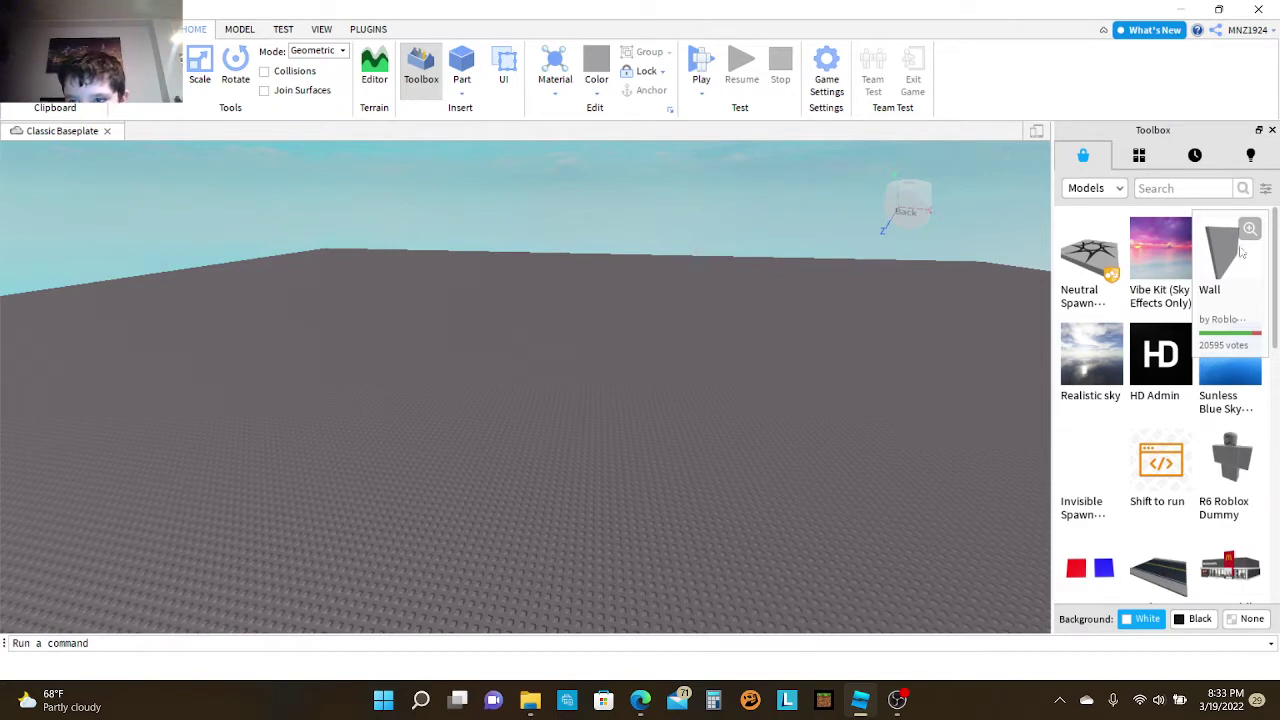
Step: Dock the Toolbox on the opposite side of the 3D view
mouse_move(1160, 495)
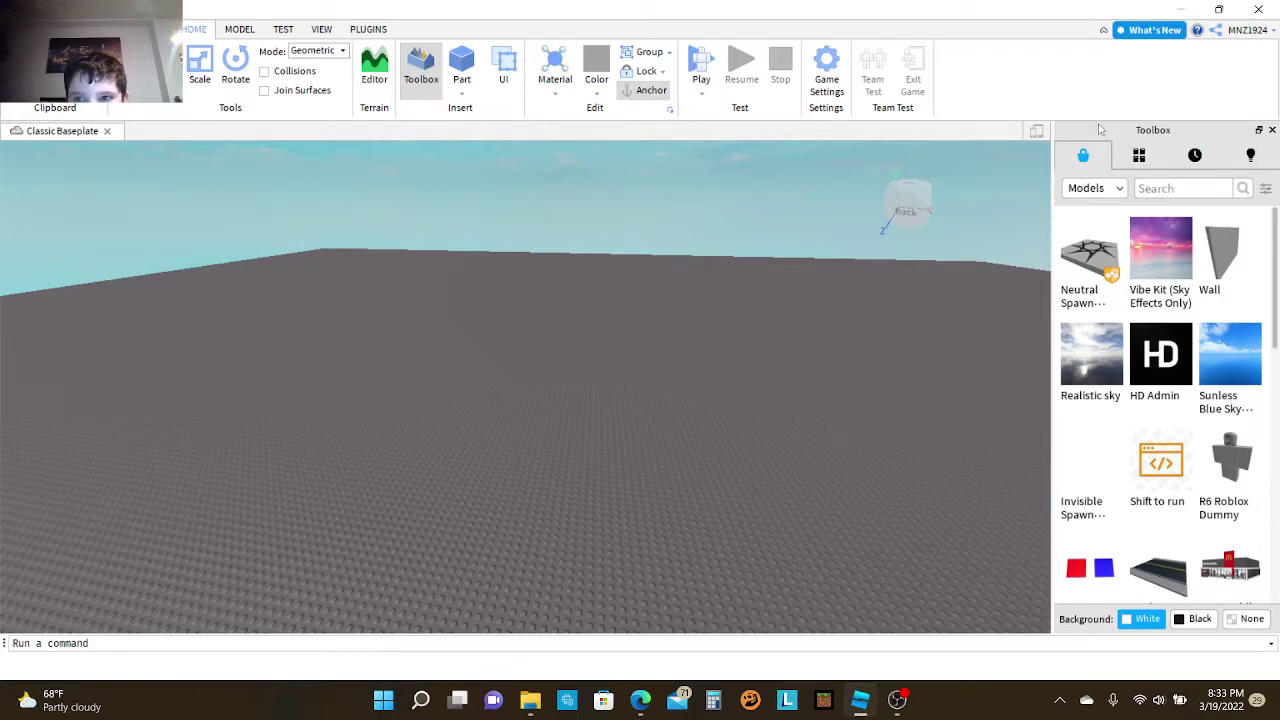
drag(1100, 129, 4, 188)
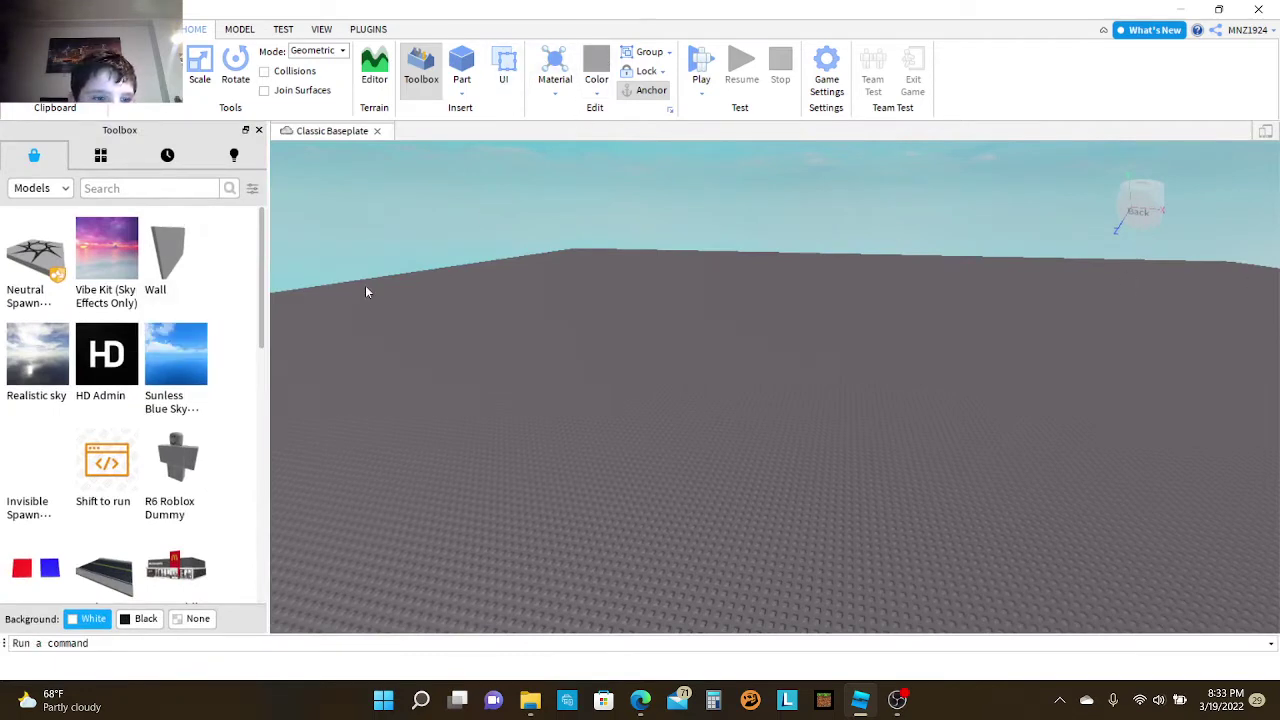
Step: Browse the suggested models in the Toolbox
mouse_move(174, 436)
scroll(174, 436, down, 3)
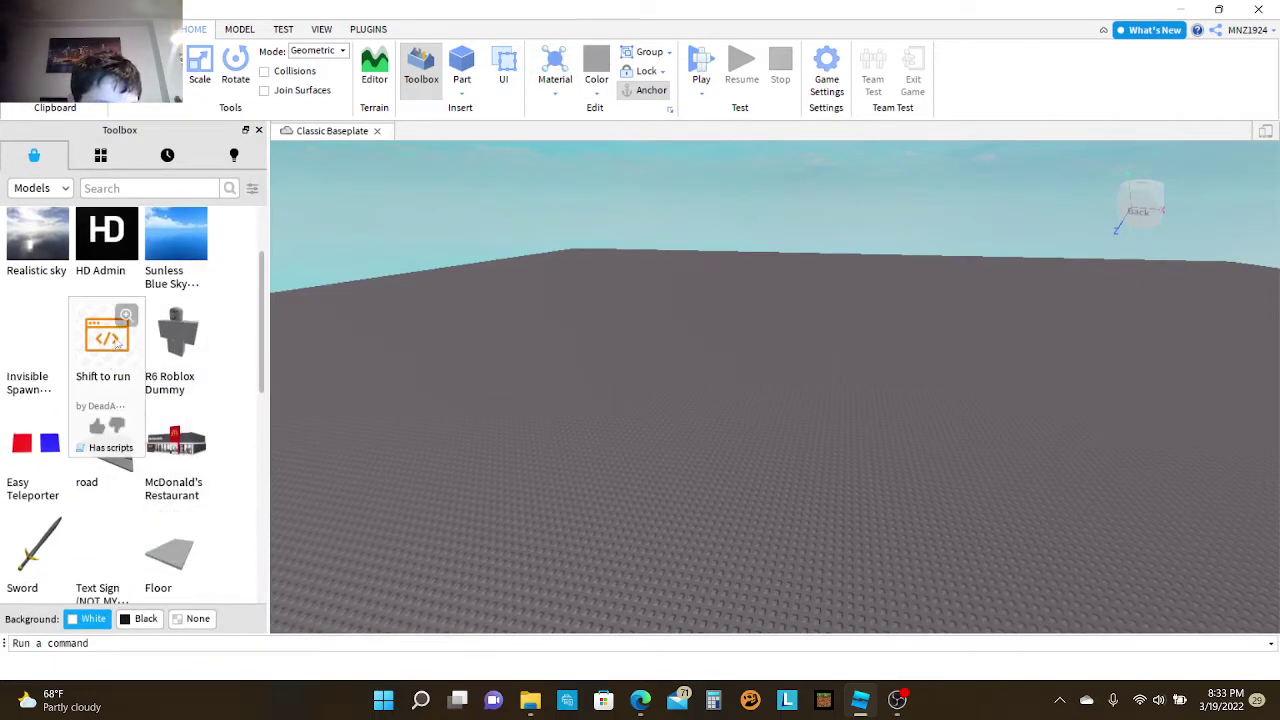
mouse_move(152, 373)
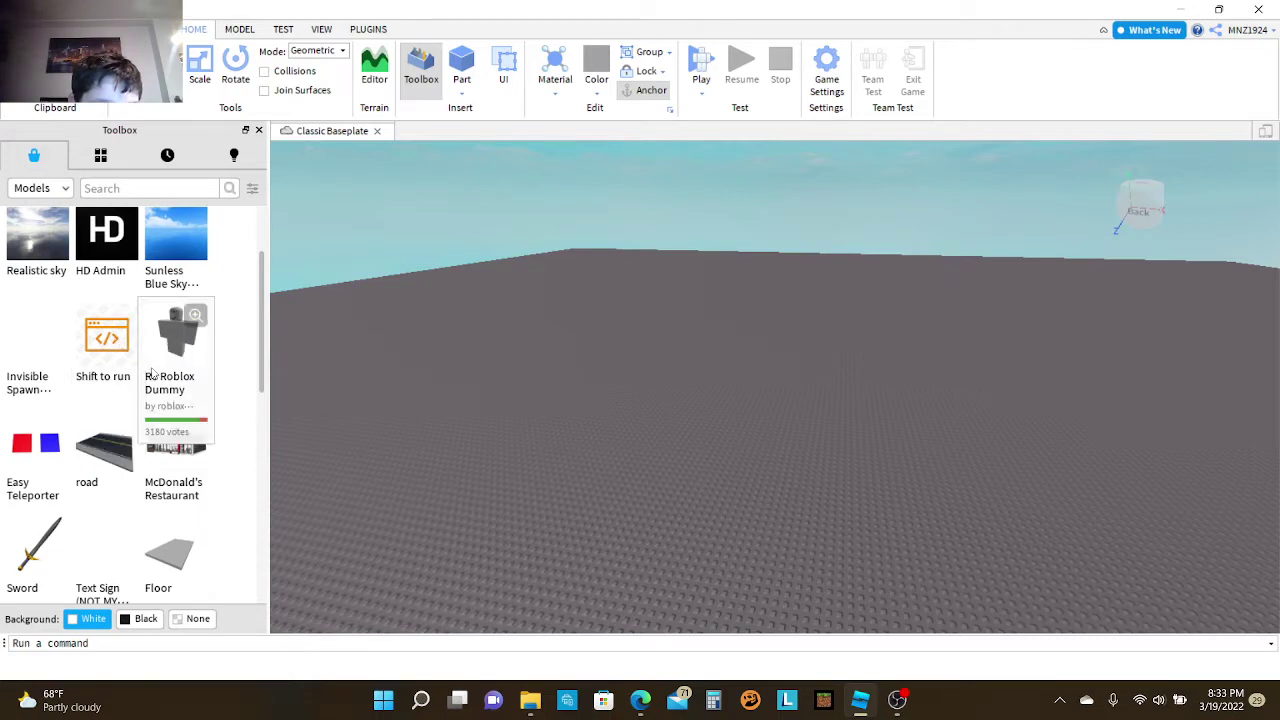
scroll(152, 373, up, 2)
scroll(160, 390, down, 8)
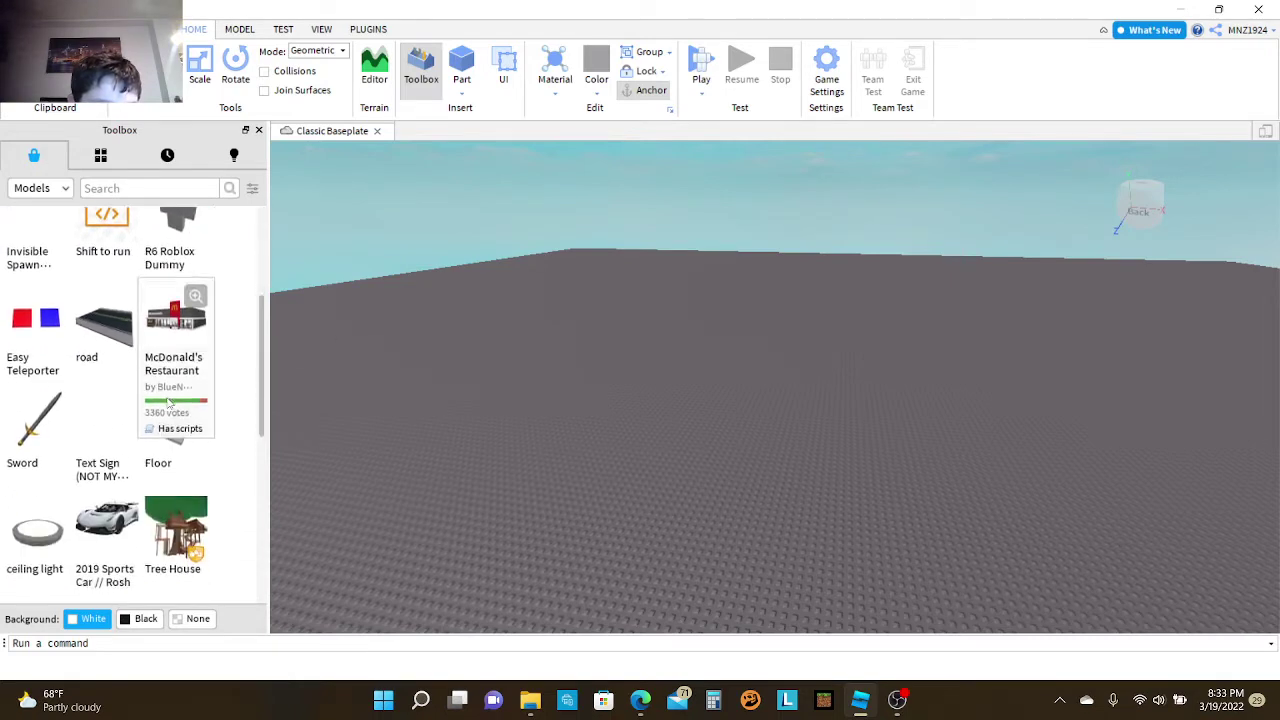
scroll(250, 430, up, 2)
scroll(250, 451, down, 7)
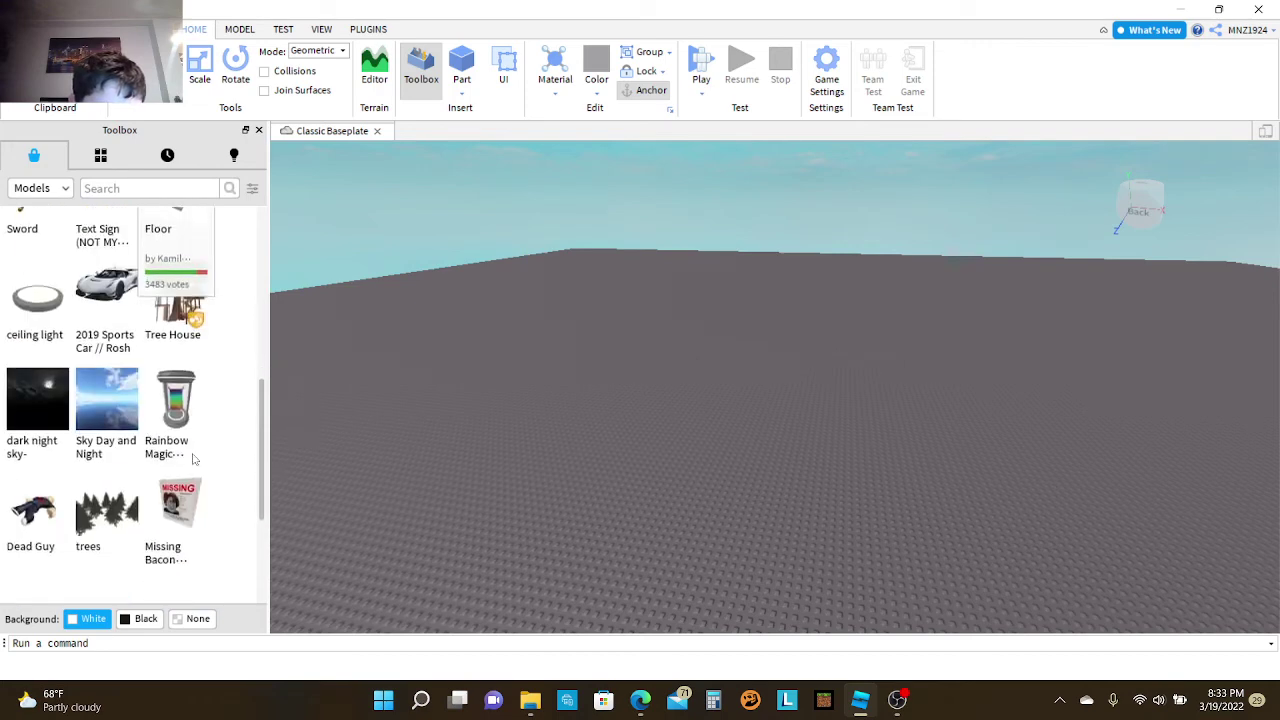
scroll(250, 451, down, 8)
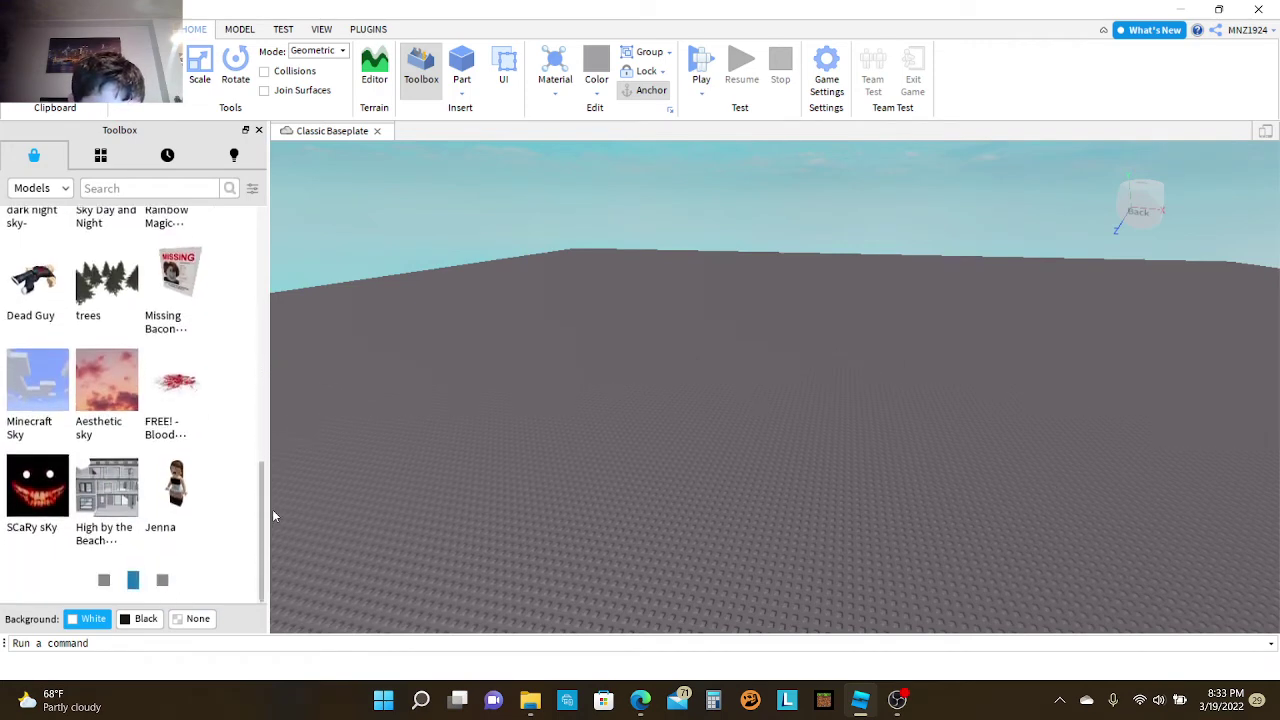
drag(284, 555, 280, 645)
scroll(160, 500, down, 3)
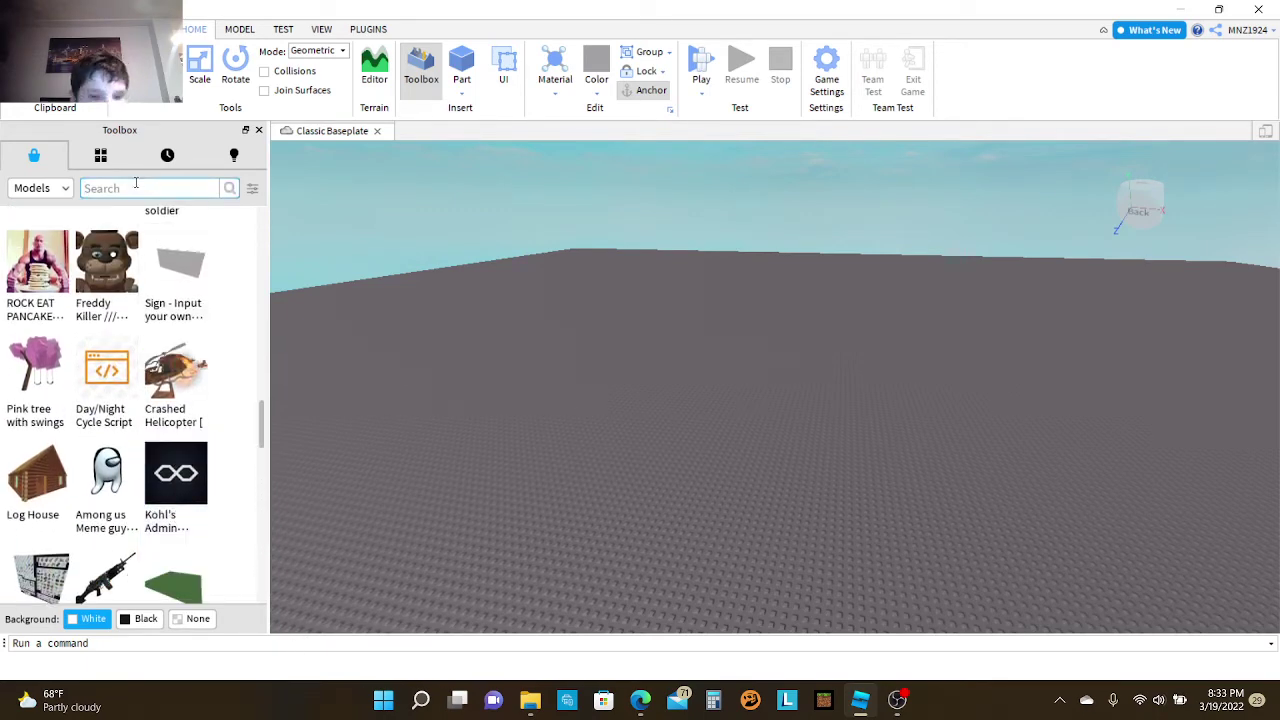
Step: Search the Toolbox models for Black Sky and insert the Pitch Black Sky model
text(B)
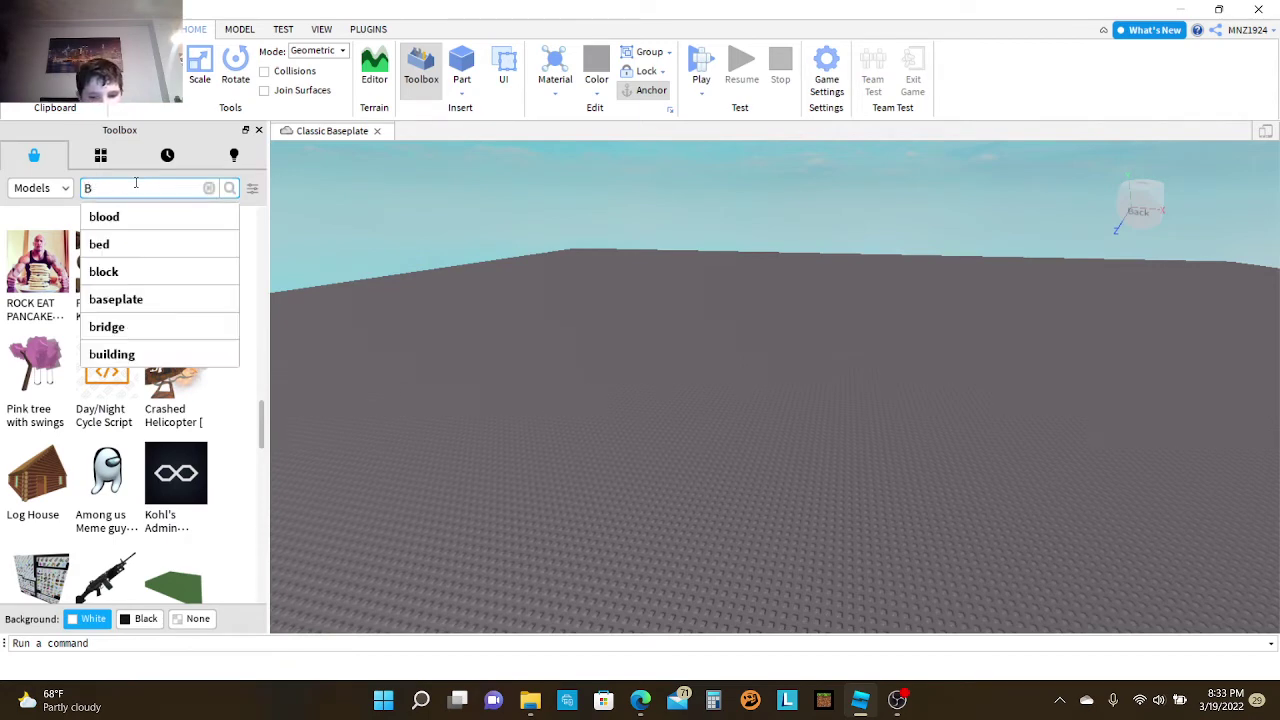
text(lac)
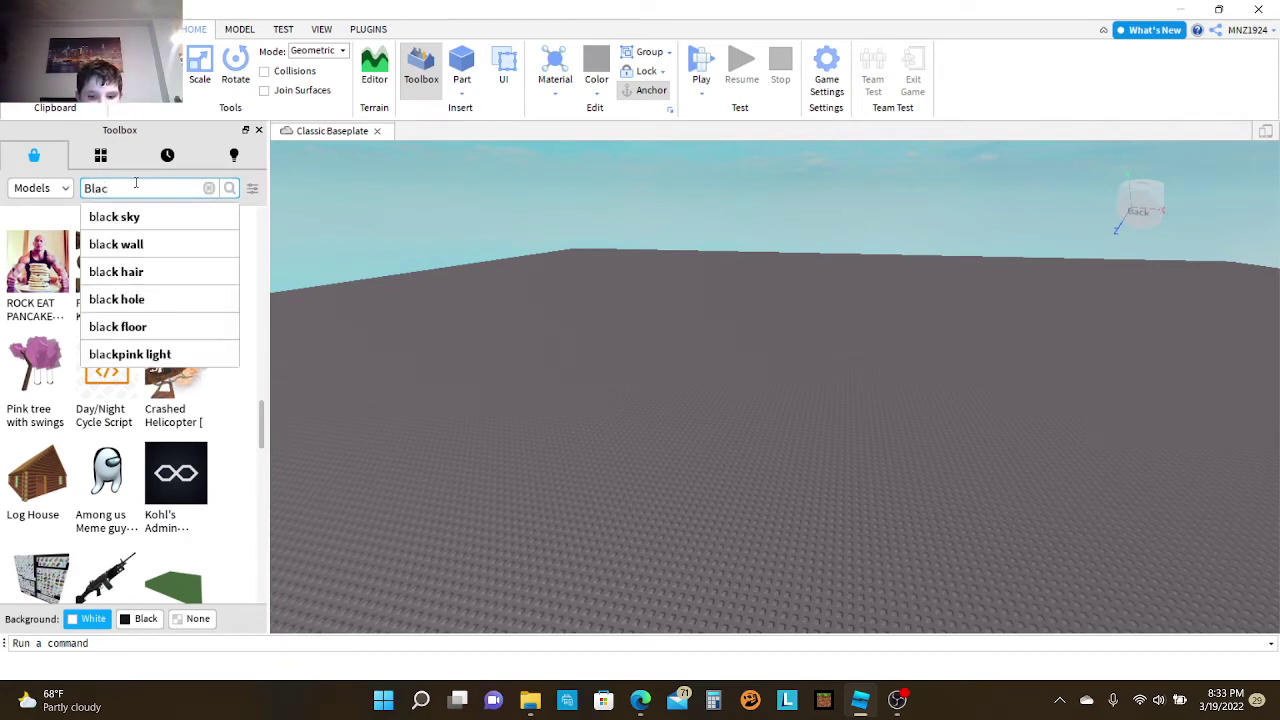
text(k S)
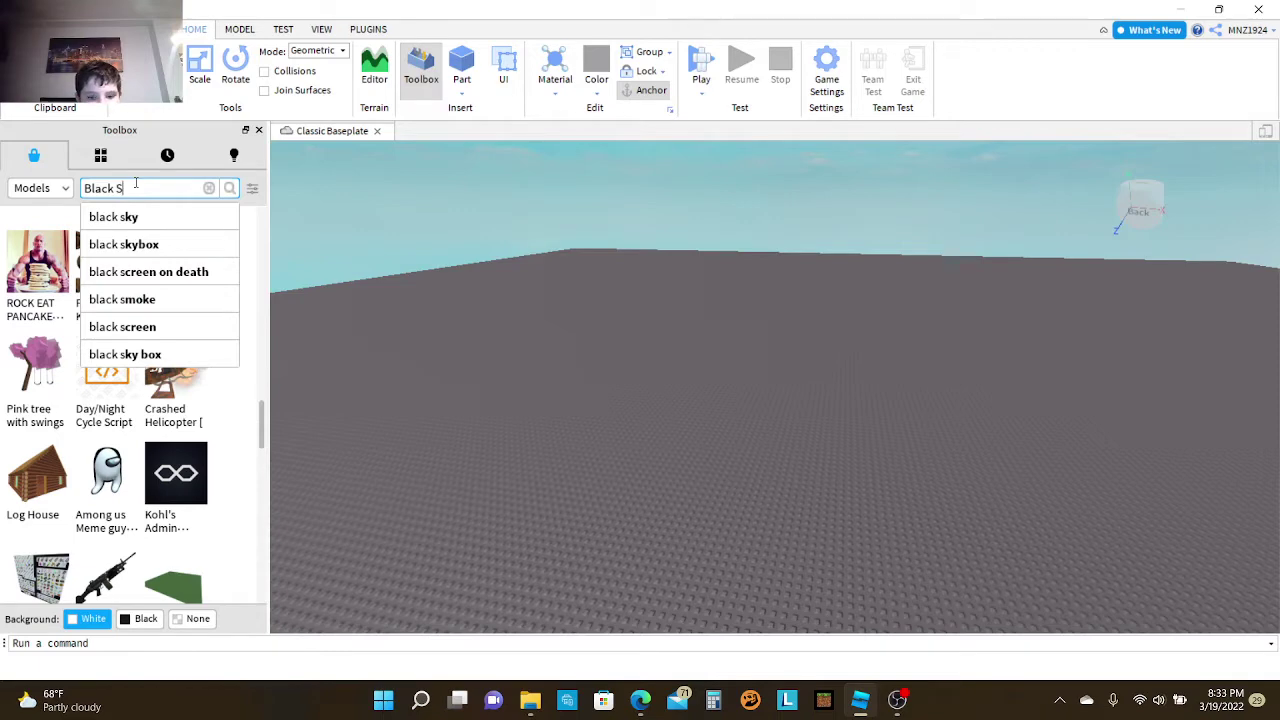
text(ky)
key(Return)
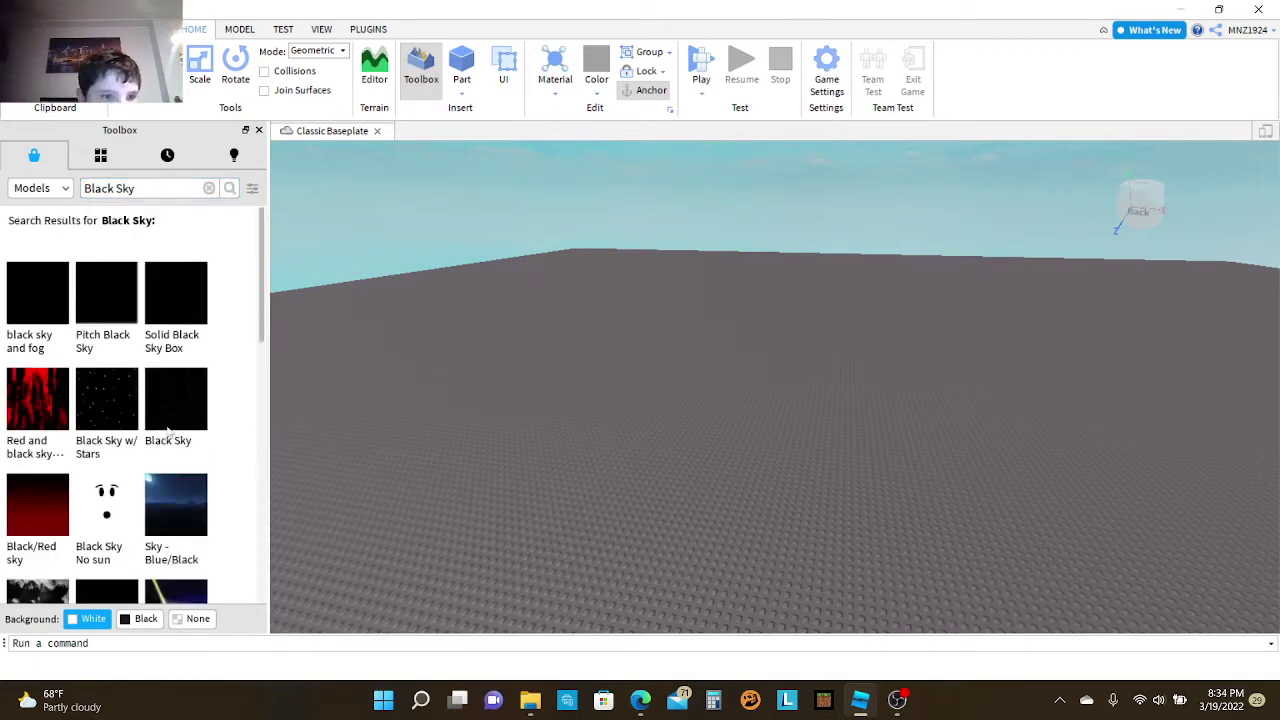
click(117, 320)
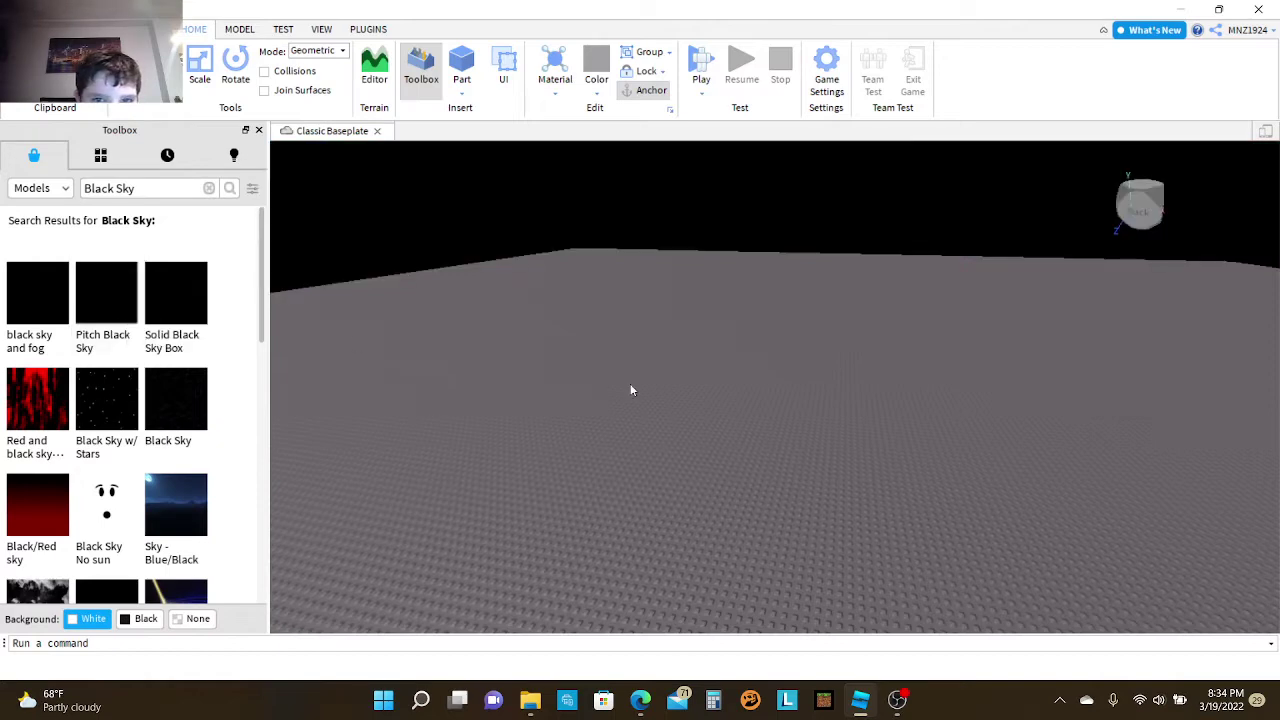
right_drag(691, 381, 691, 381)
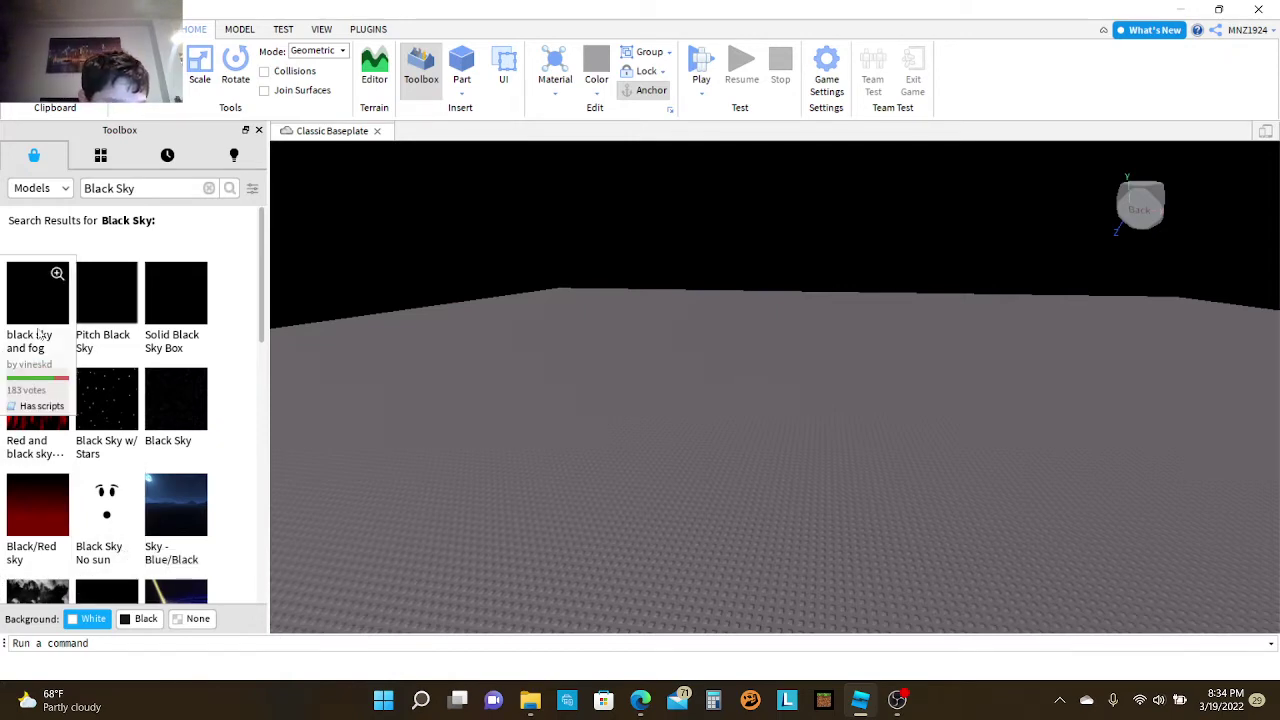
Step: Dismiss the Facebook notifications covering the 3D view
mouse_move(130, 336)
mouse_move(57, 316)
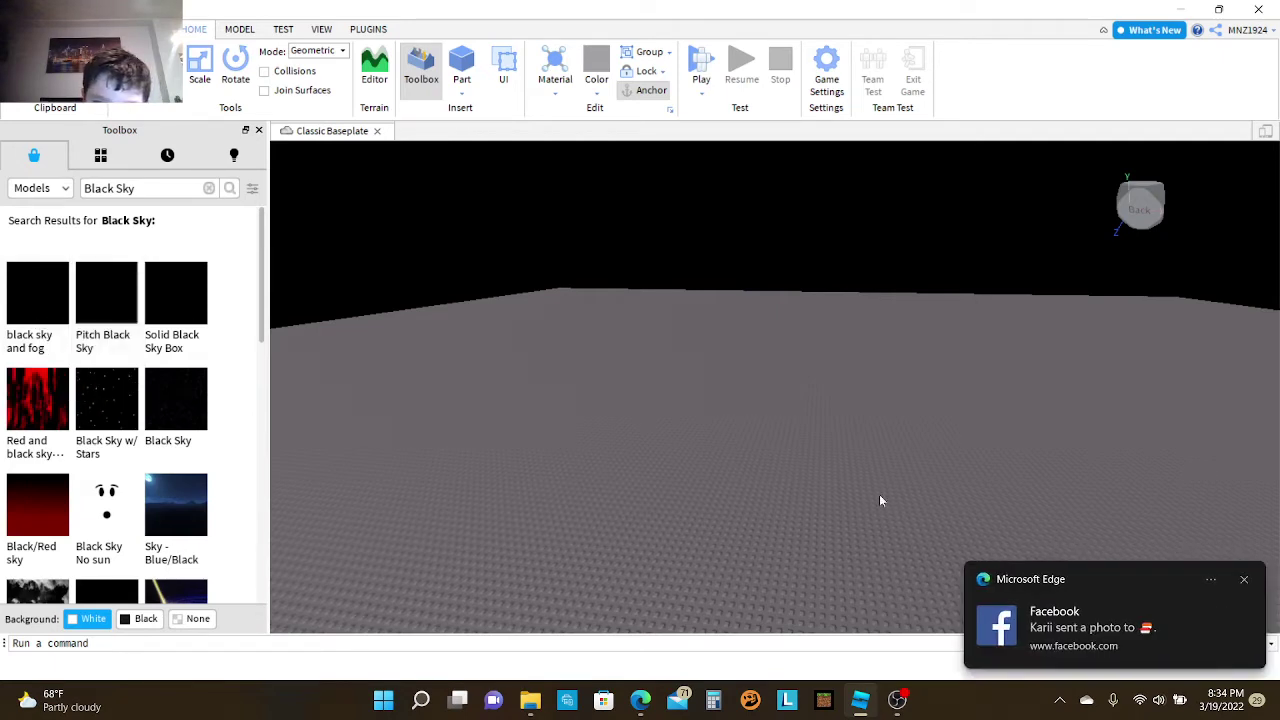
click(1246, 580)
right_drag(787, 334, 787, 334)
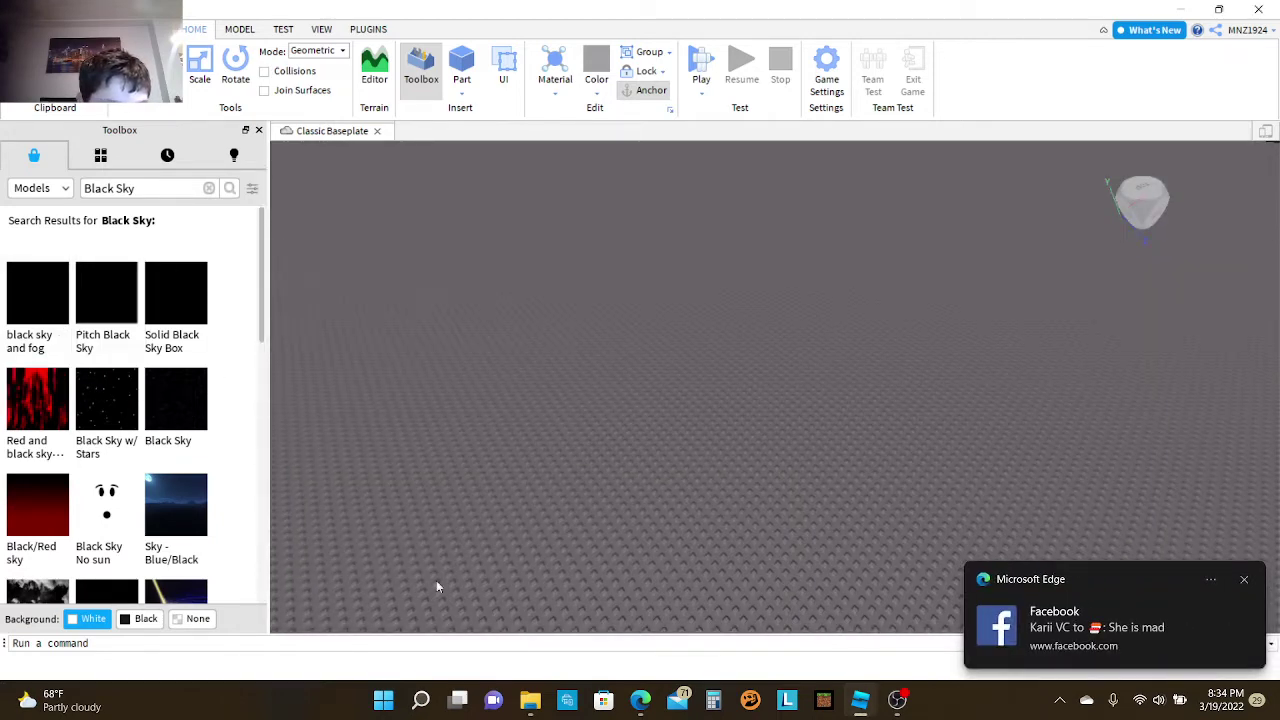
click(1244, 581)
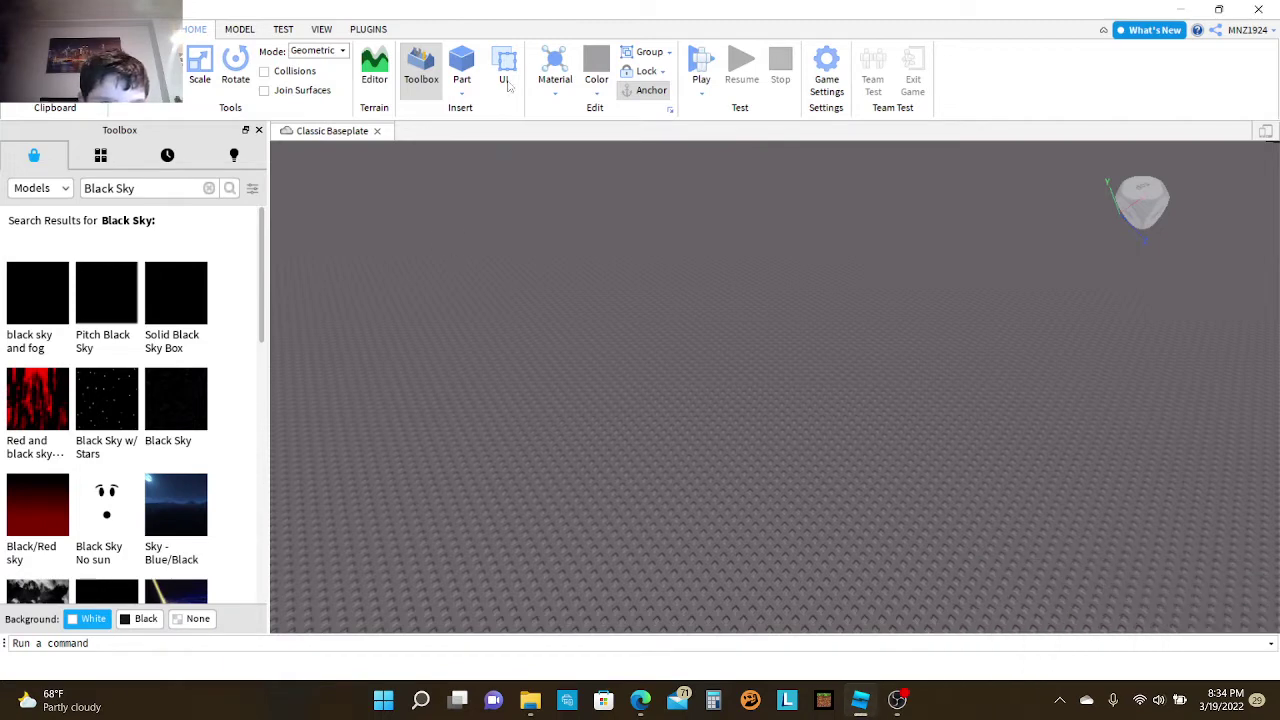
Step: Start a playtest of the place, open the in-game menu and resume the game
click(701, 63)
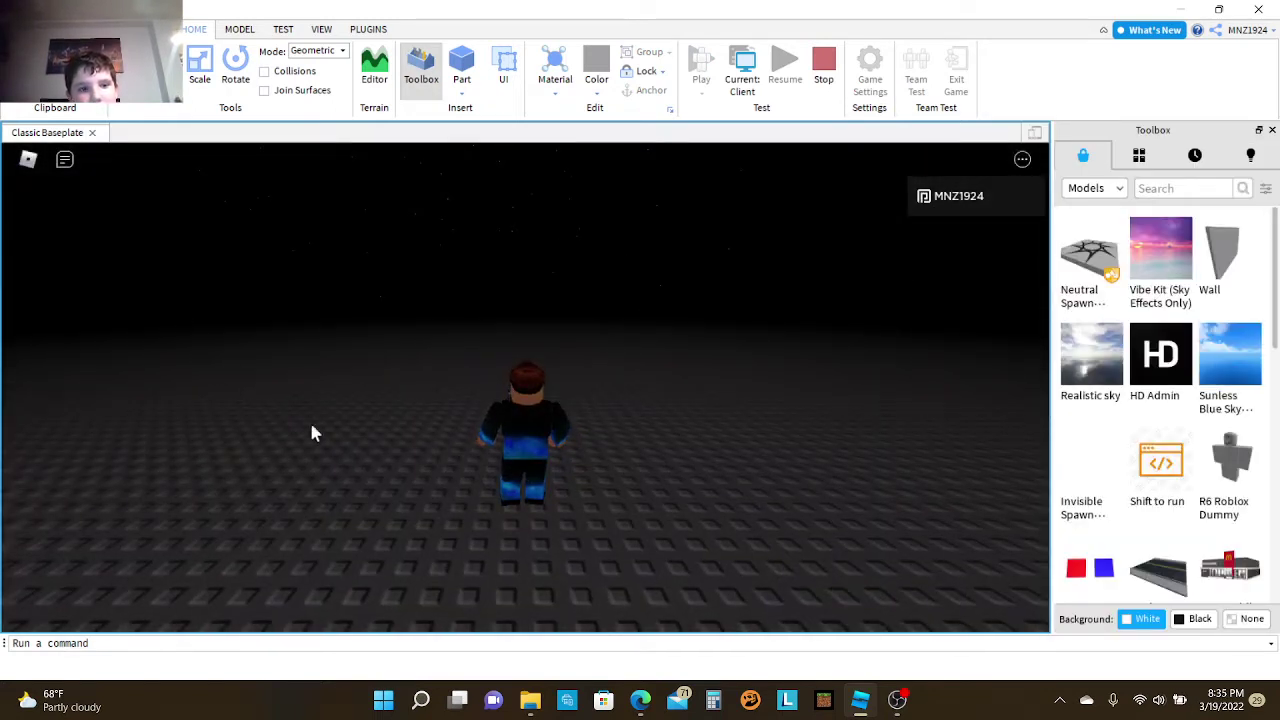
click(27, 162)
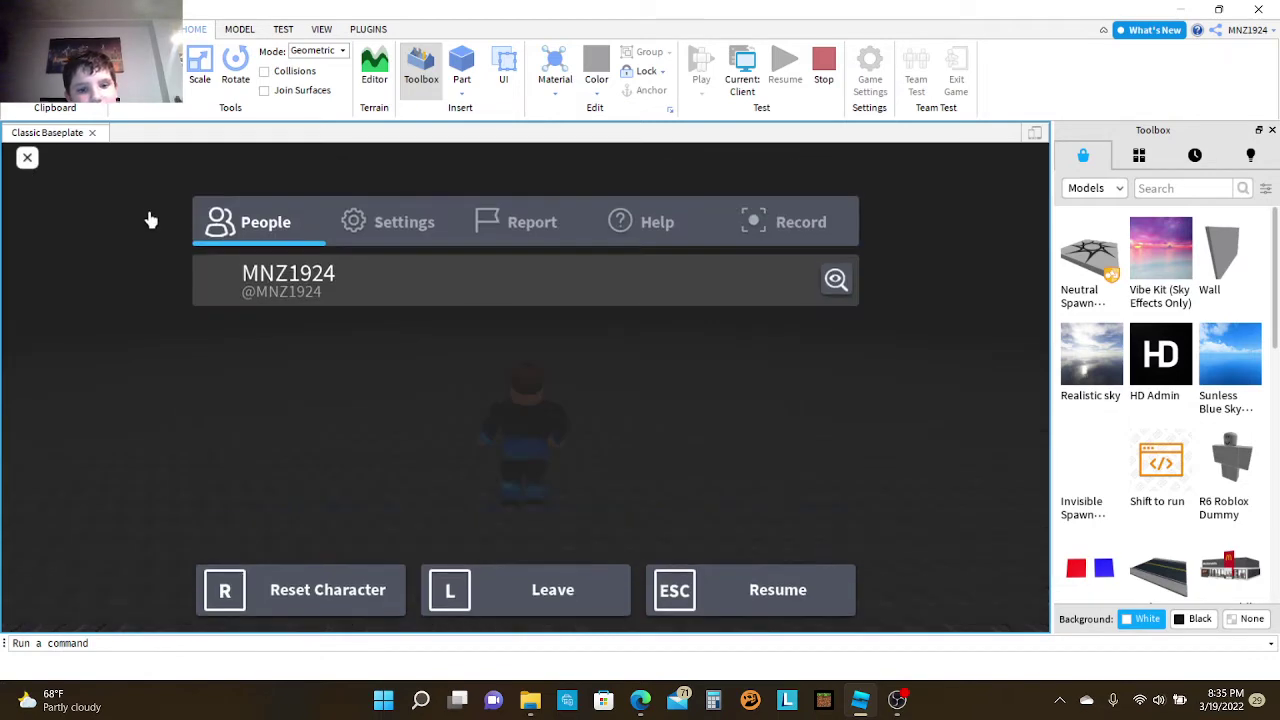
click(806, 612)
Step: Walk the character around the baseplate to examine the sky and lighting, and stop the playtest
key(w)
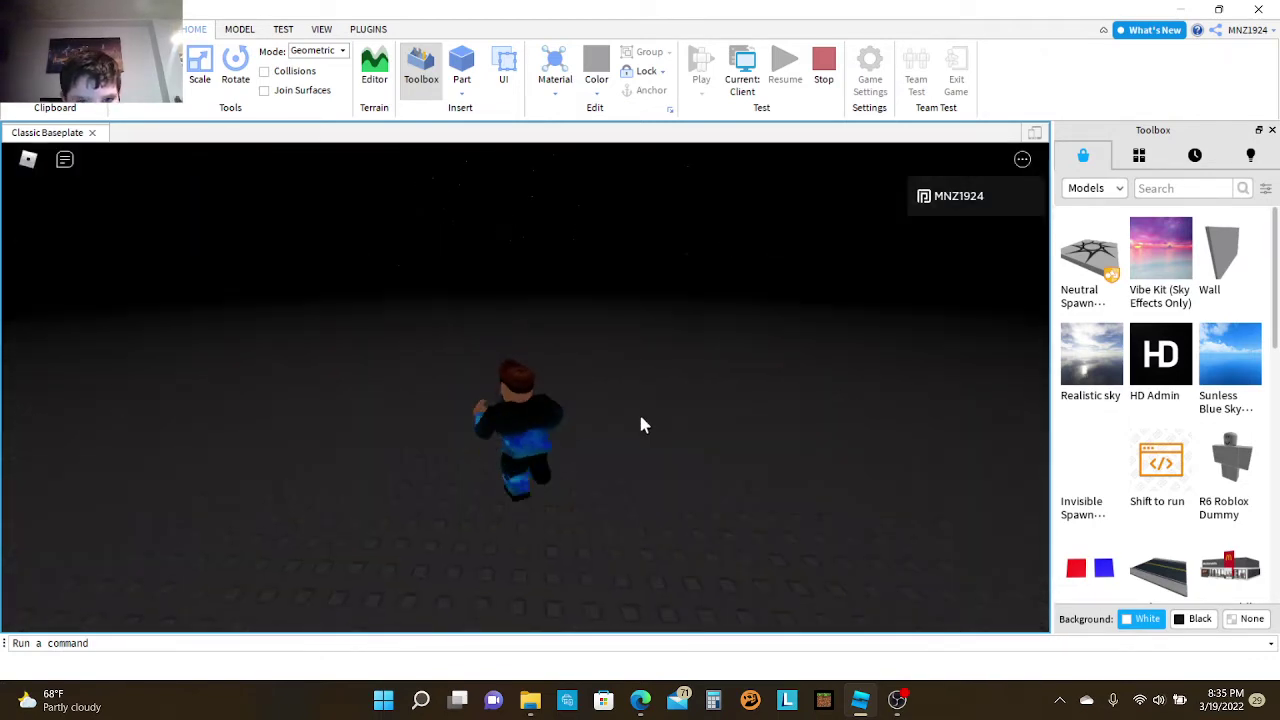
right_drag(641, 417, 636, 433)
key(s)
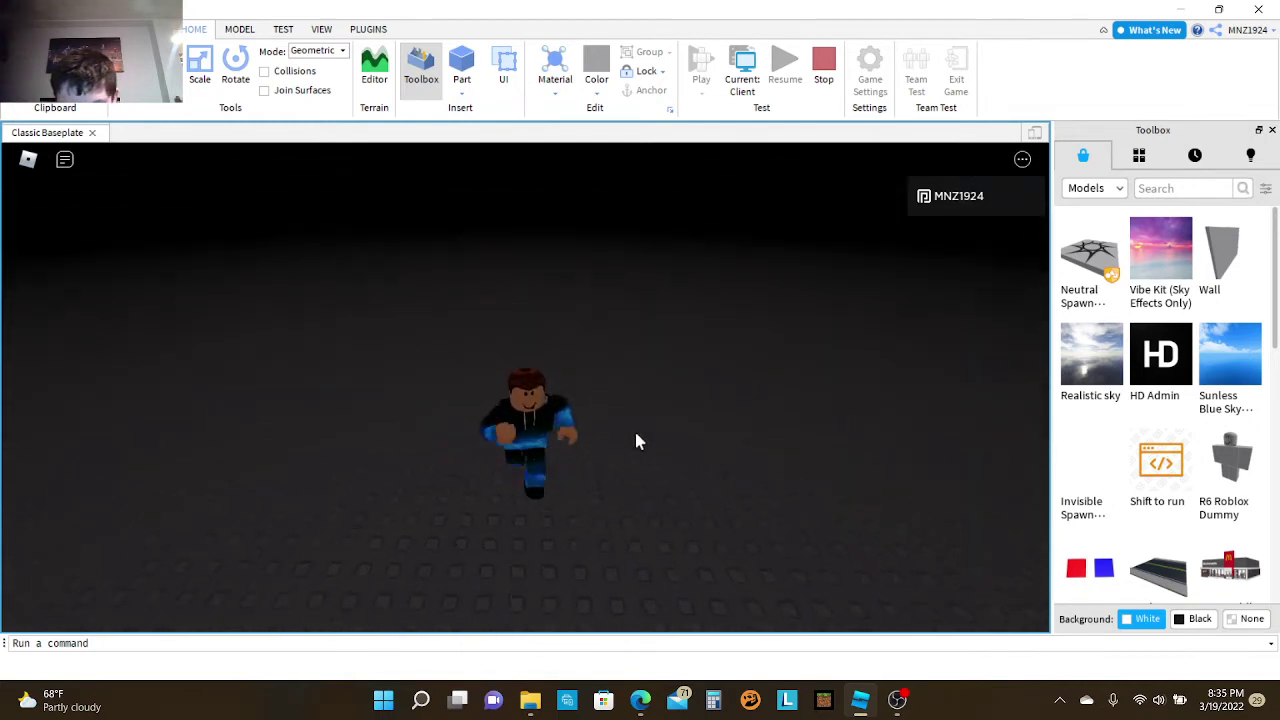
key(a)
key(s)
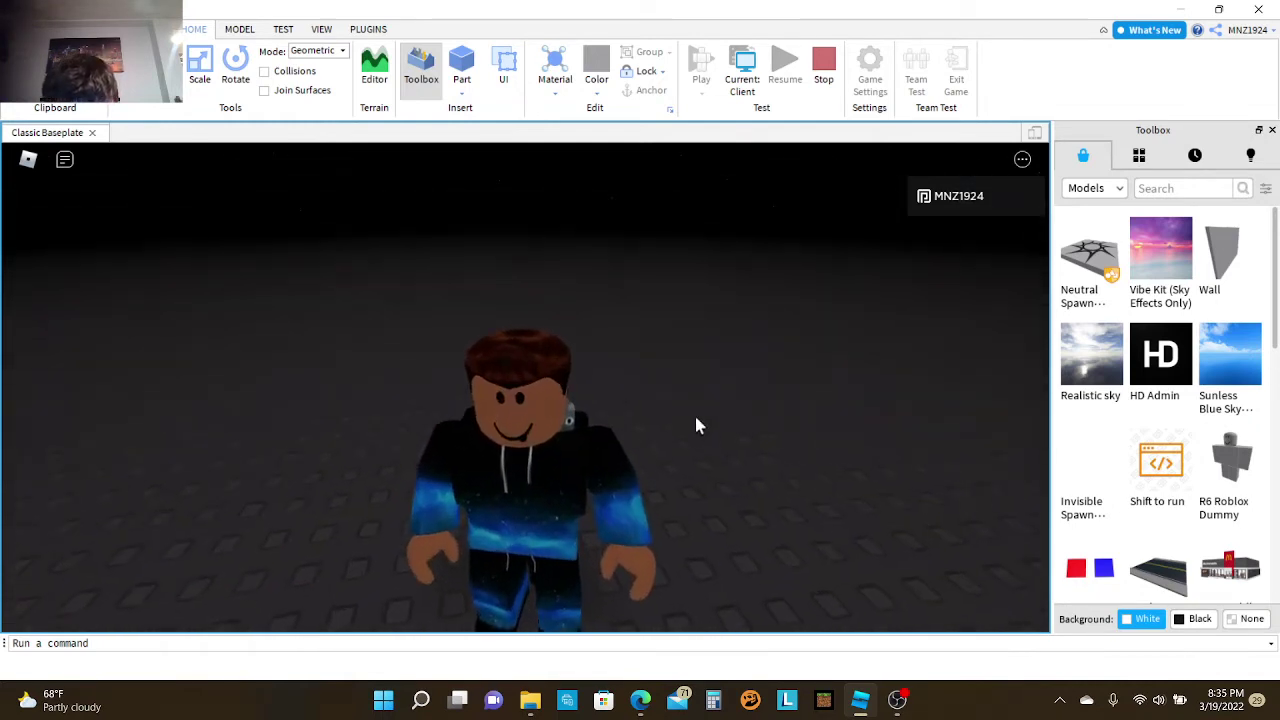
key(w)
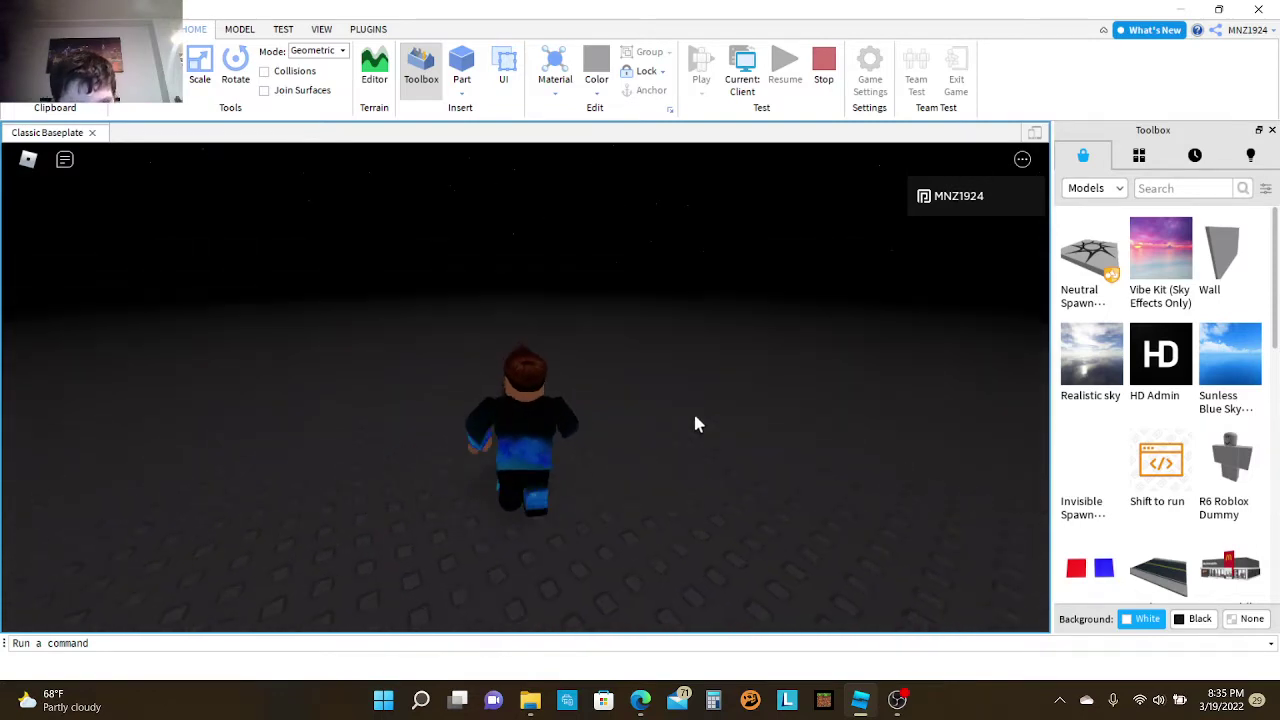
scroll(637, 443, up, 5)
right_drag(633, 440, 633, 440)
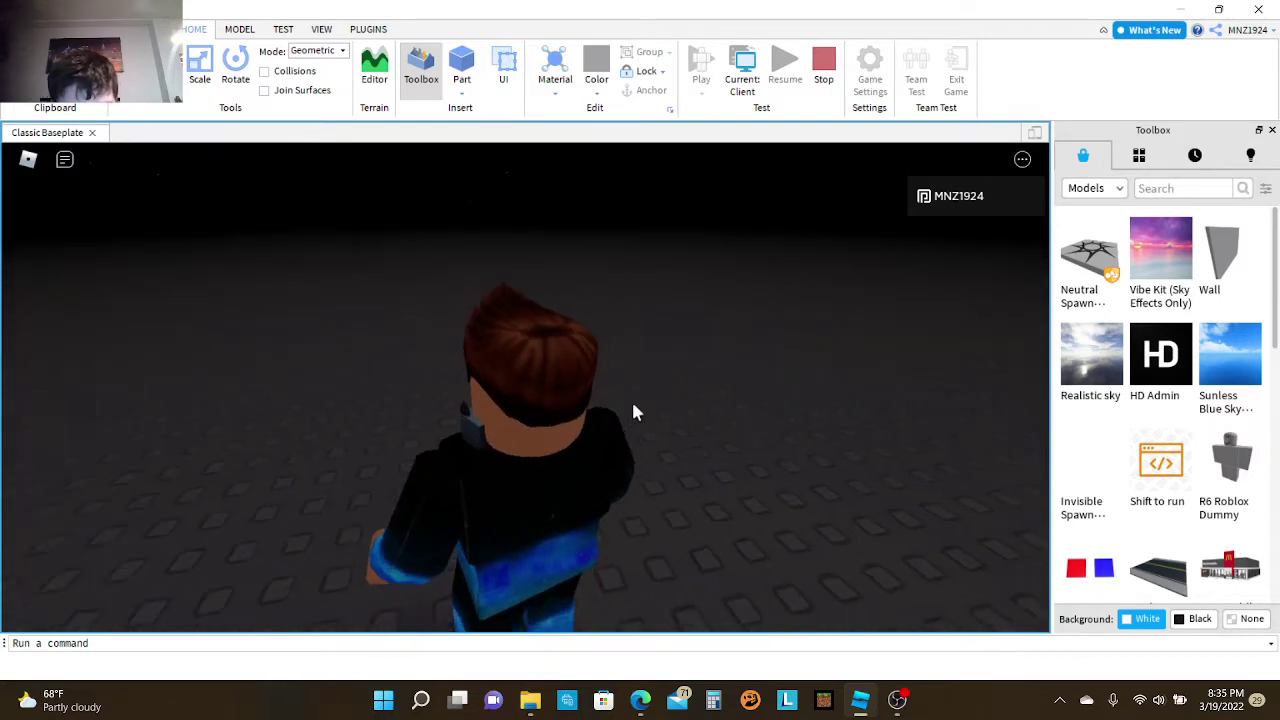
scroll(632, 403, up, 5)
scroll(523, 386, down, 5)
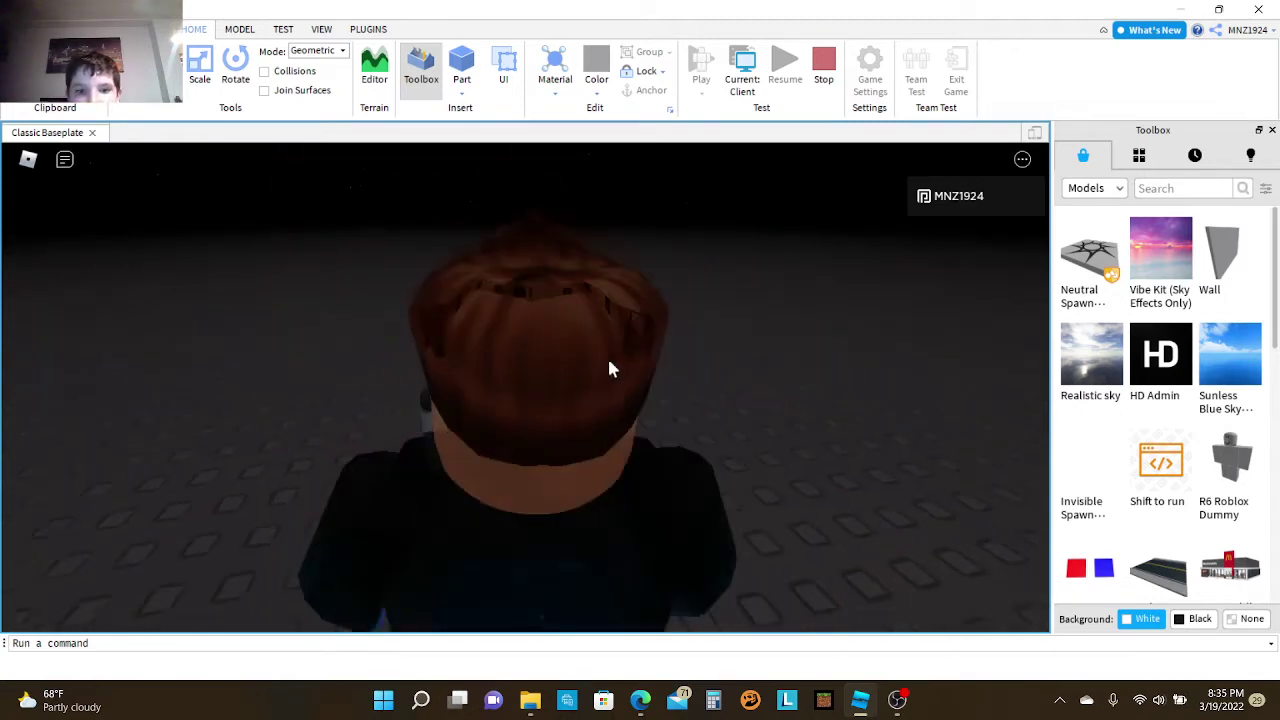
key(w)
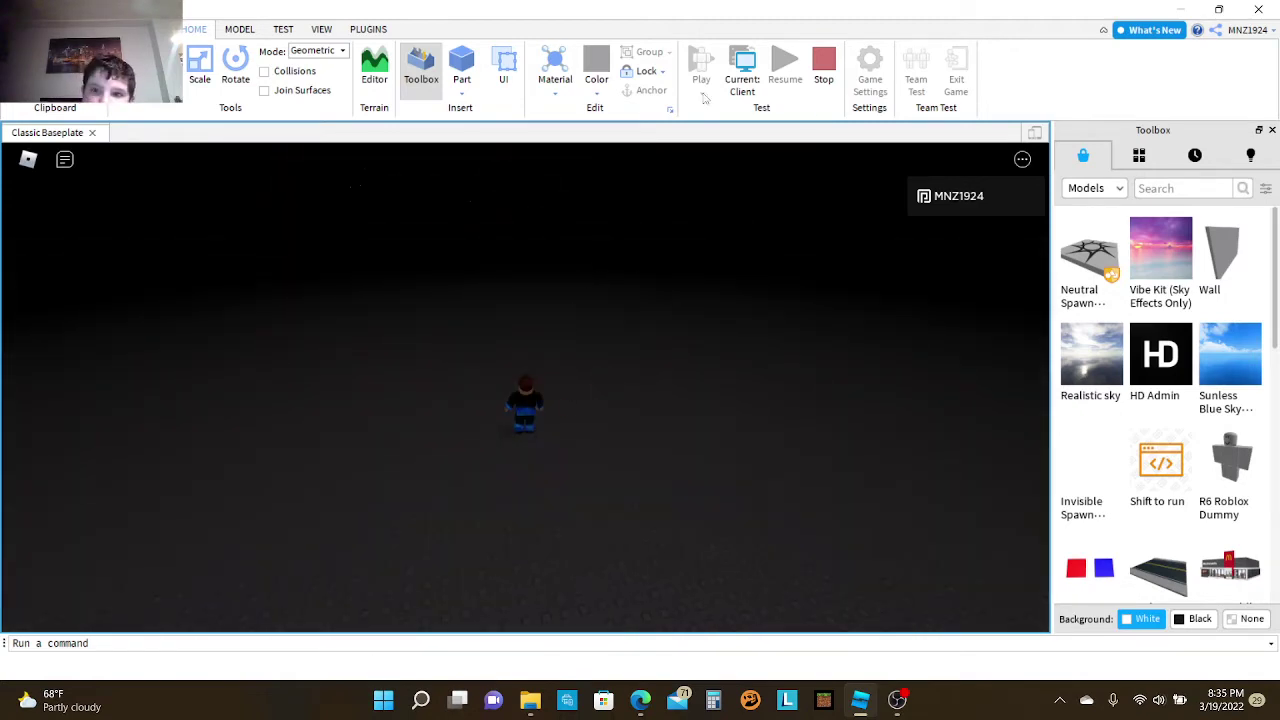
click(834, 66)
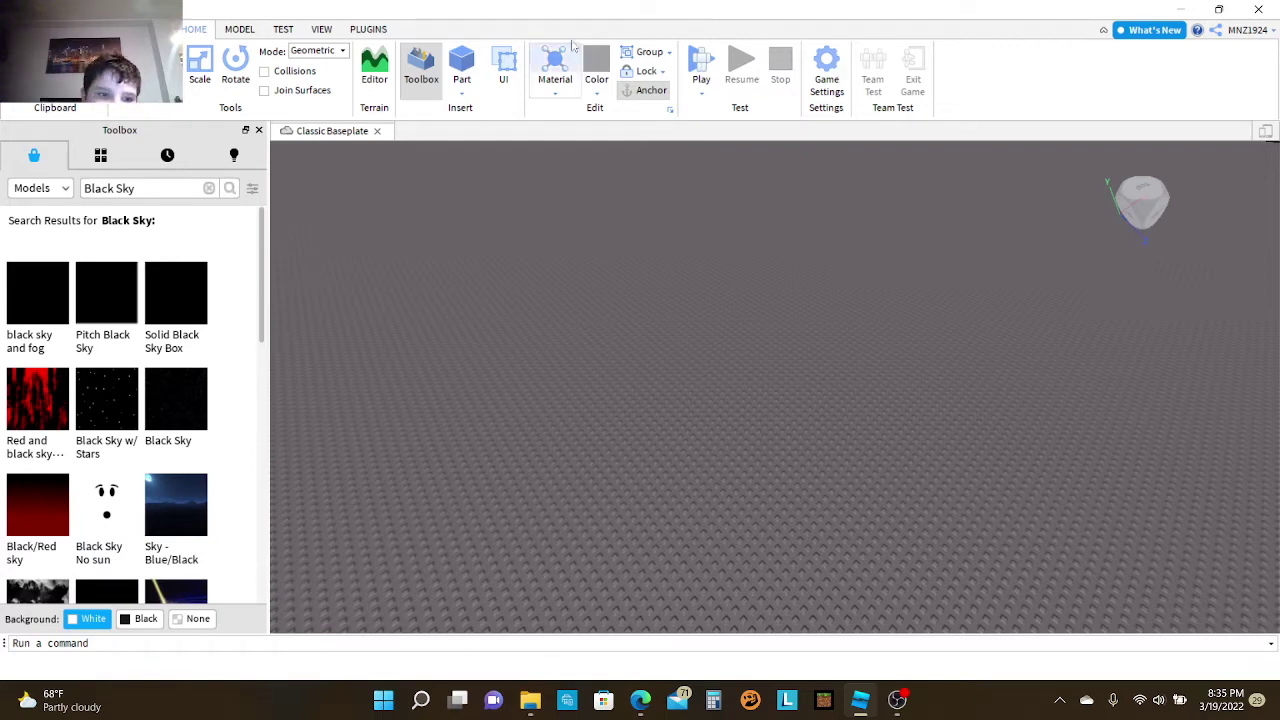
Step: Search the Toolbox models for Black Floor and insert the first Black Floor result onto the baseplate
right_drag(659, 276, 658, 259)
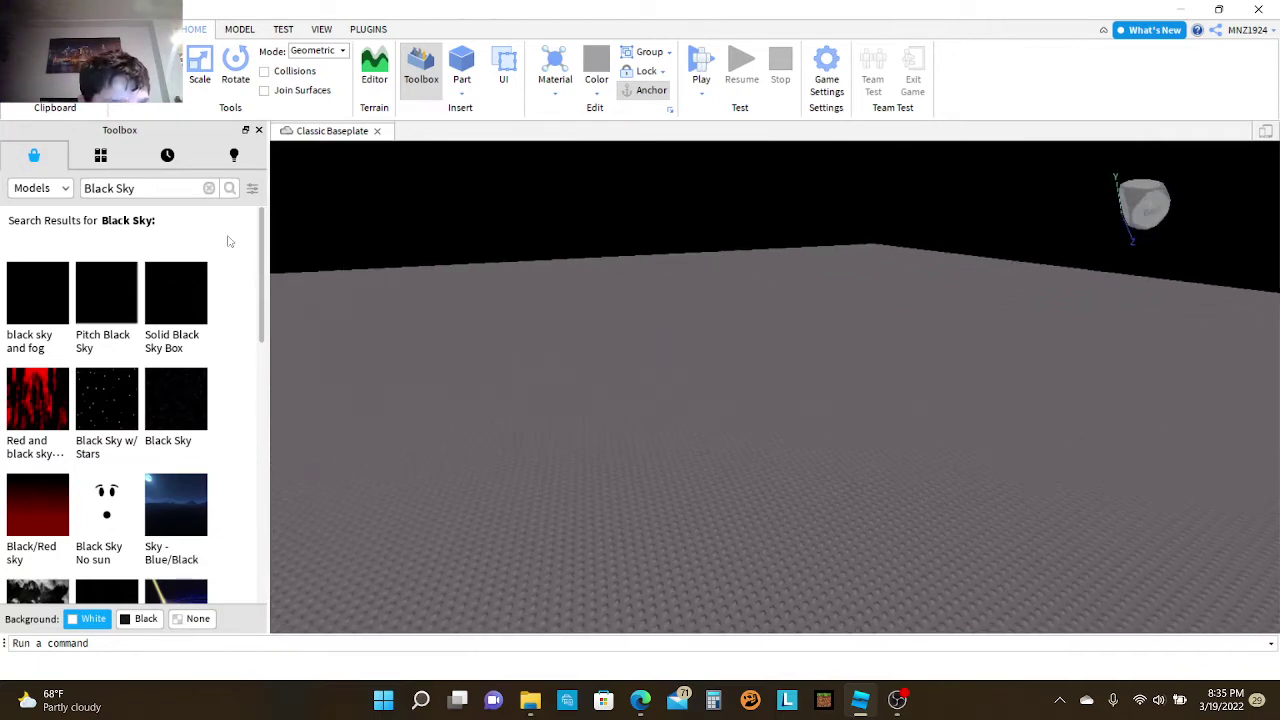
click(152, 191)
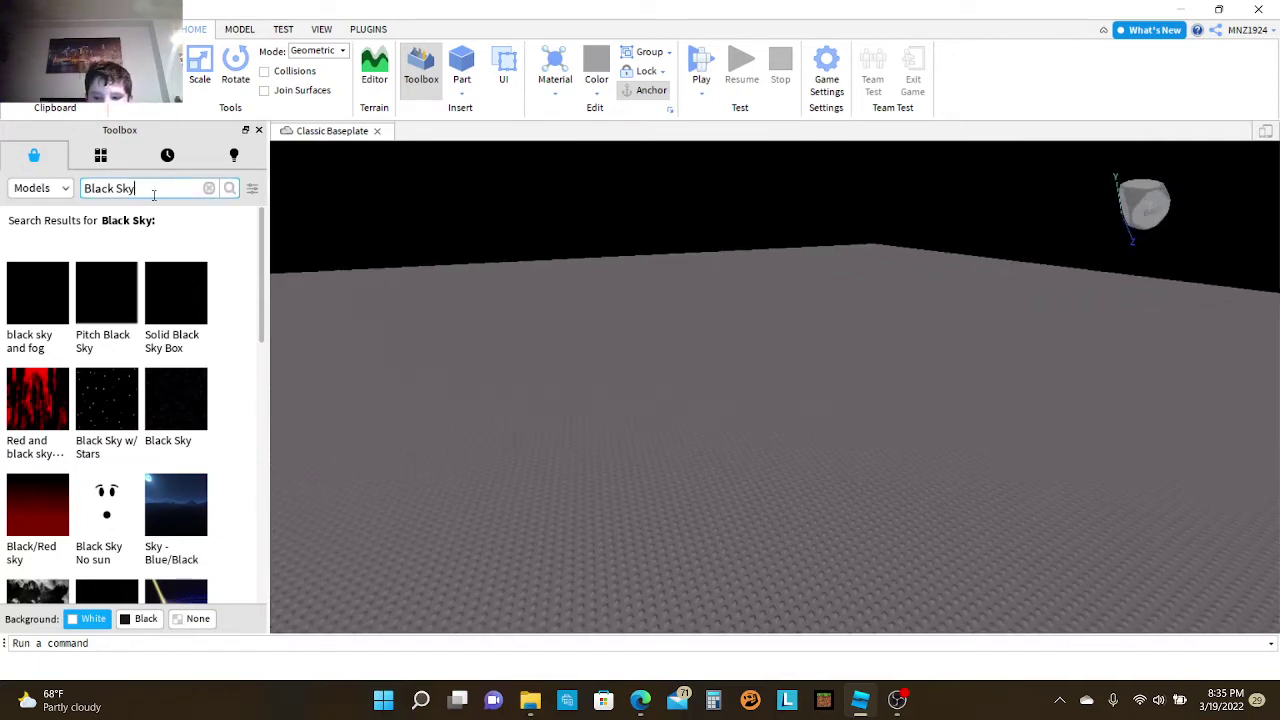
key(BackSpace)
key(BackSpace)
key(BackSpace)
key(BackSpace)
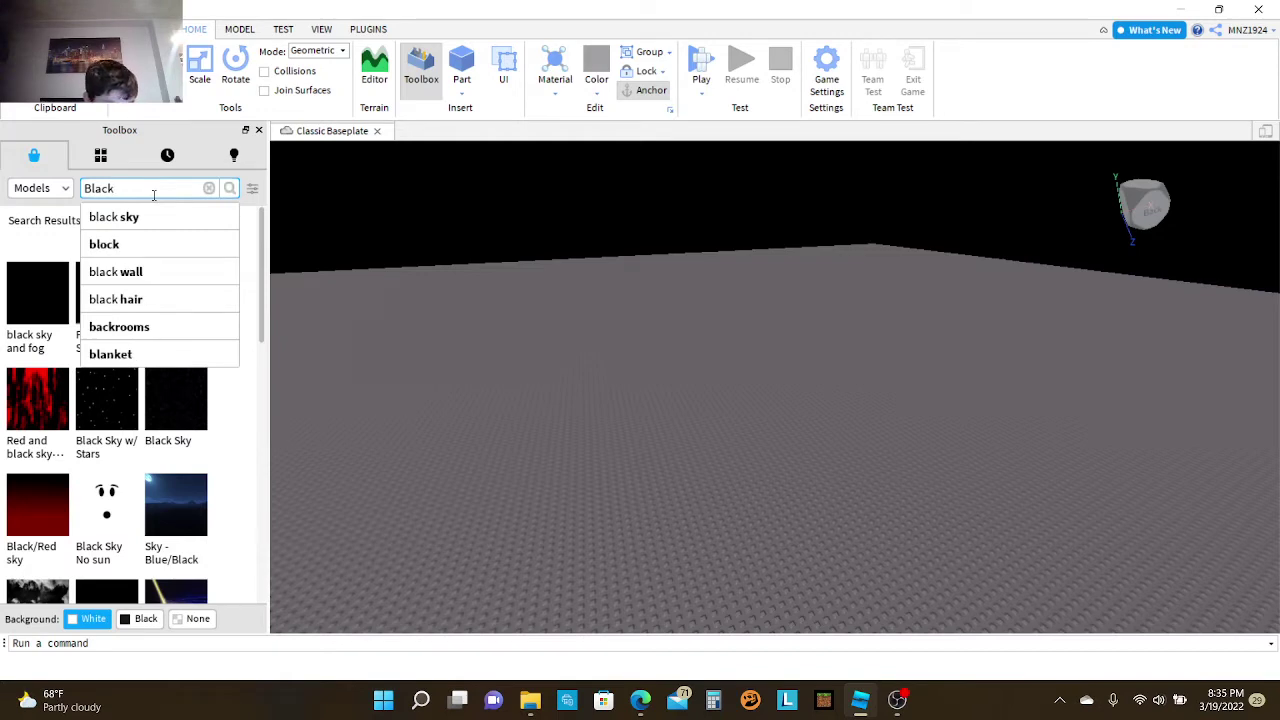
text(Floor)
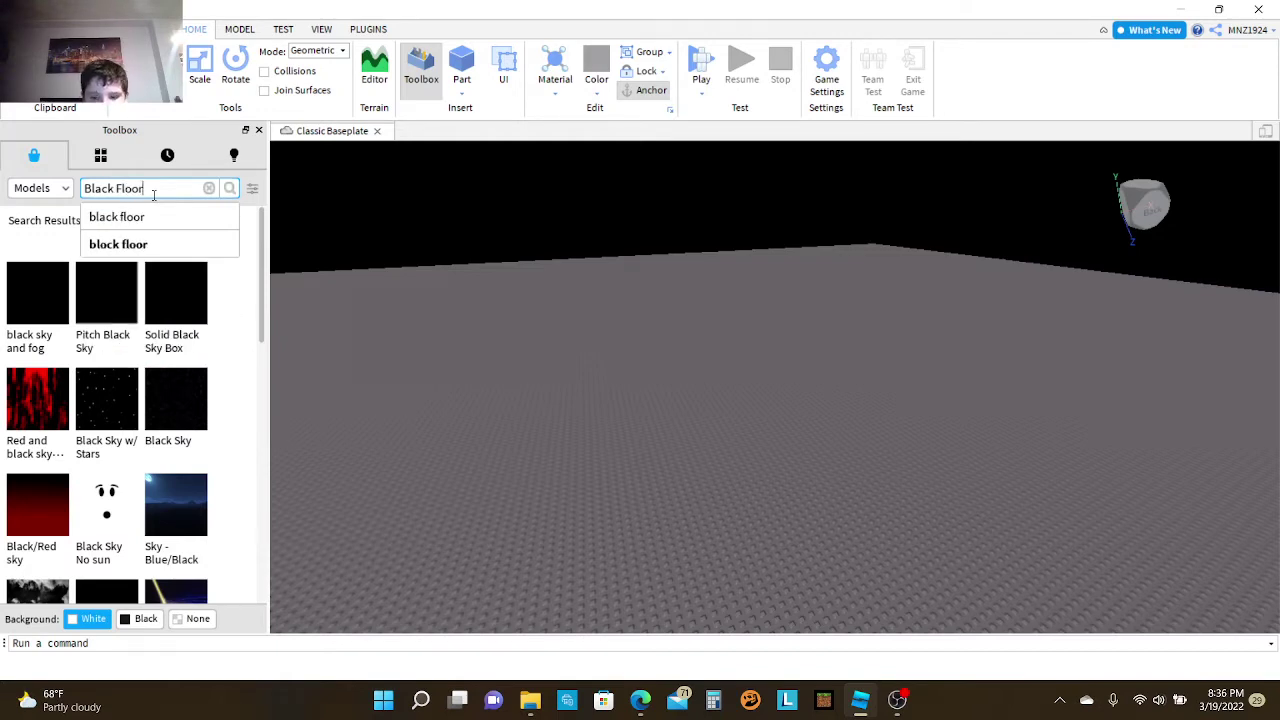
key(Return)
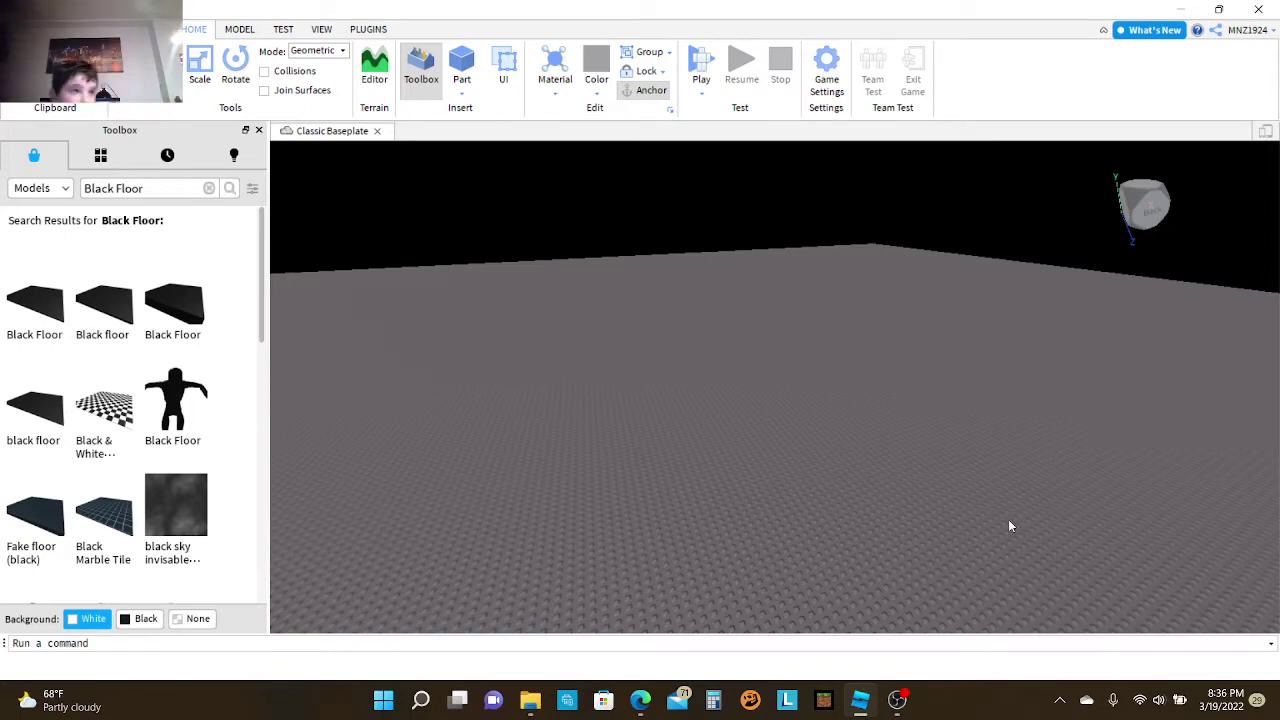
mouse_move(18, 287)
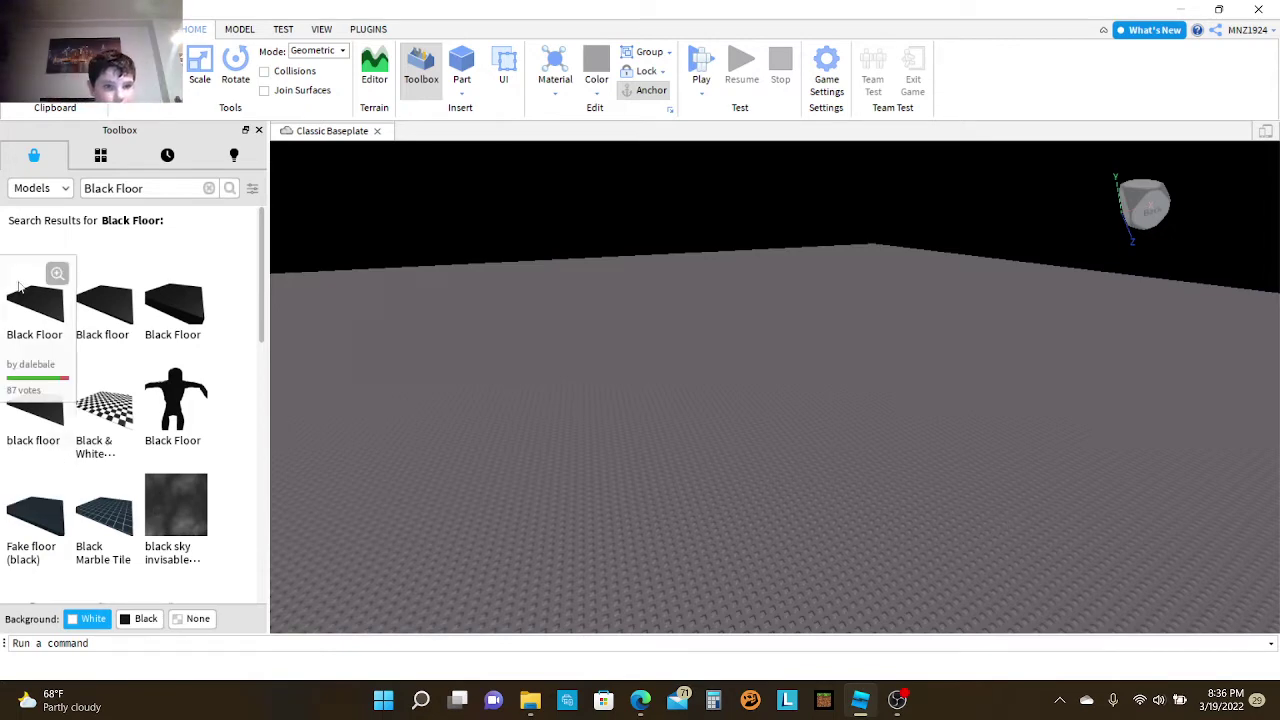
click(53, 318)
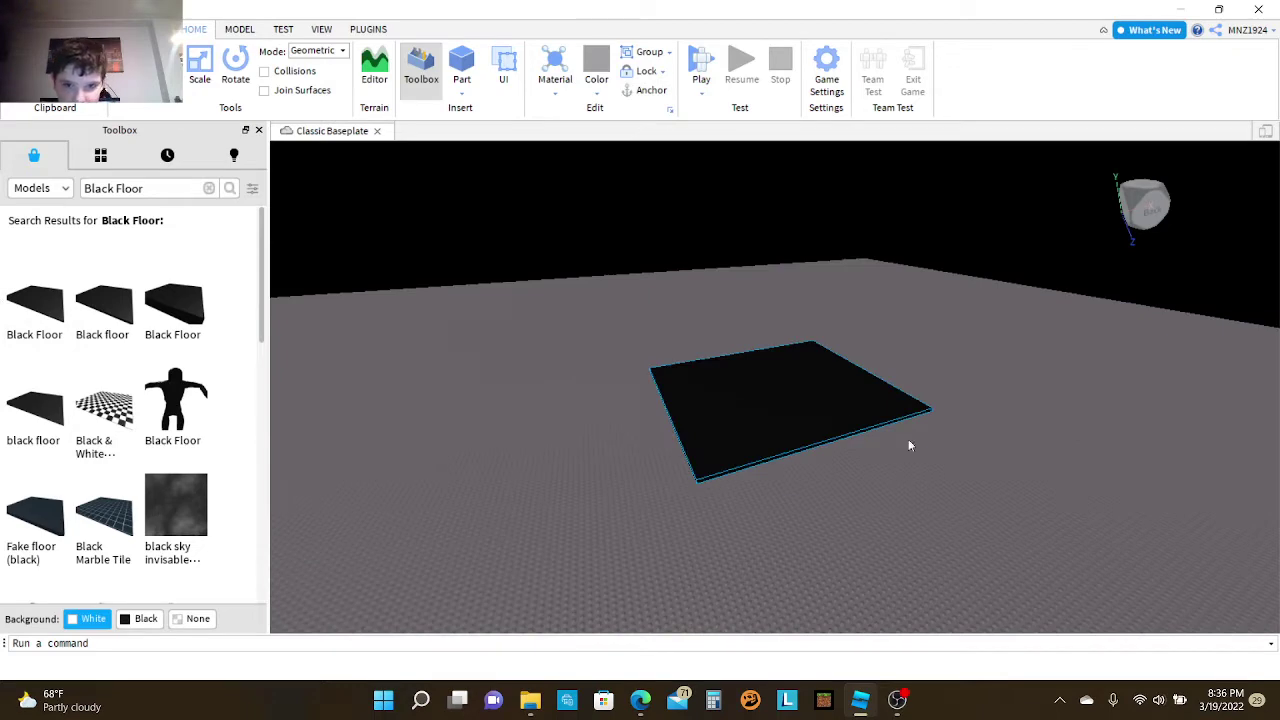
right_drag(915, 546, 915, 546)
key(f)
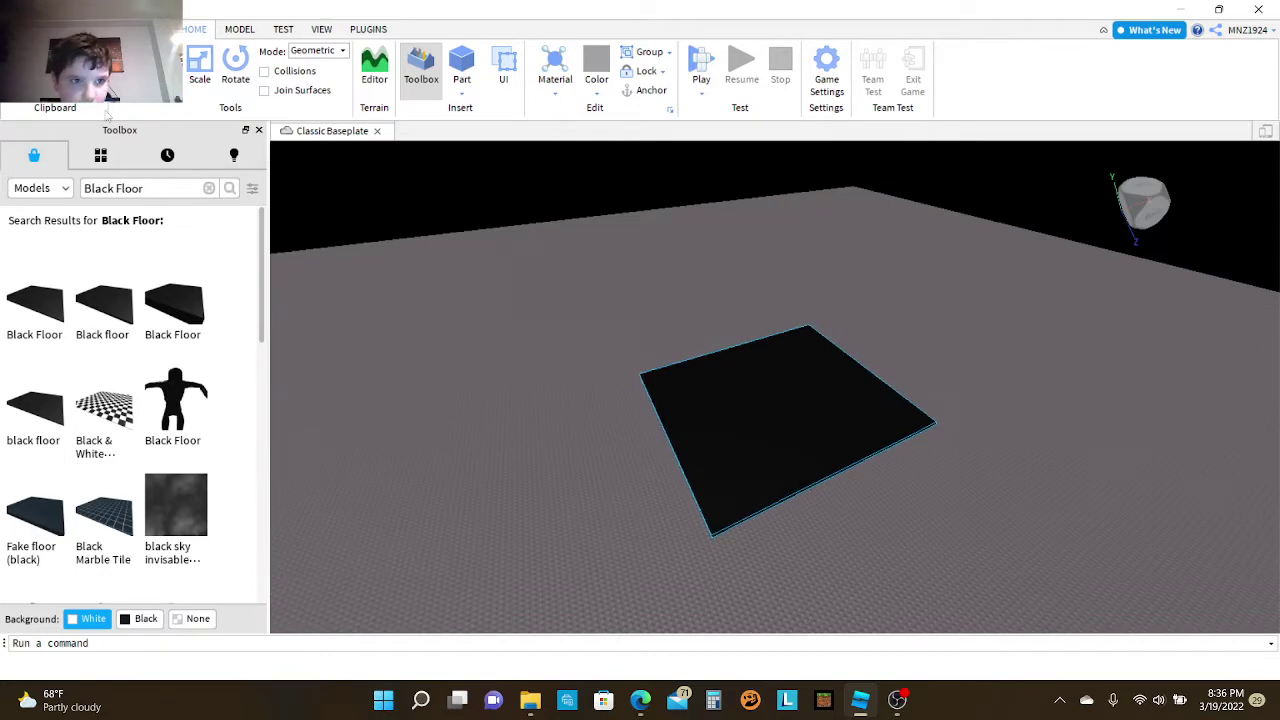
key(ctrl+2)
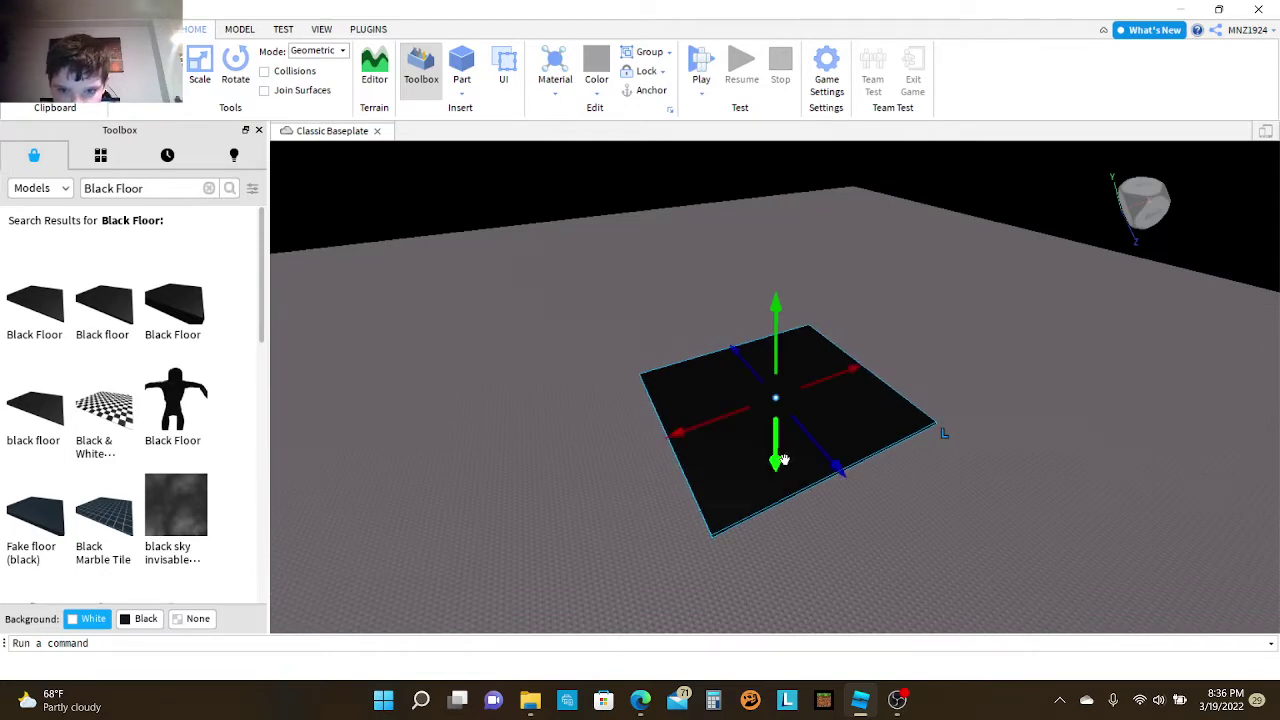
drag(779, 460, 783, 462)
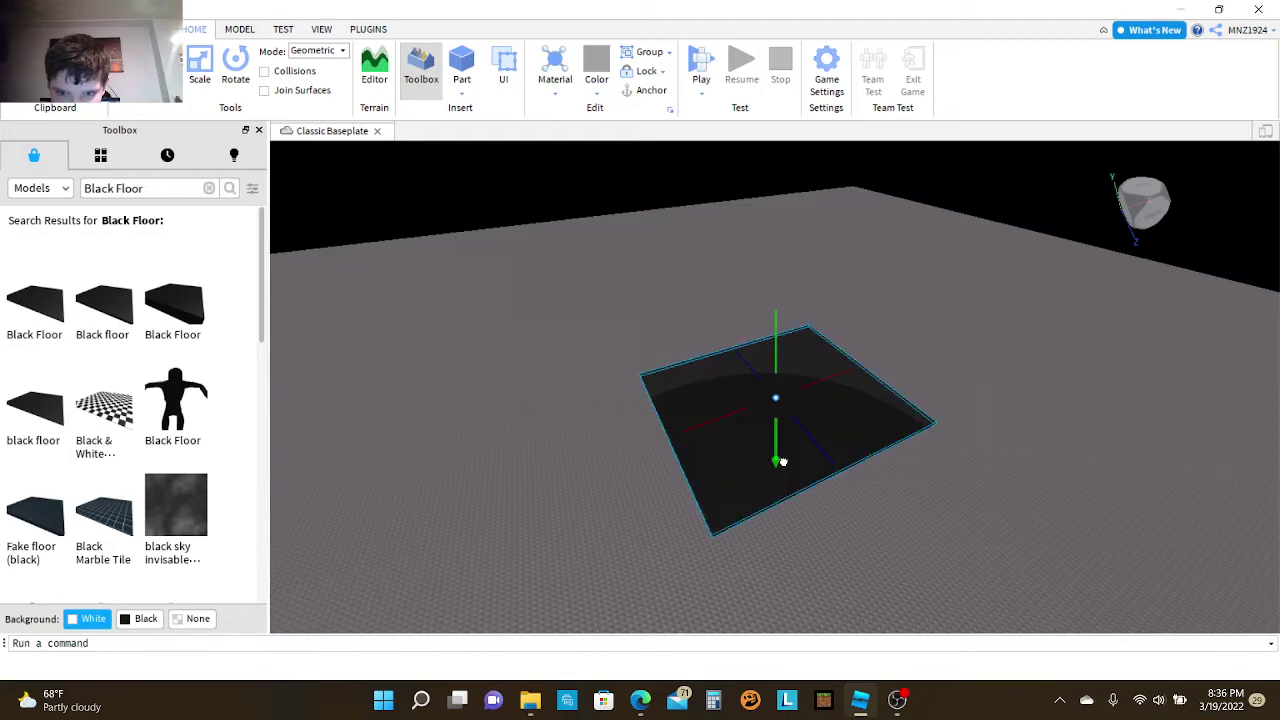
click(906, 491)
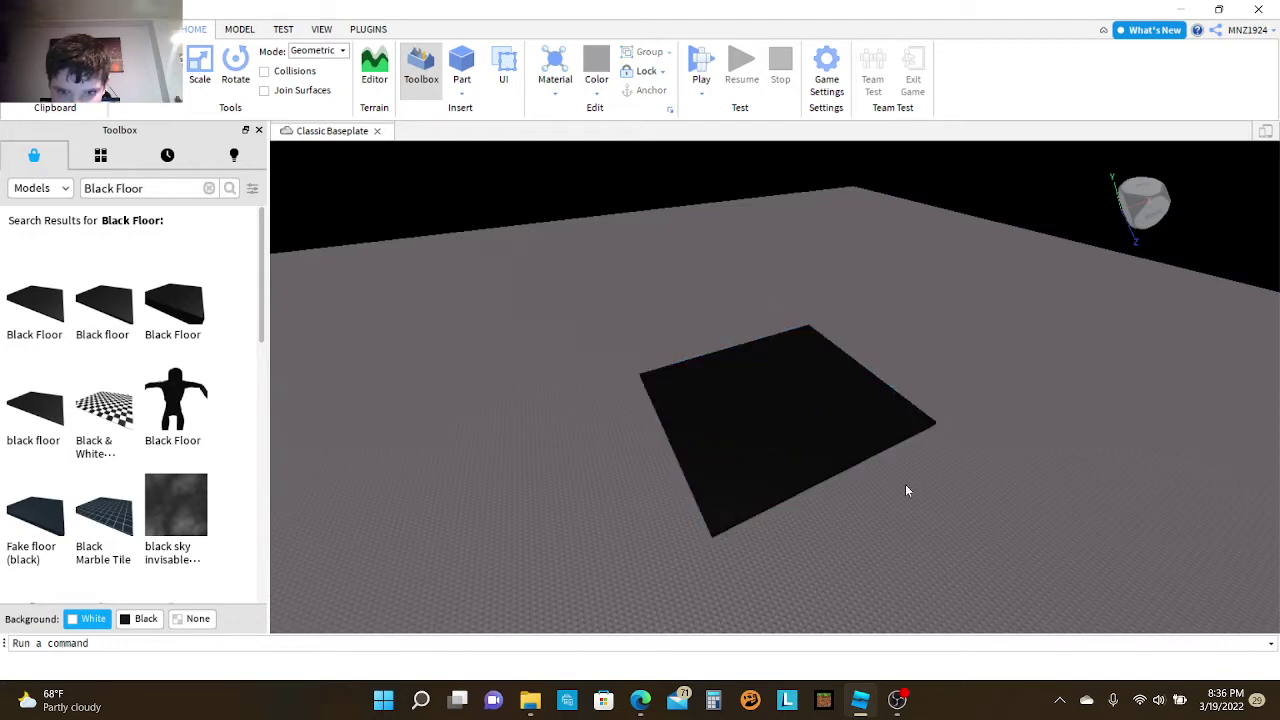
click(244, 77)
scroll(573, 331, down, 1)
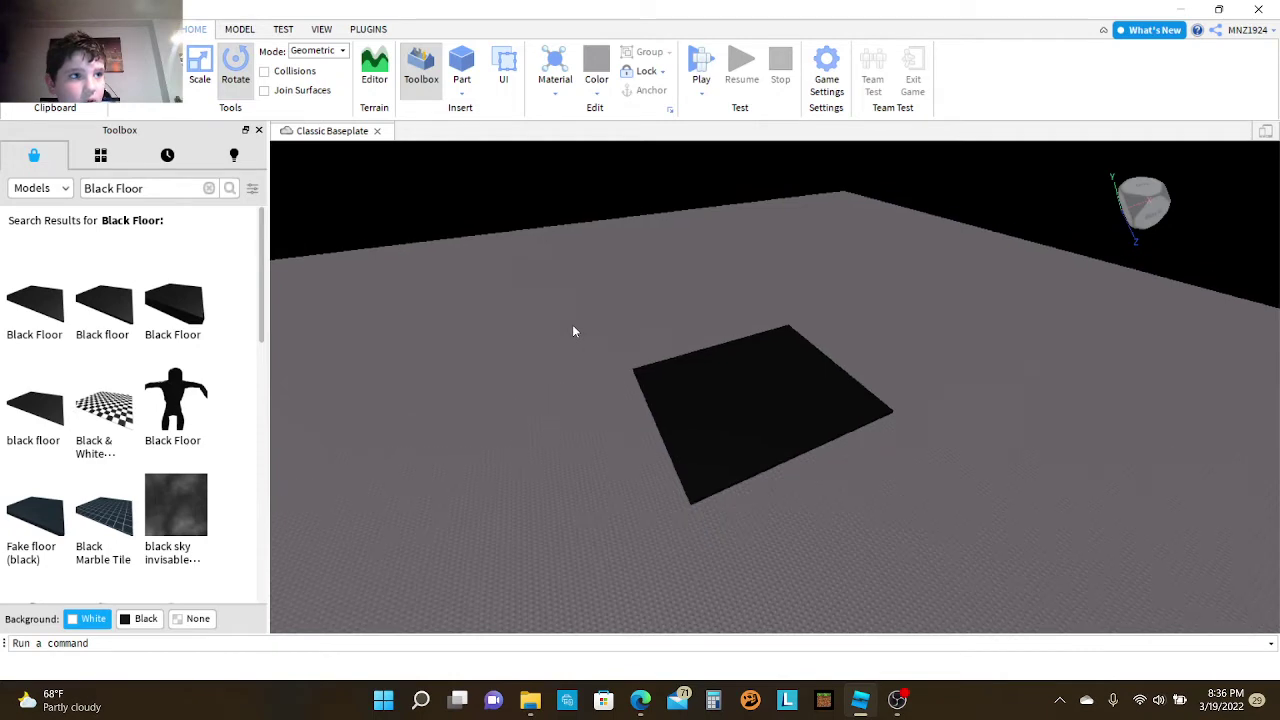
Step: Scale the black floor lengthwise until one end extends past the edge of the baseplate
click(663, 386)
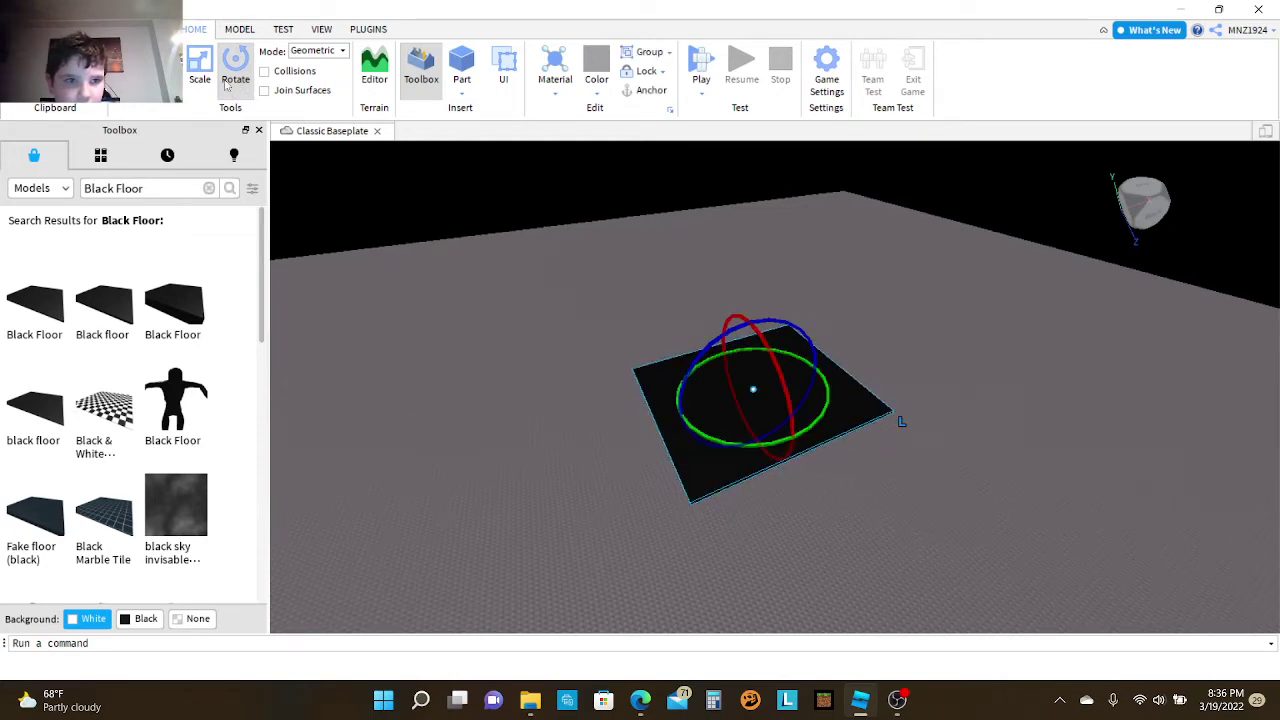
click(200, 68)
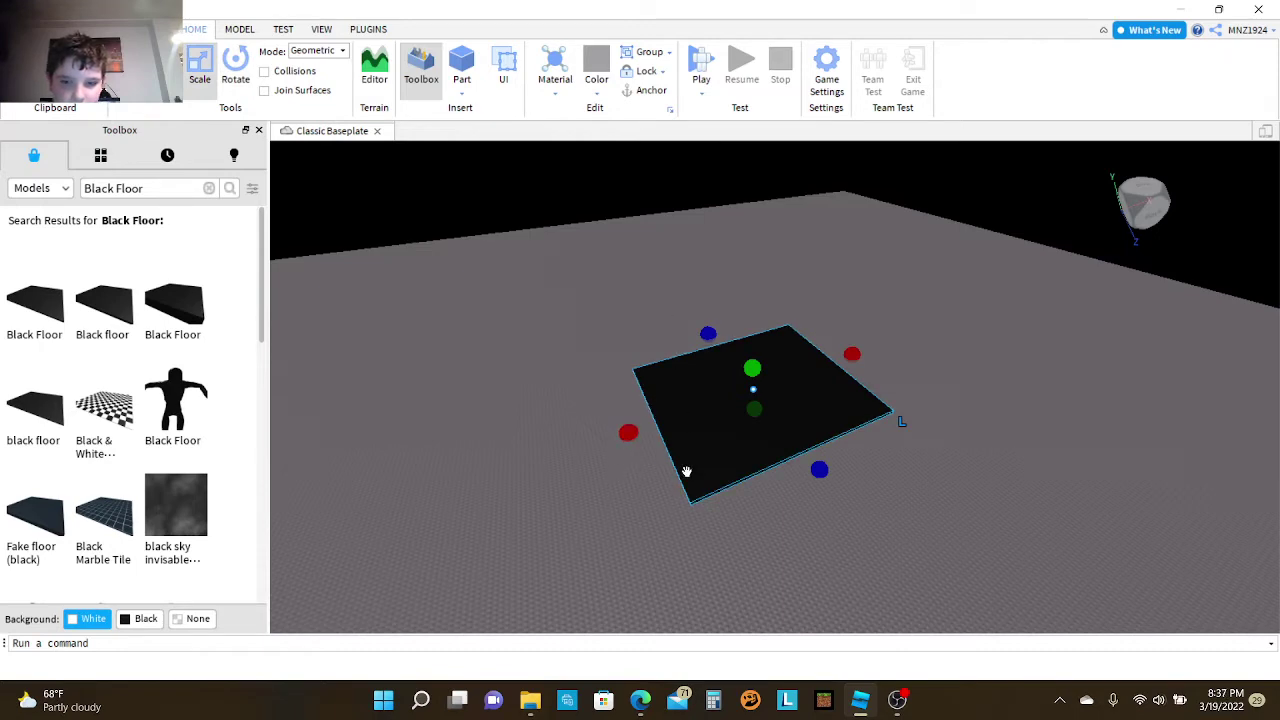
scroll(687, 480, down, 4)
right_drag(687, 489, 687, 490)
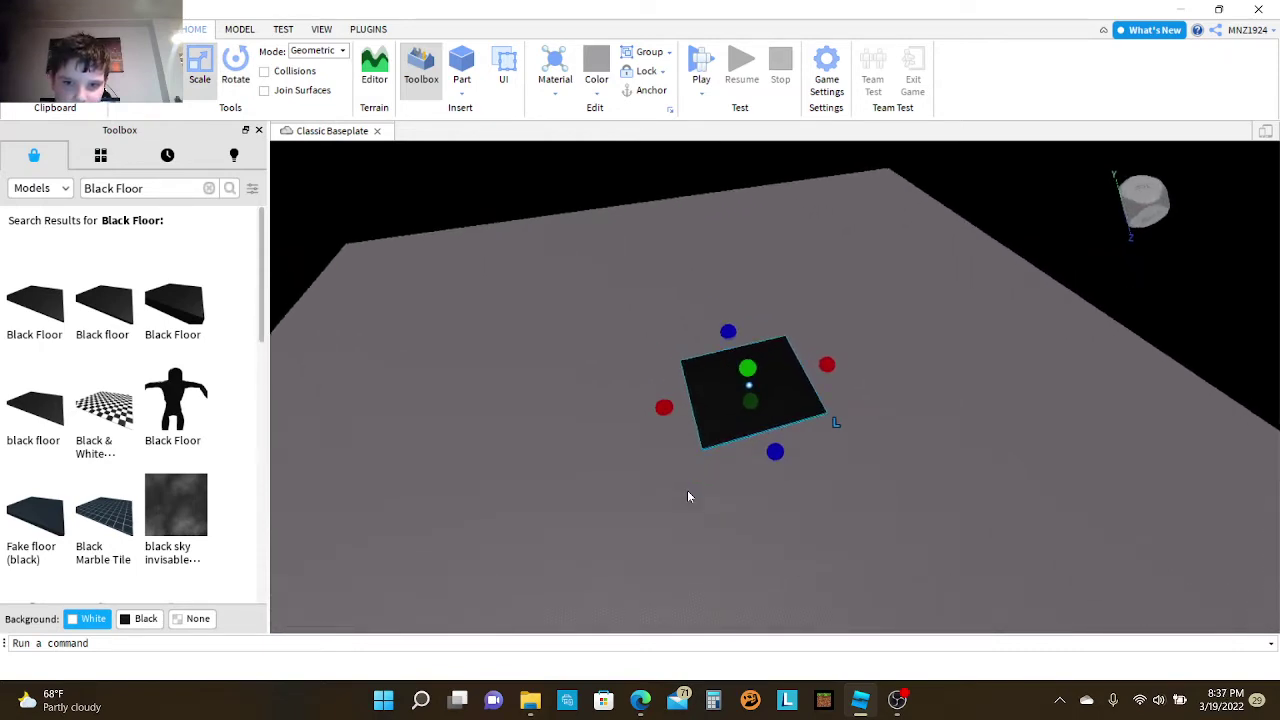
scroll(666, 440, down, 2)
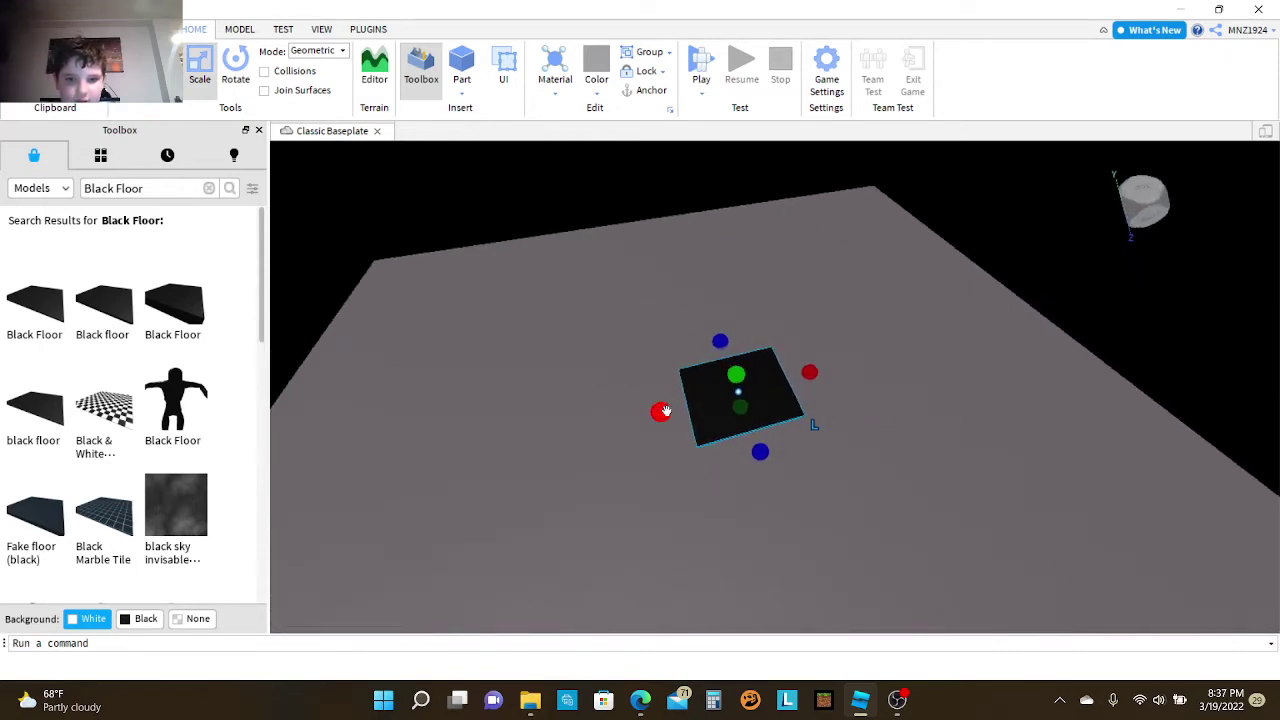
drag(661, 411, 340, 434)
right_drag(607, 531, 770, 470)
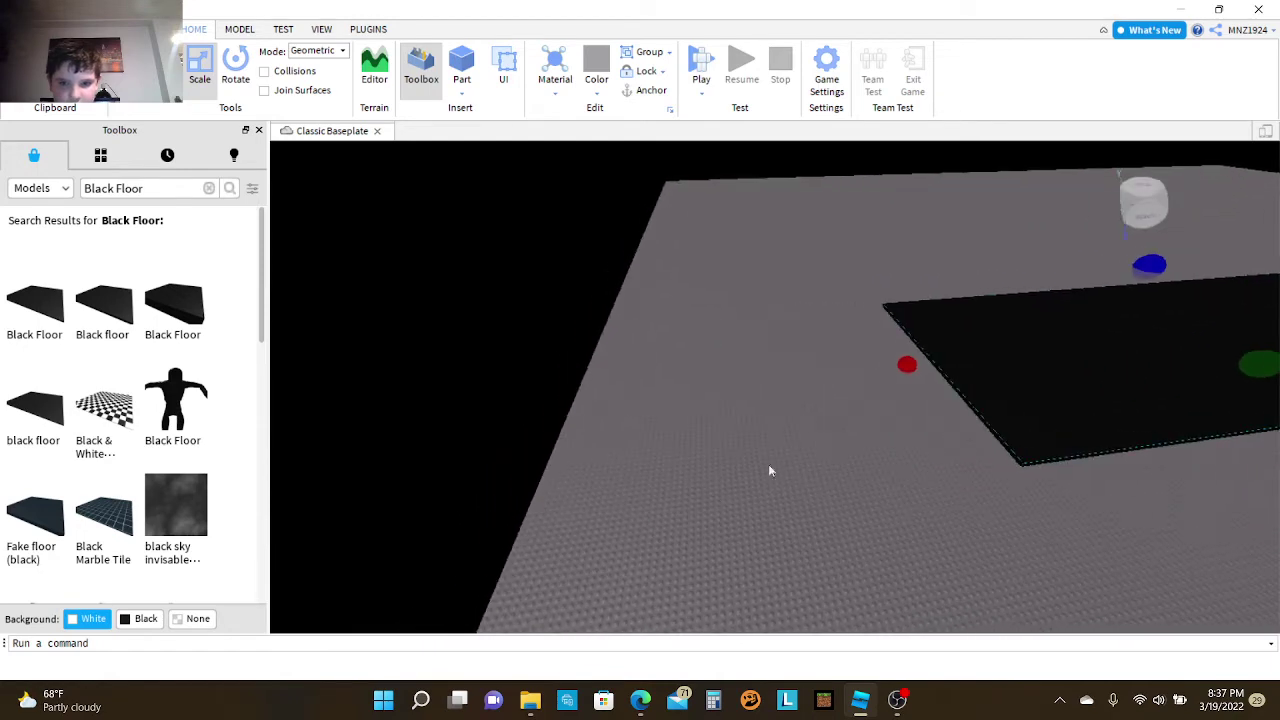
drag(910, 350, 363, 400)
key(s)
key(a)
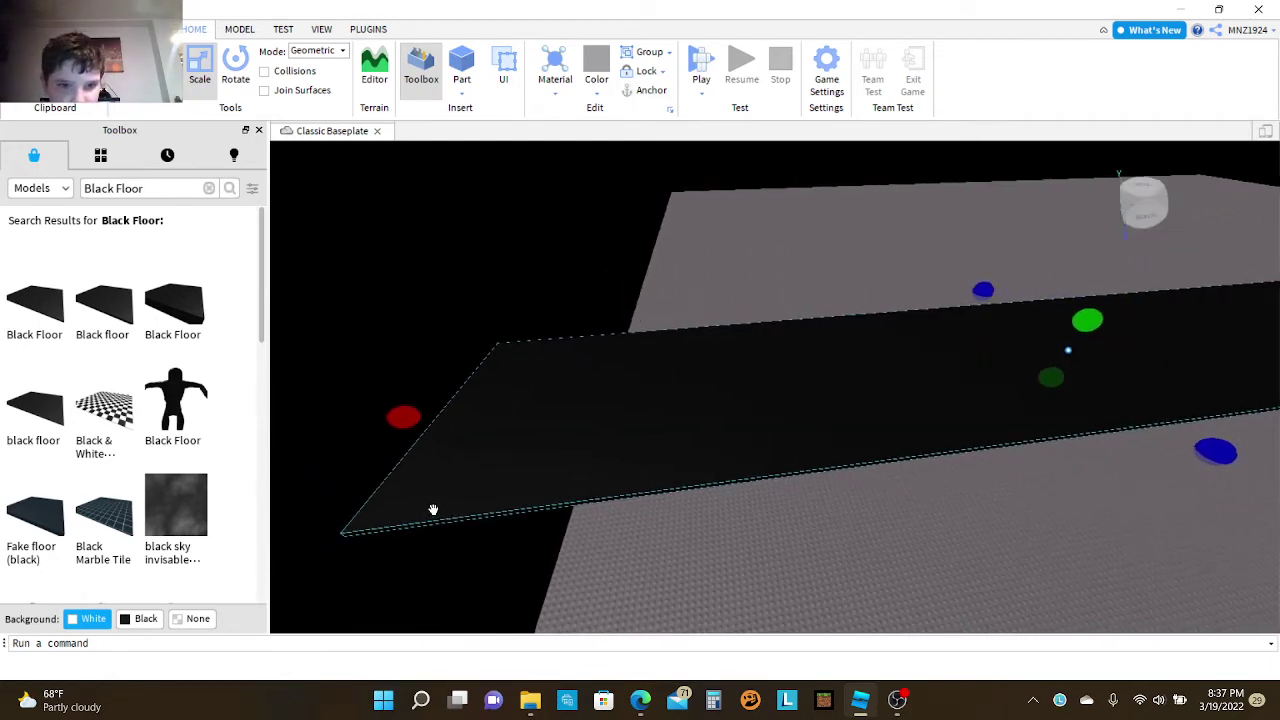
key(s)
Step: Scale the black floor past the baseplate's opposite end and one of its long sides
drag(626, 409, 532, 425)
drag(951, 316, 843, 200)
right_drag(984, 489, 984, 489)
drag(838, 217, 977, 163)
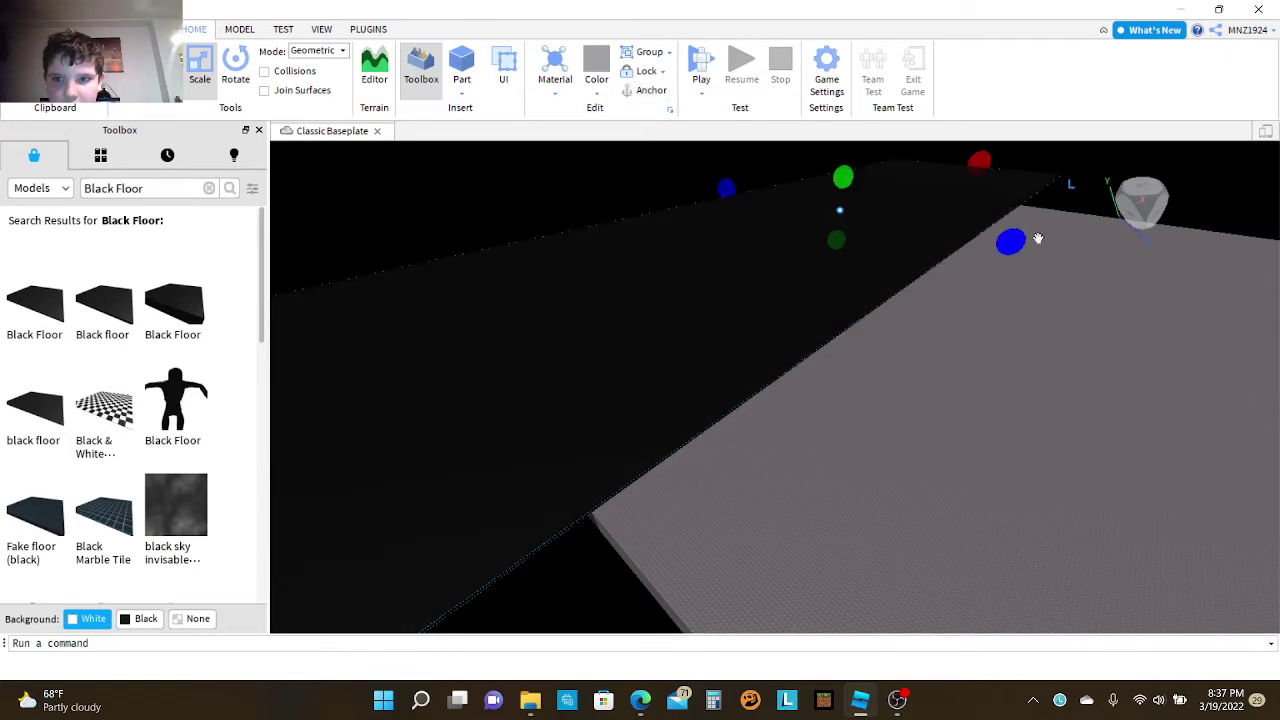
Step: Widen the black floor over the remaining uncovered side of the baseplate and deselect it
right_drag(1037, 240, 1039, 264)
drag(893, 178, 1235, 291)
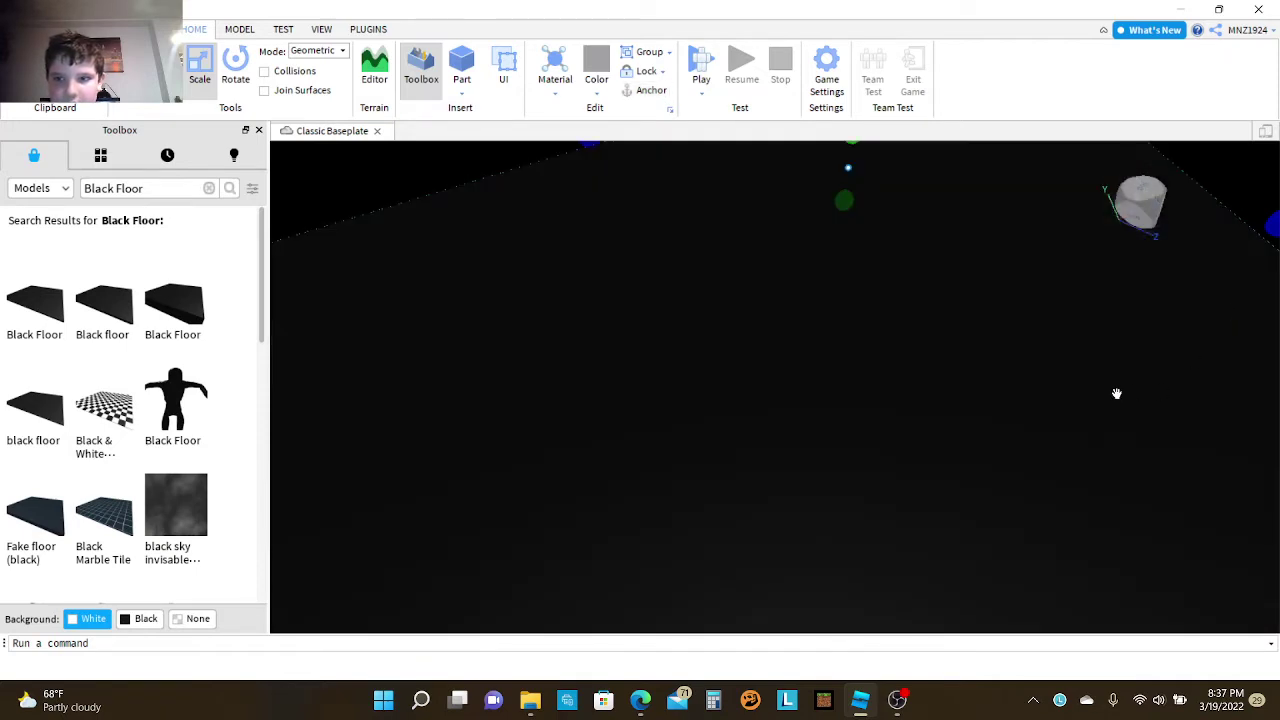
right_drag(1117, 394, 1121, 380)
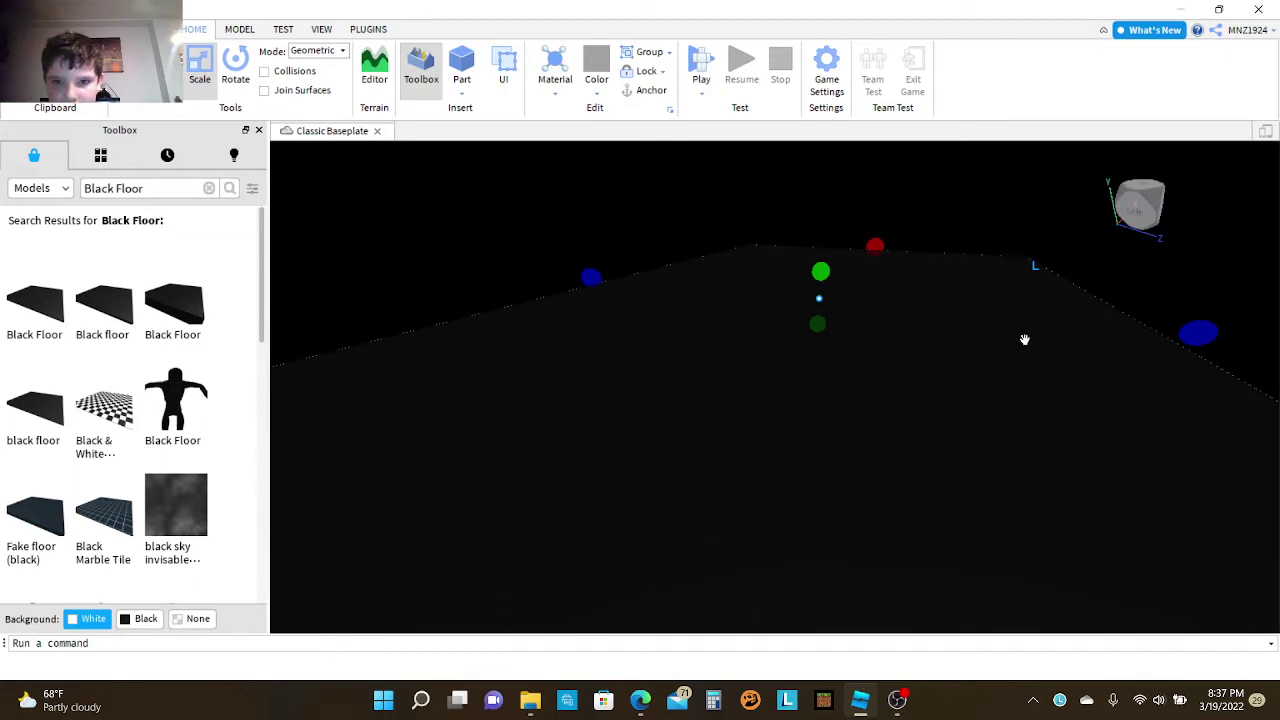
click(1207, 260)
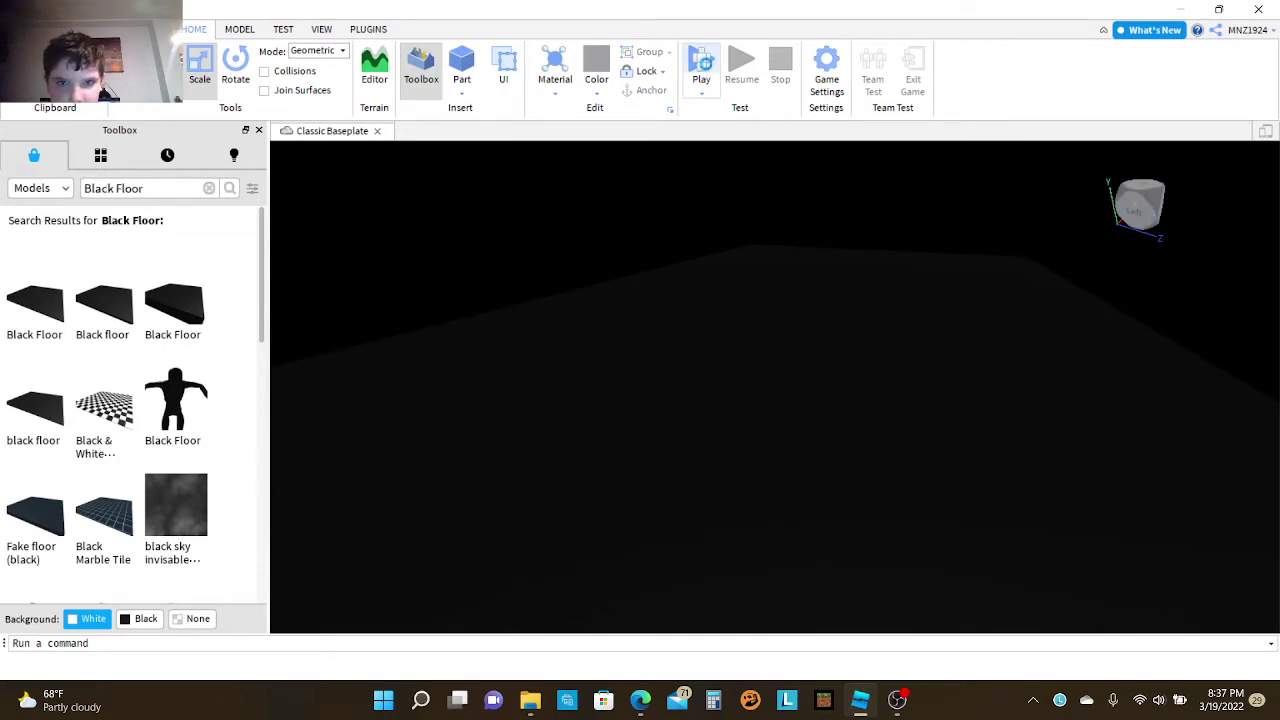
Step: Playtest the place, walking the character around the enlarged black floor in several directions
click(701, 68)
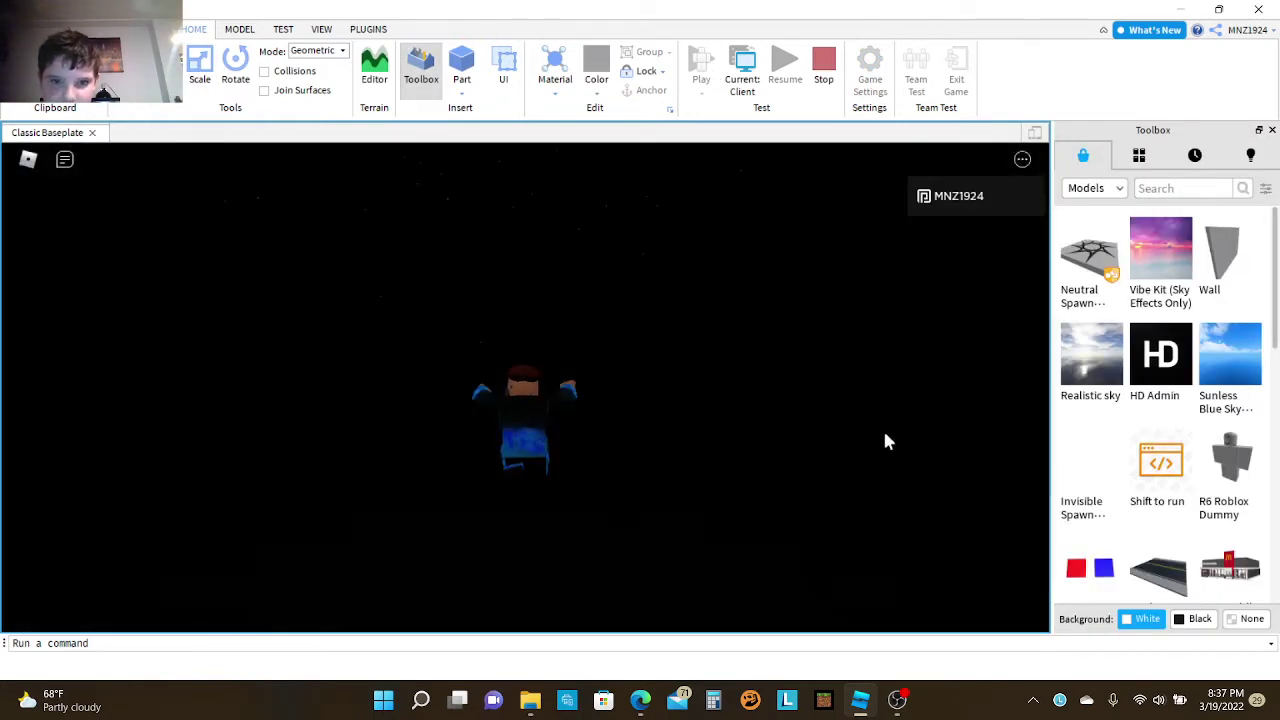
key(a)
key(w)
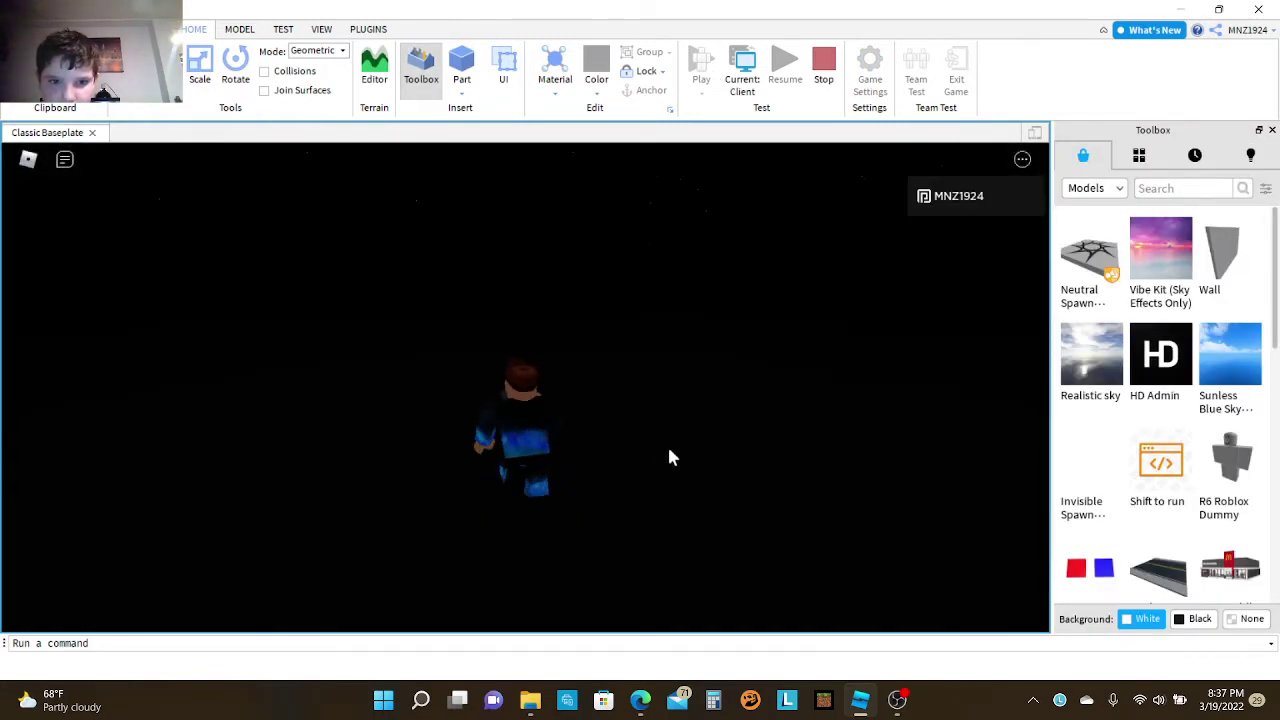
key(a)
key(d)
key(w)
key(s)
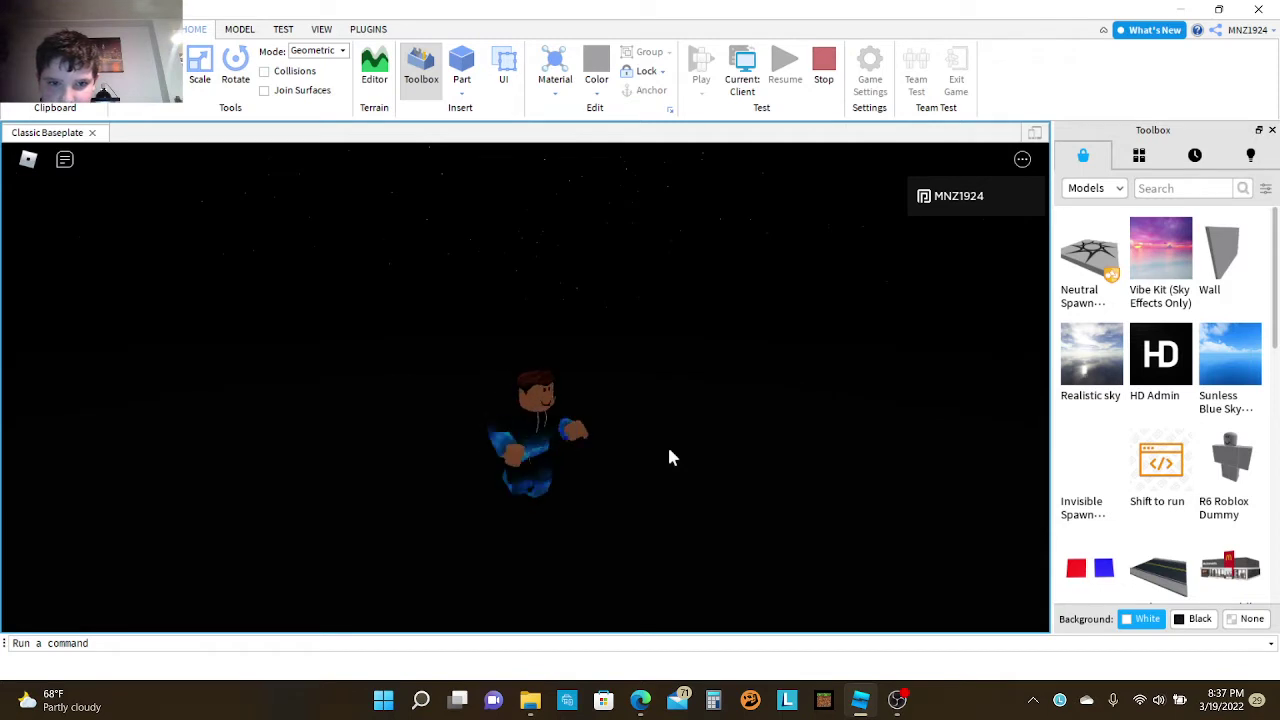
key(a)
key(w)
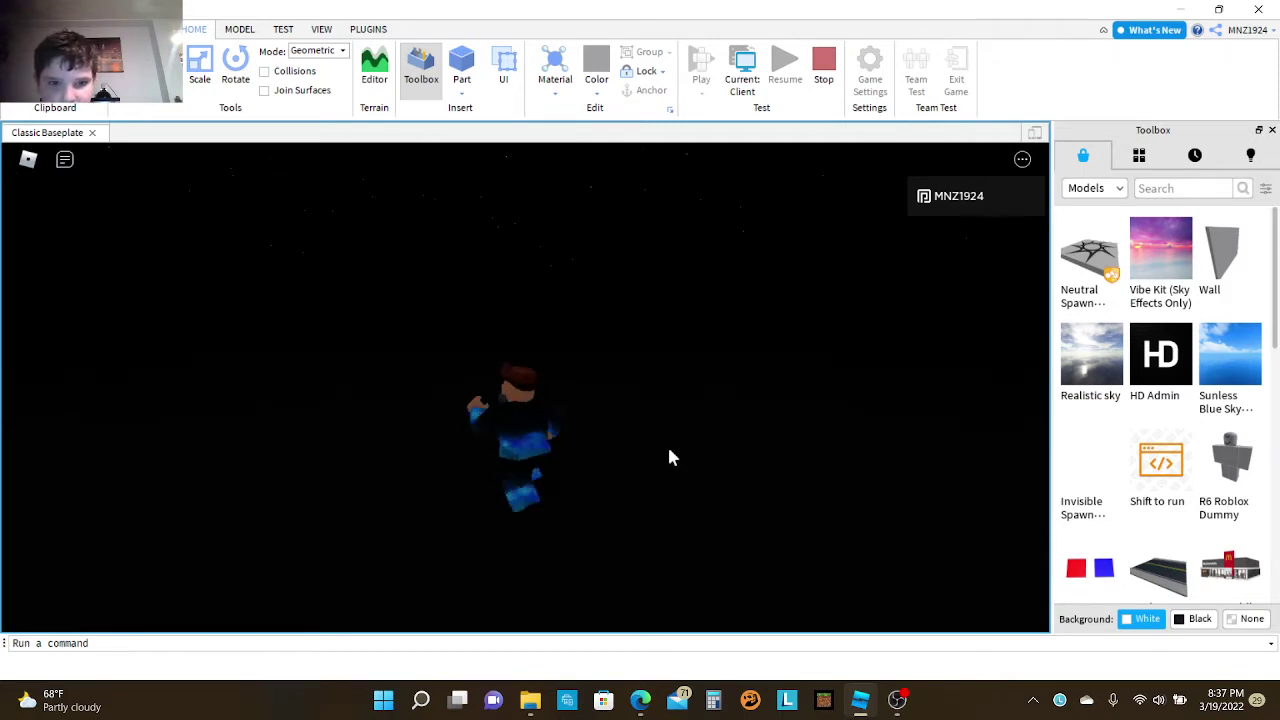
key(d)
key(s)
key(a)
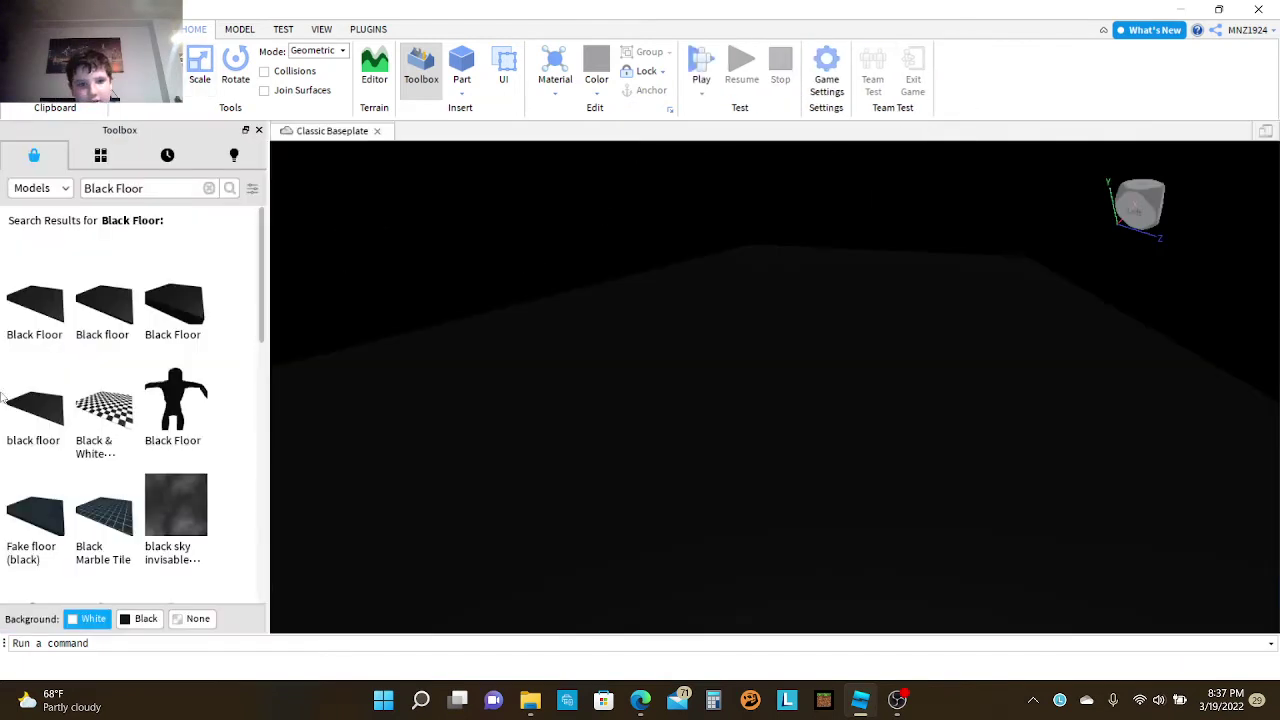
Step: Insert the Fog/Dark Script! model from a Toolbox search for Fog and check it in a brief playtest
click(189, 198)
key(BackSpace)
key(BackSpace)
key(BackSpace)
key(BackSpace)
key(BackSpace)
key(BackSpace)
key(BackSpace)
key(BackSpace)
key(BackSpace)
key(BackSpace)
key(BackSpace)
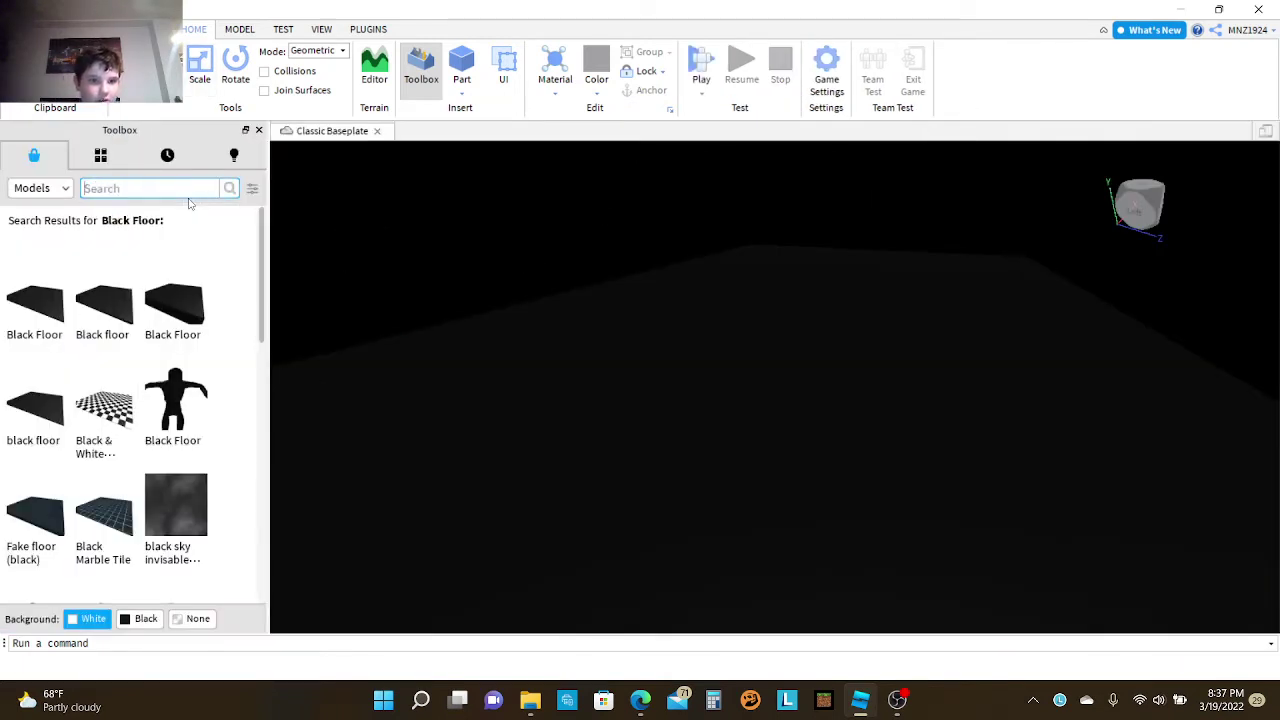
text(Fog)
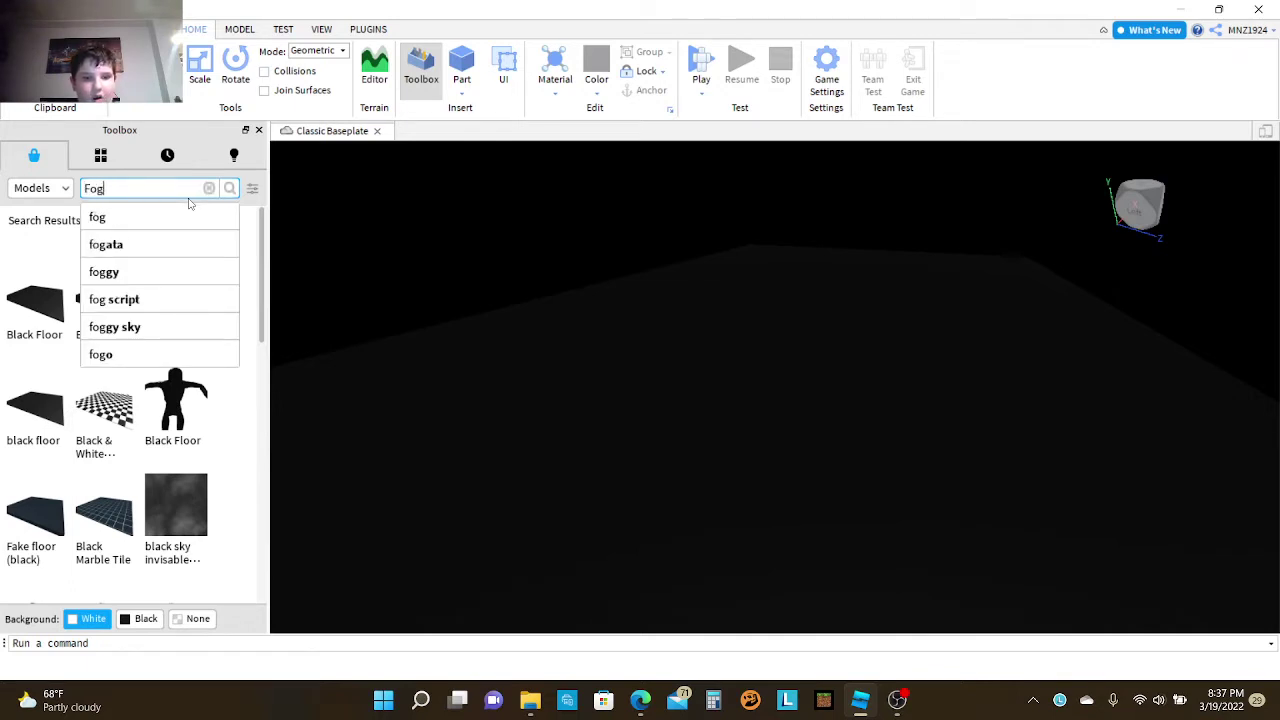
key(Return)
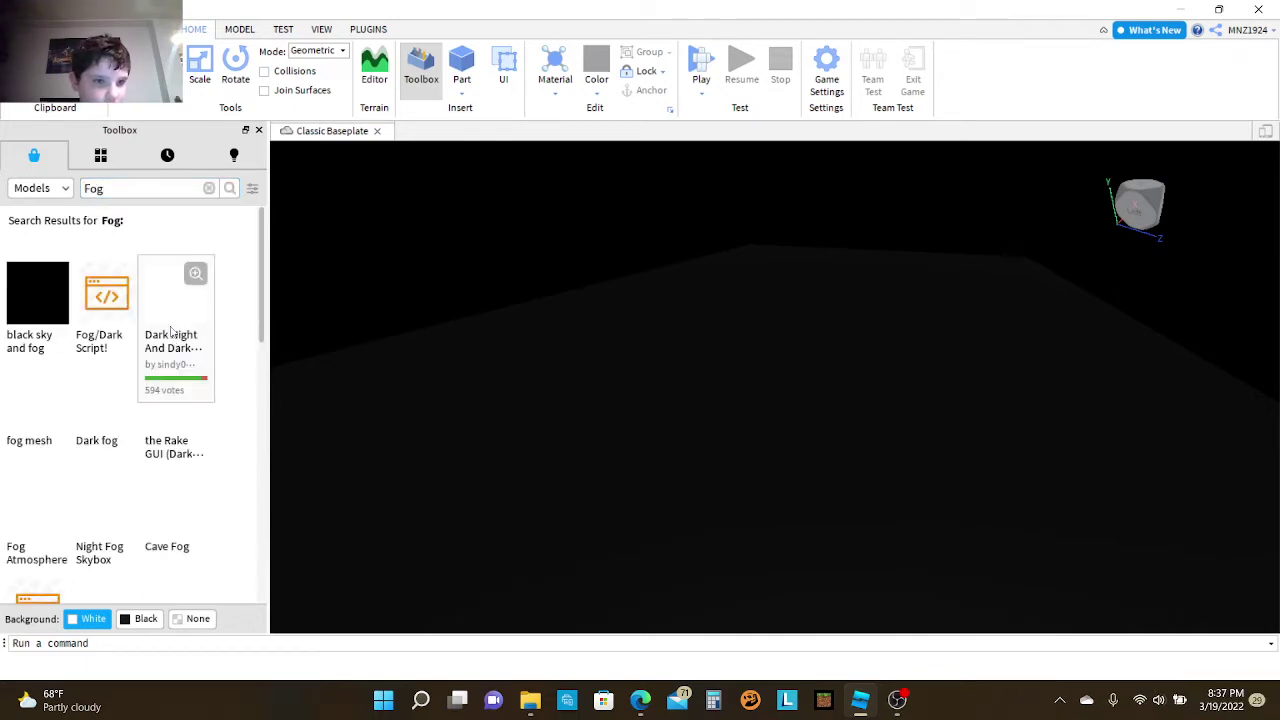
click(115, 318)
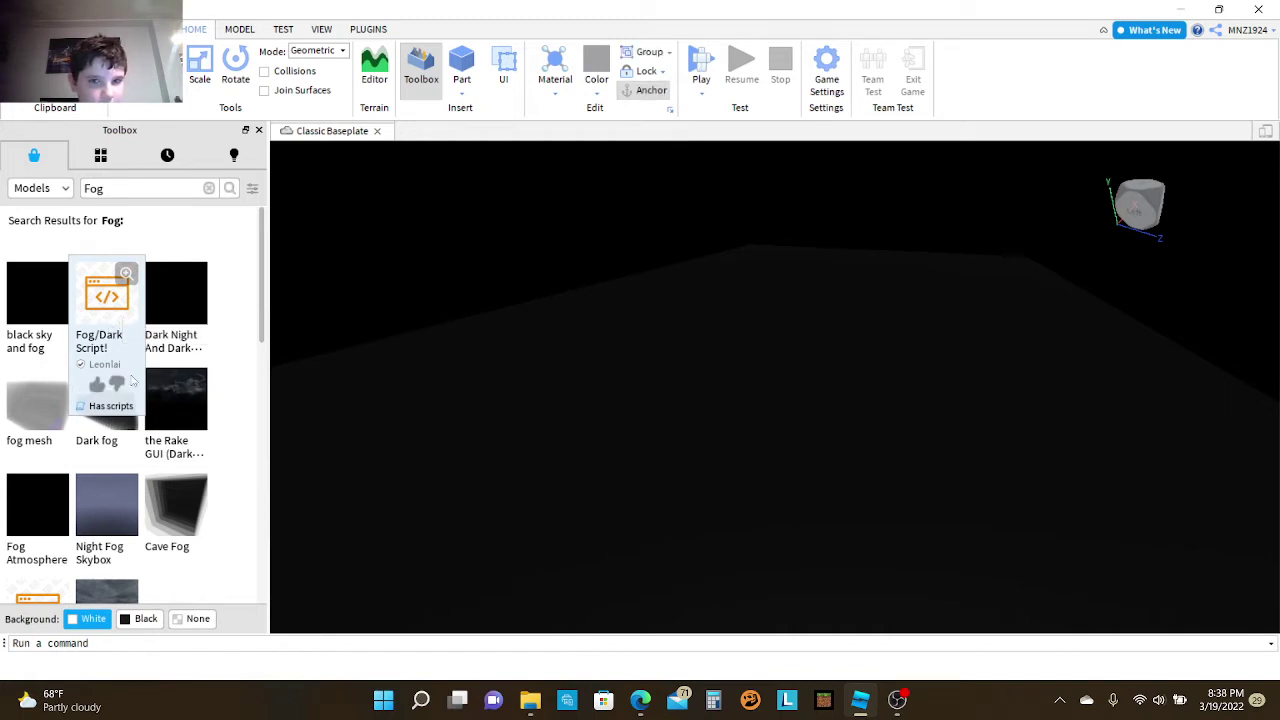
click(692, 50)
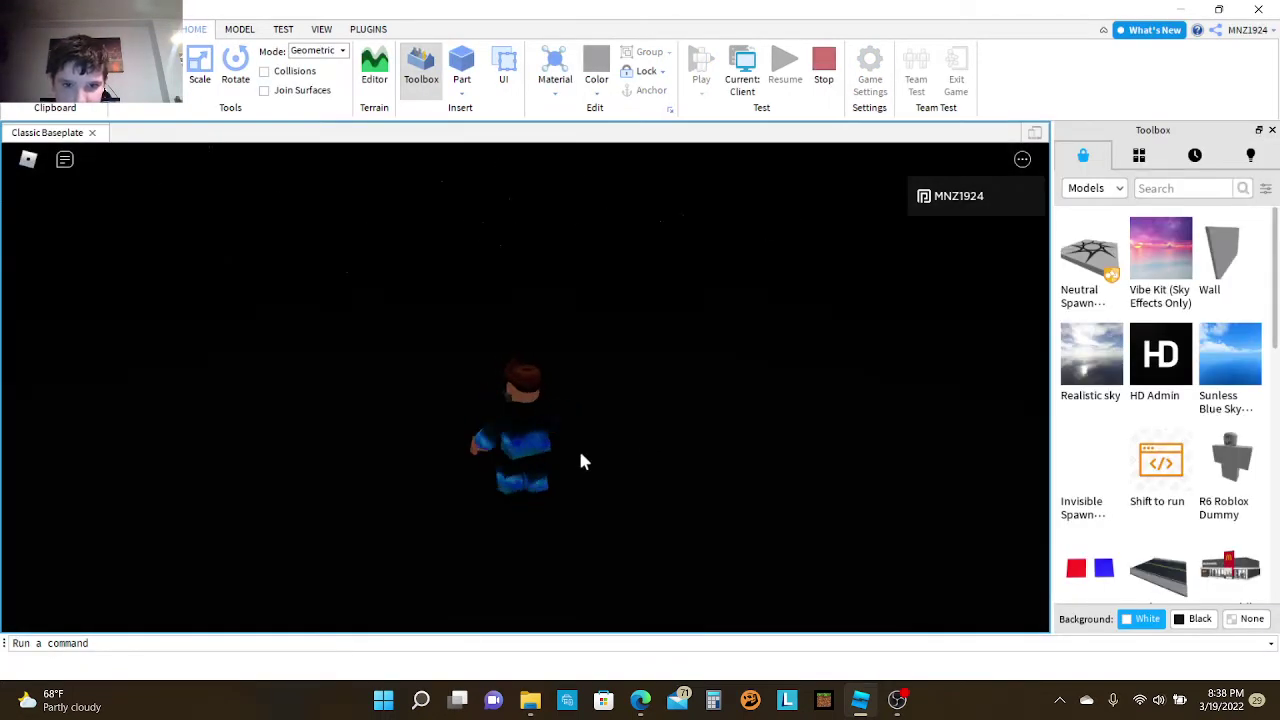
click(826, 72)
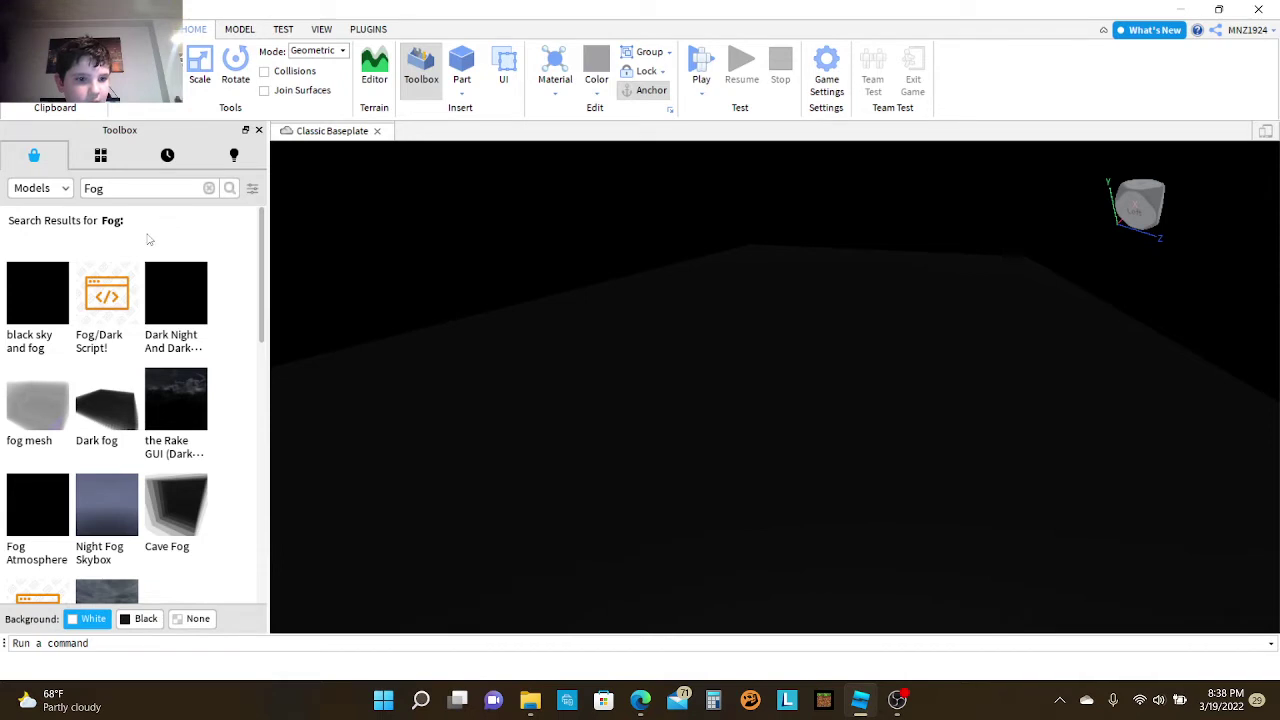
Step: Search the Toolbox models for flashlight
click(33, 155)
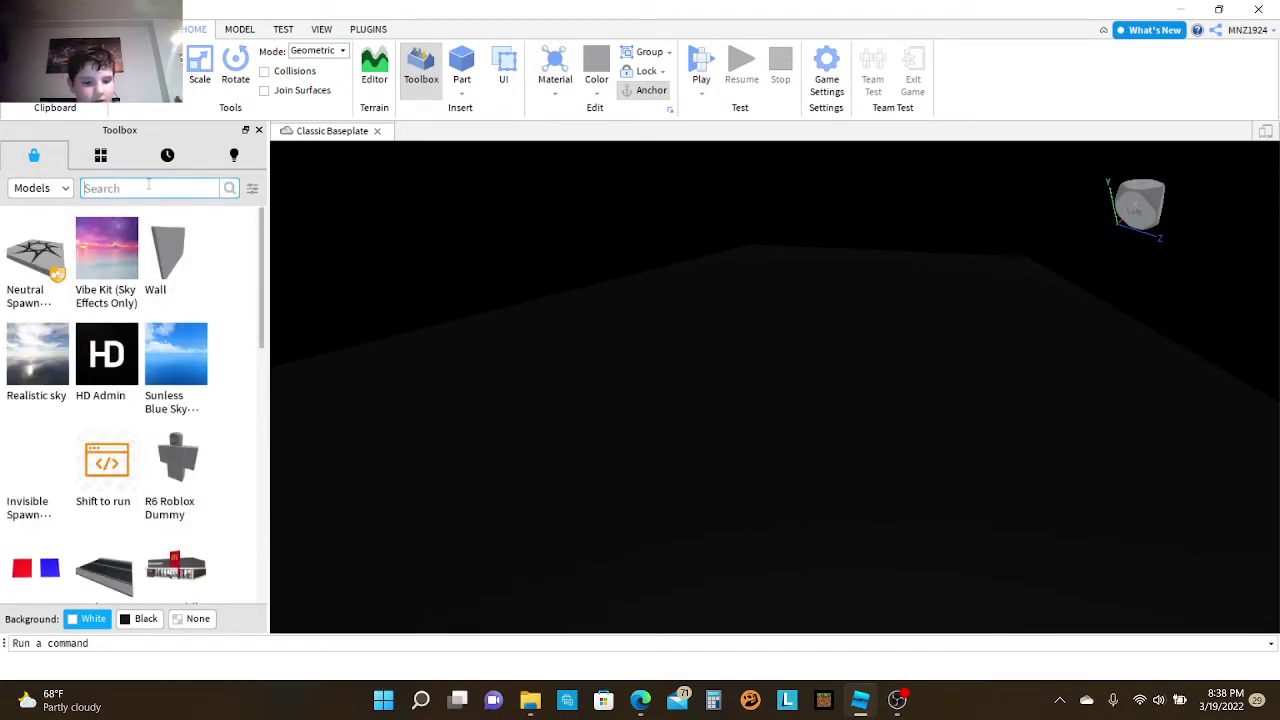
text(Flash)
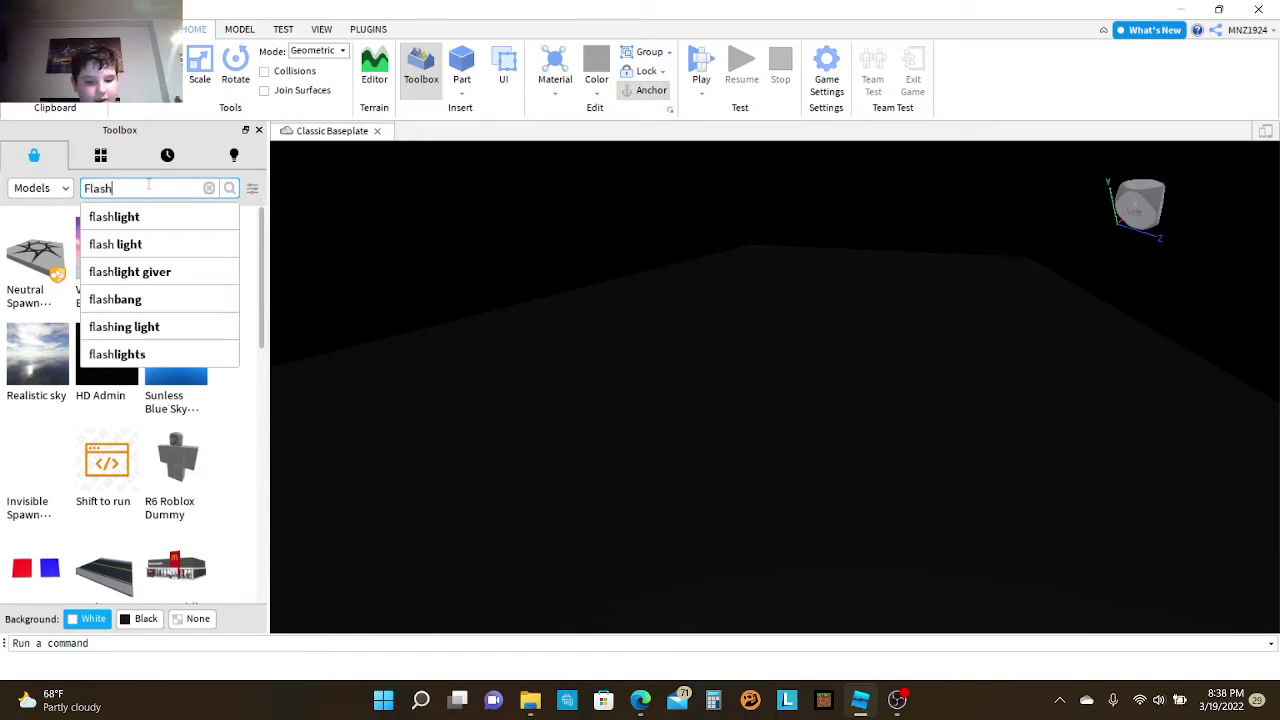
text(l)
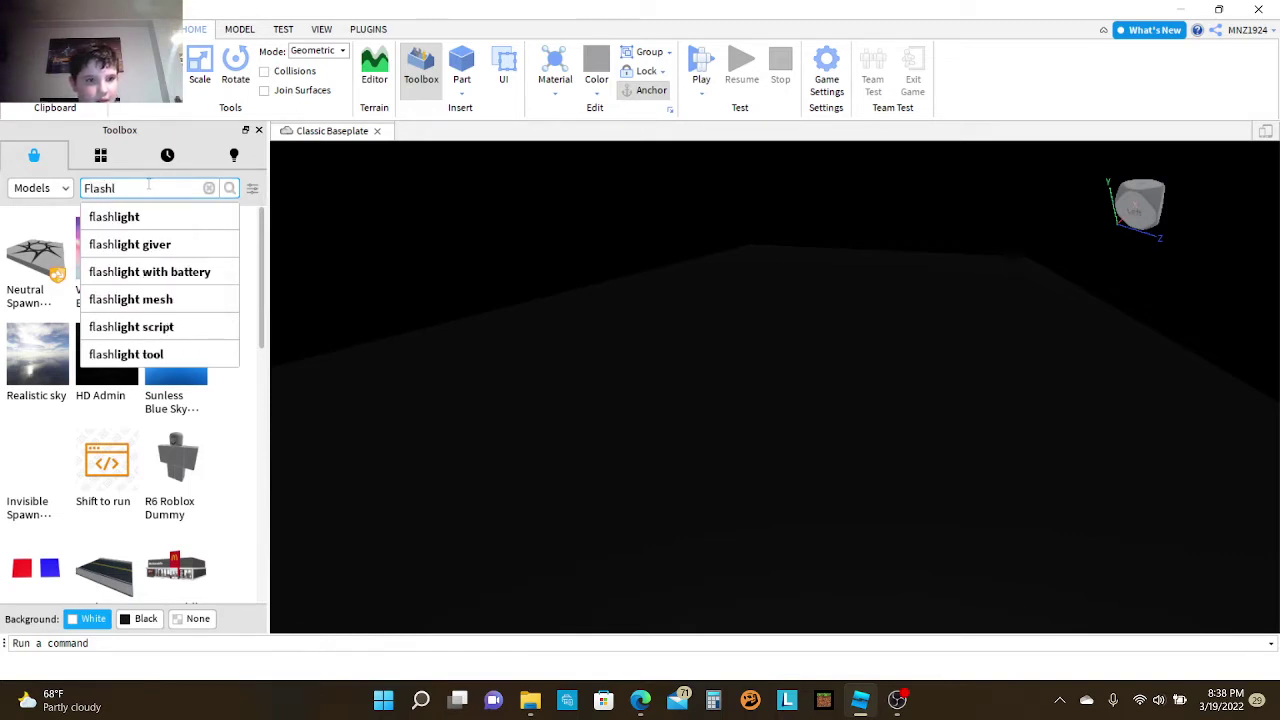
click(160, 215)
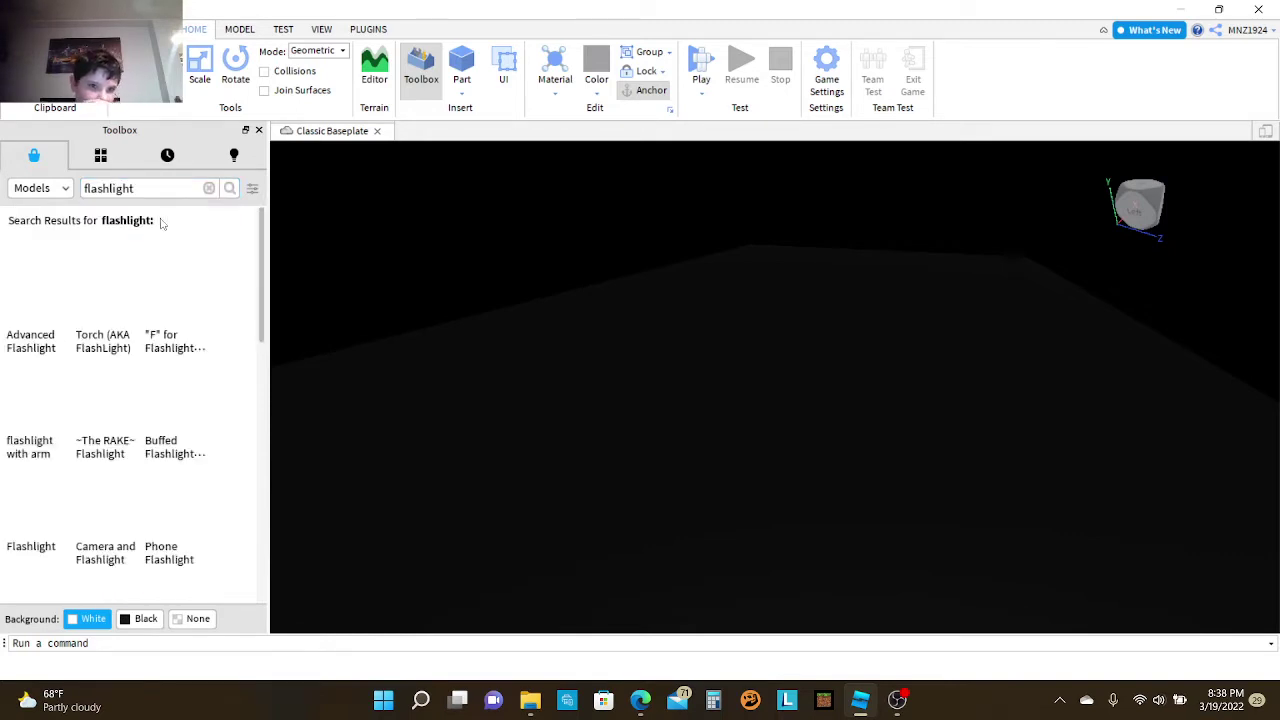
Step: Insert the Advanced Flashlight from the search results and put the tool into the starter pack
mouse_move(150, 305)
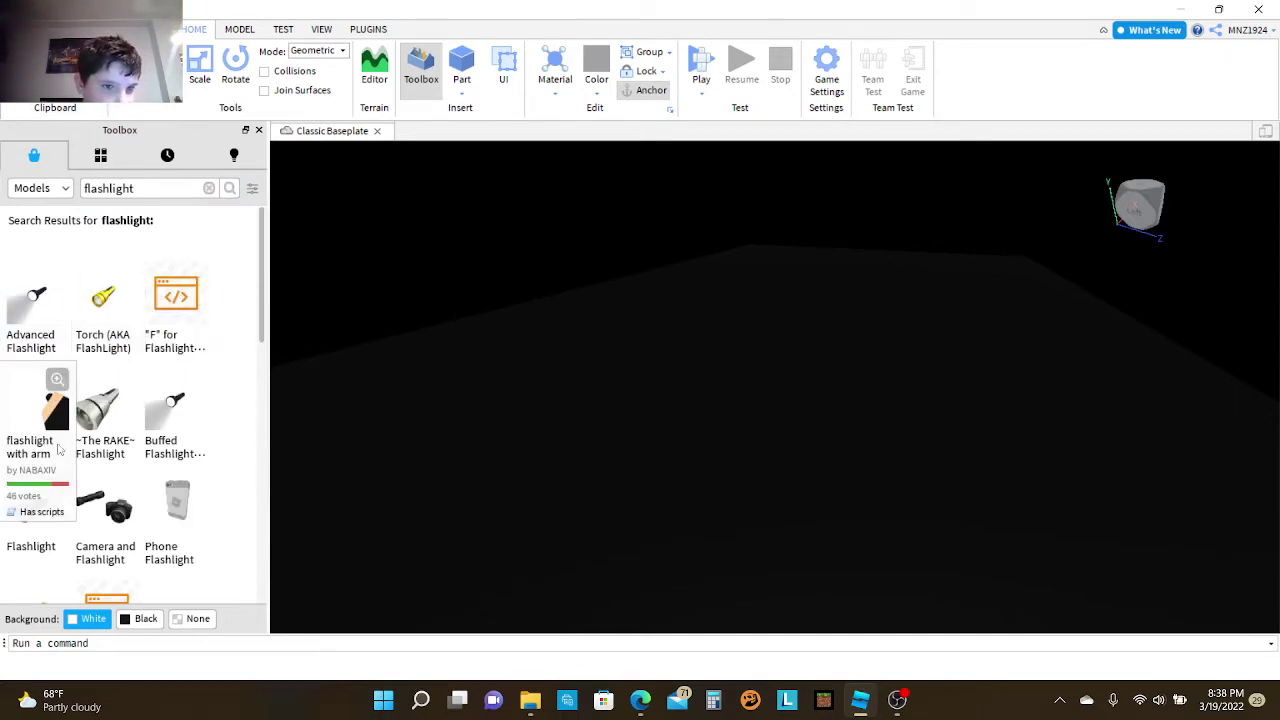
mouse_move(147, 438)
scroll(130, 430, down, 3)
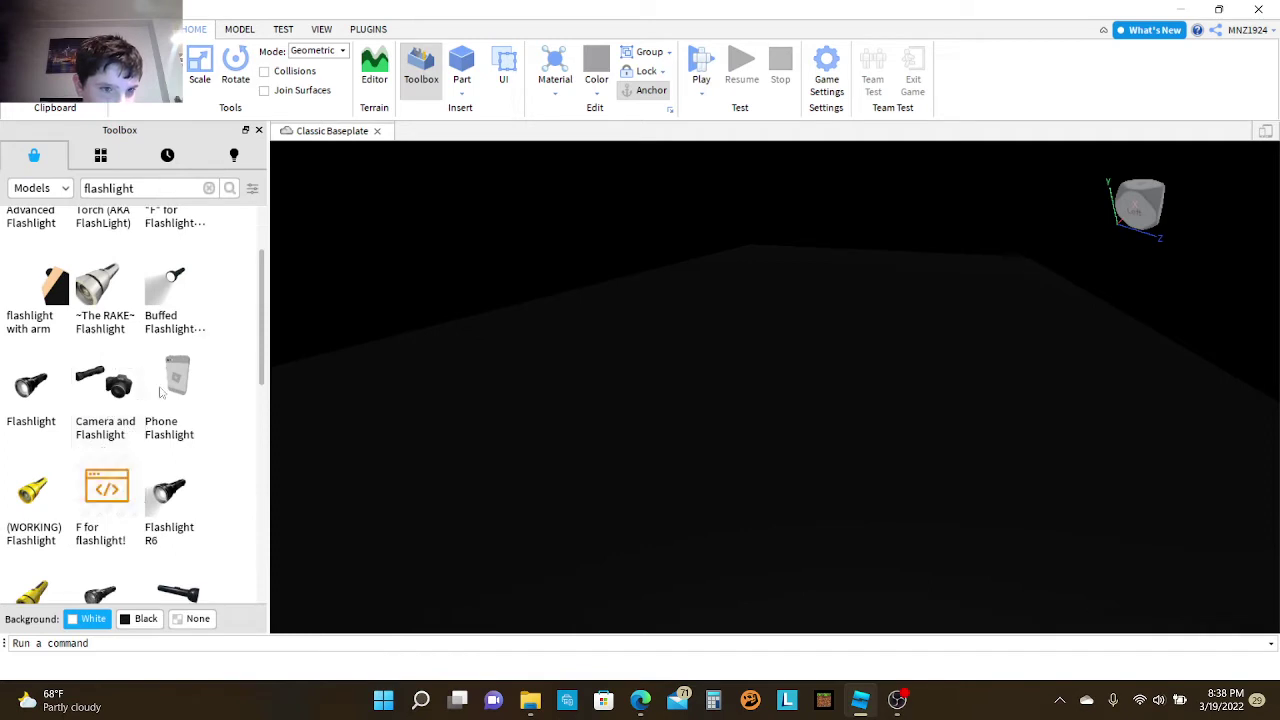
mouse_move(188, 395)
mouse_move(90, 541)
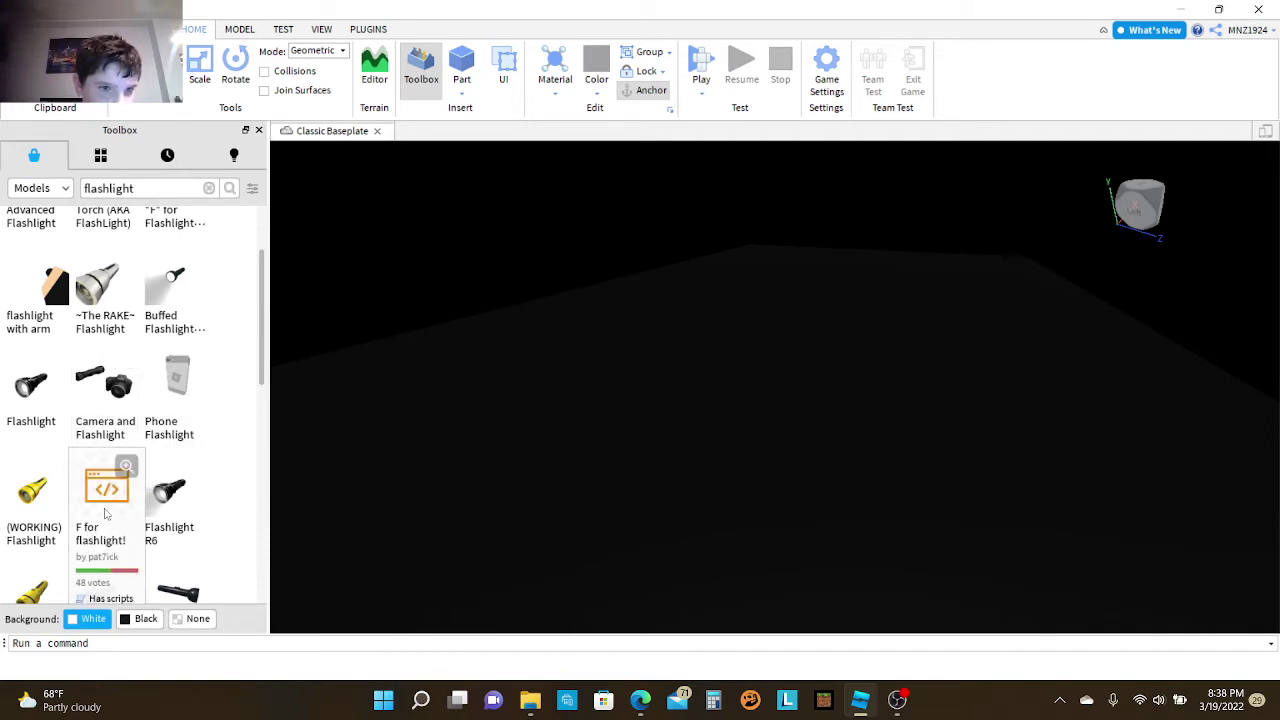
scroll(105, 513, up, 3)
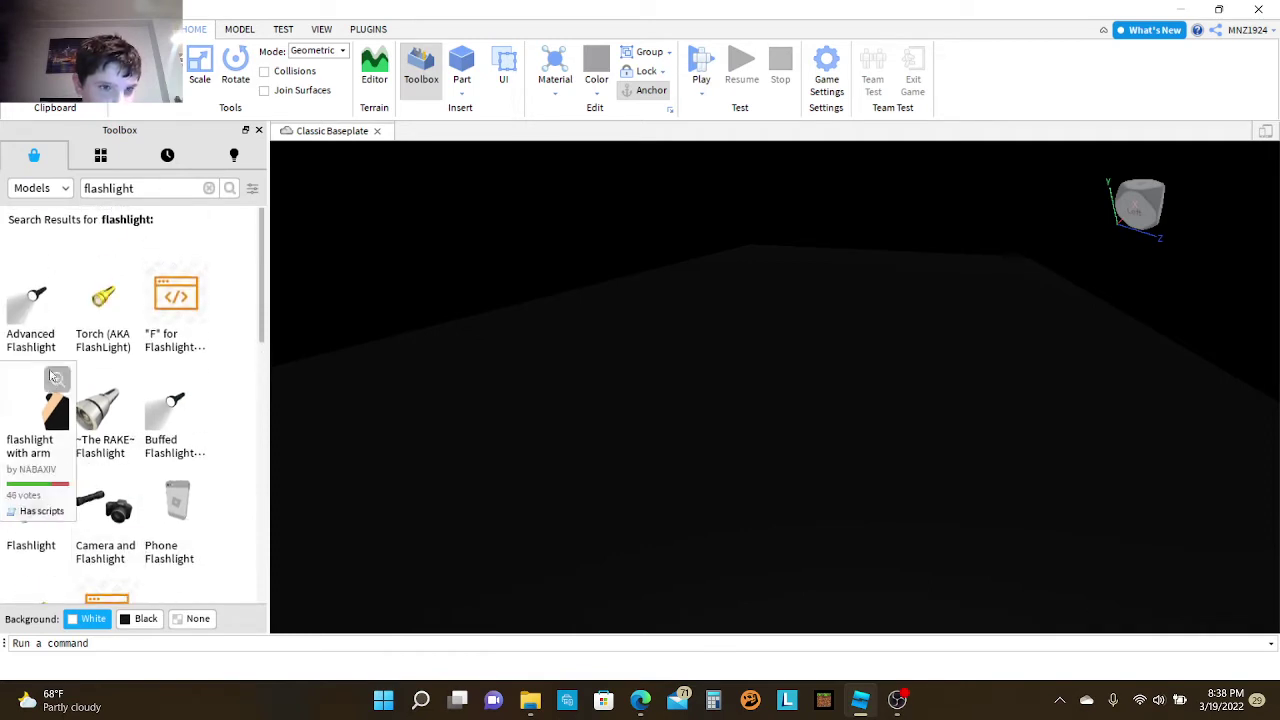
click(22, 320)
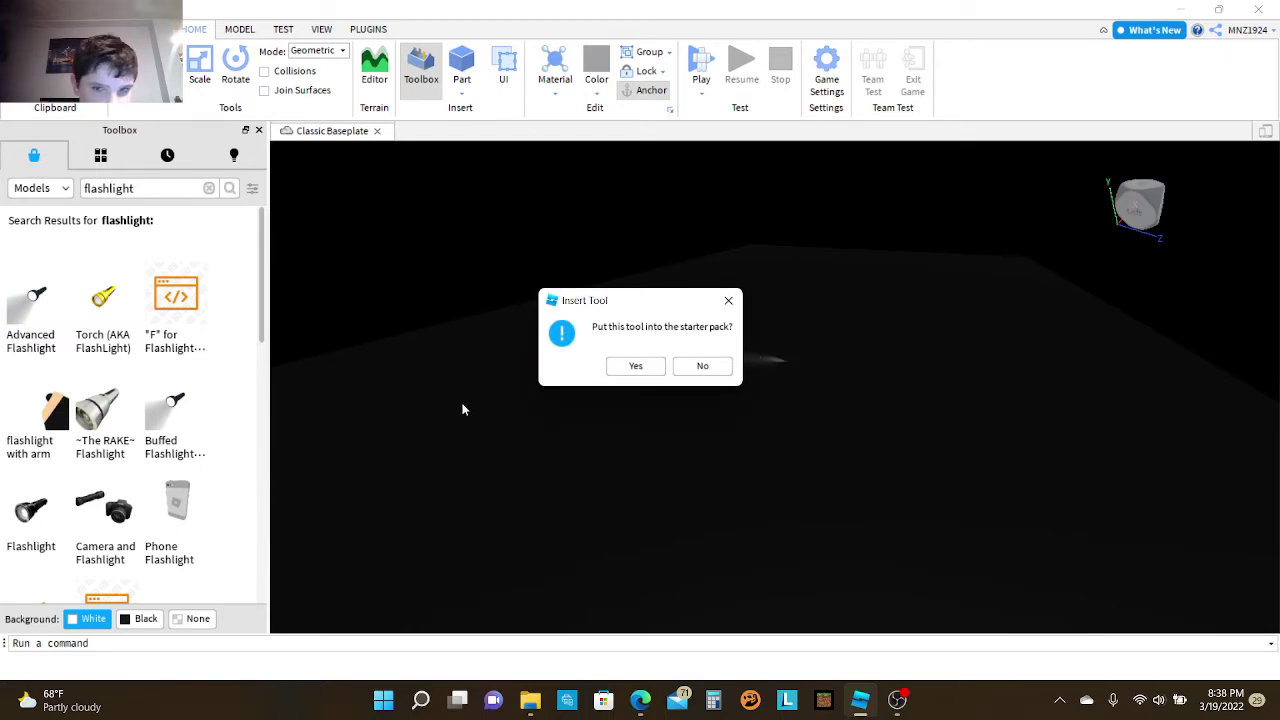
click(636, 366)
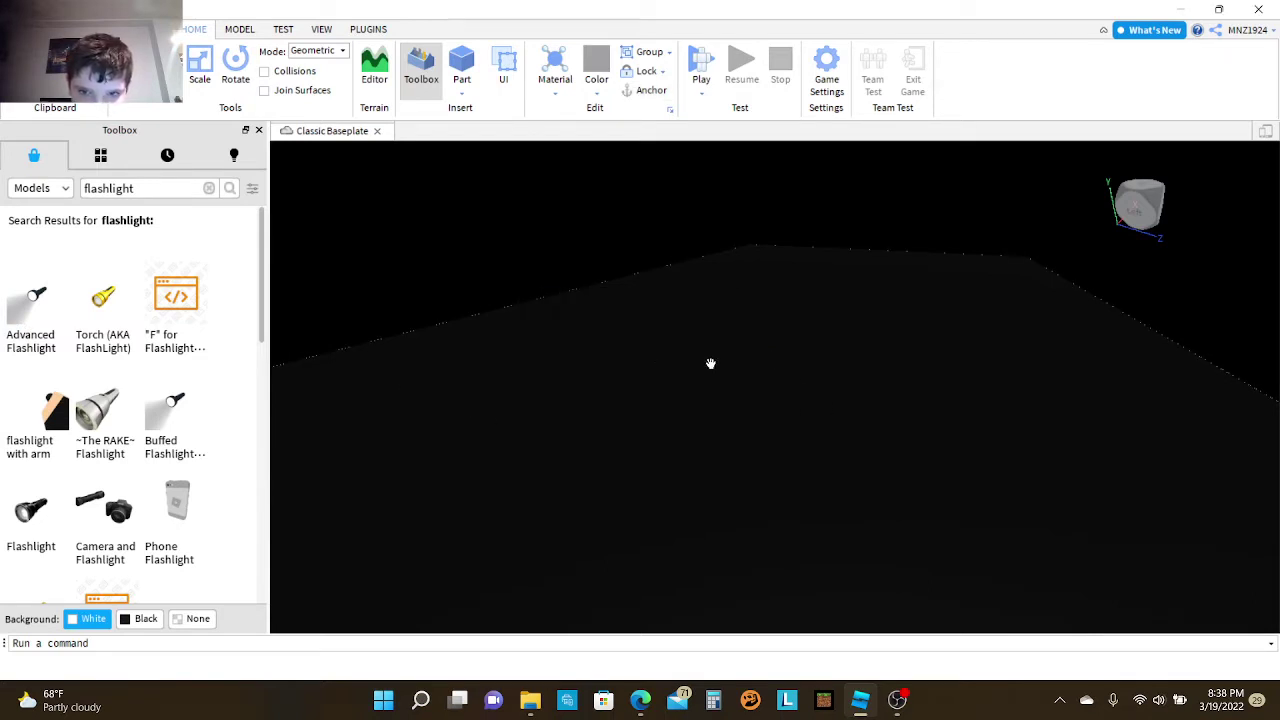
Step: Search the Toolbox models for first person lock and insert a first-person lock script from the results
click(137, 190)
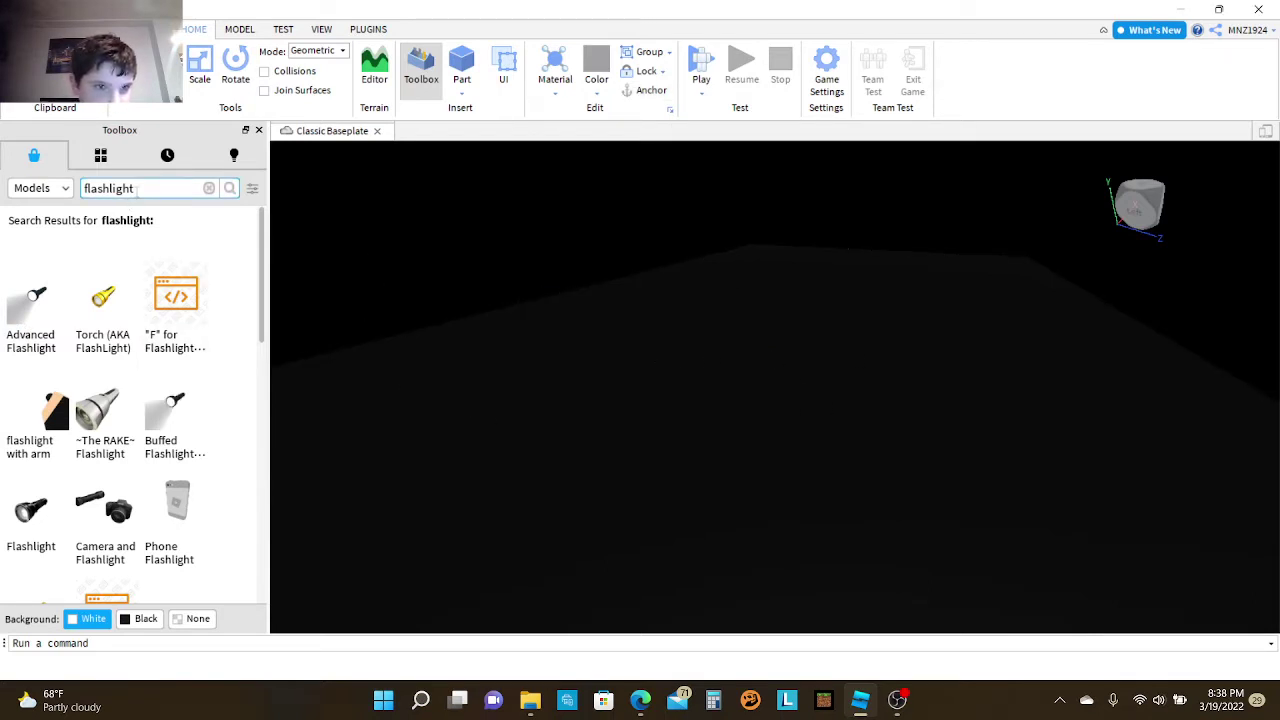
key(BackSpace)
key(BackSpace)
key(BackSpace)
key(BackSpace)
key(BackSpace)
key(BackSpace)
key(BackSpace)
key(BackSpace)
key(BackSpace)
key(BackSpace)
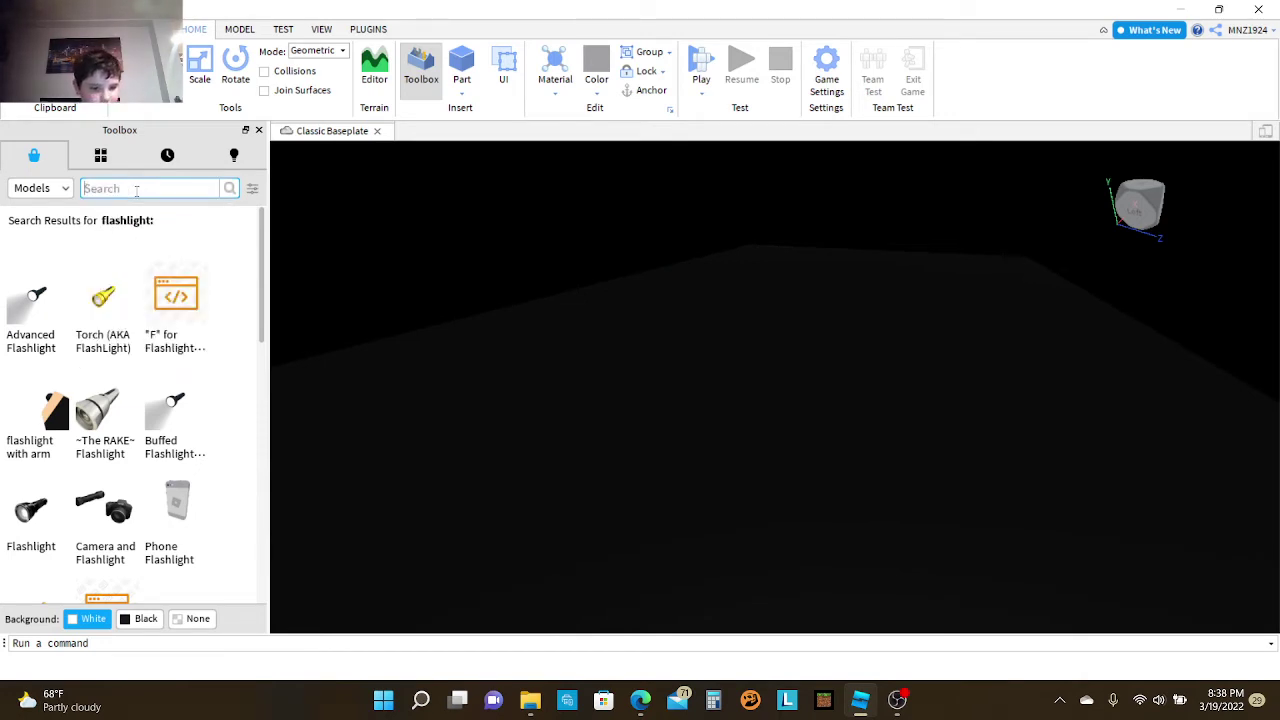
text(Frist)
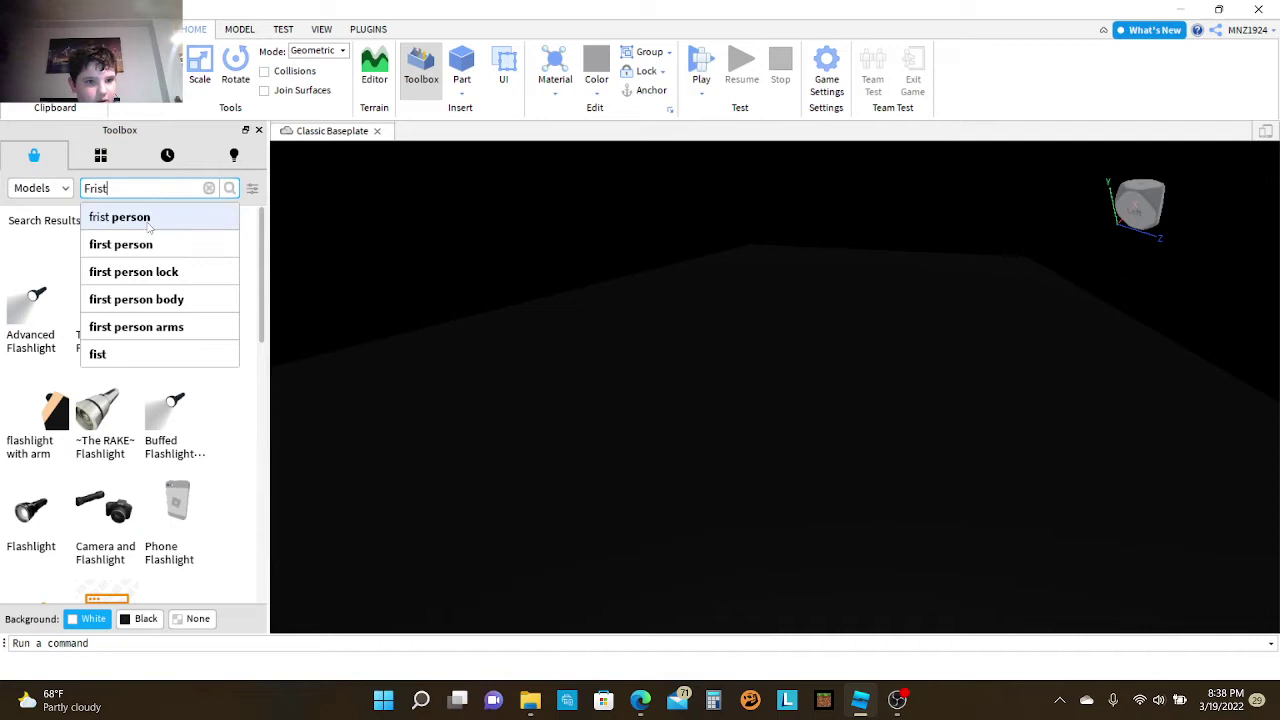
click(150, 220)
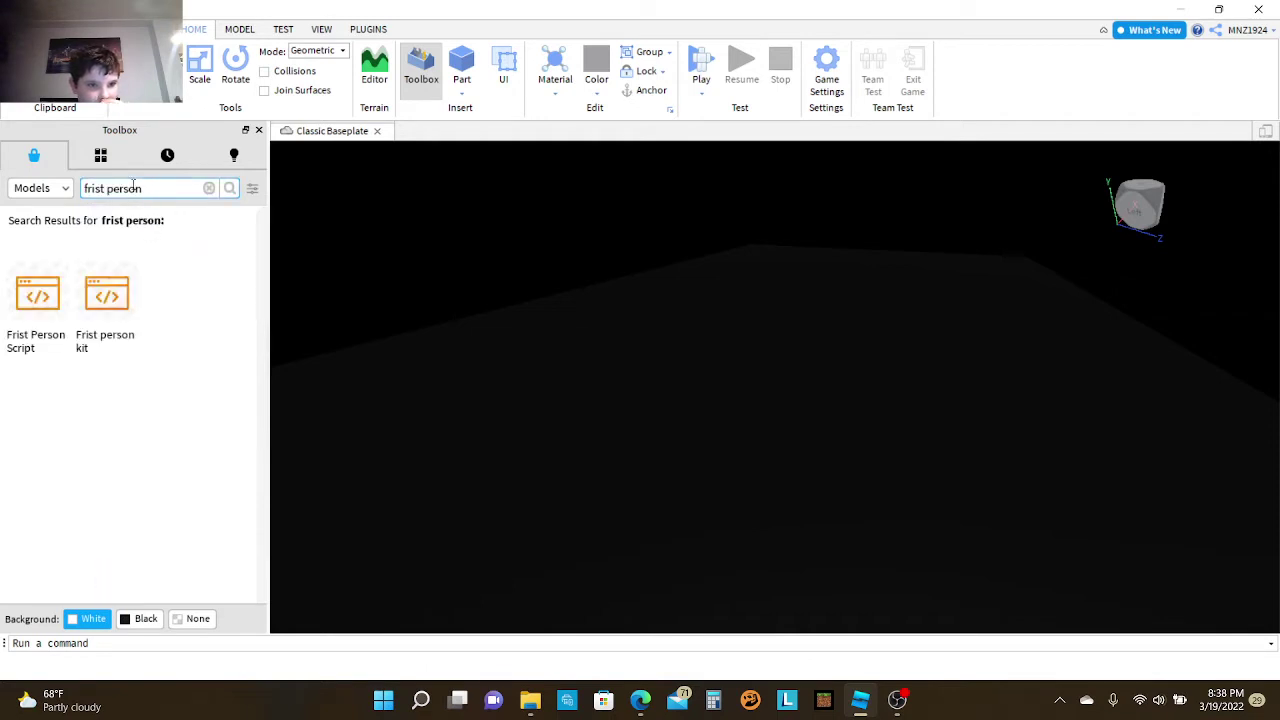
mouse_move(30, 338)
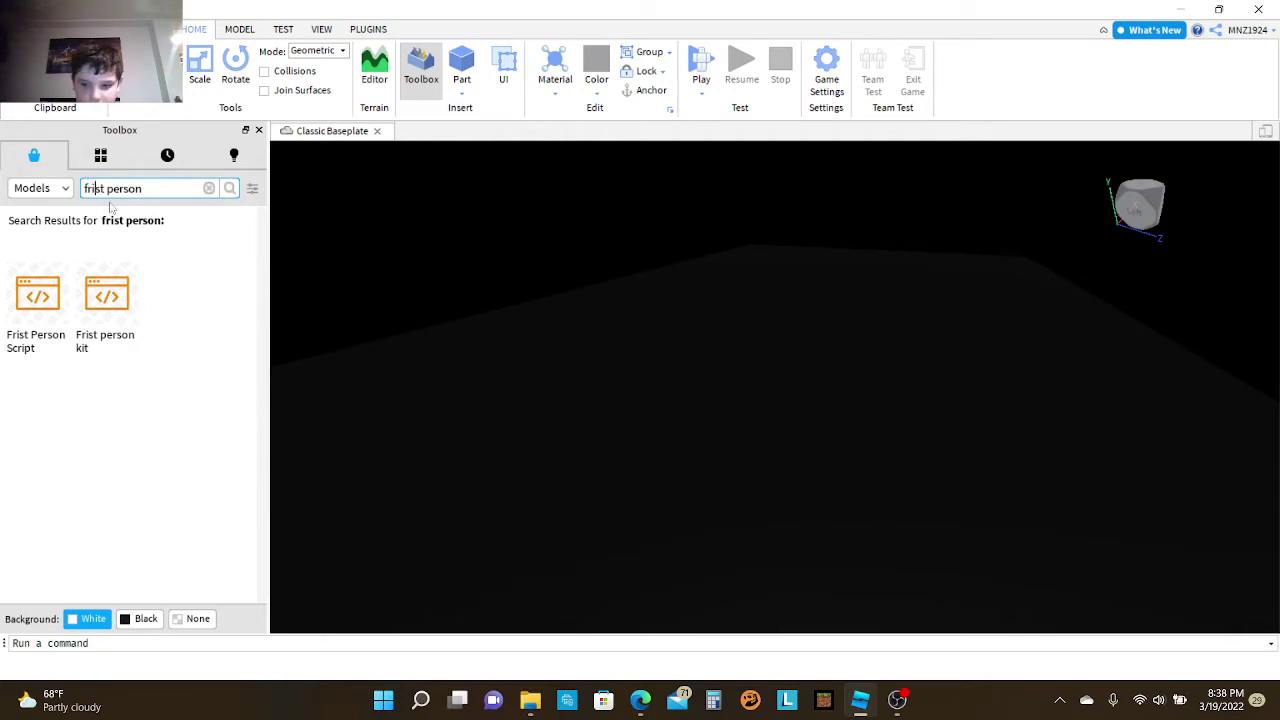
key(BackSpace)
key(BackSpace)
text(ir)
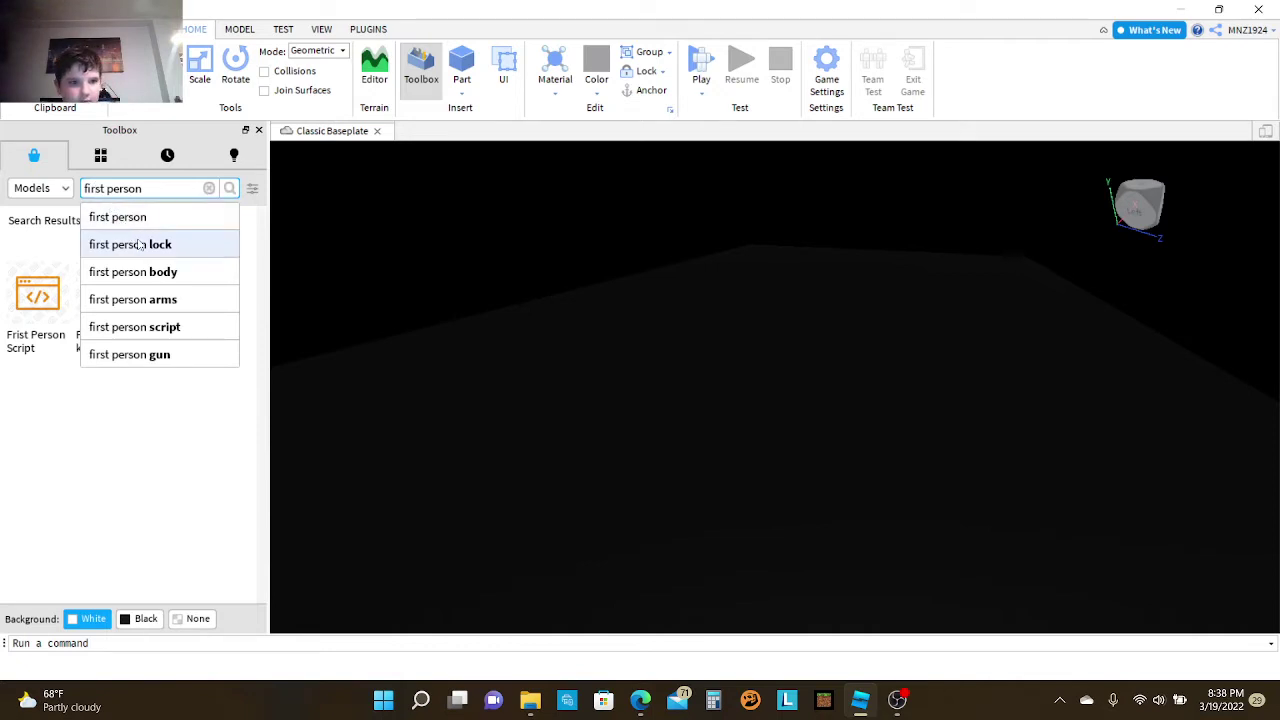
click(139, 245)
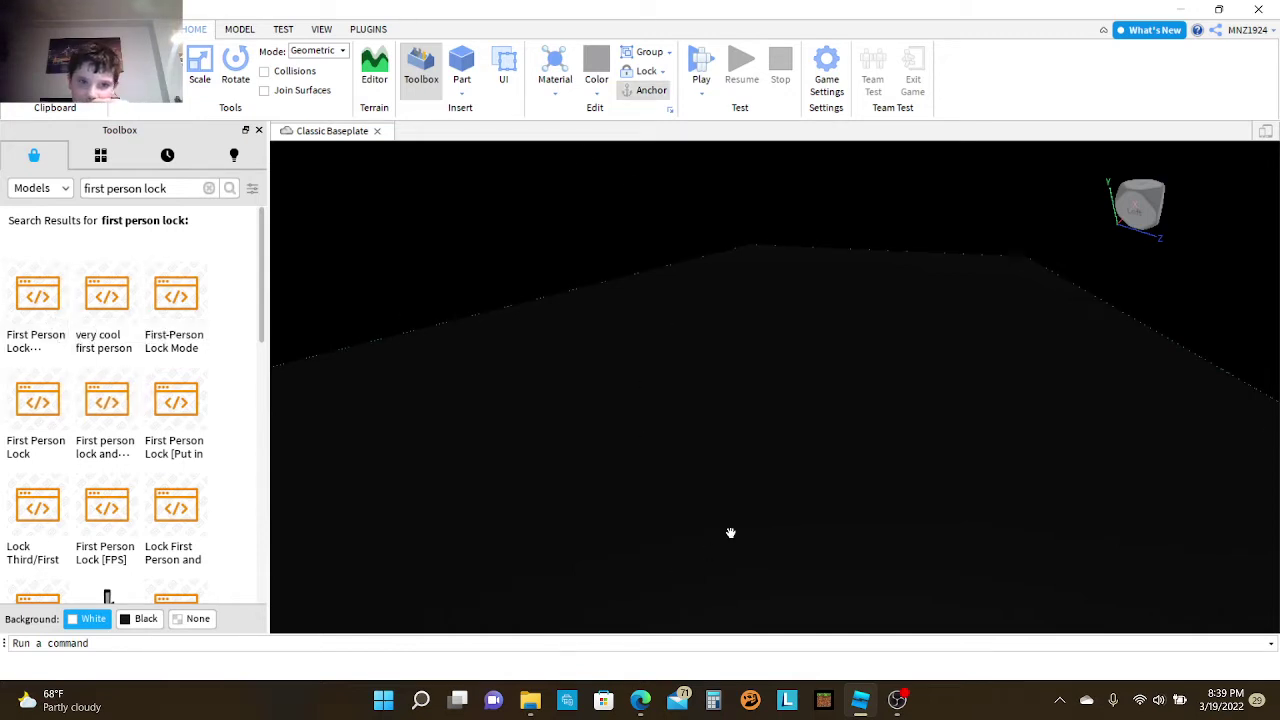
Step: Playtest the place in first person with the flashlight equipped, and leave the experience
click(701, 66)
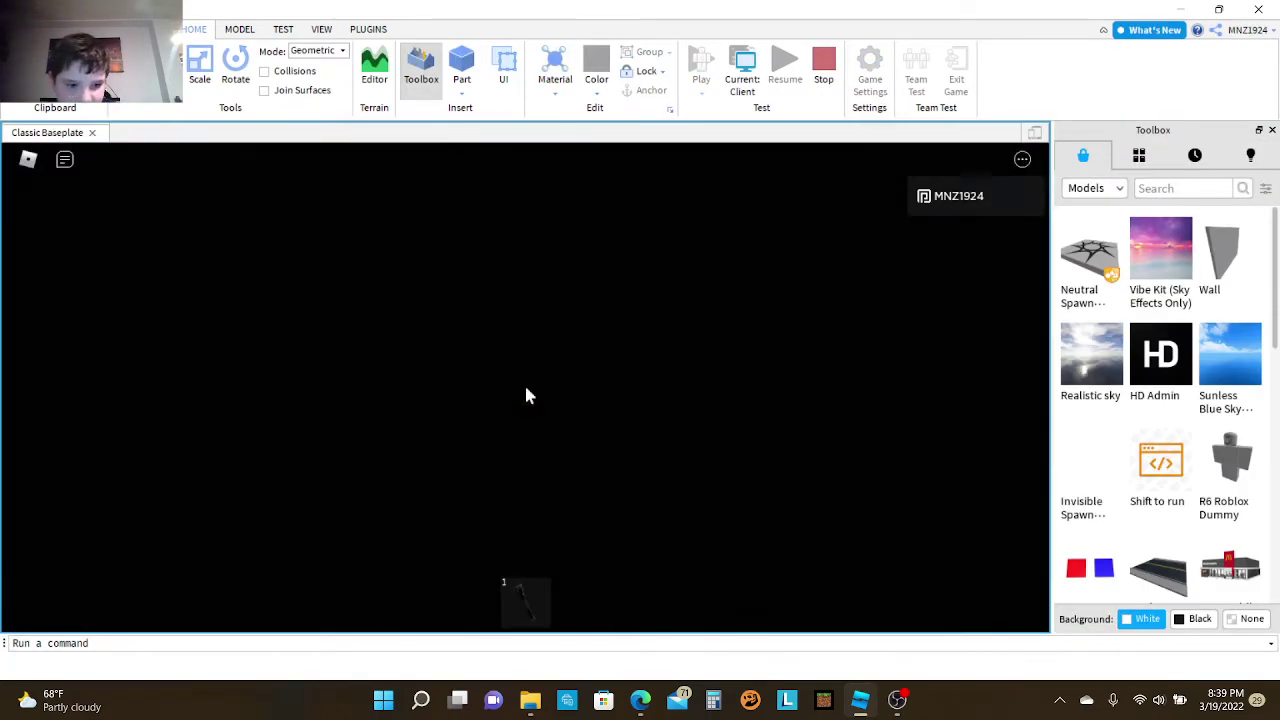
key(1)
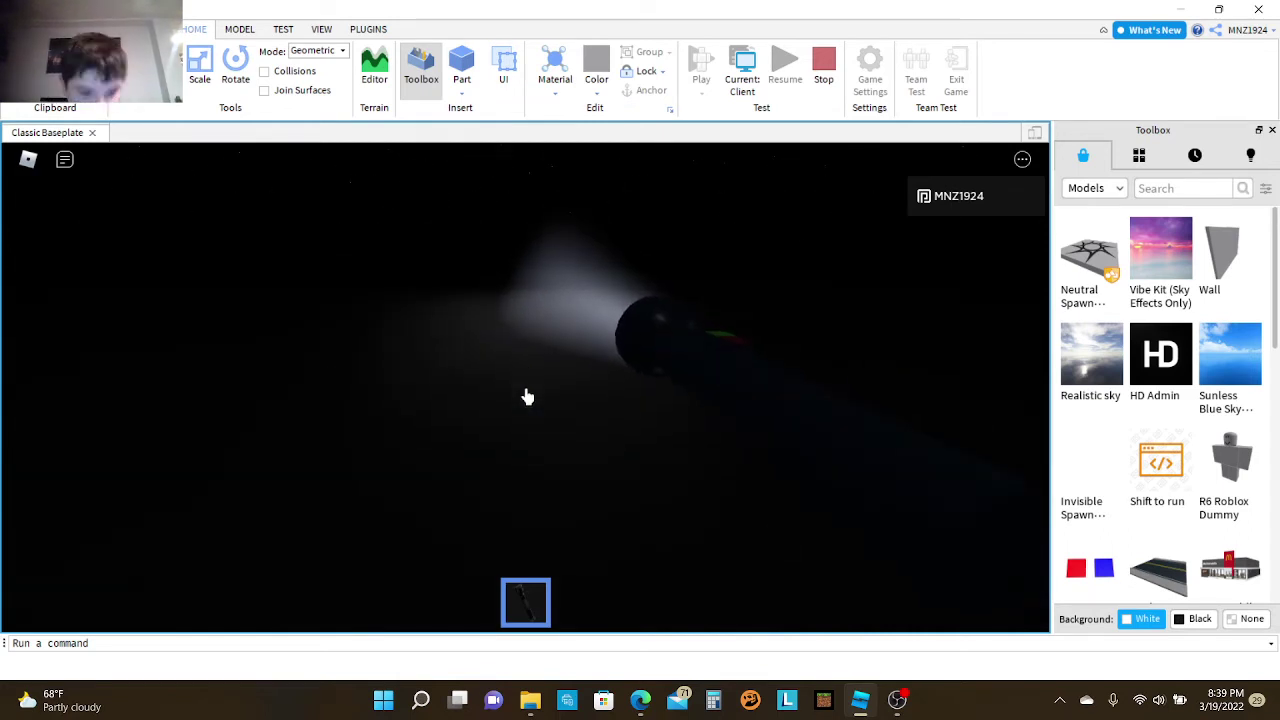
key(Escape)
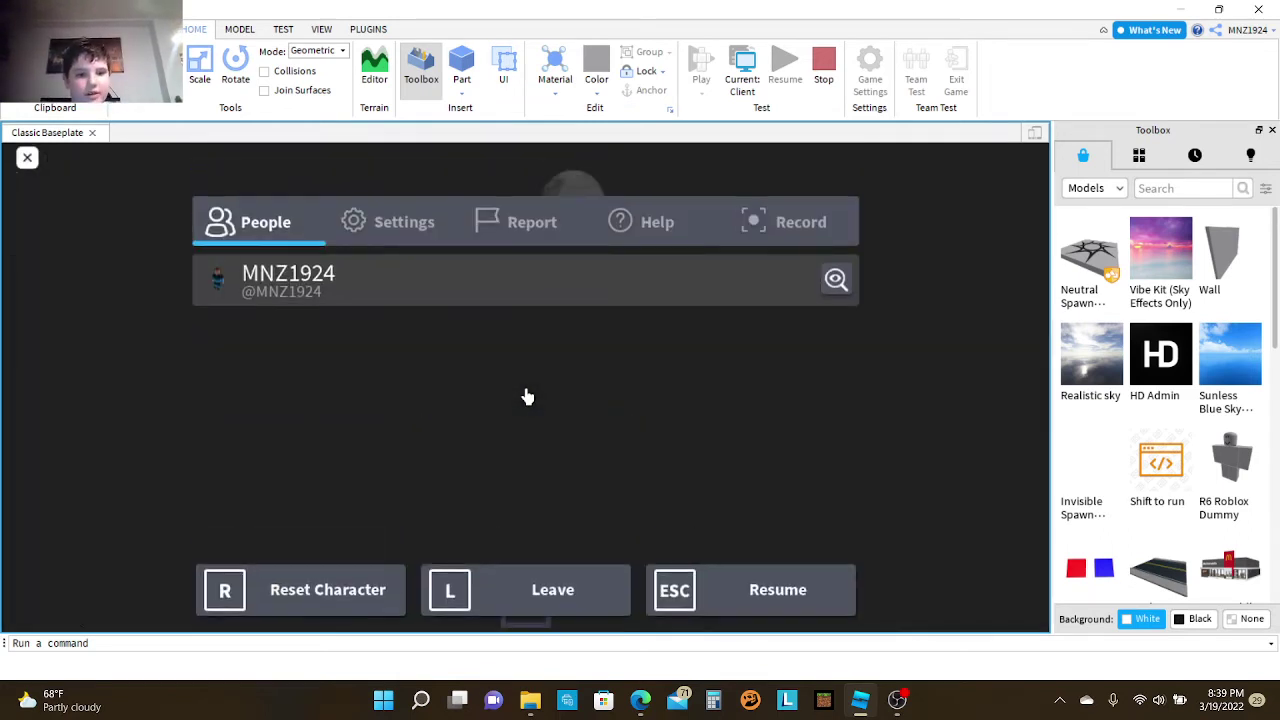
click(493, 581)
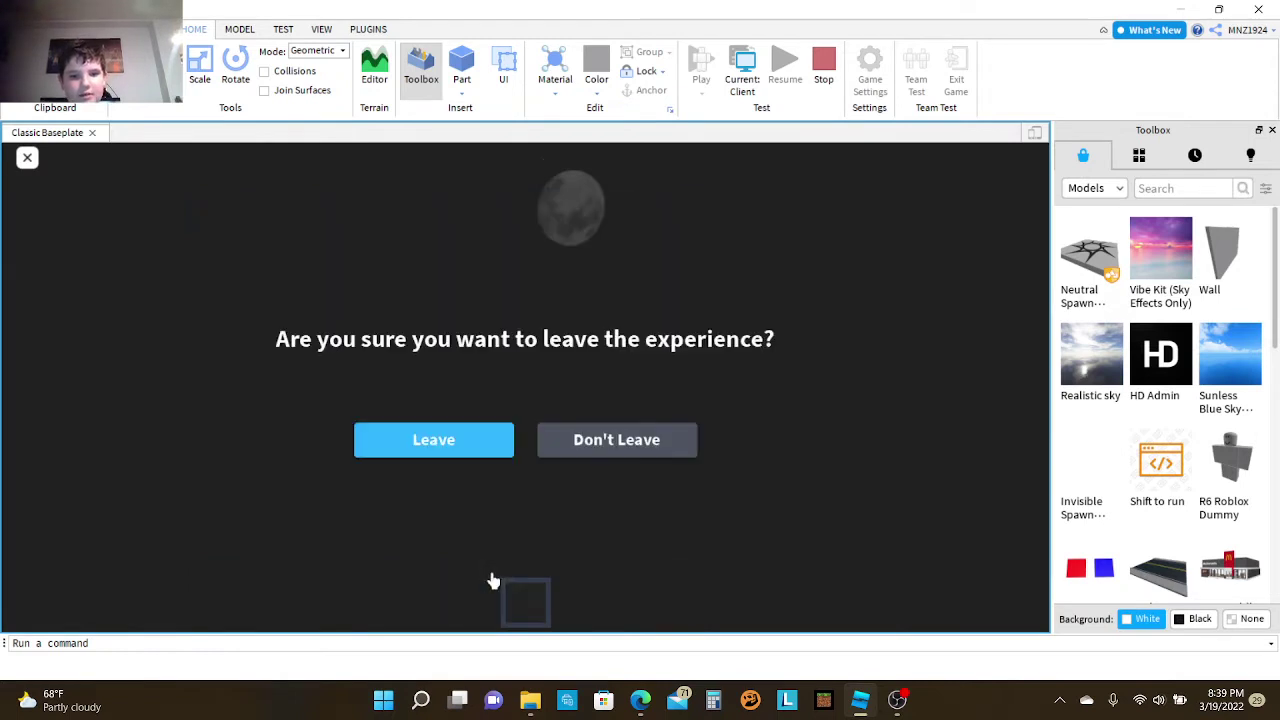
click(436, 444)
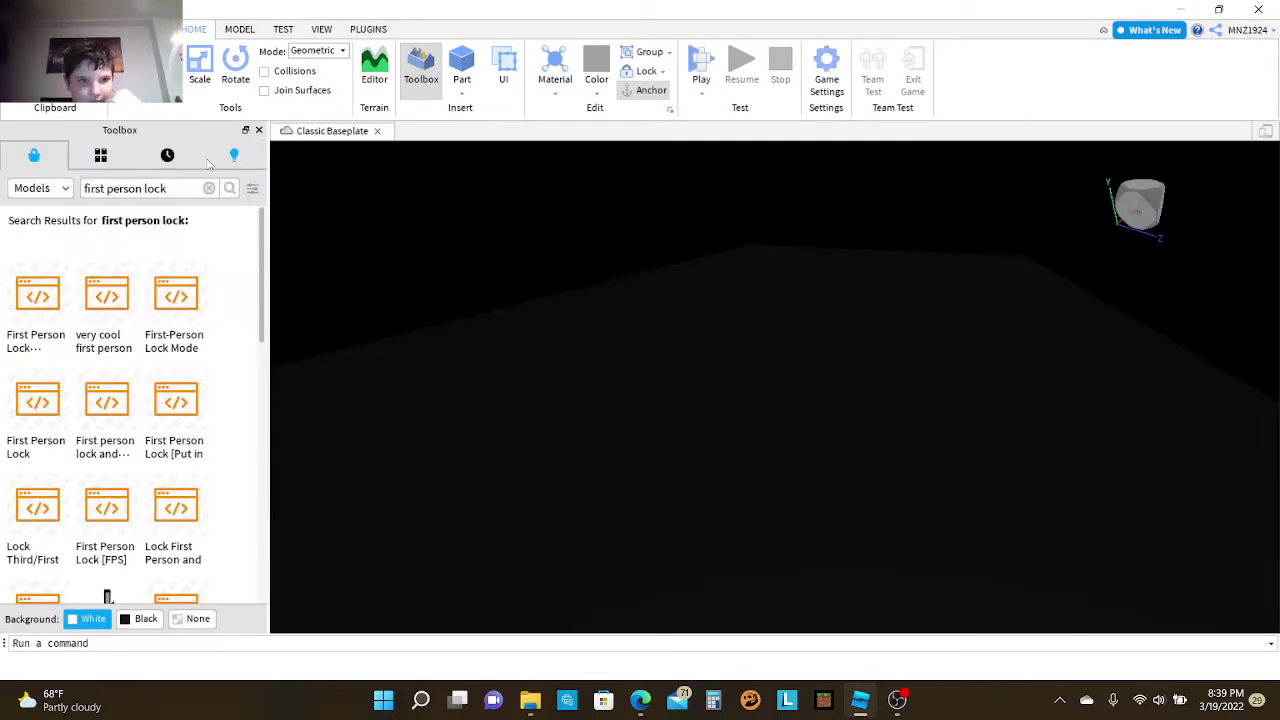
Step: Search My Models for A Cabin and insert the Cabin! model into the place
click(122, 160)
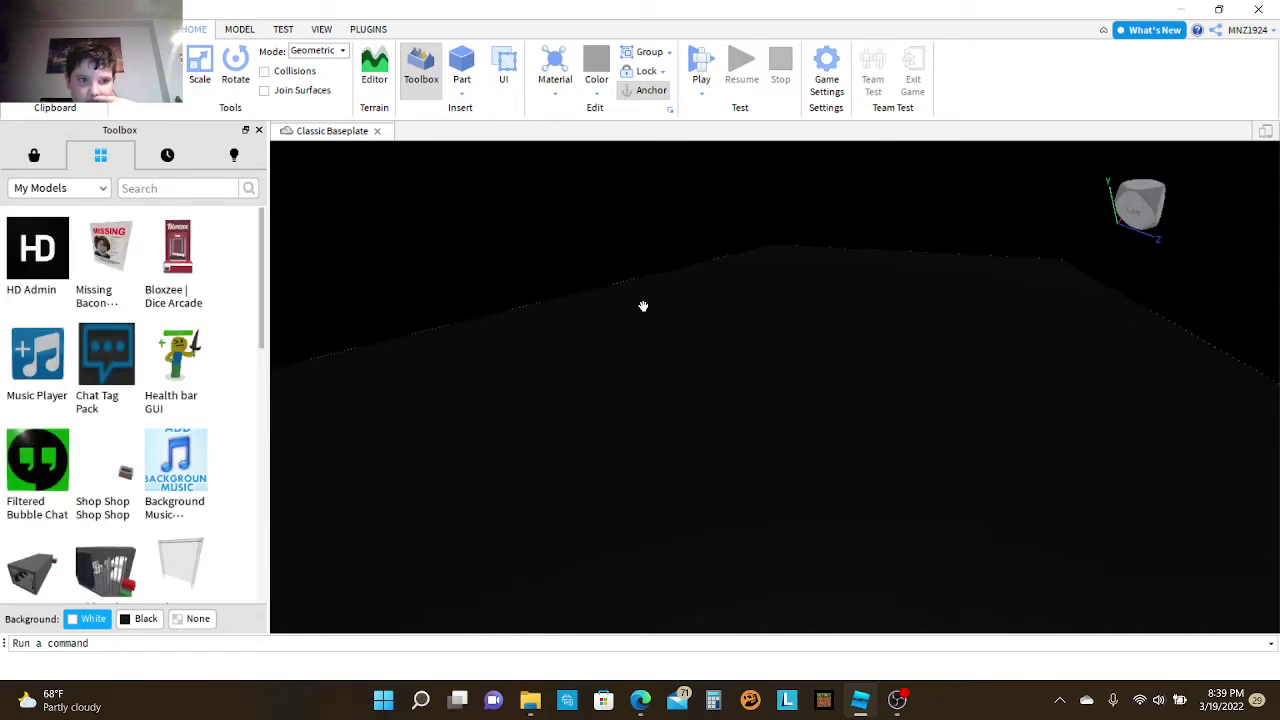
click(142, 192)
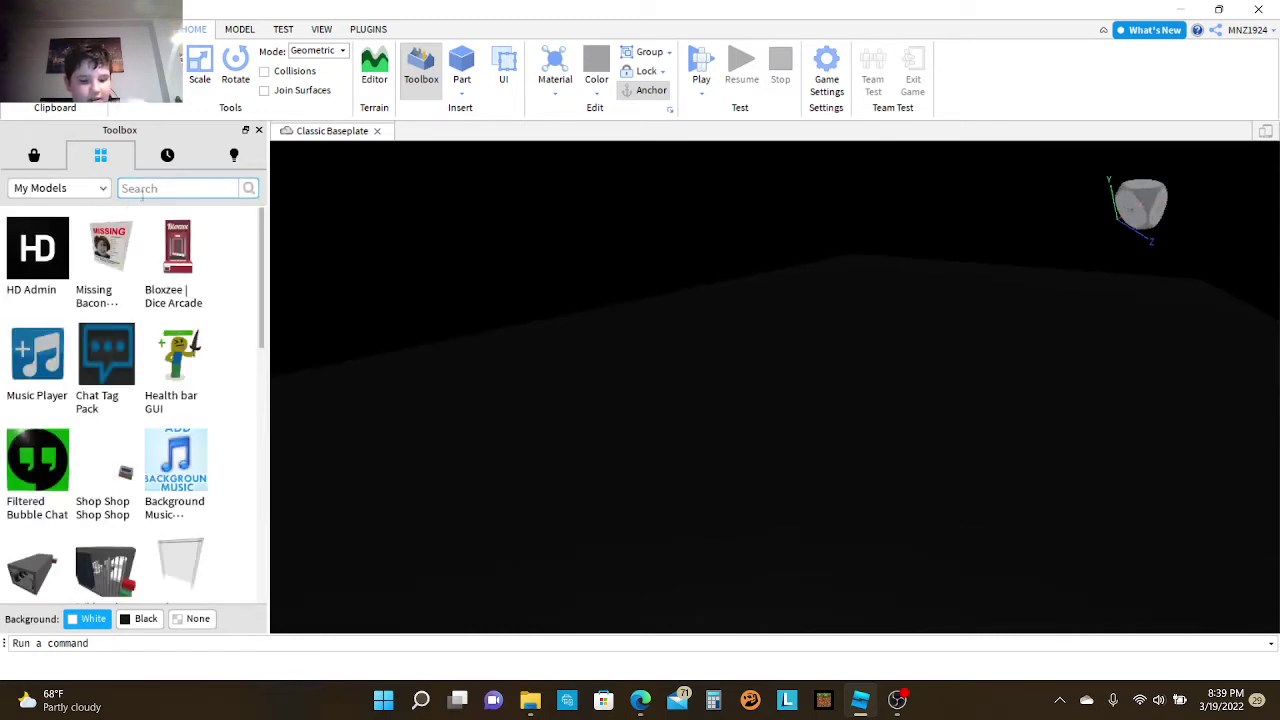
text(A C)
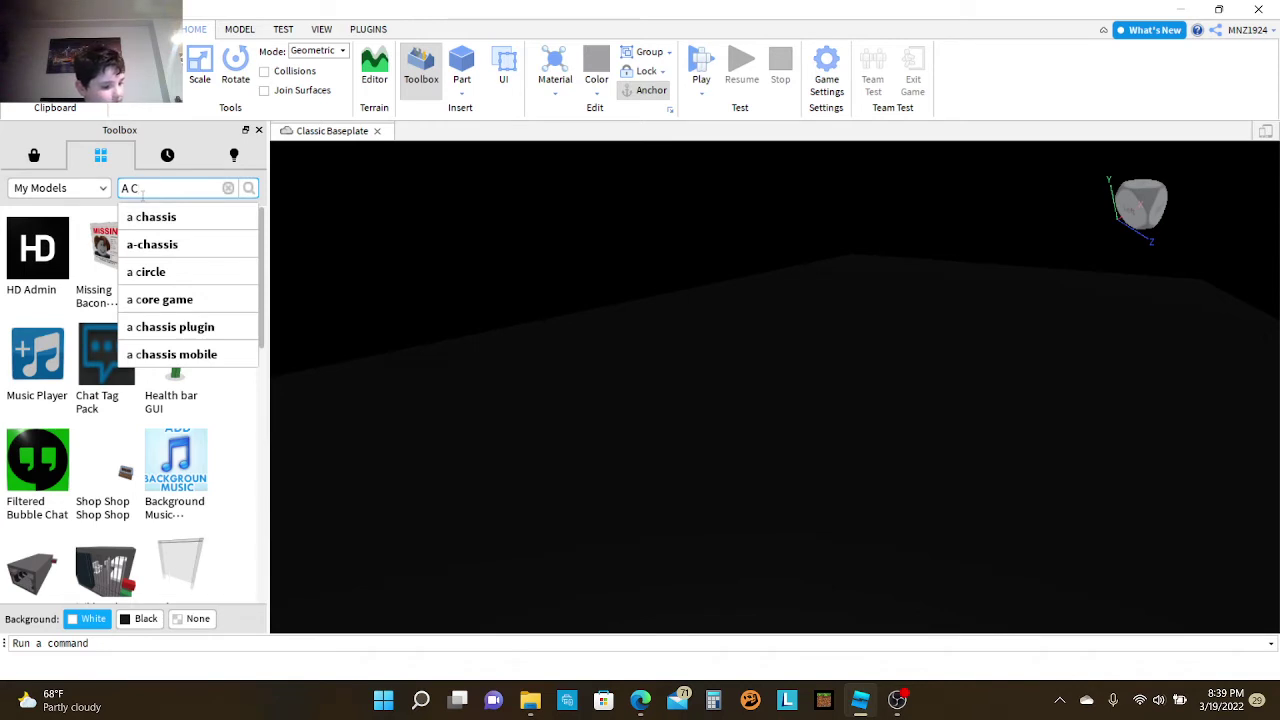
text(abin)
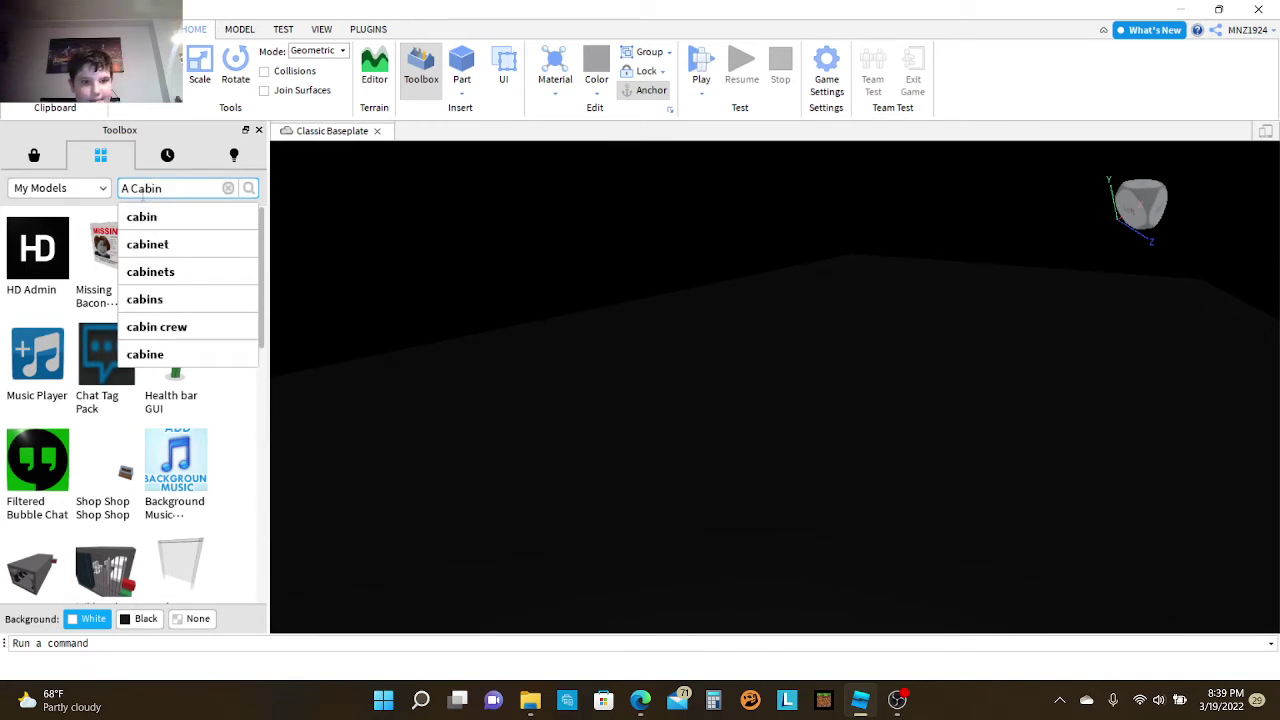
key(Return)
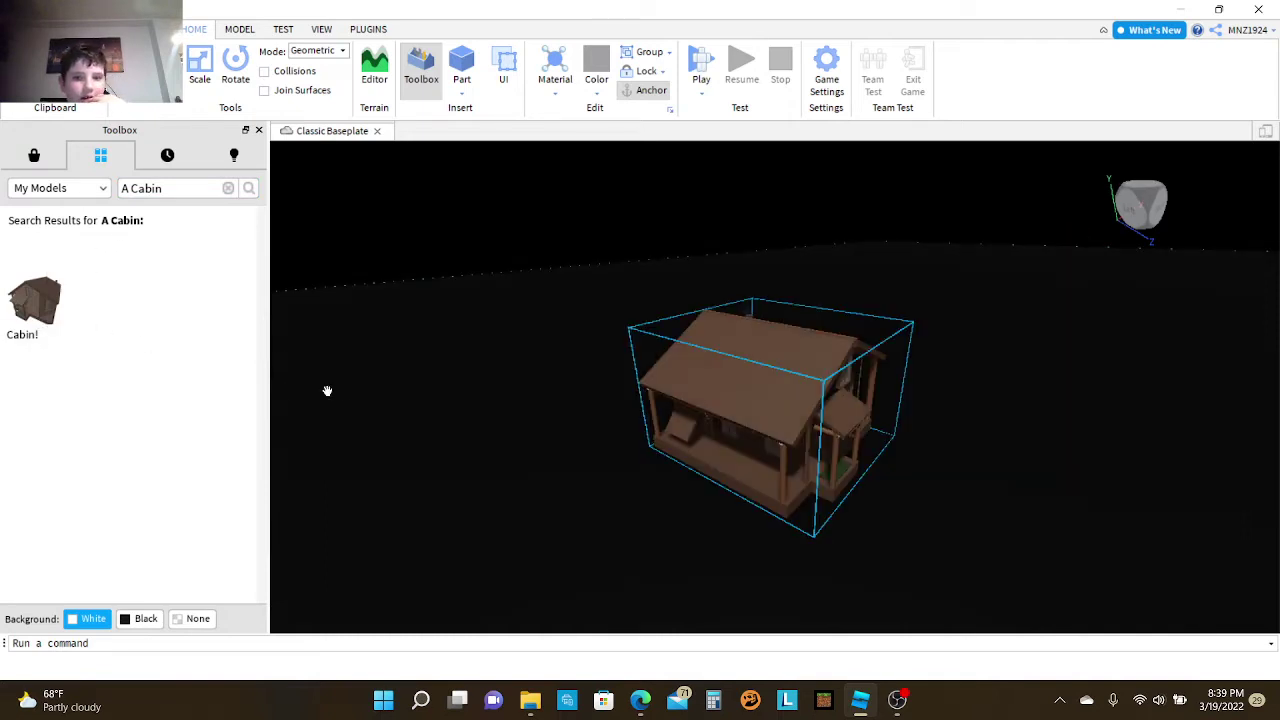
Step: Move the inserted cabin across the black floor
right_drag(702, 525, 700, 526)
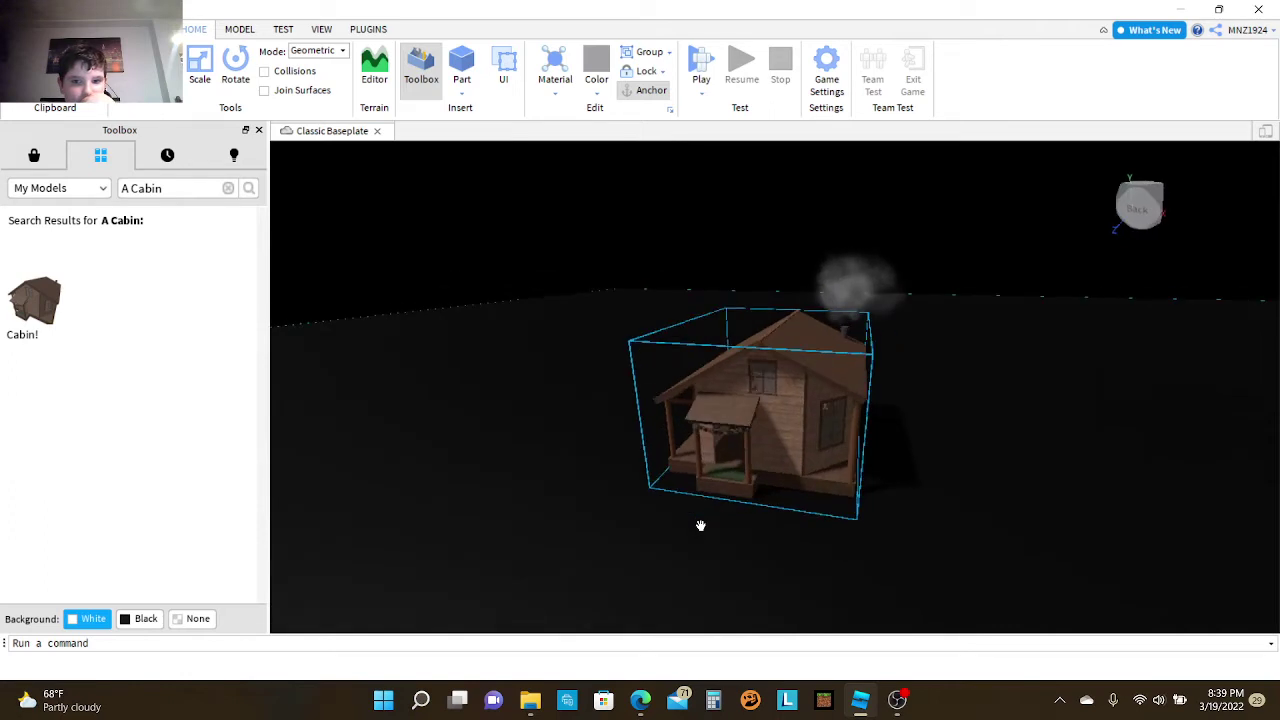
drag(706, 517, 513, 376)
right_drag(514, 376, 511, 380)
drag(513, 376, 331, 371)
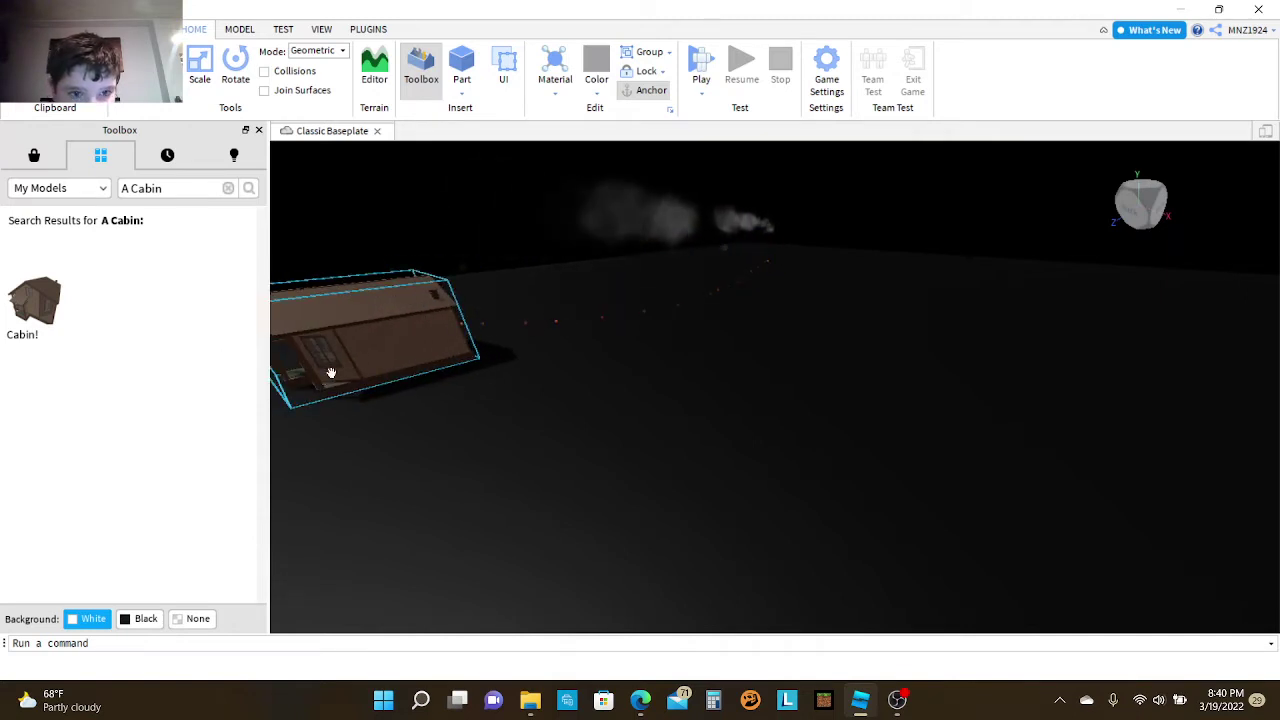
Step: Delete the cabin from the place
right_click(380, 349)
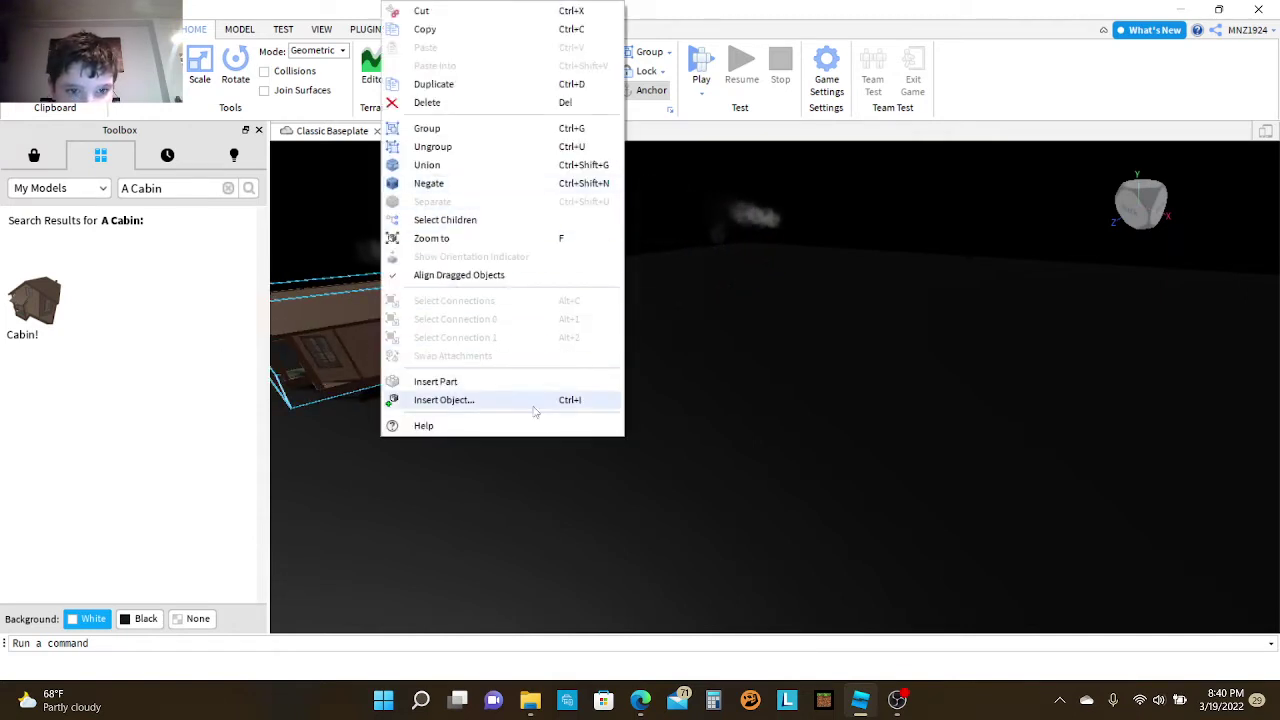
click(588, 486)
click(428, 356)
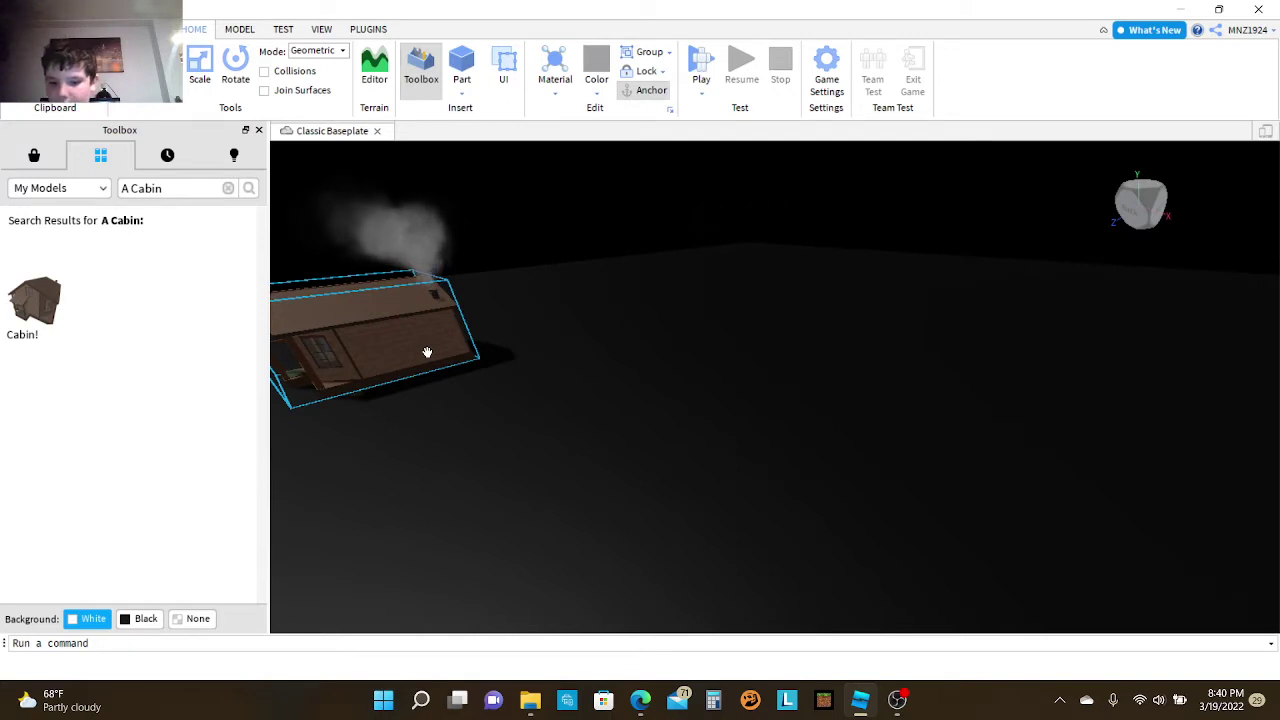
key(Delete)
Step: Replace the cabin search in My Models with a search for scary house
click(193, 190)
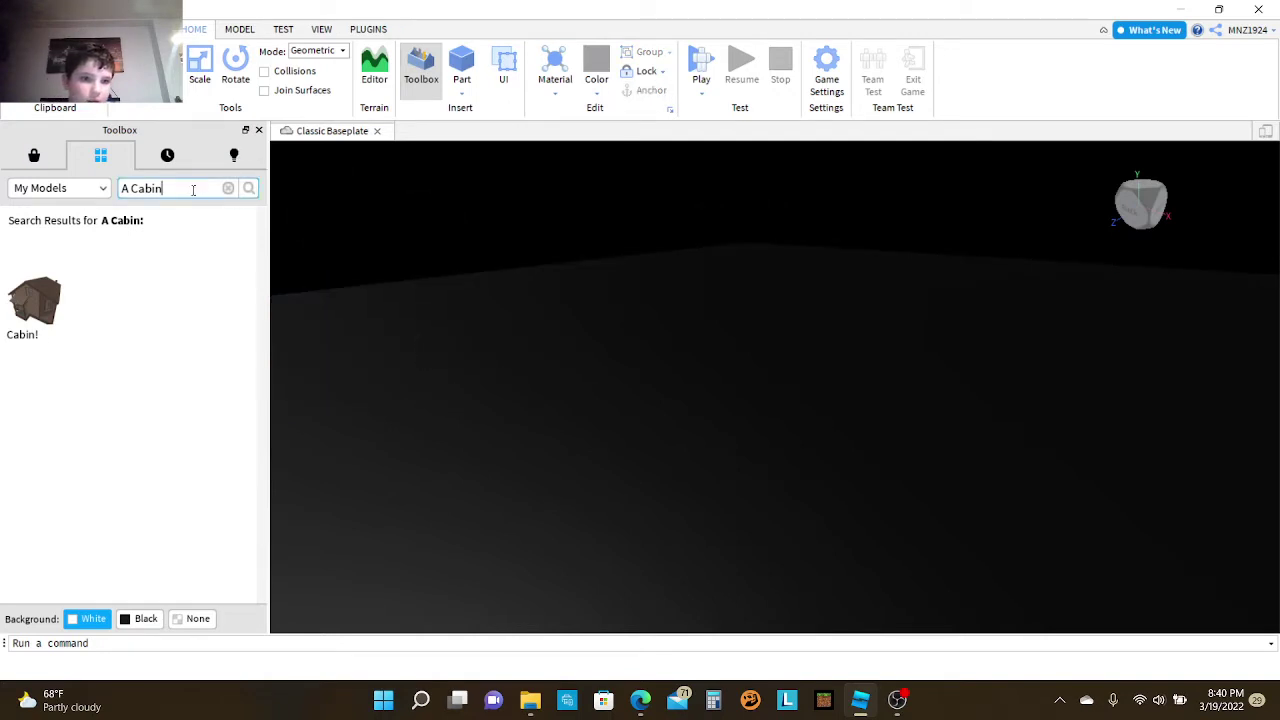
key(BackSpace)
key(BackSpace)
key(BackSpace)
key(BackSpace)
key(BackSpace)
key(BackSpace)
key(BackSpace)
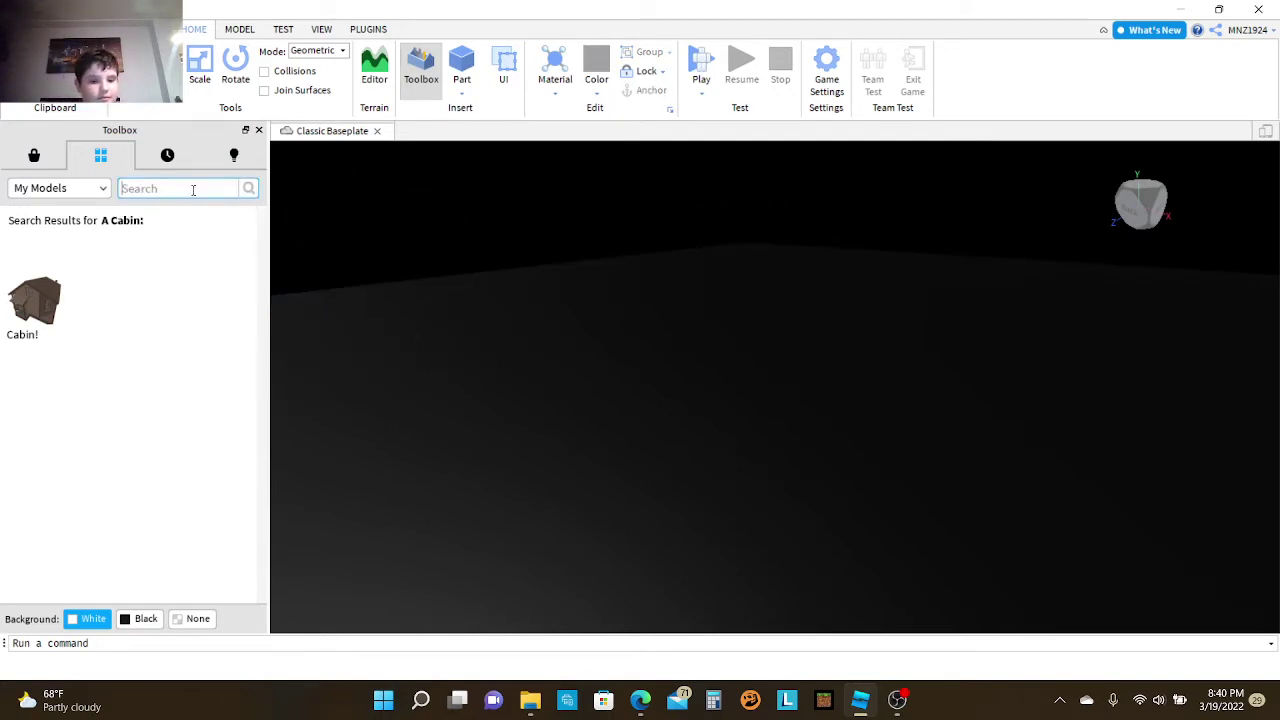
text(Scary)
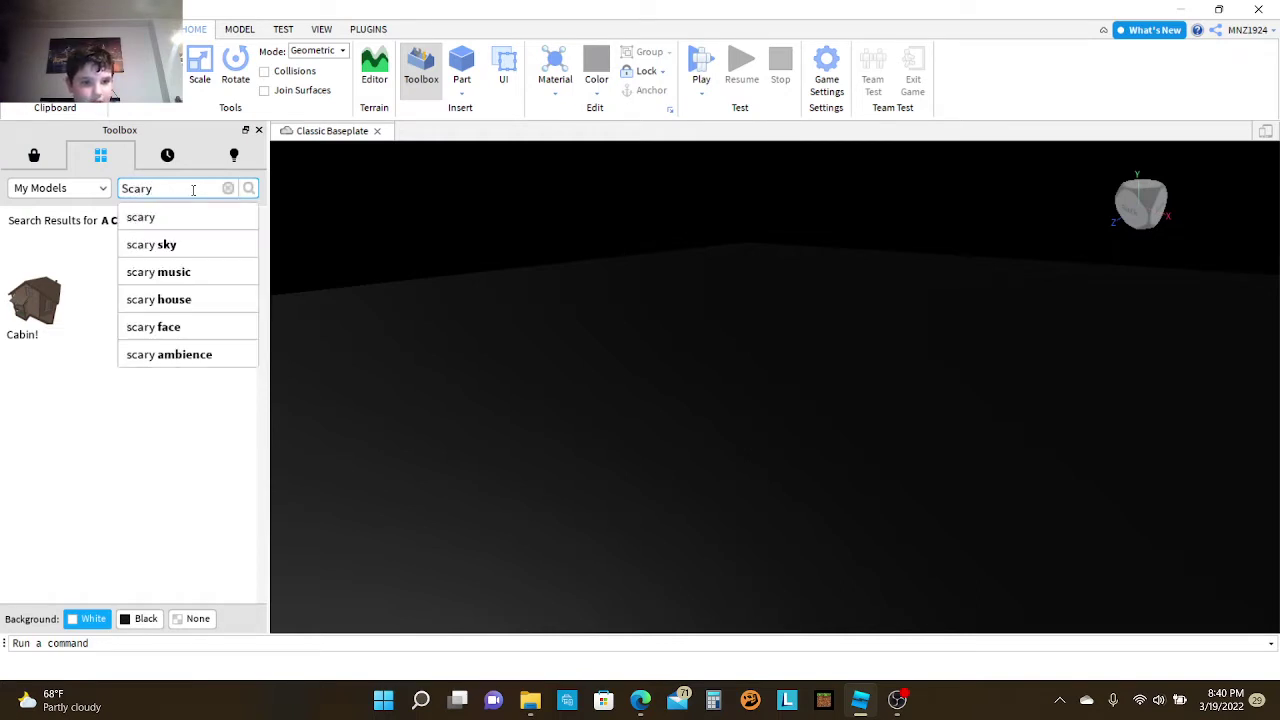
click(183, 299)
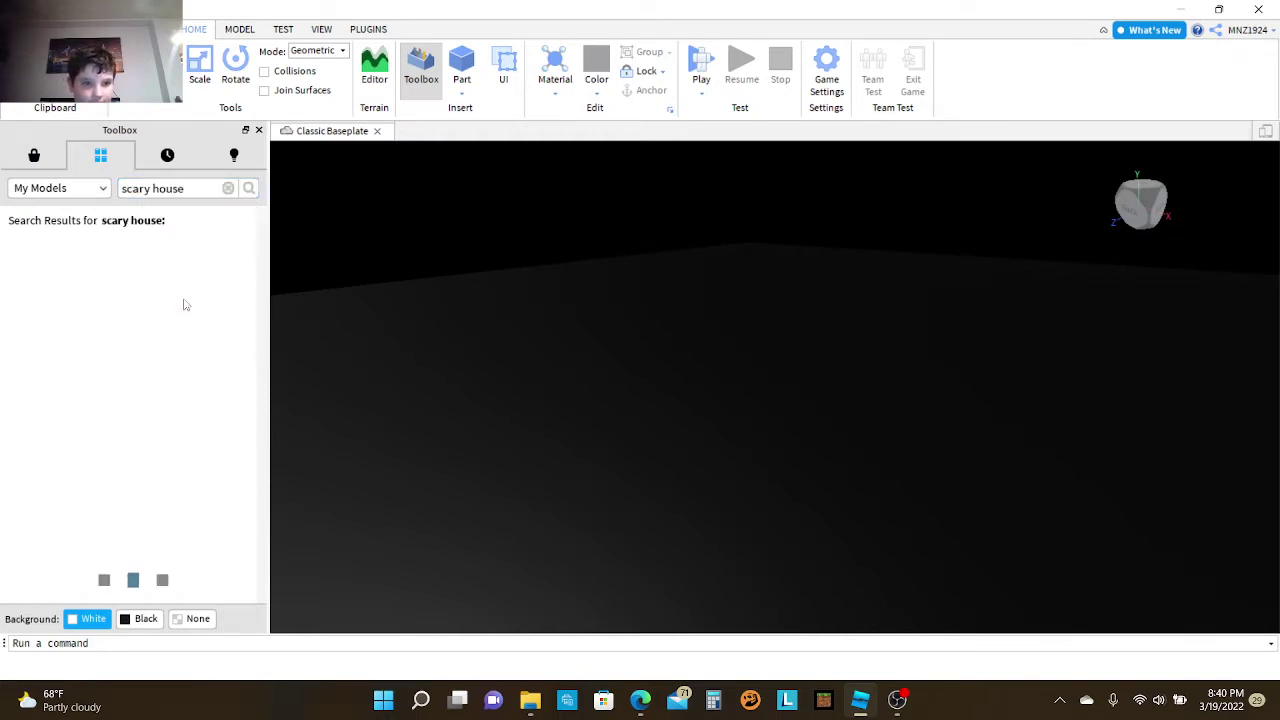
Step: Change the My Models search to scary music
click(189, 184)
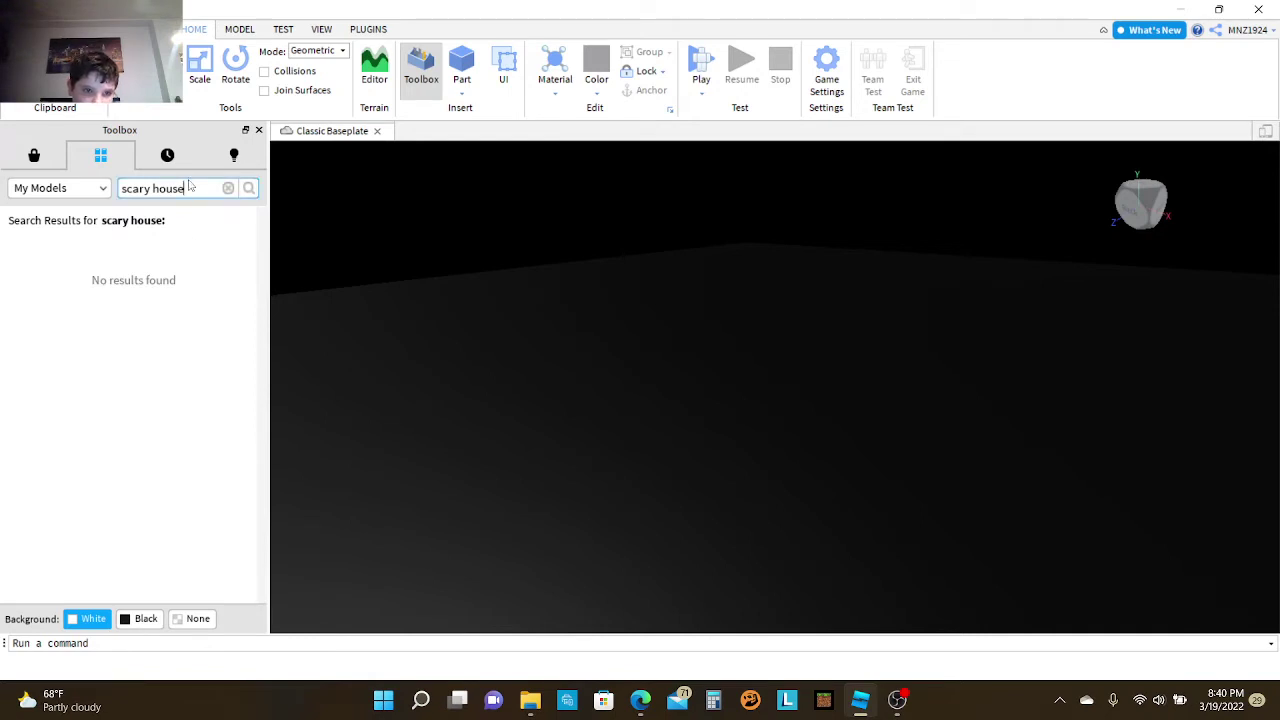
key(BackSpace)
key(BackSpace)
key(BackSpace)
key(BackSpace)
key(BackSpace)
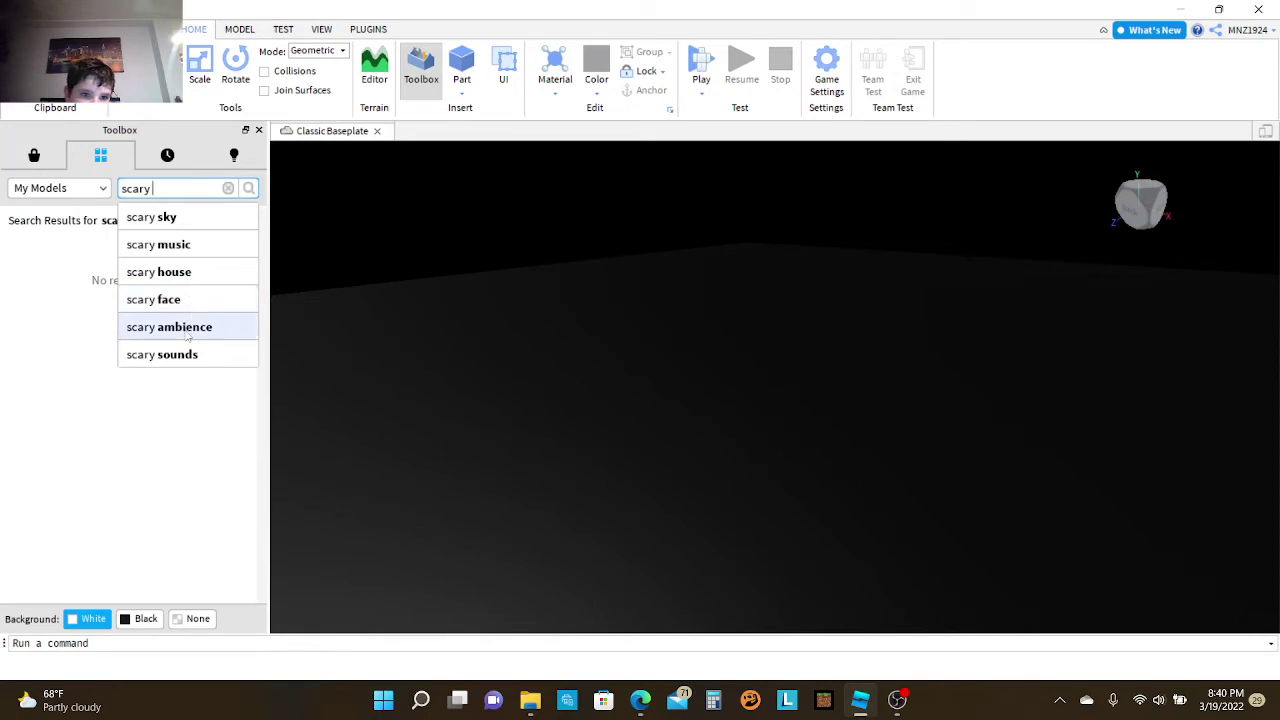
click(184, 245)
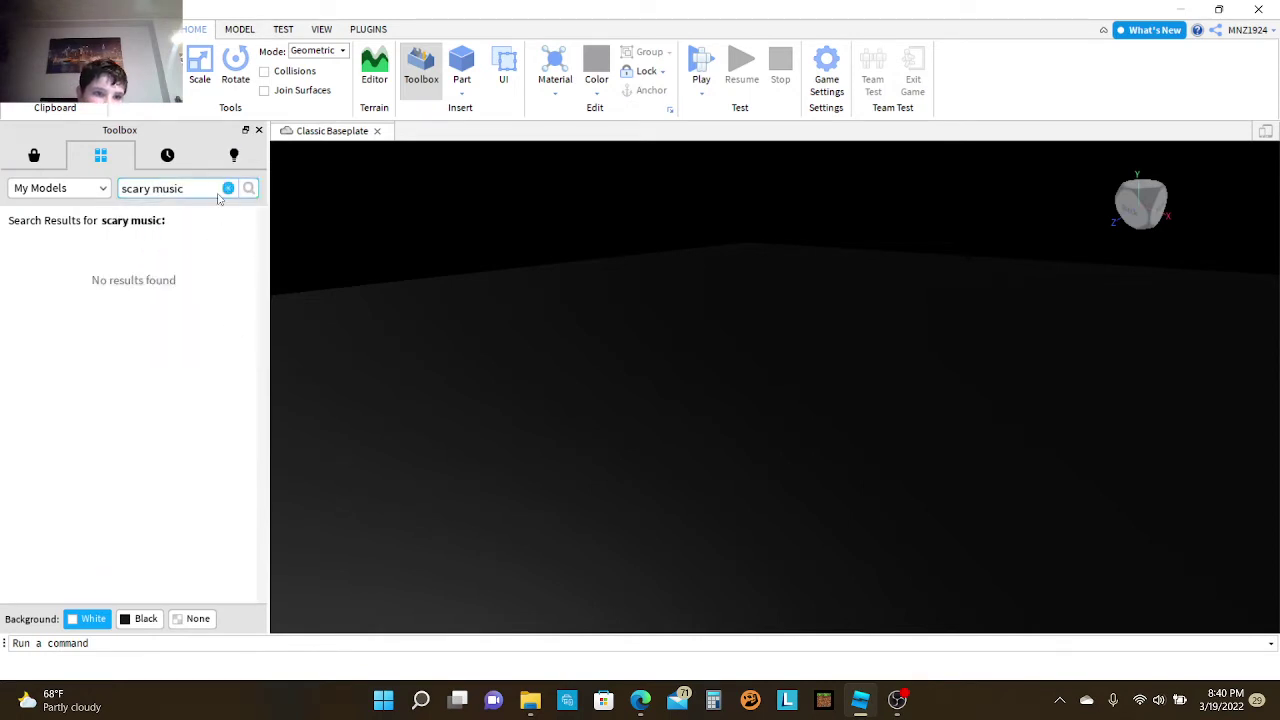
Step: Clear the search text and show the My Audio assets in the inventory
key(BackSpace)
key(BackSpace)
key(BackSpace)
key(BackSpace)
key(BackSpace)
key(BackSpace)
key(BackSpace)
key(BackSpace)
key(BackSpace)
key(BackSpace)
key(BackSpace)
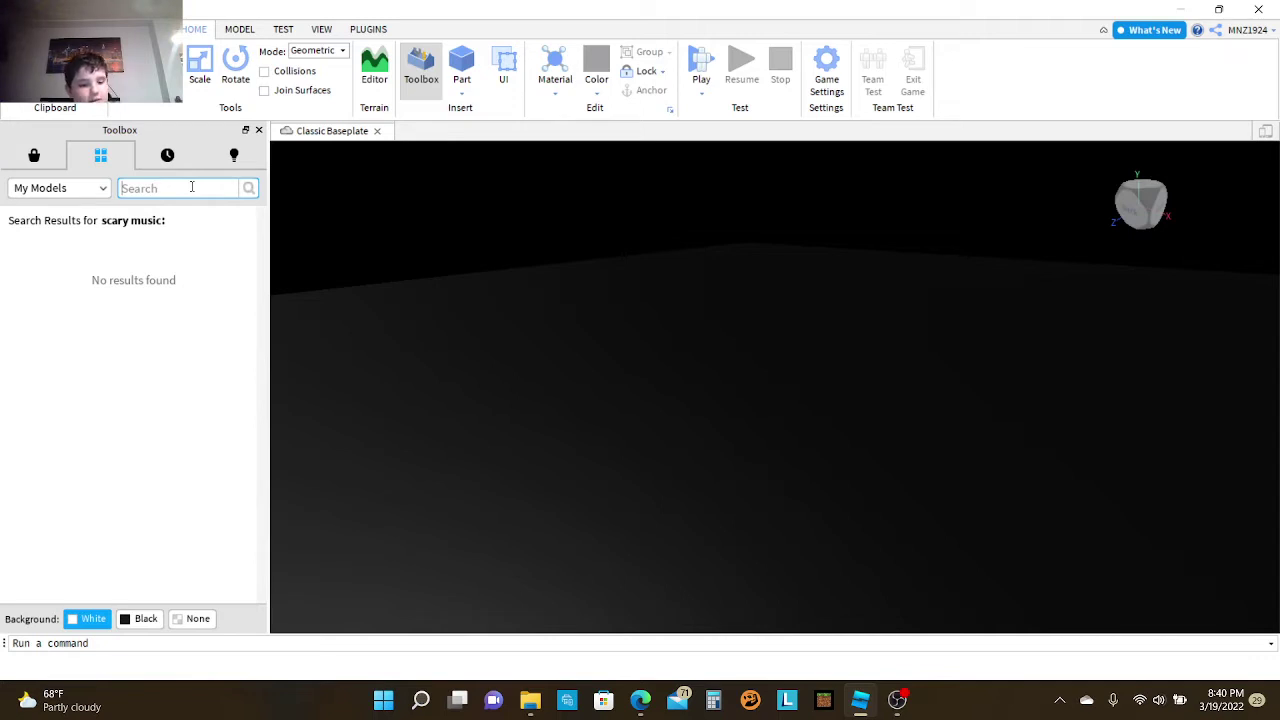
click(87, 189)
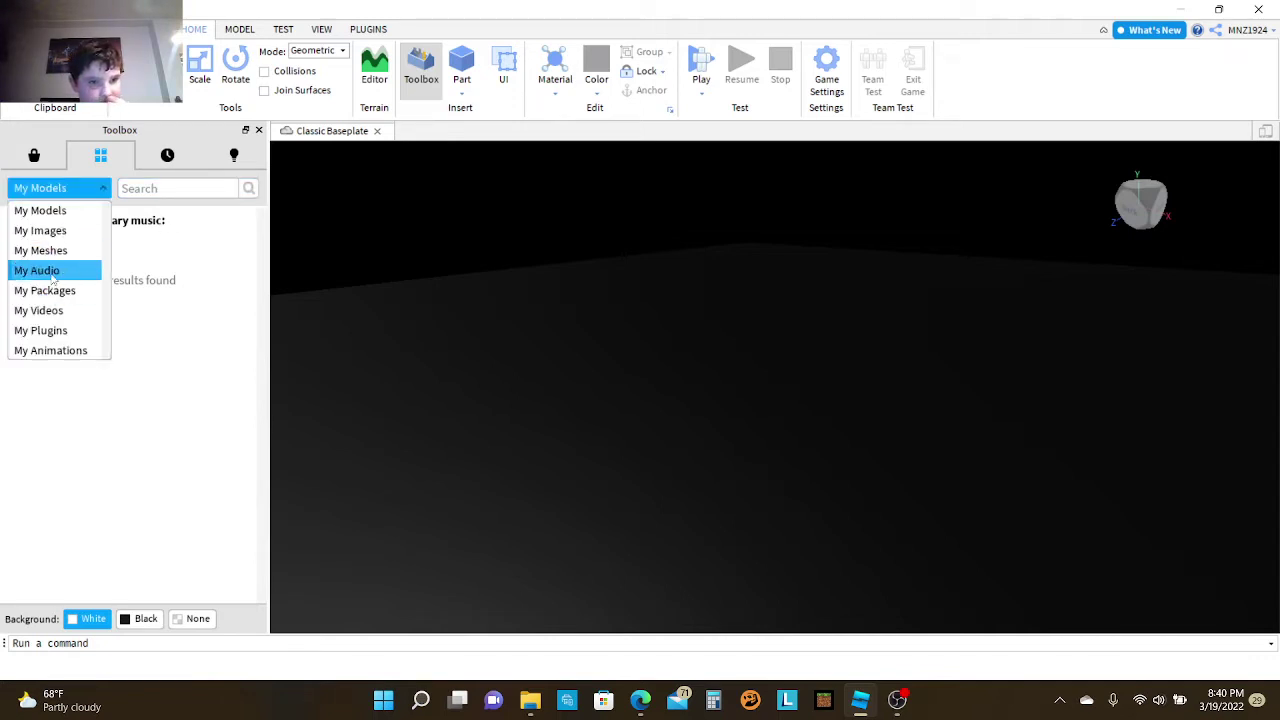
click(40, 270)
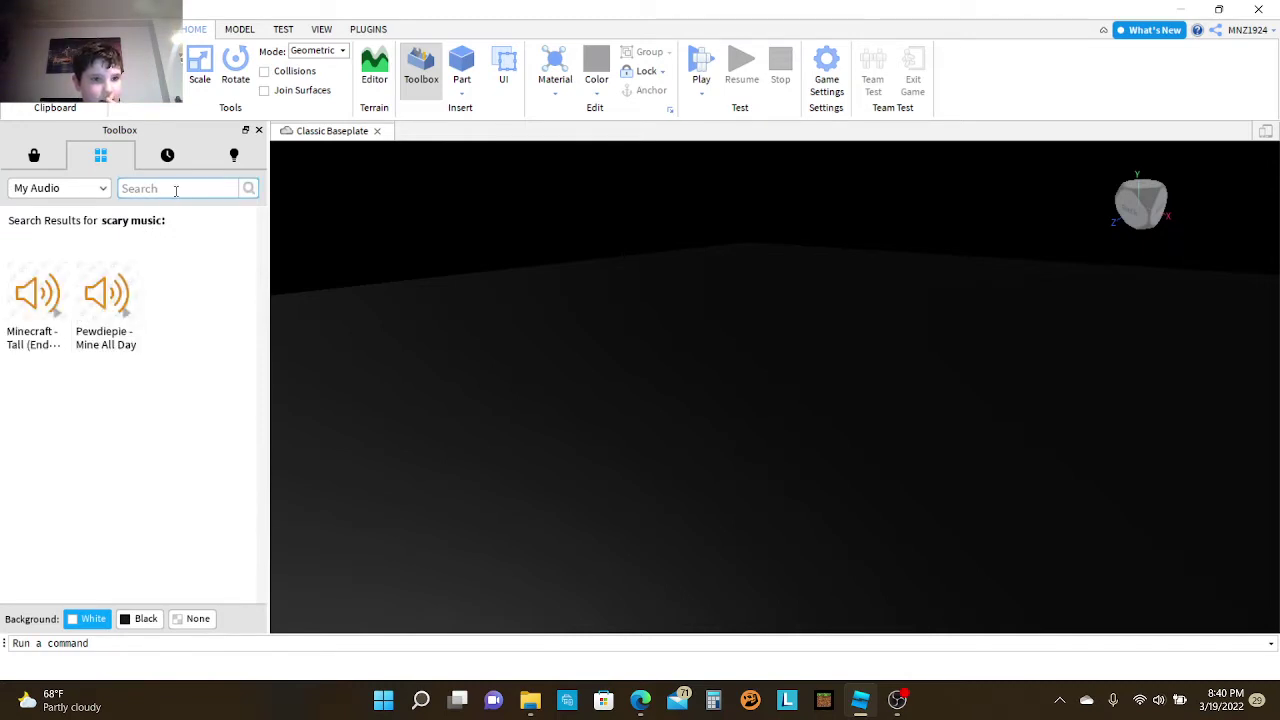
Step: Search the Marketplace's Audio category in the Toolbox for scary music
click(34, 155)
click(38, 188)
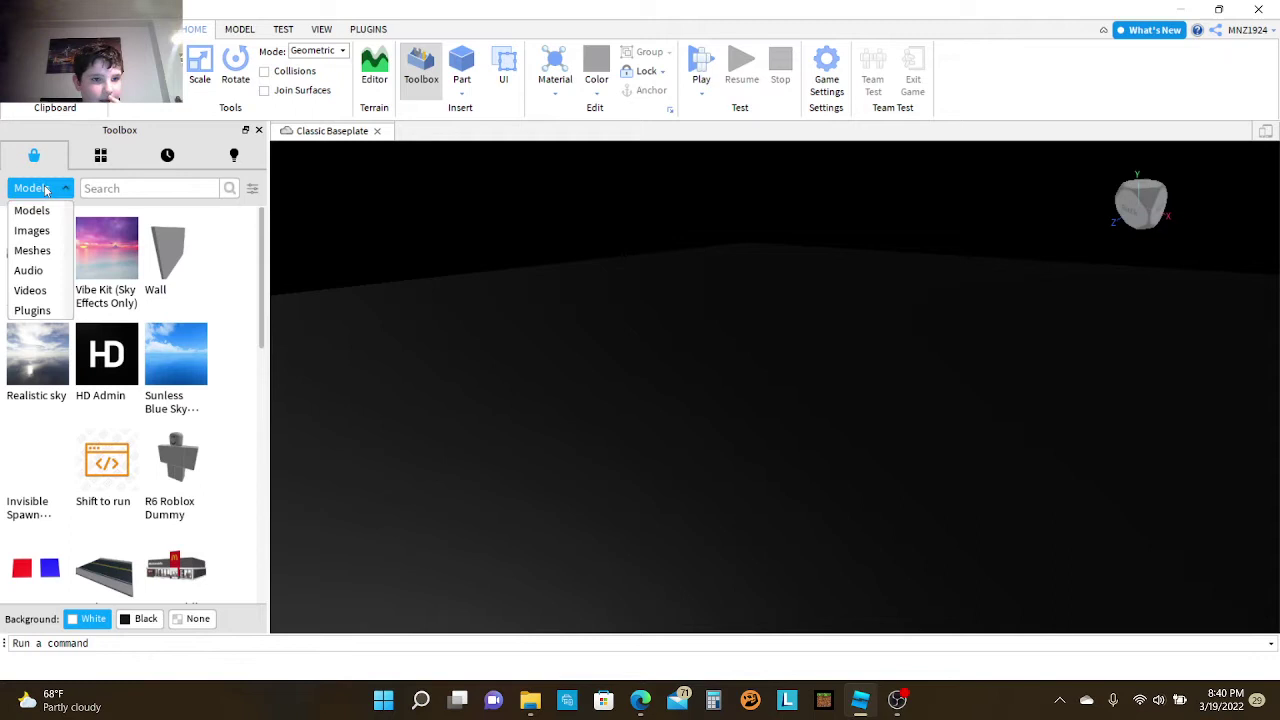
click(48, 272)
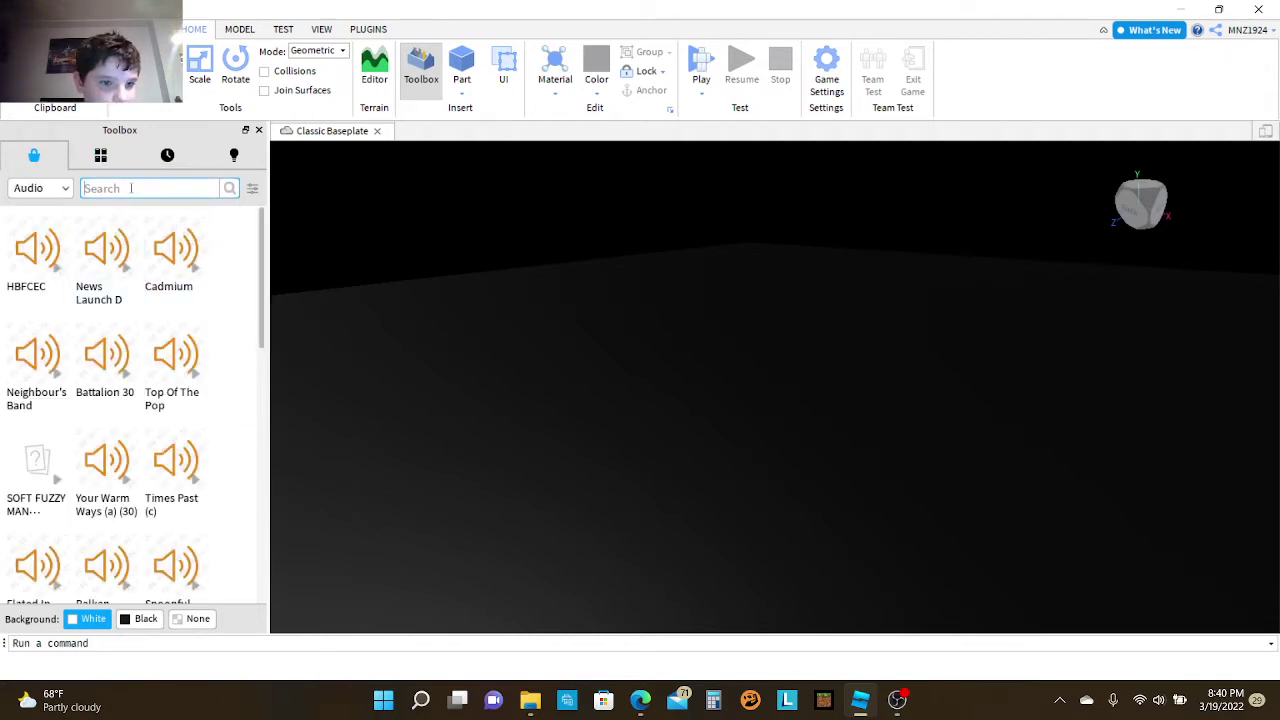
click(131, 188)
text(S)
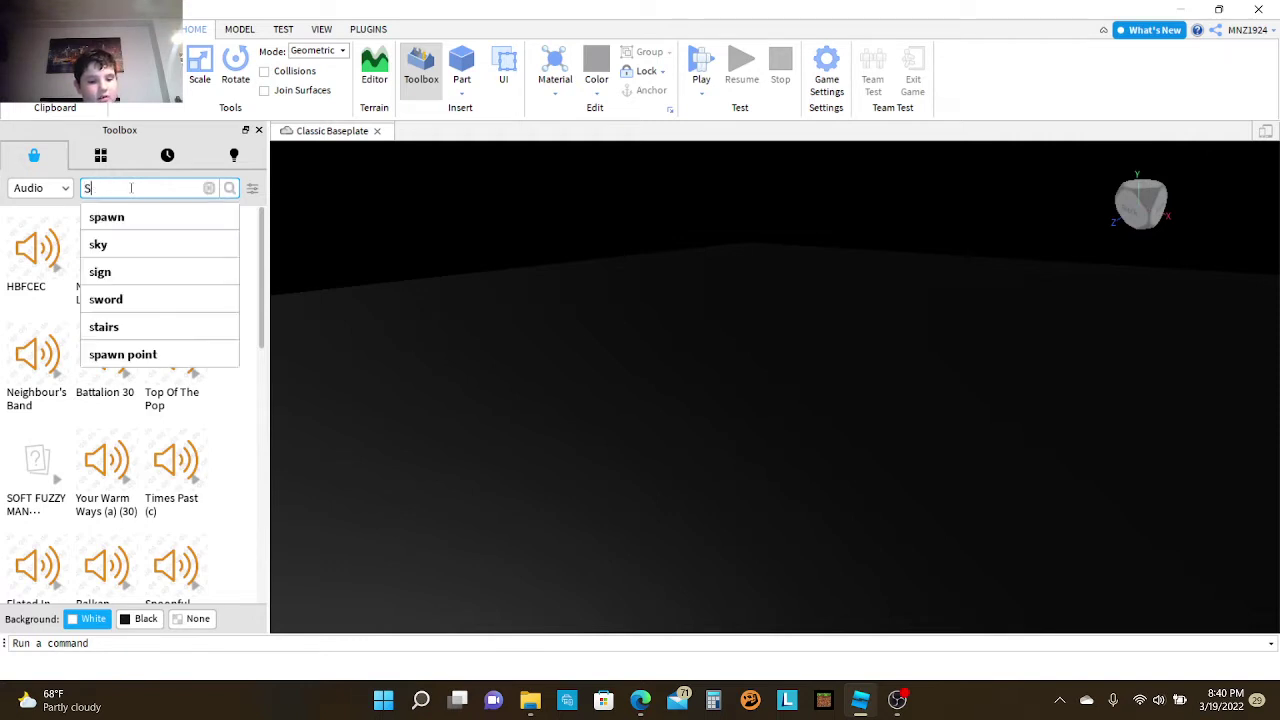
text(cary)
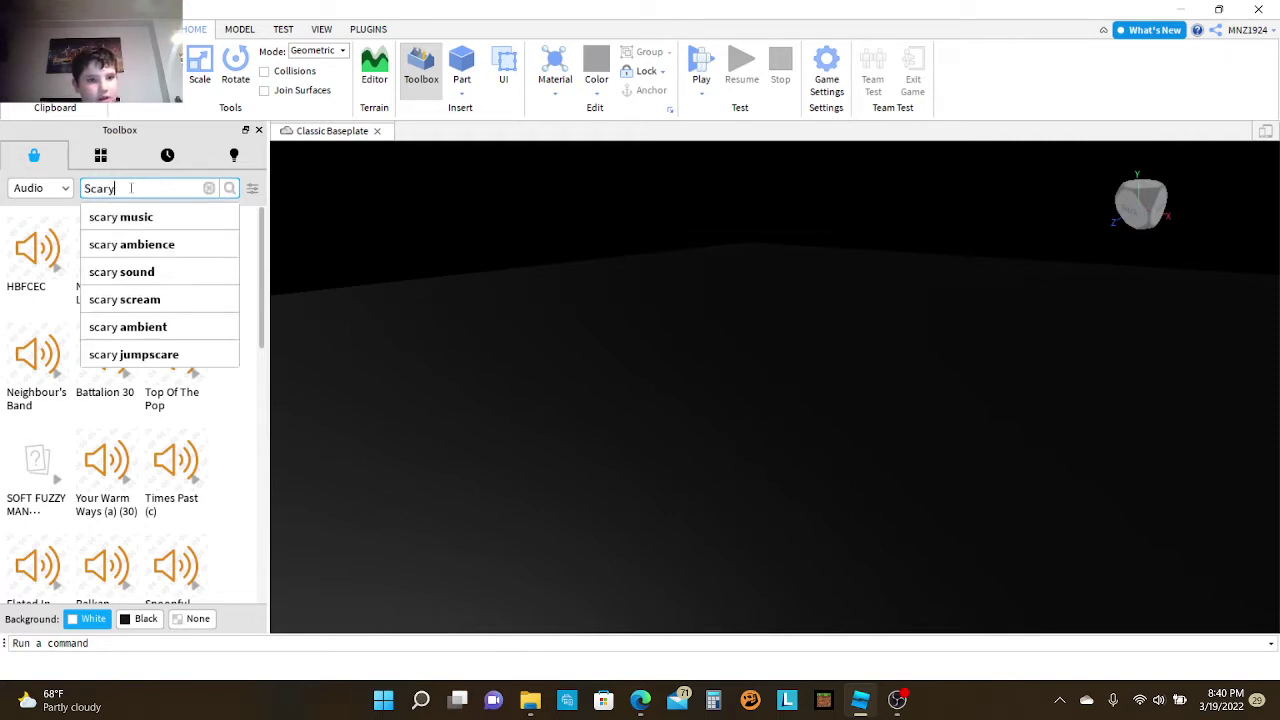
click(158, 218)
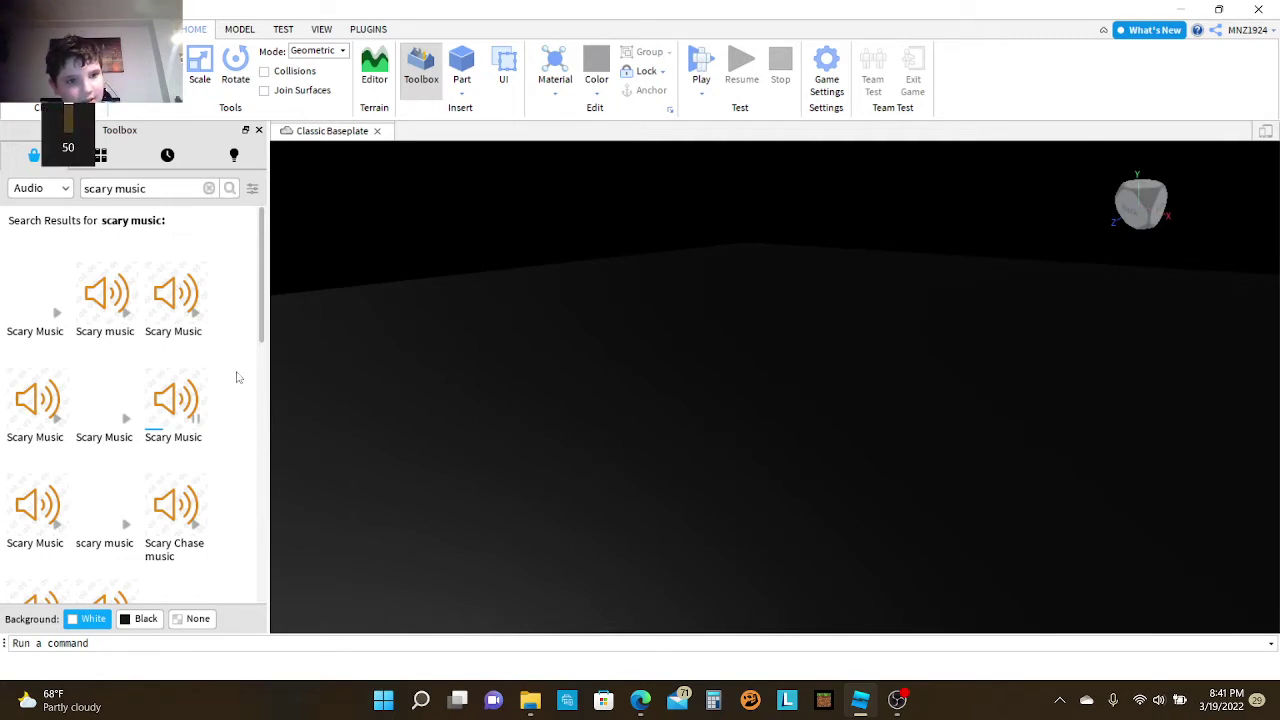
Step: Preview the 6:58 Scary Music track from the audio search results
mouse_move(205, 416)
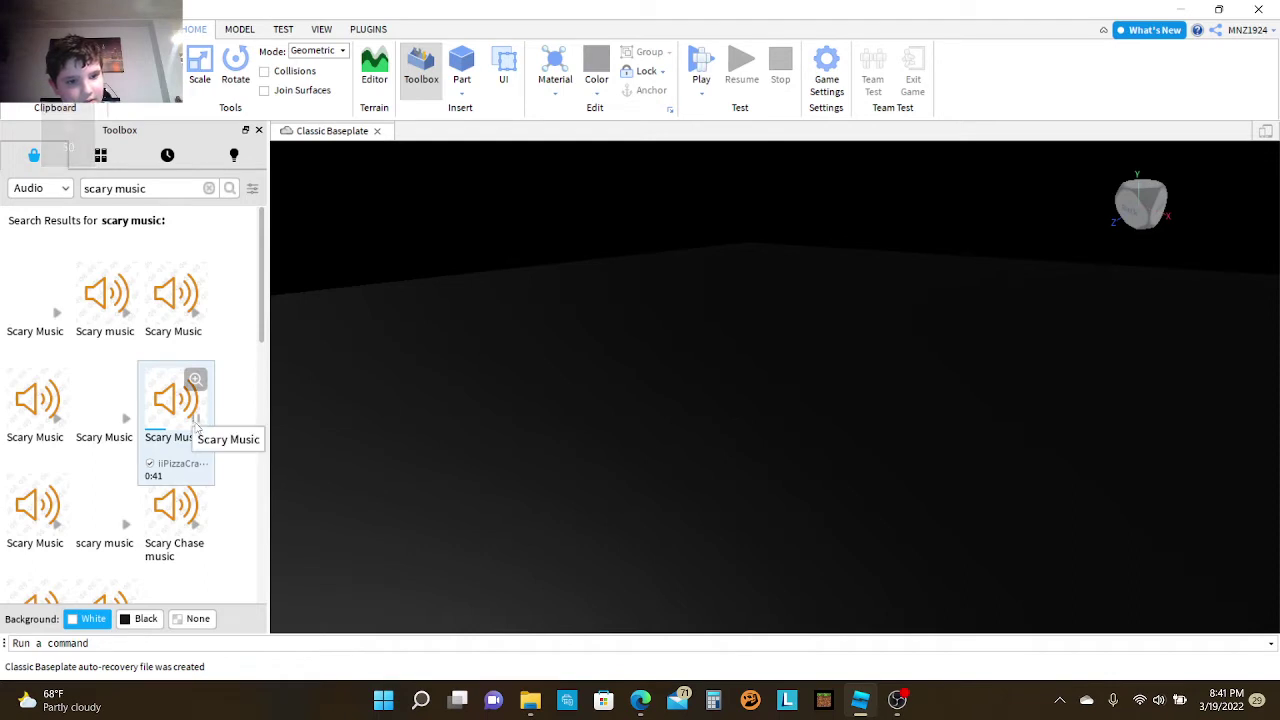
mouse_move(198, 310)
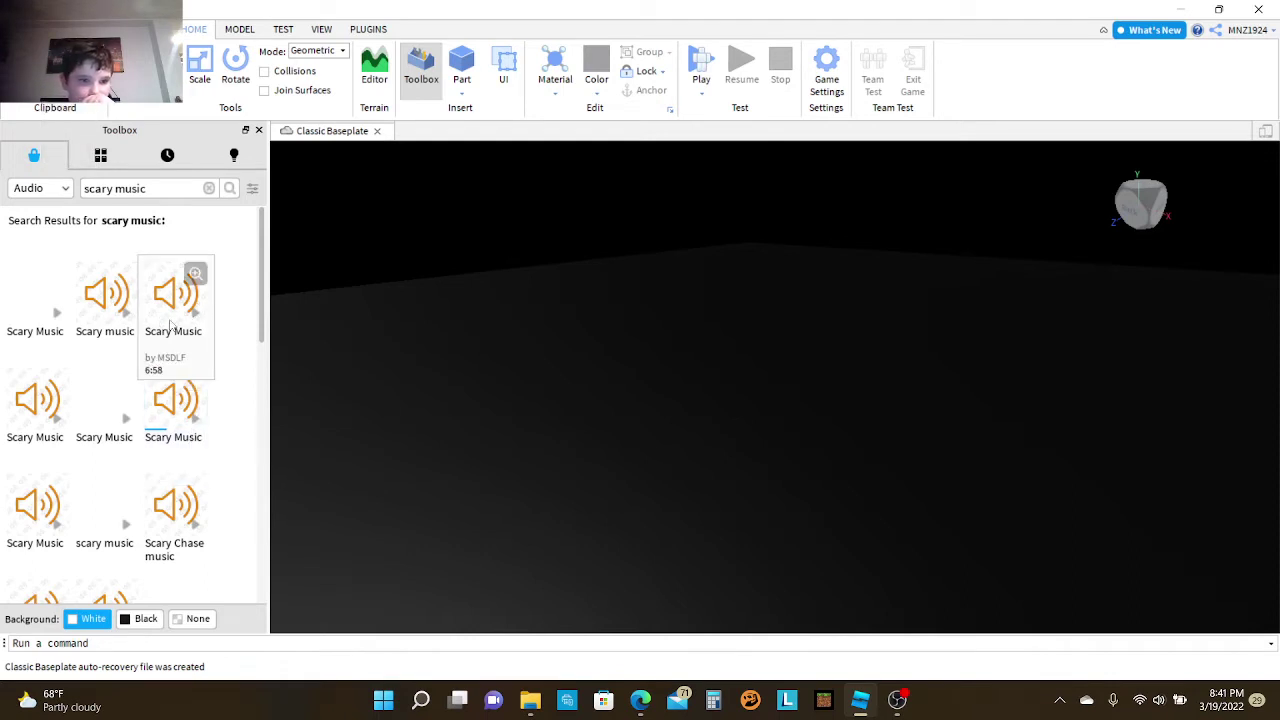
click(195, 314)
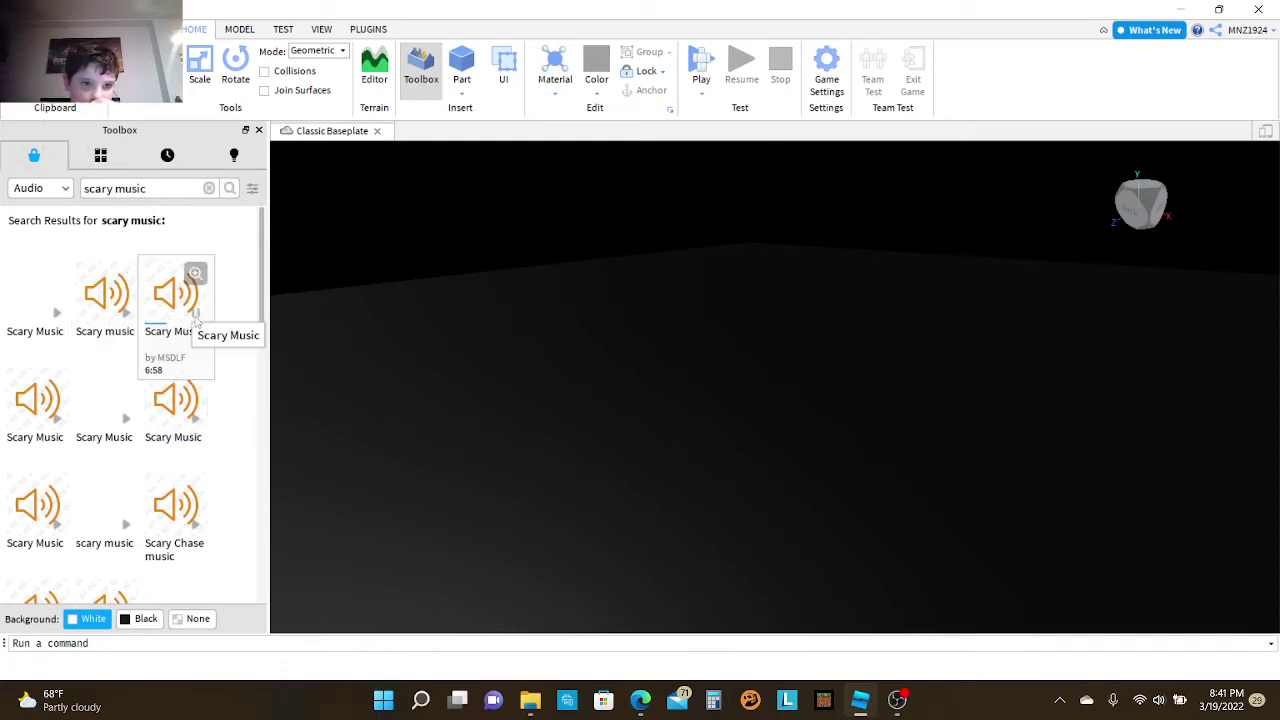
mouse_move(200, 305)
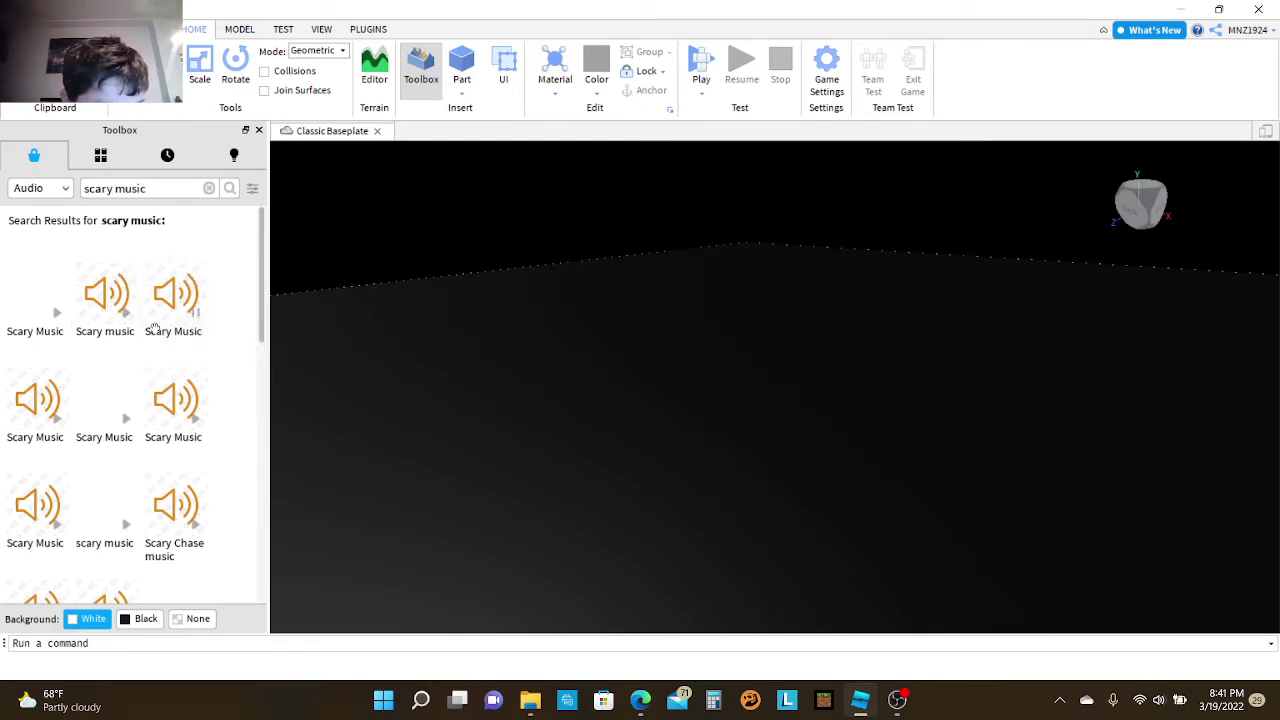
Step: Preview the 0:30 Slow Scary Music track from the audio results and insert it into the place
scroll(150, 340, down, 3)
mouse_move(126, 489)
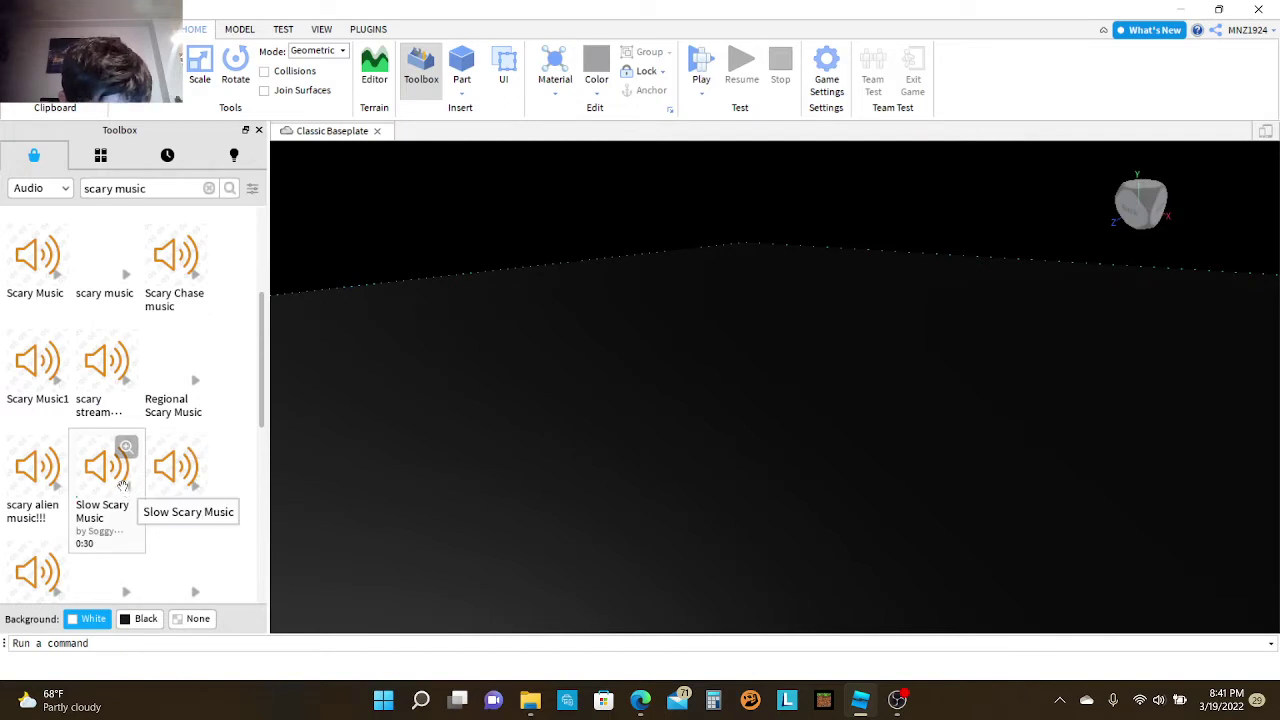
mouse_move(47, 472)
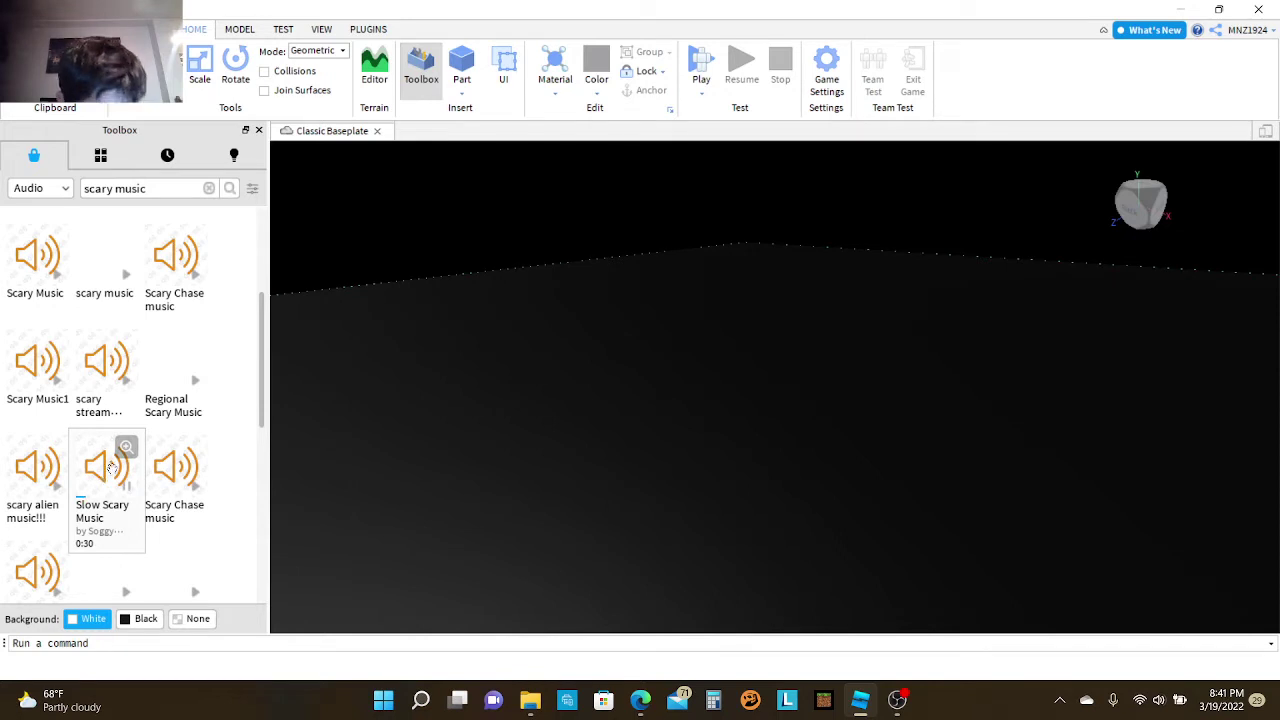
mouse_move(40, 382)
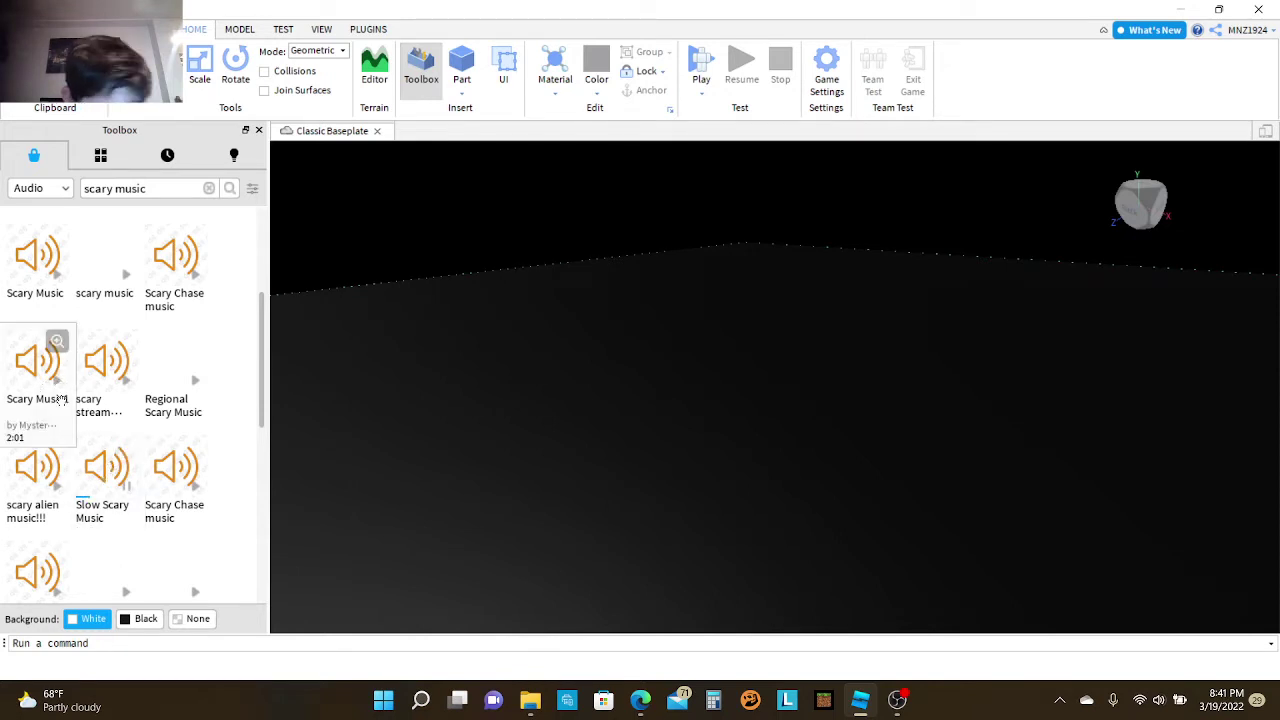
mouse_move(69, 256)
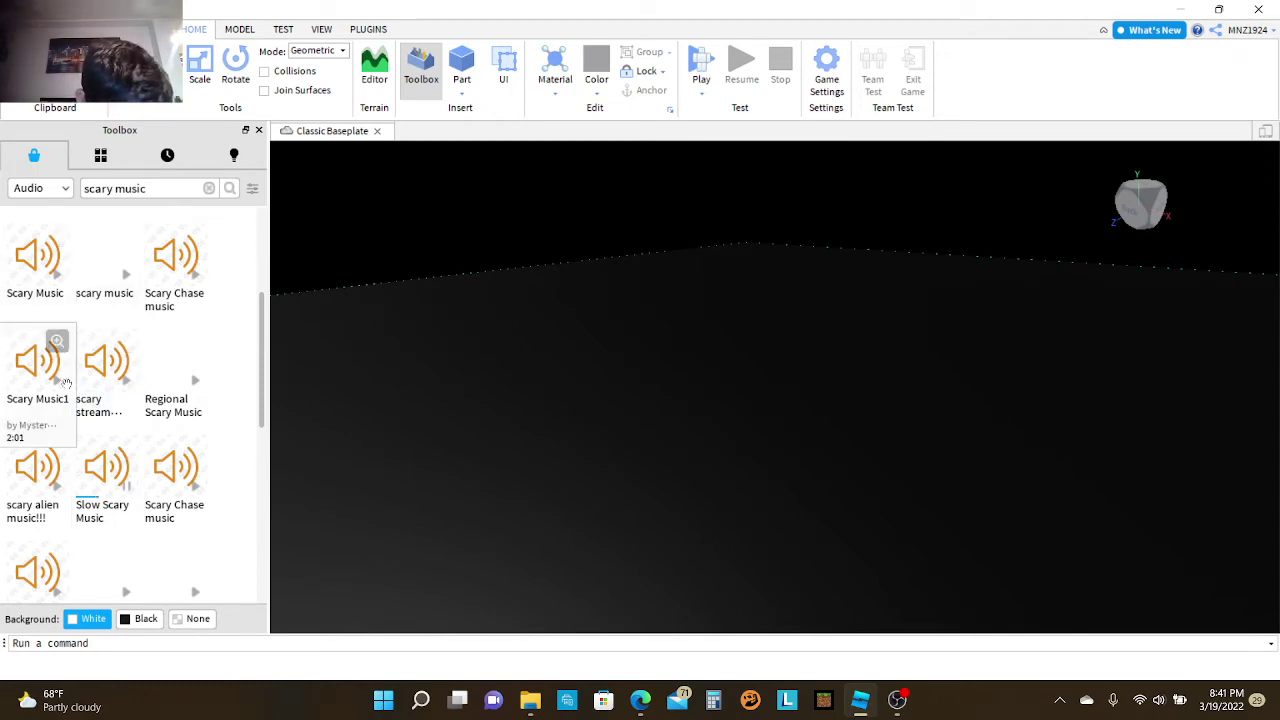
mouse_move(165, 505)
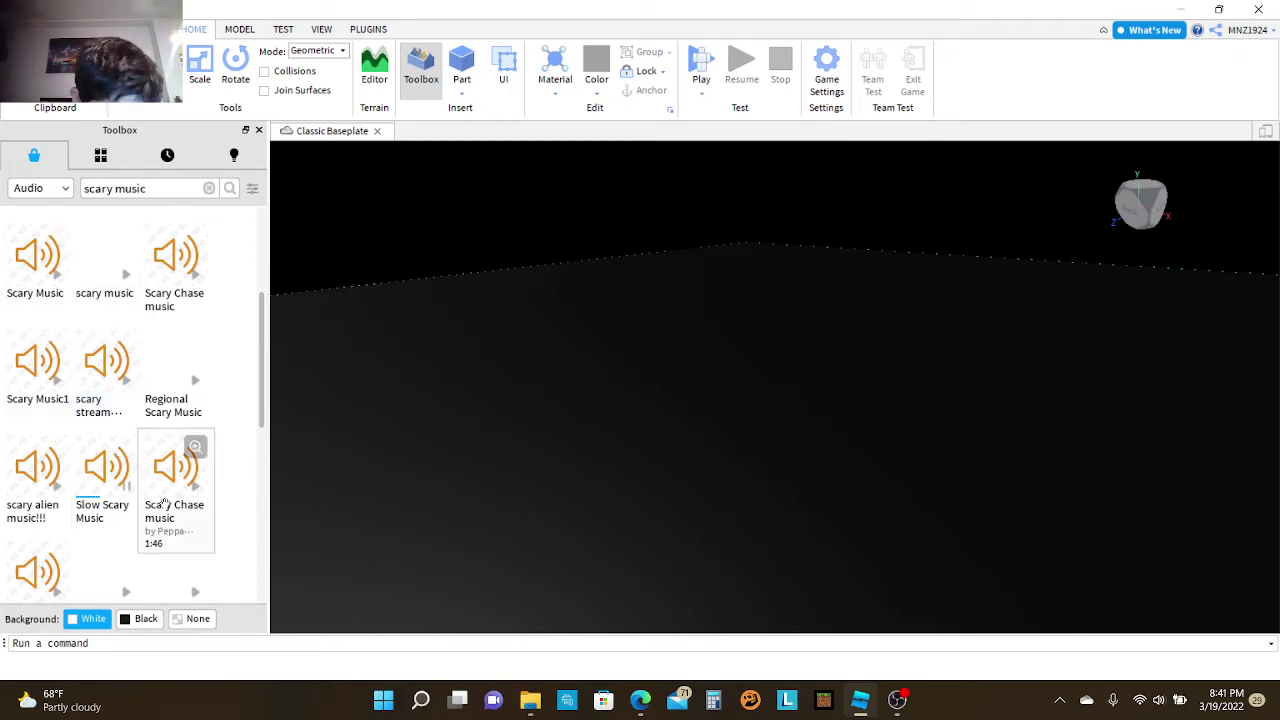
click(94, 474)
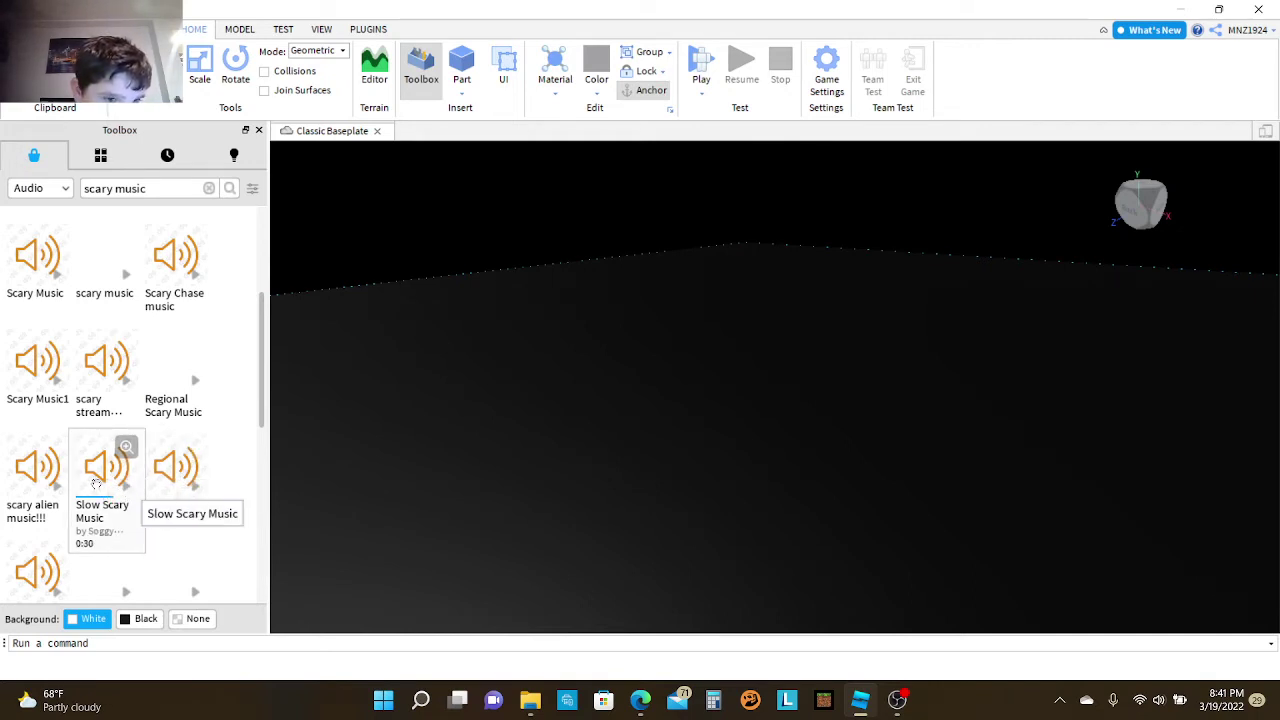
Step: Playtest the place, equip and unequip the flashlight, and leave the experience to return to editing
click(692, 56)
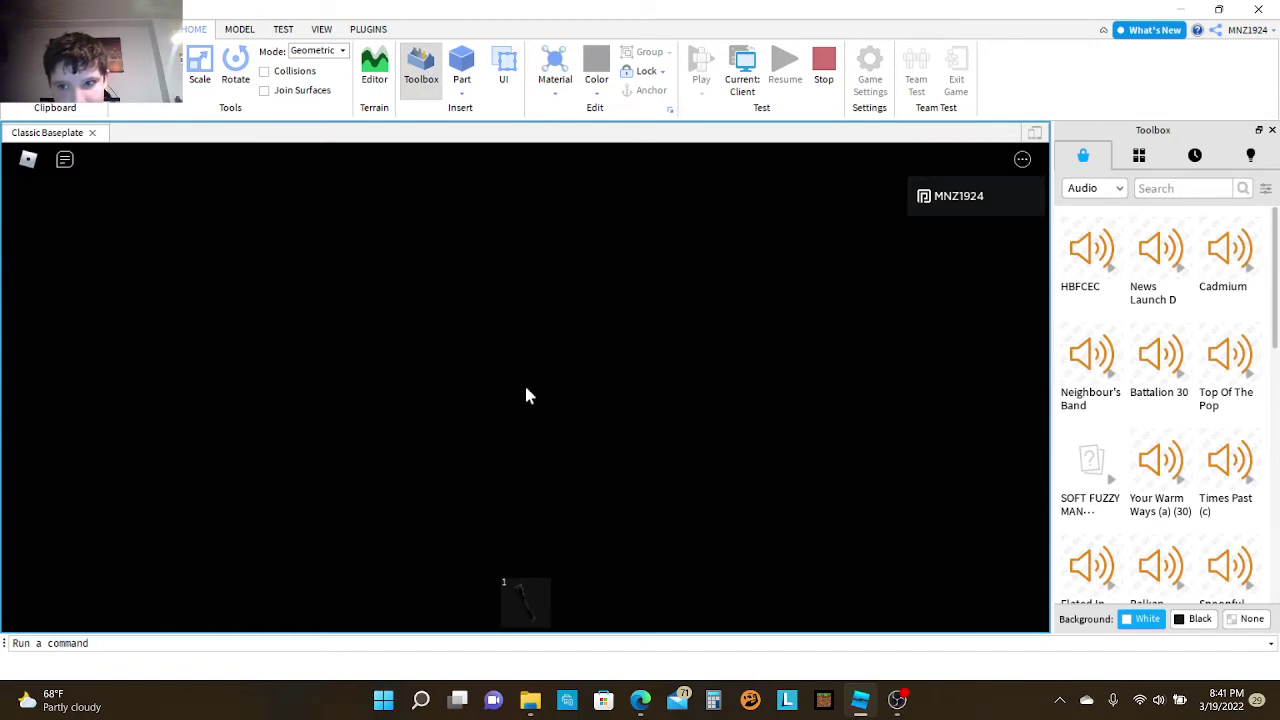
key(1)
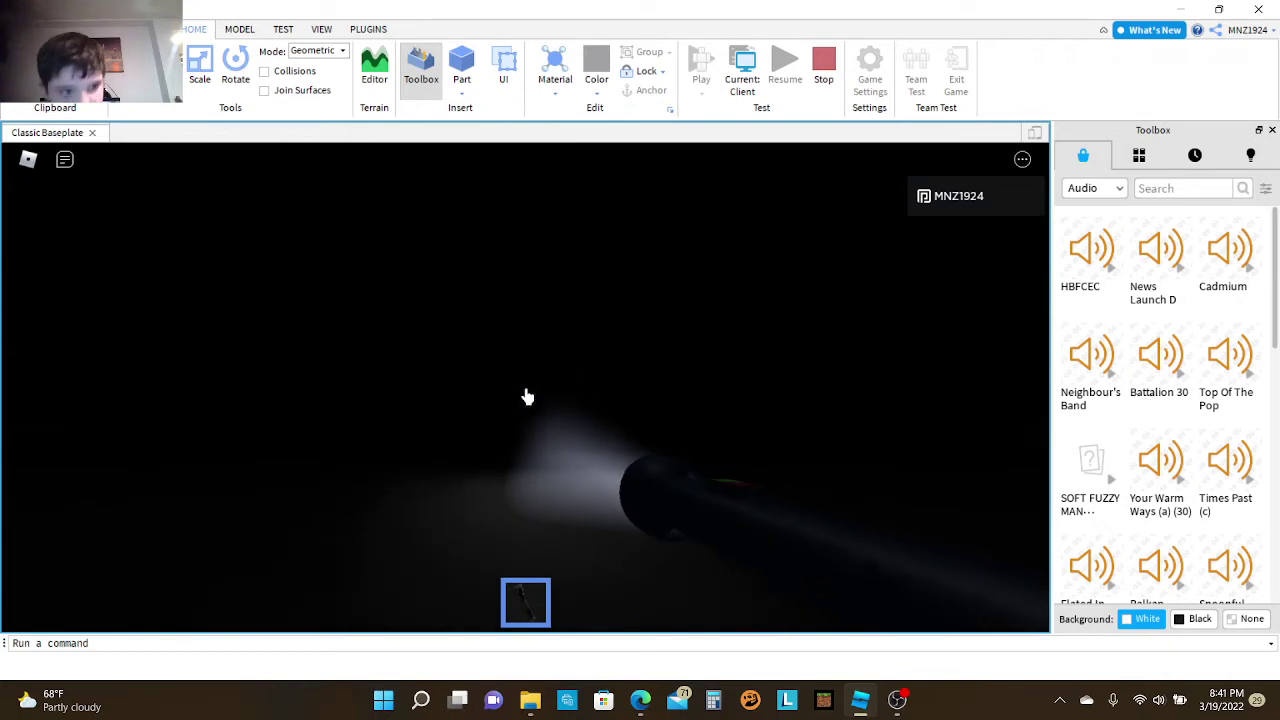
key(1)
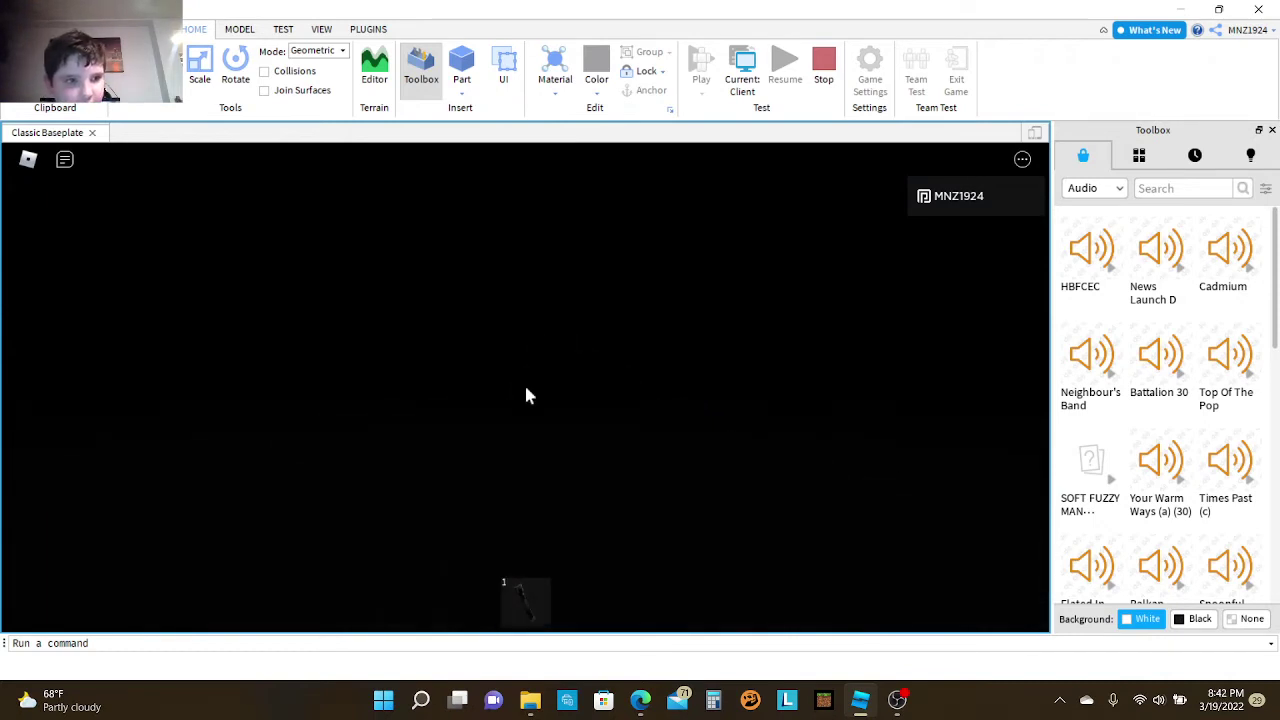
key(Escape)
click(477, 598)
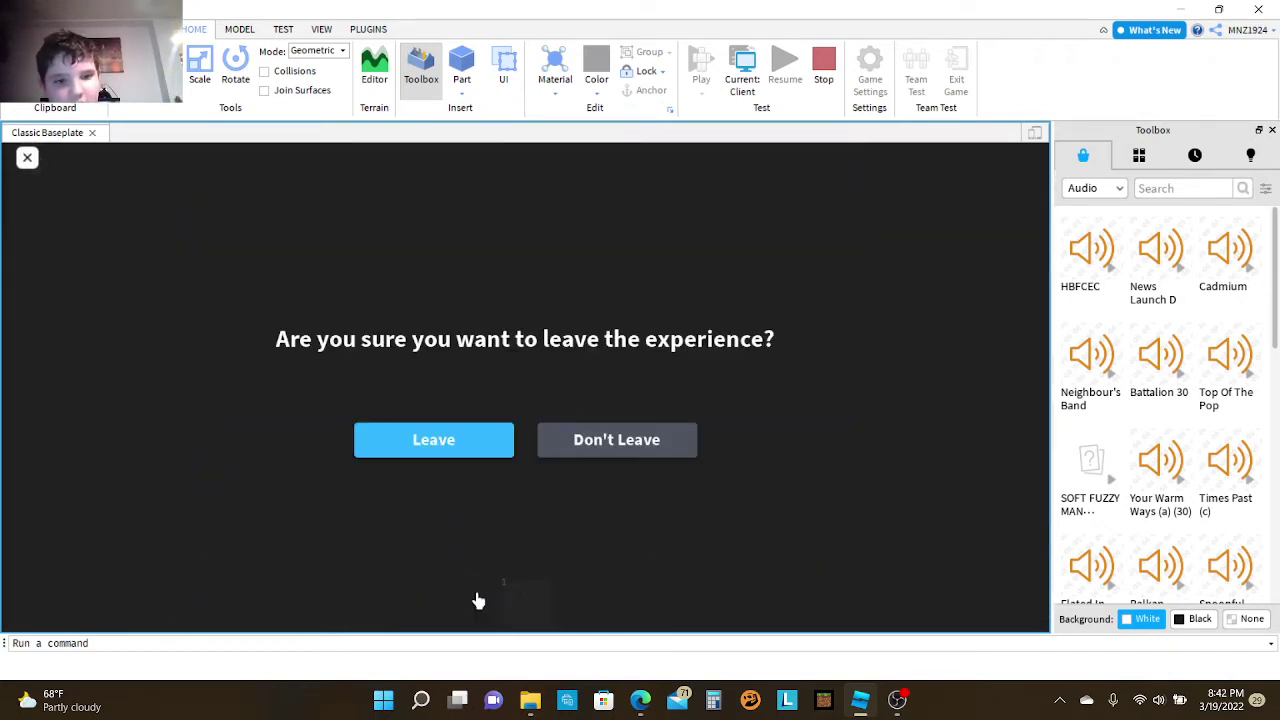
click(417, 450)
click(685, 447)
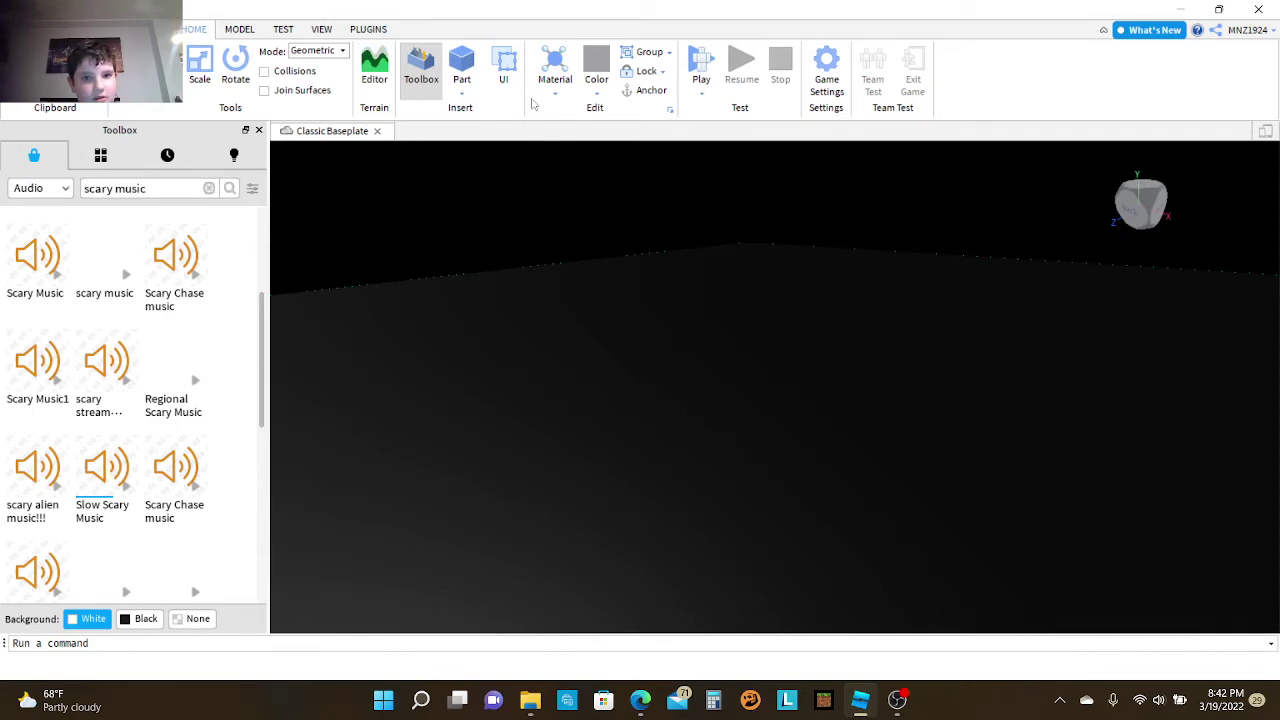
Step: Add a text button to the screen UI and move it to about 379 px from the left and 18 px from the top edge
click(505, 72)
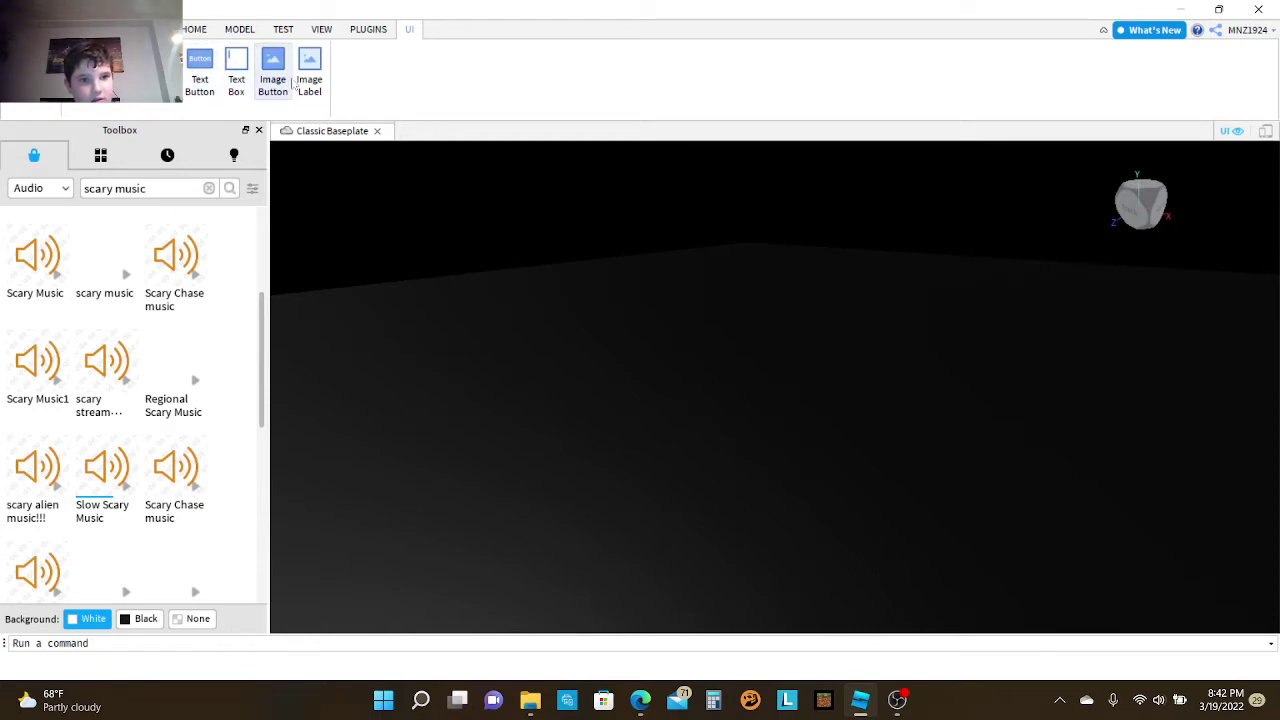
click(199, 72)
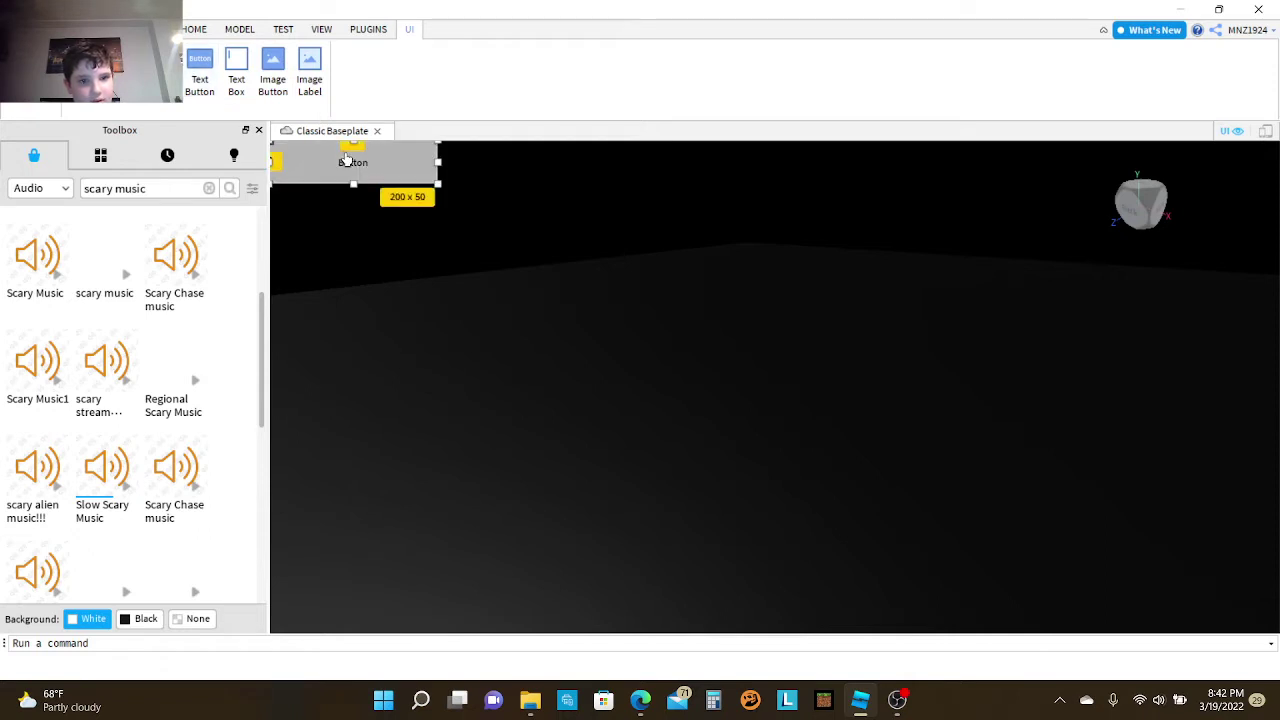
drag(345, 160, 666, 178)
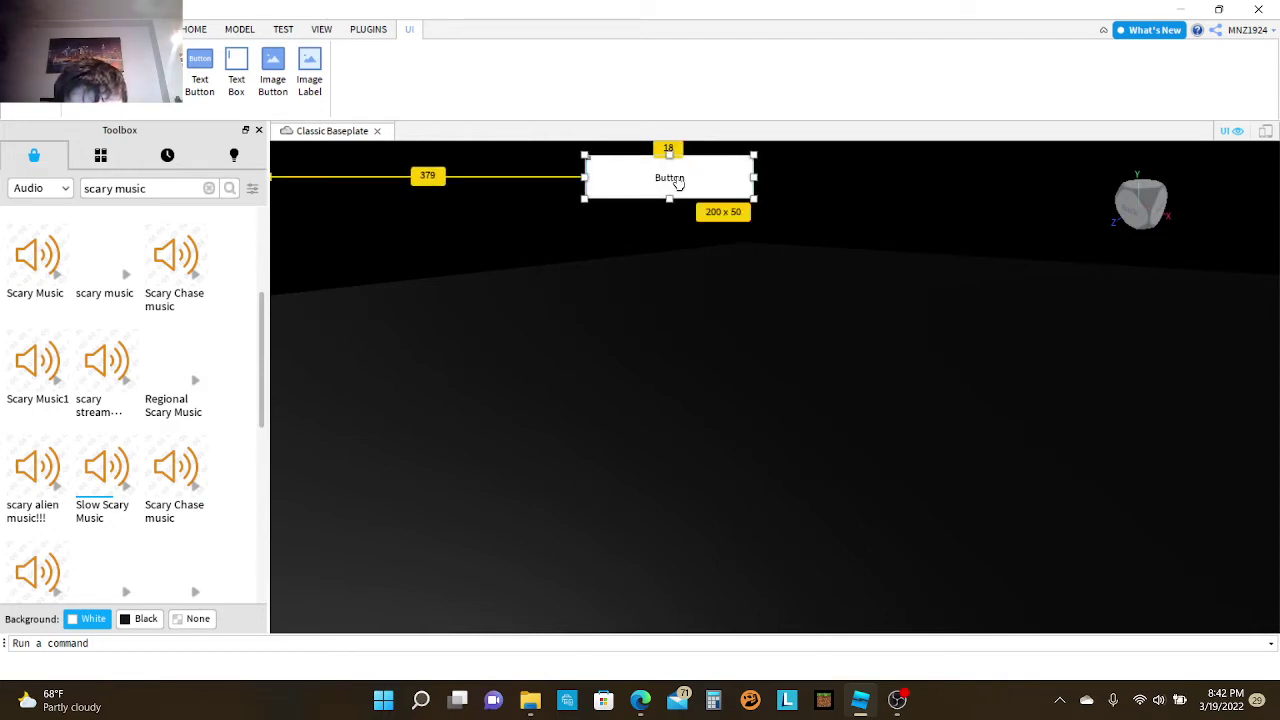
Step: Replace the new text button's label with Hint Hut
double_click(677, 179)
key(BackSpace)
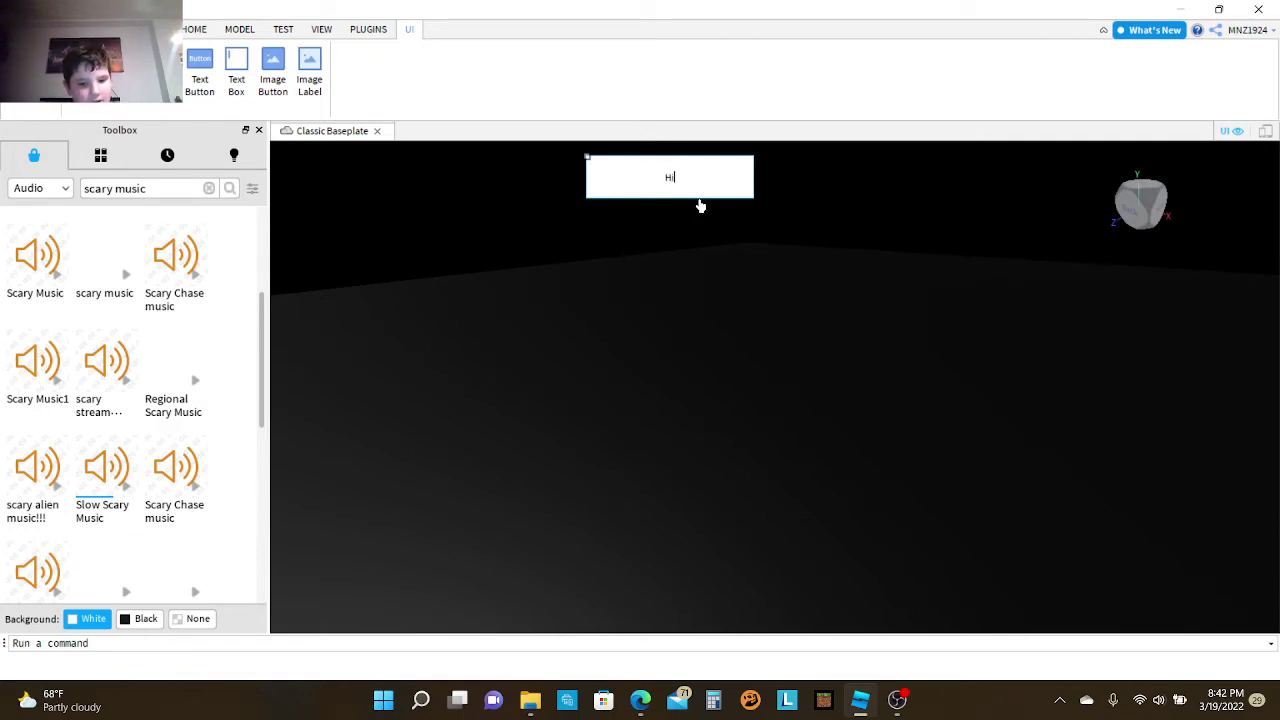
text(H)
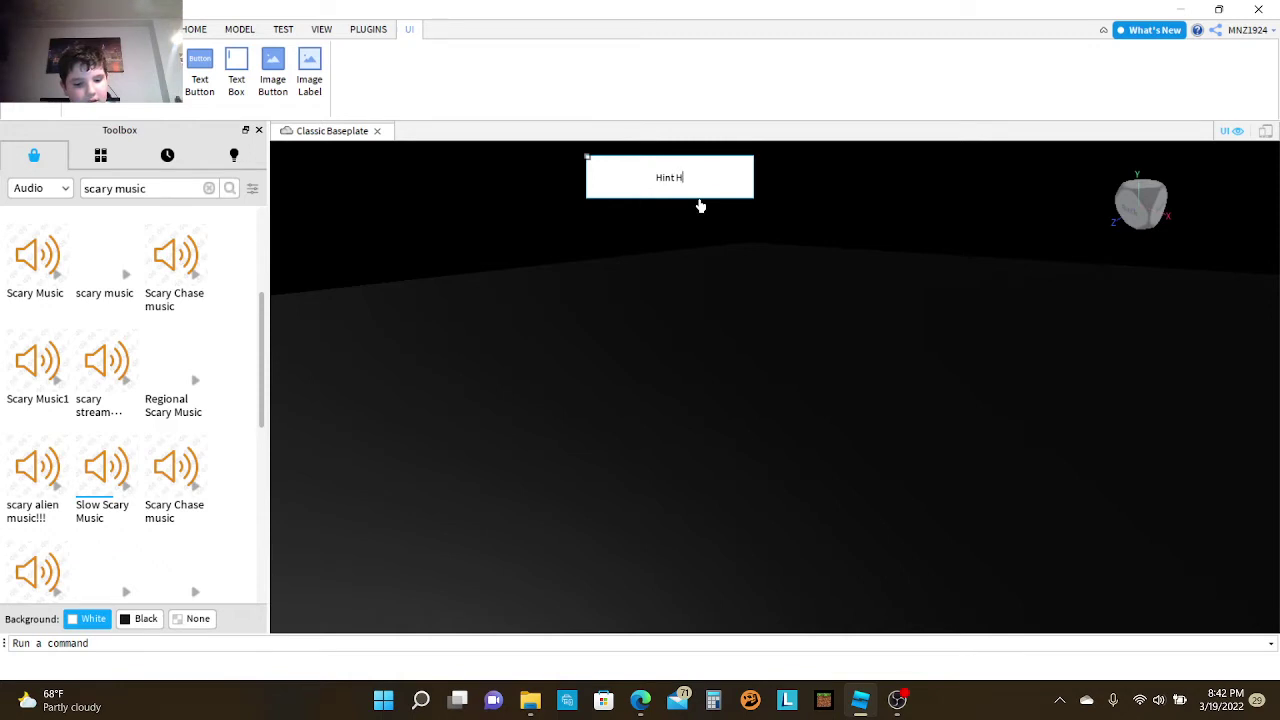
text(ut)
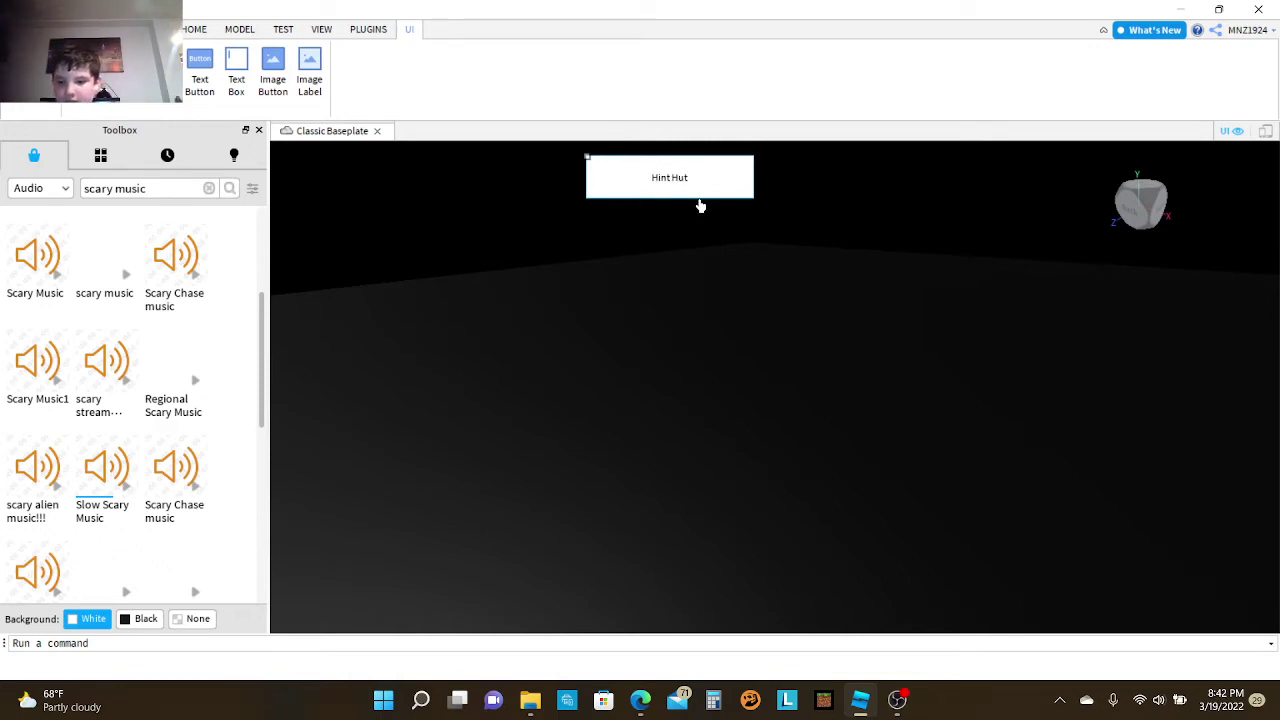
click(707, 248)
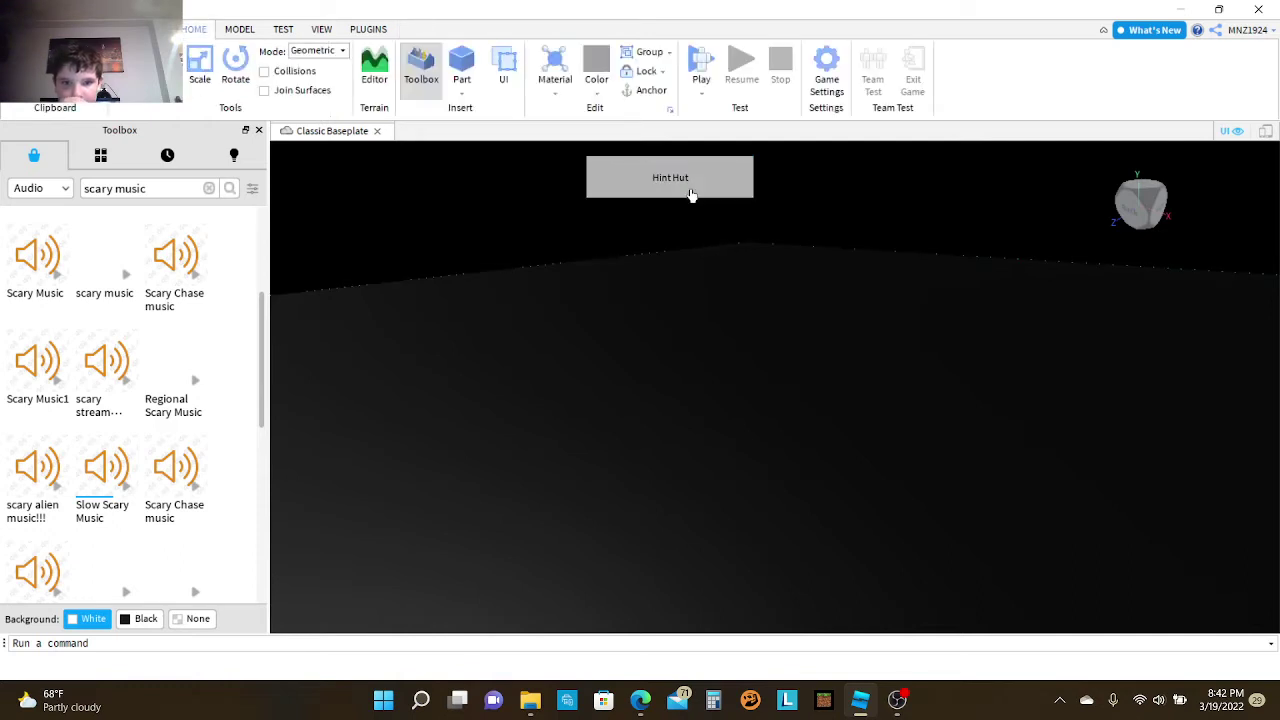
click(691, 195)
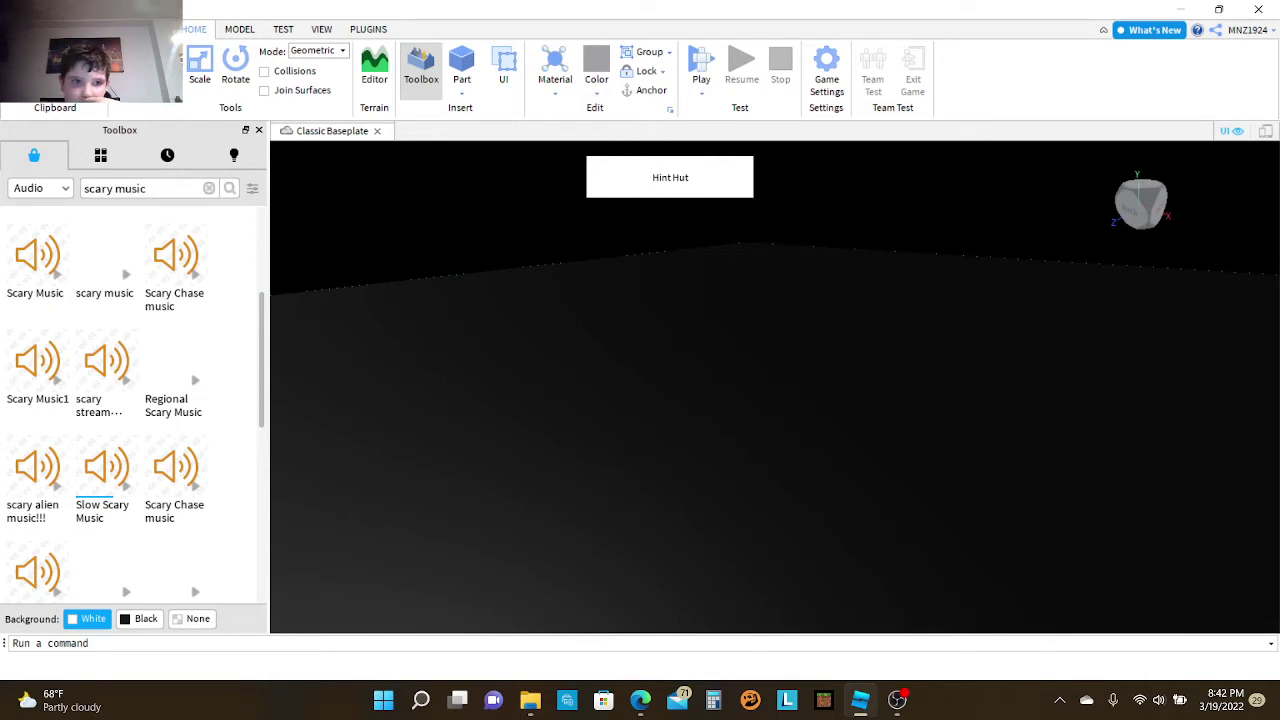
click(503, 68)
click(631, 159)
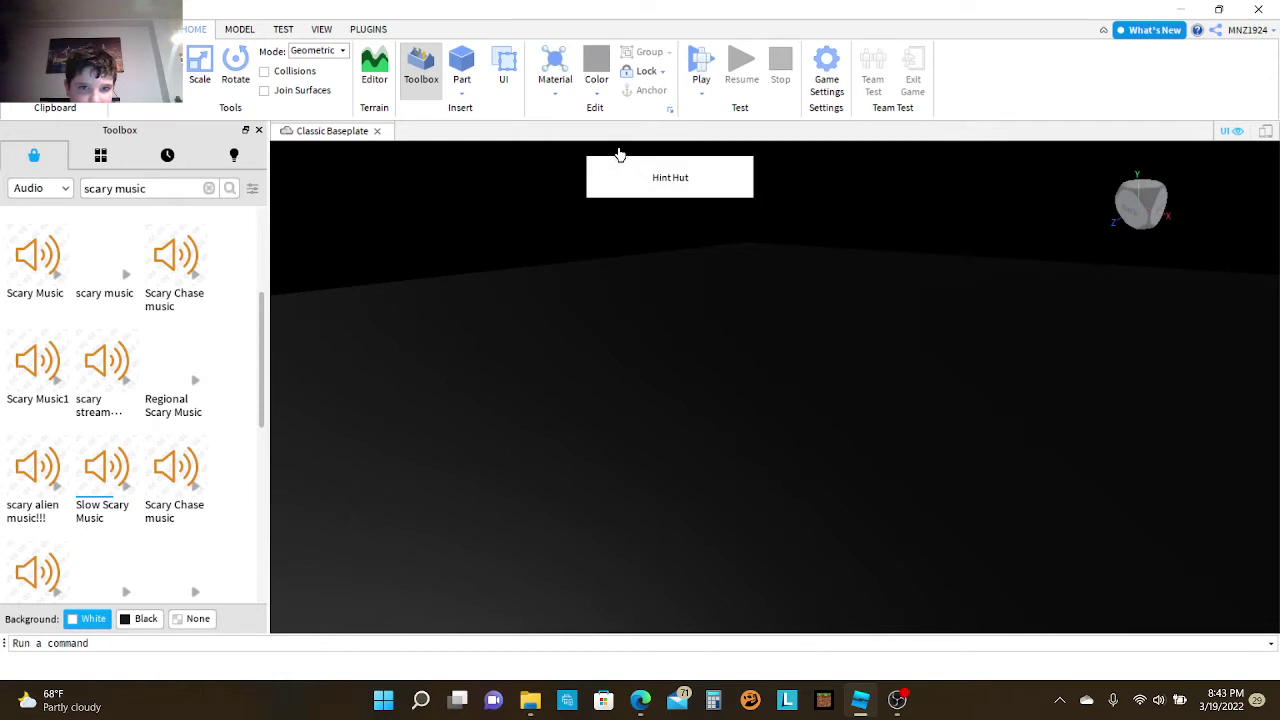
click(368, 29)
click(628, 176)
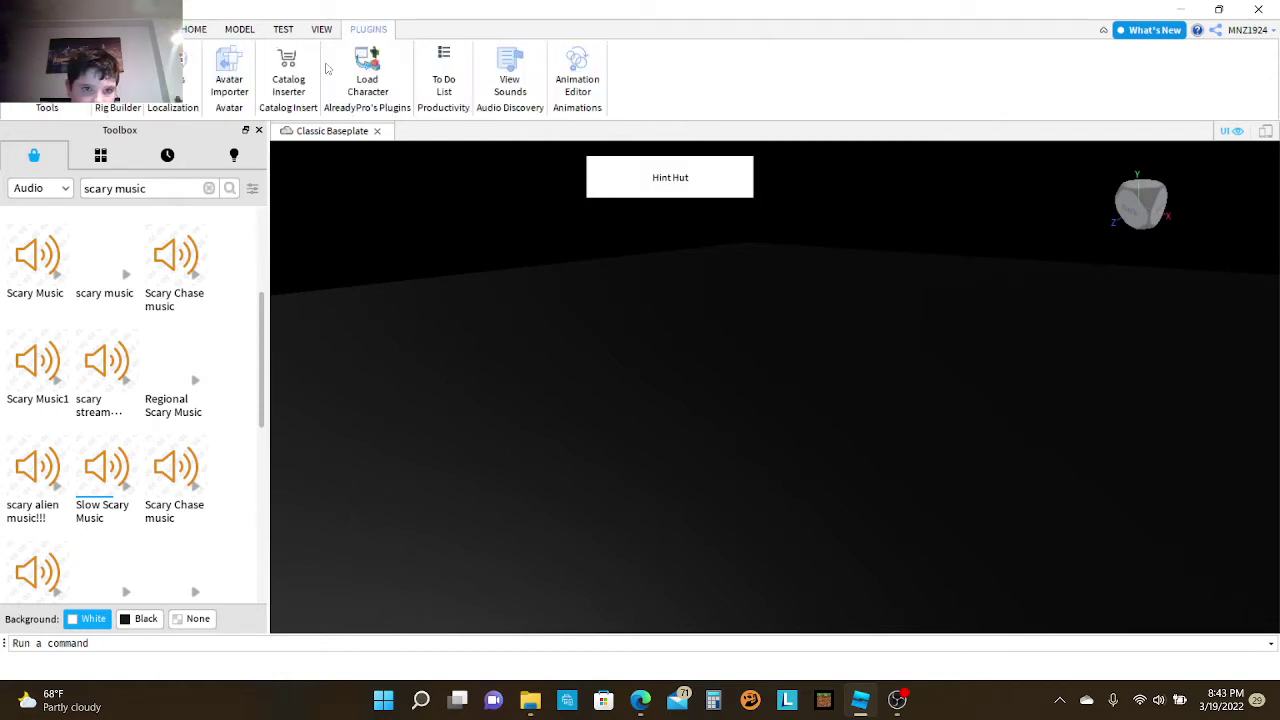
click(194, 29)
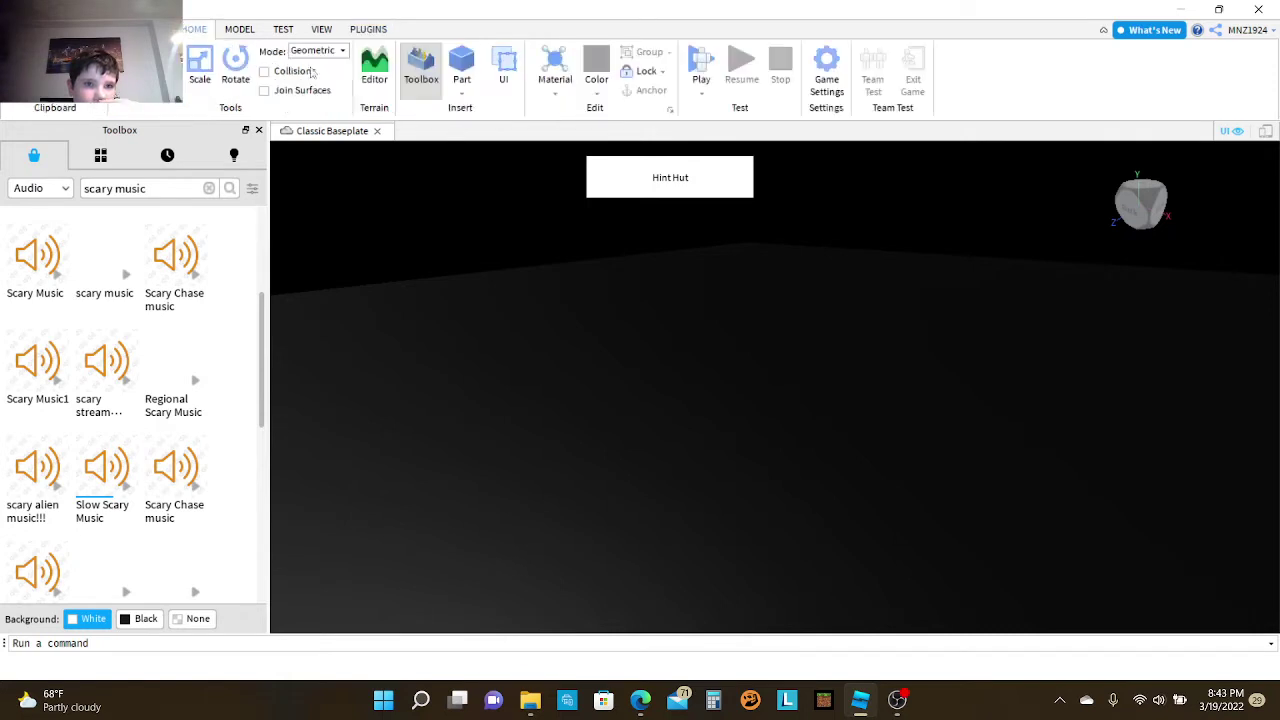
click(503, 80)
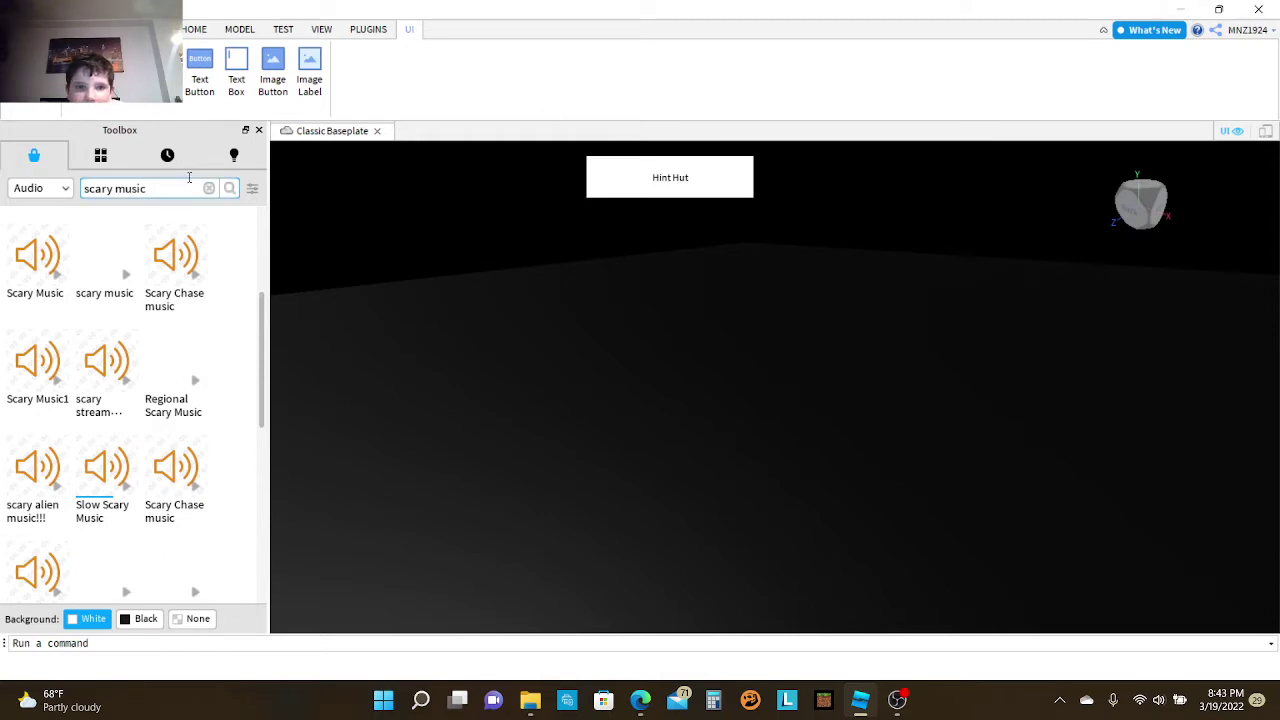
click(194, 29)
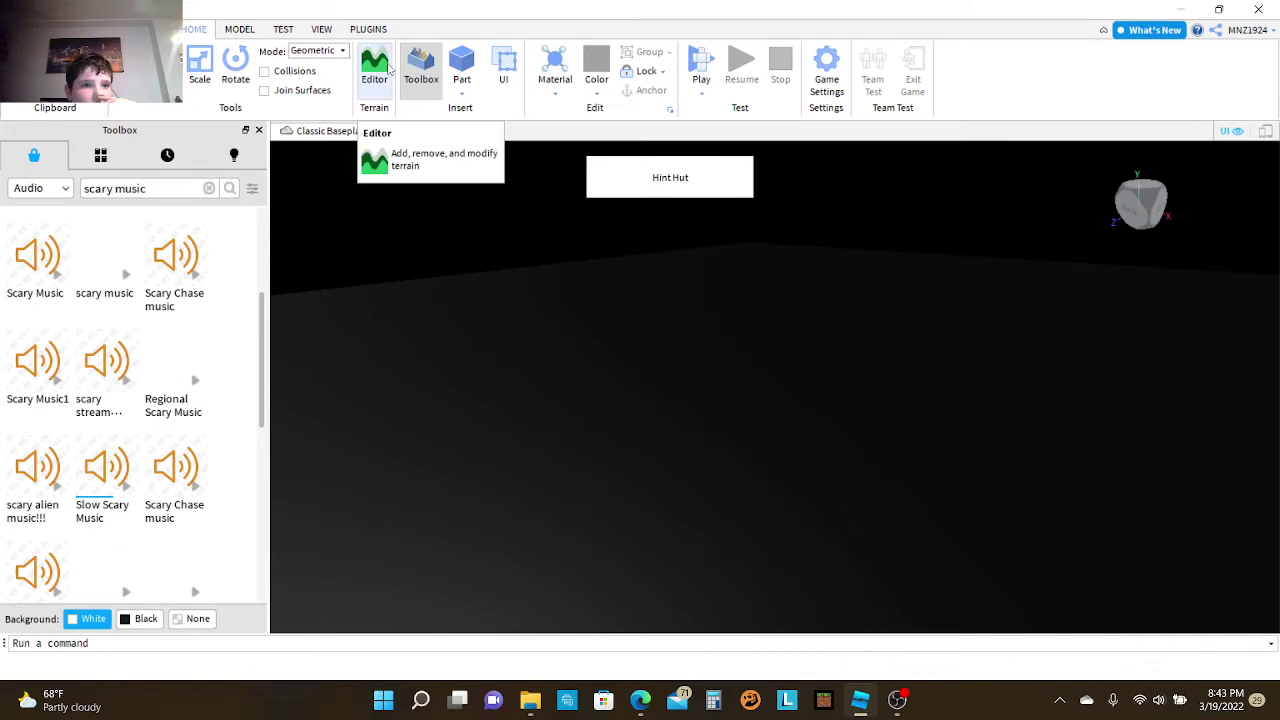
click(237, 32)
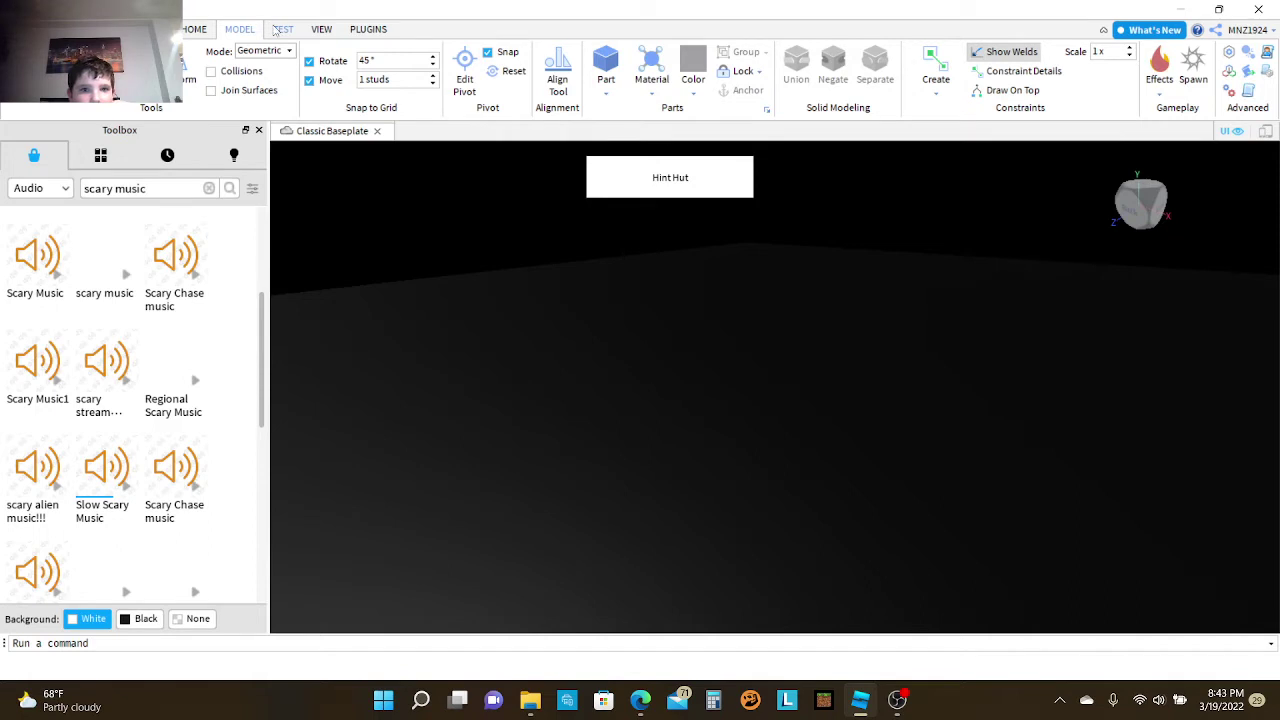
click(281, 30)
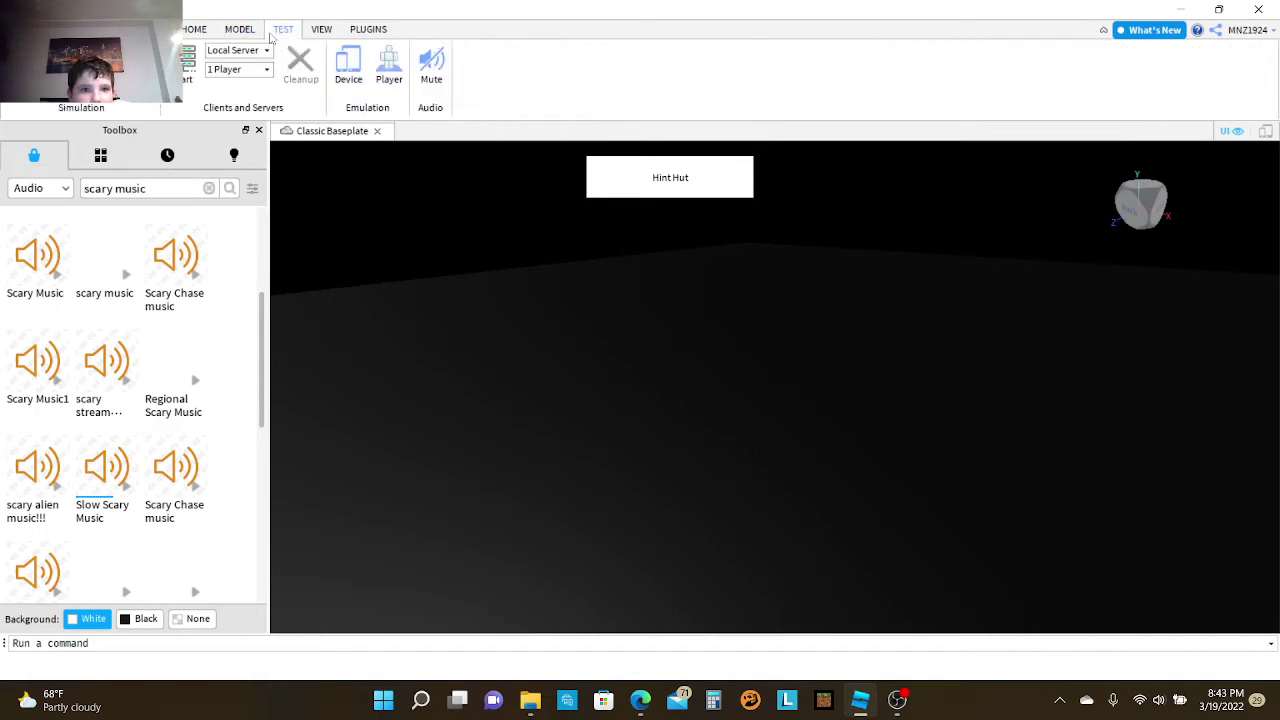
click(321, 30)
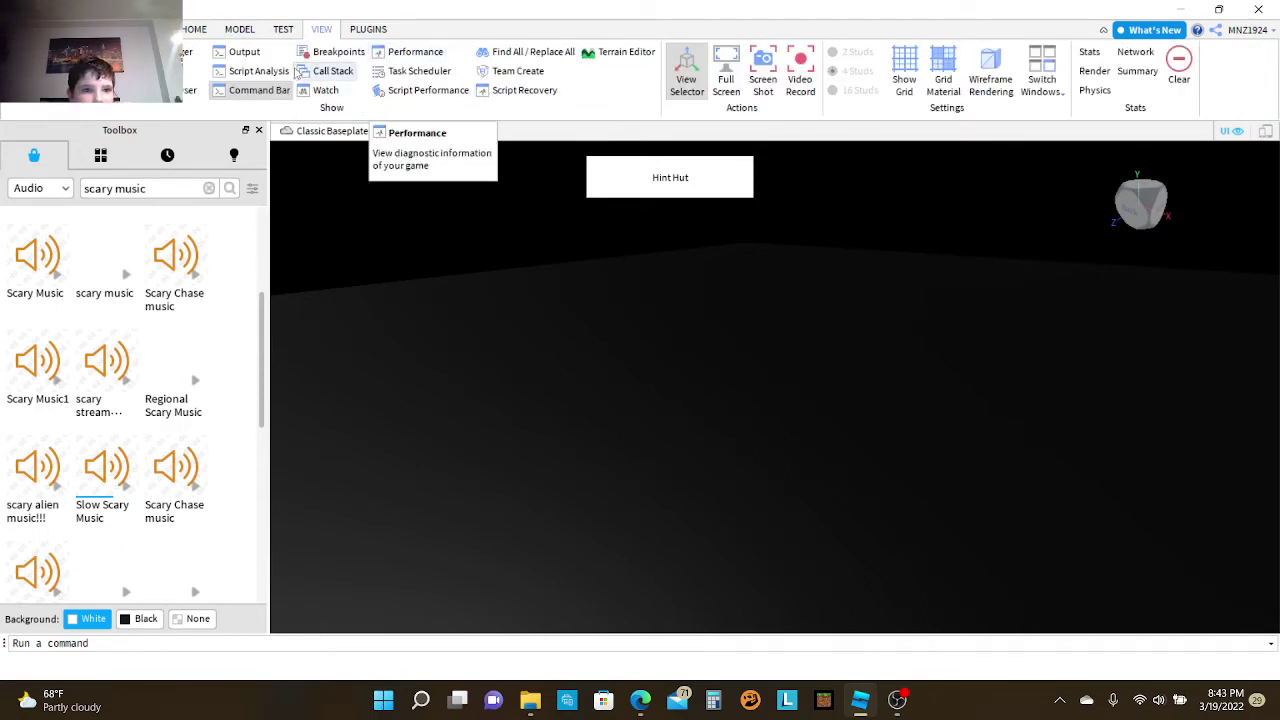
click(183, 58)
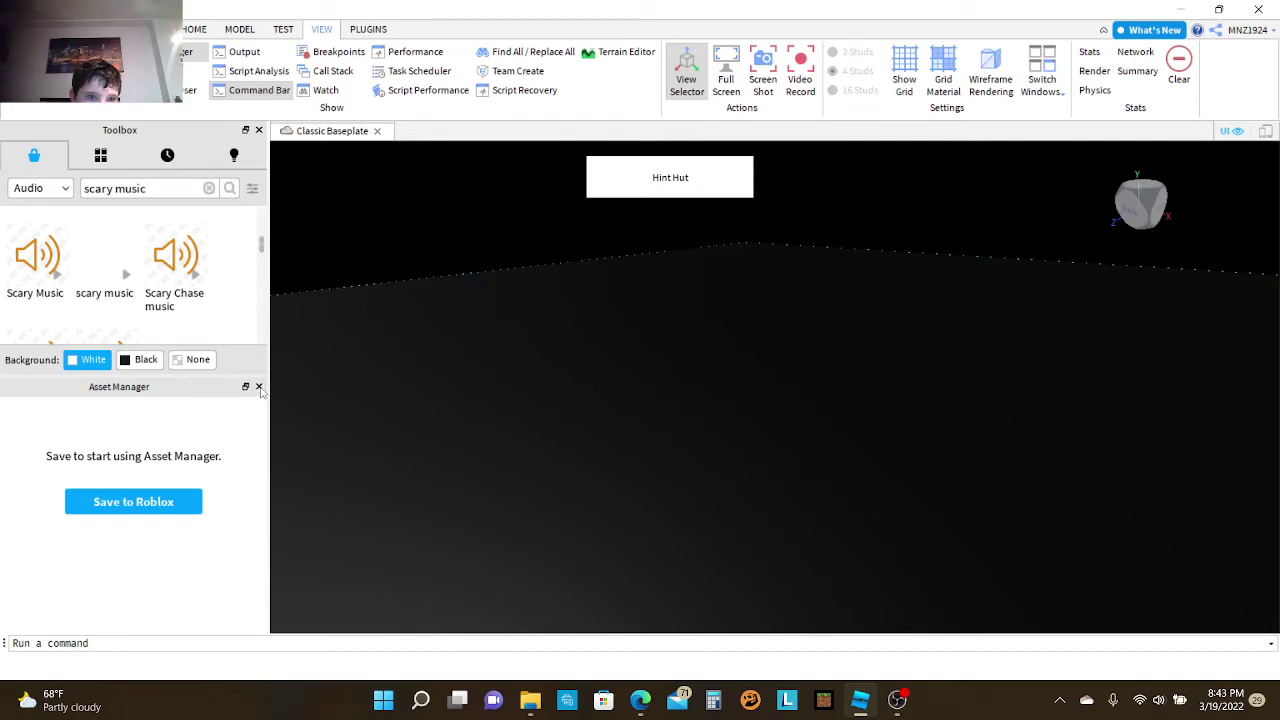
click(258, 387)
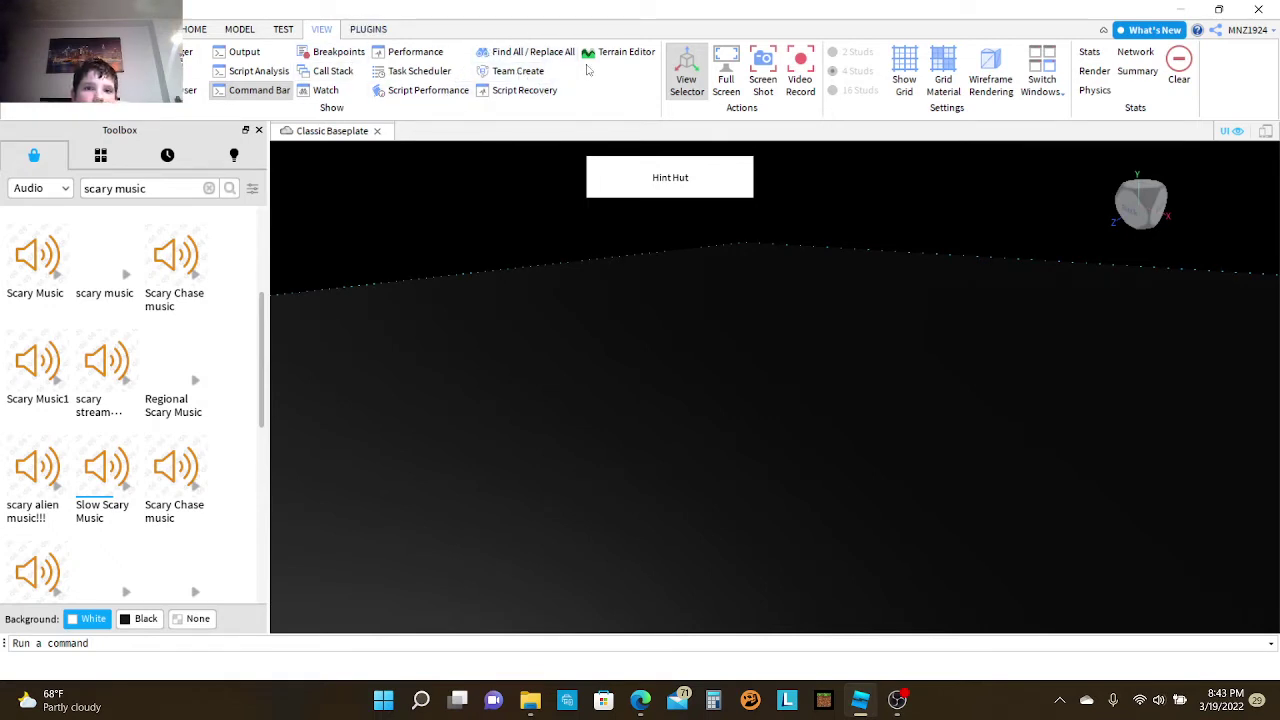
click(383, 78)
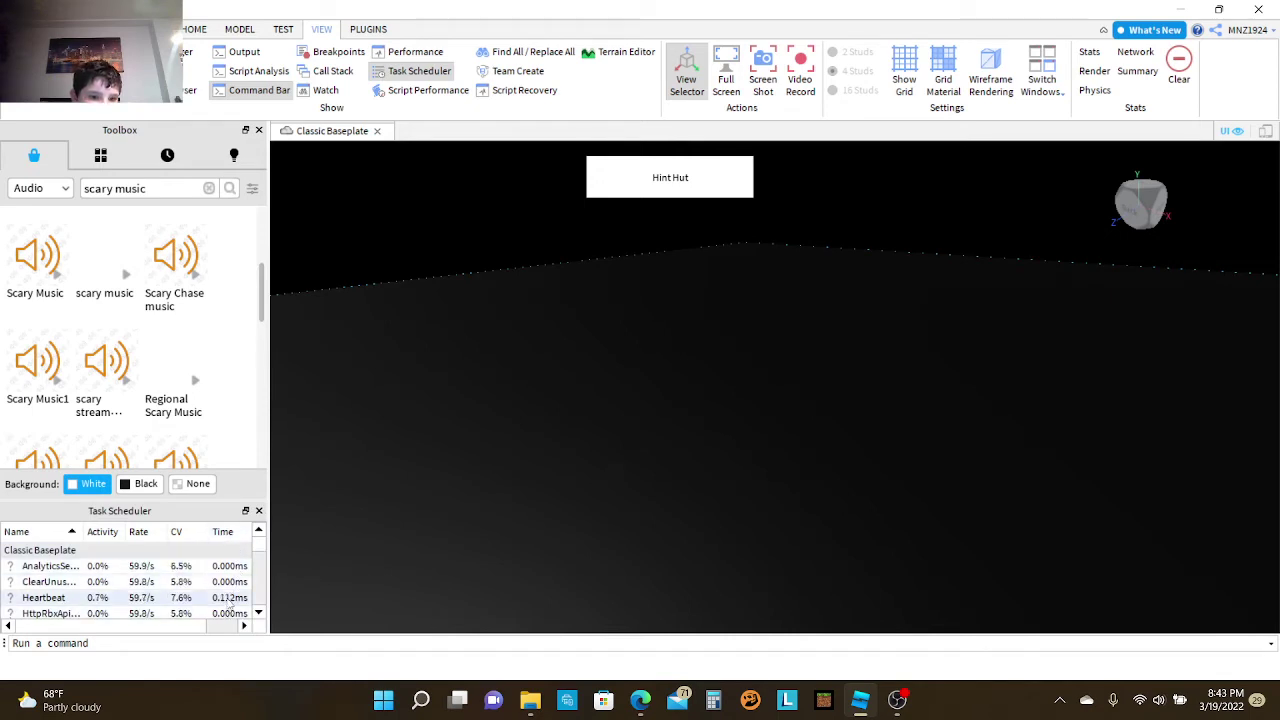
click(259, 511)
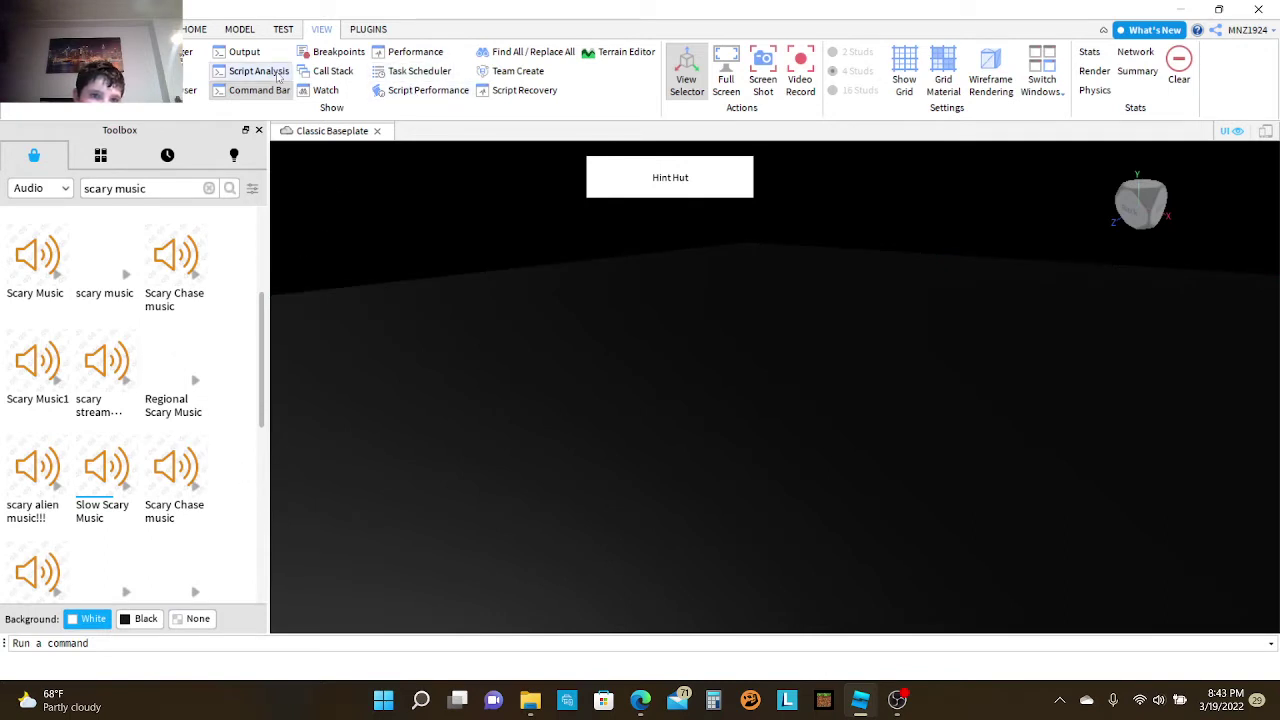
click(245, 52)
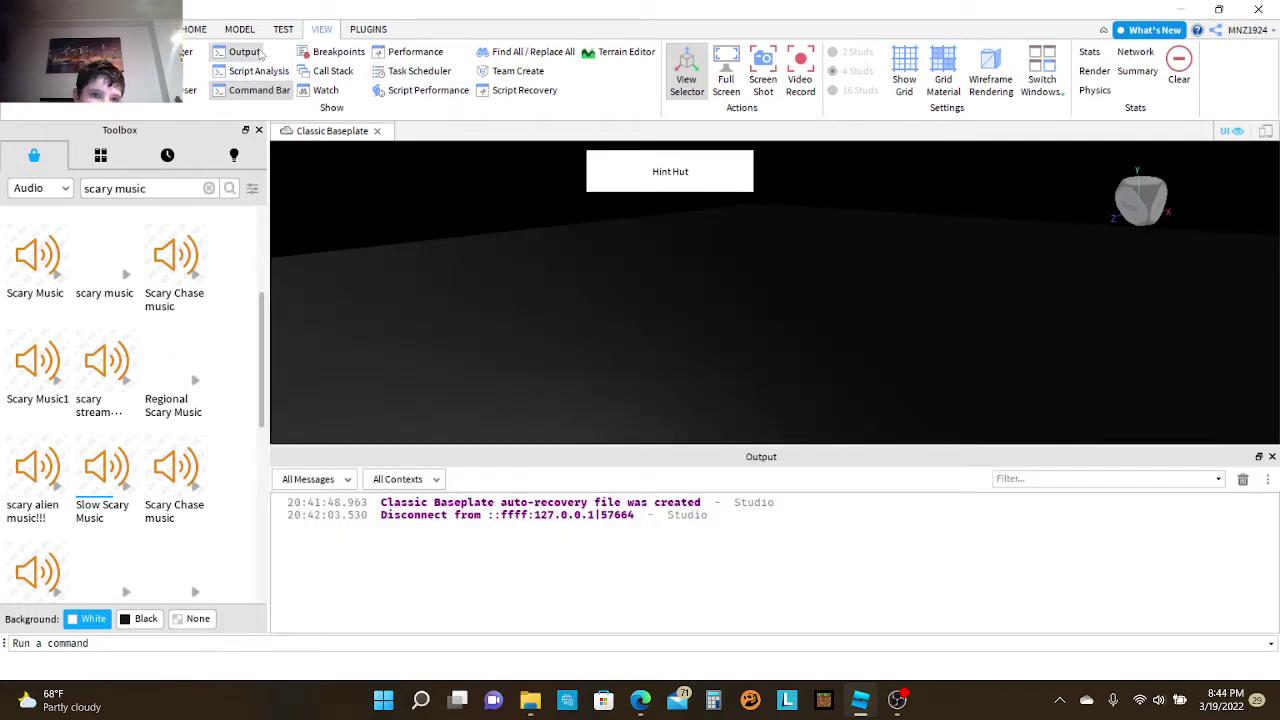
click(1271, 457)
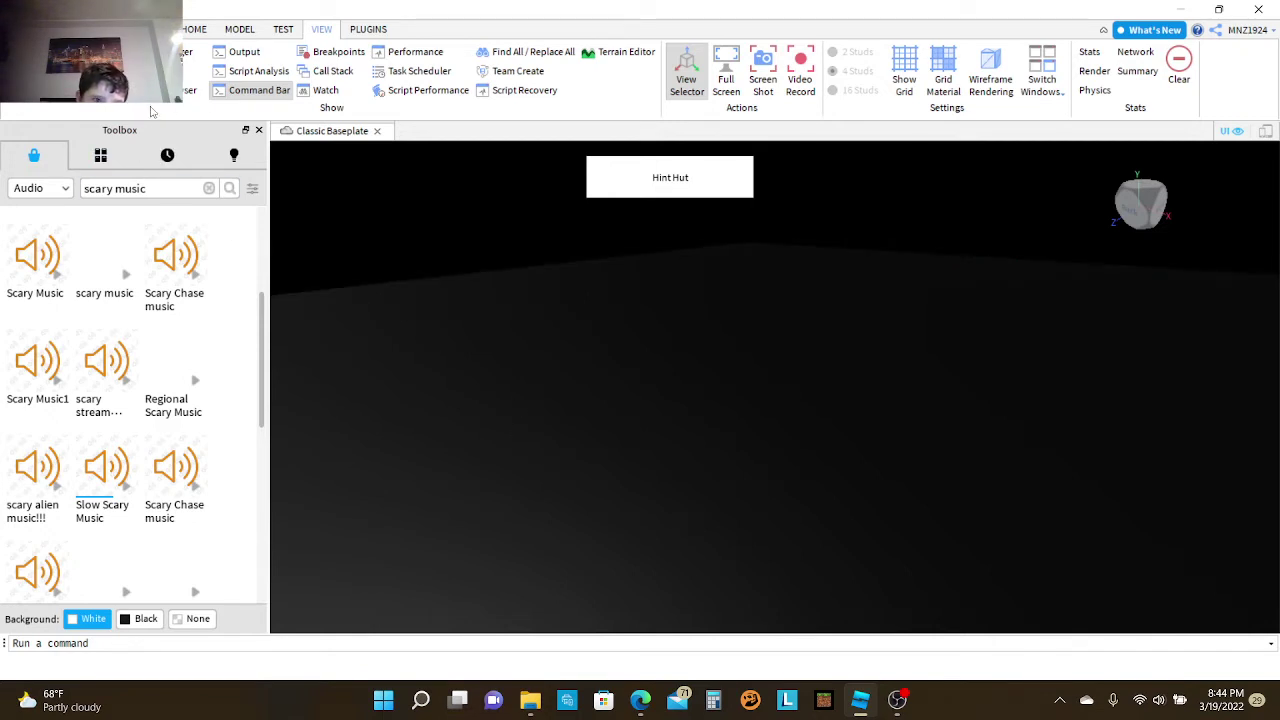
click(77, 72)
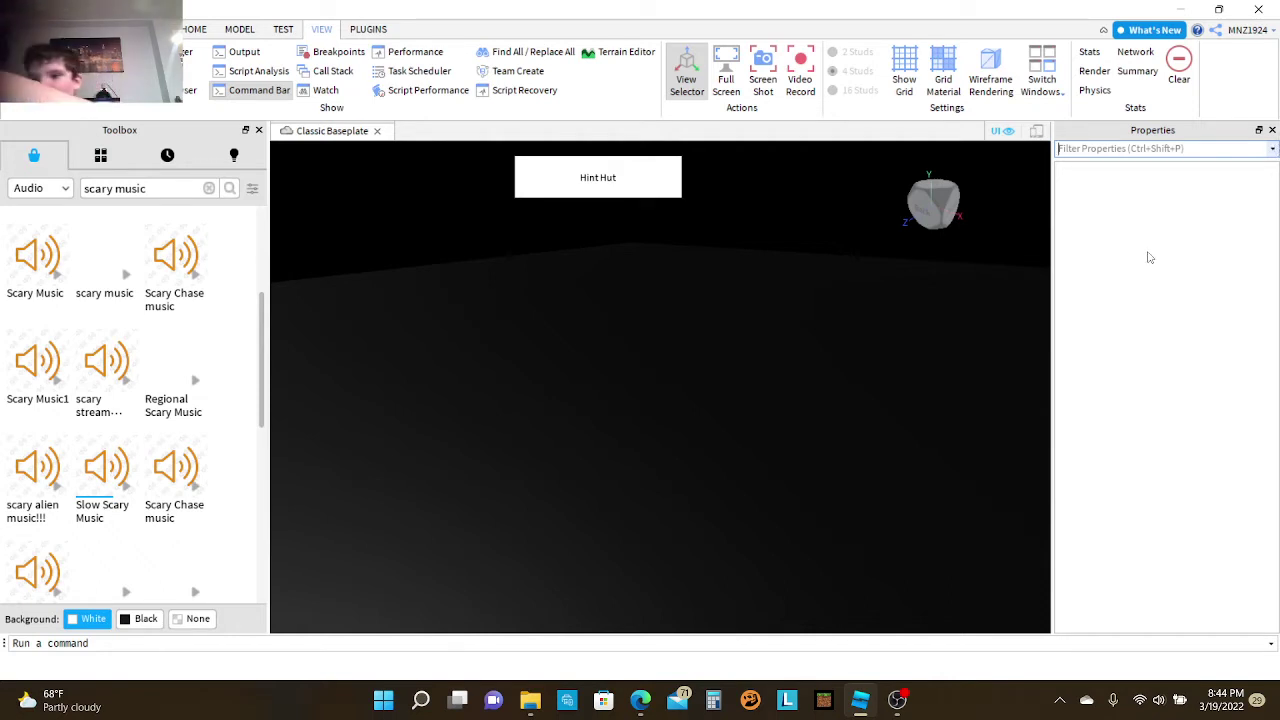
key(ctrl+shift+p)
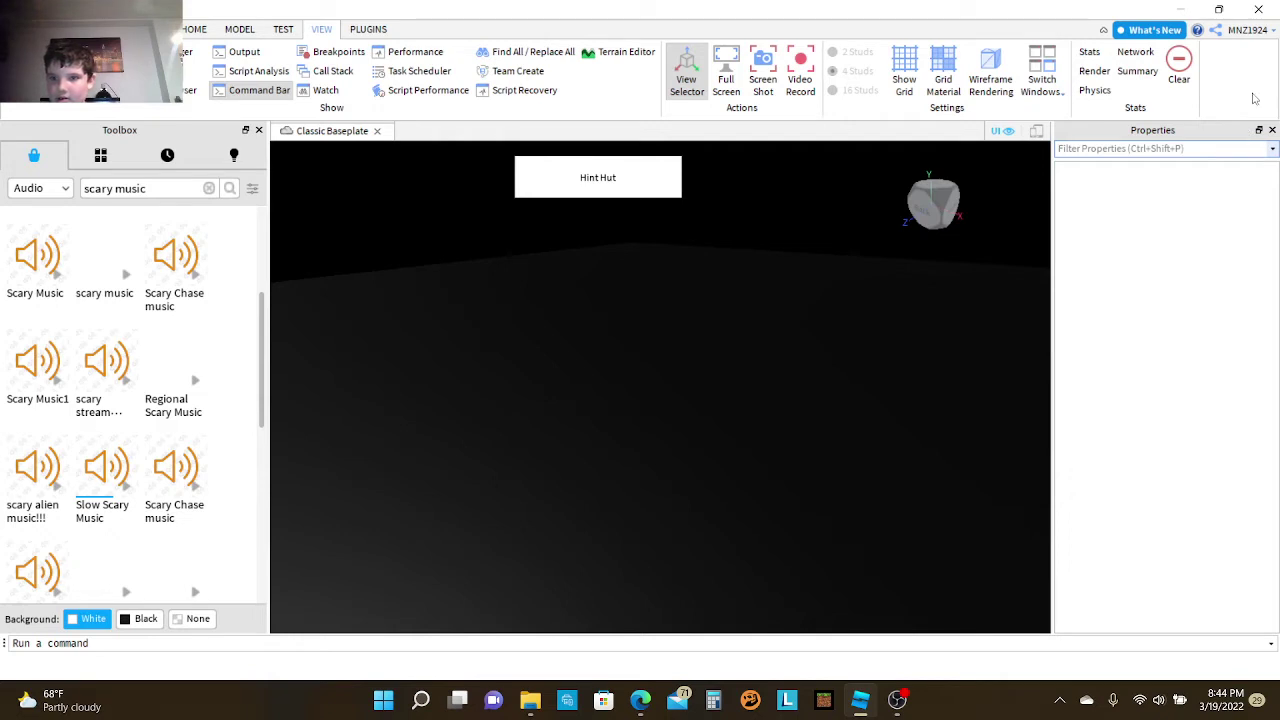
click(1272, 131)
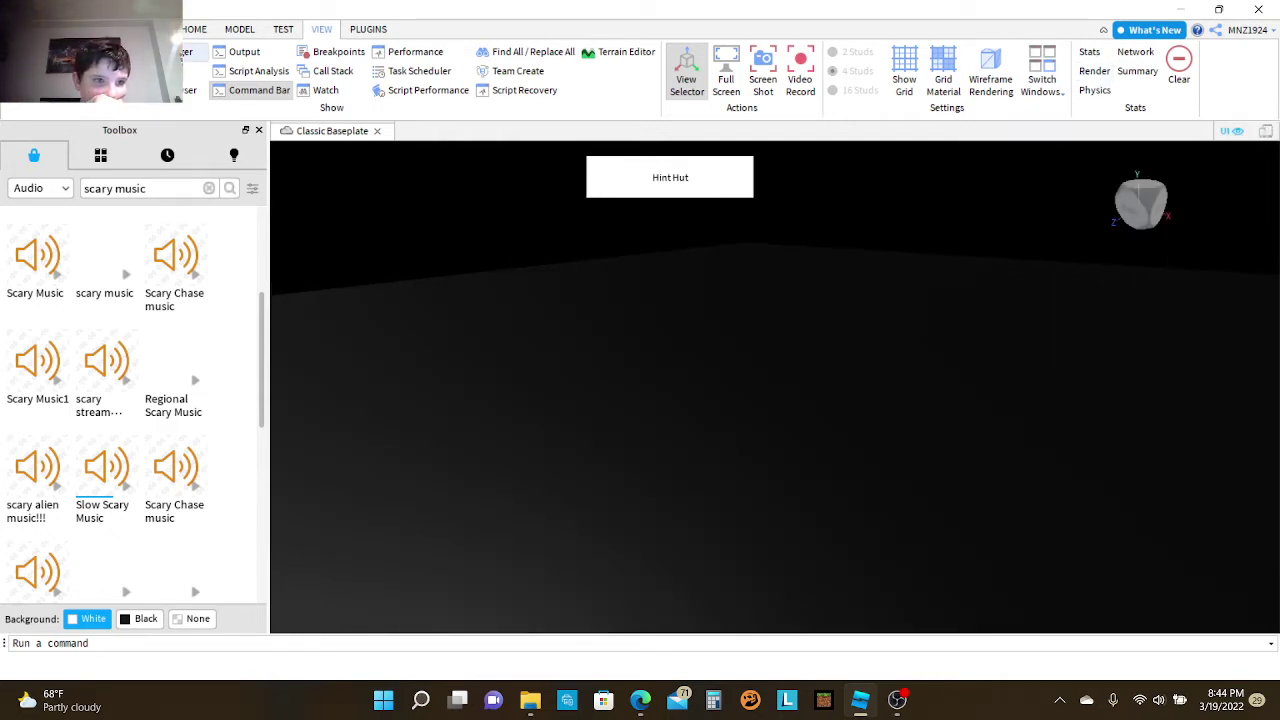
Step: Show the Explorer and delete the duplicate Slow Scary Music sound nested inside the other one
click(24, 71)
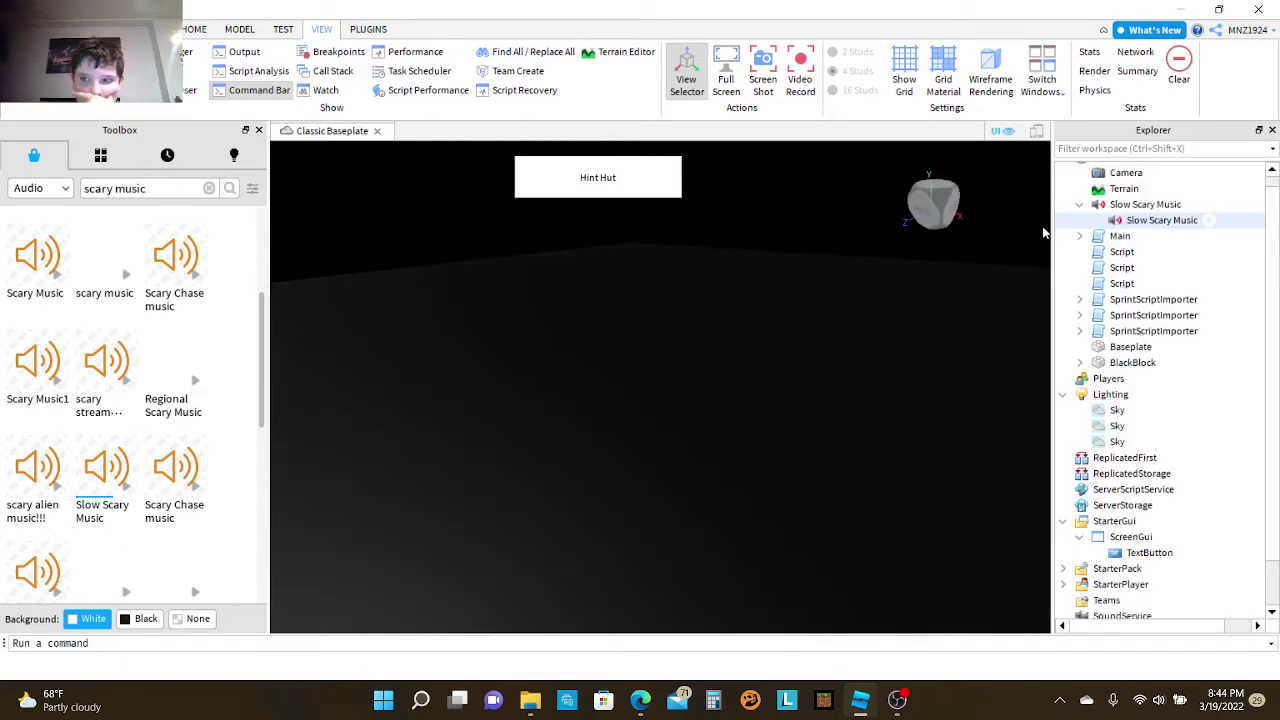
click(1141, 207)
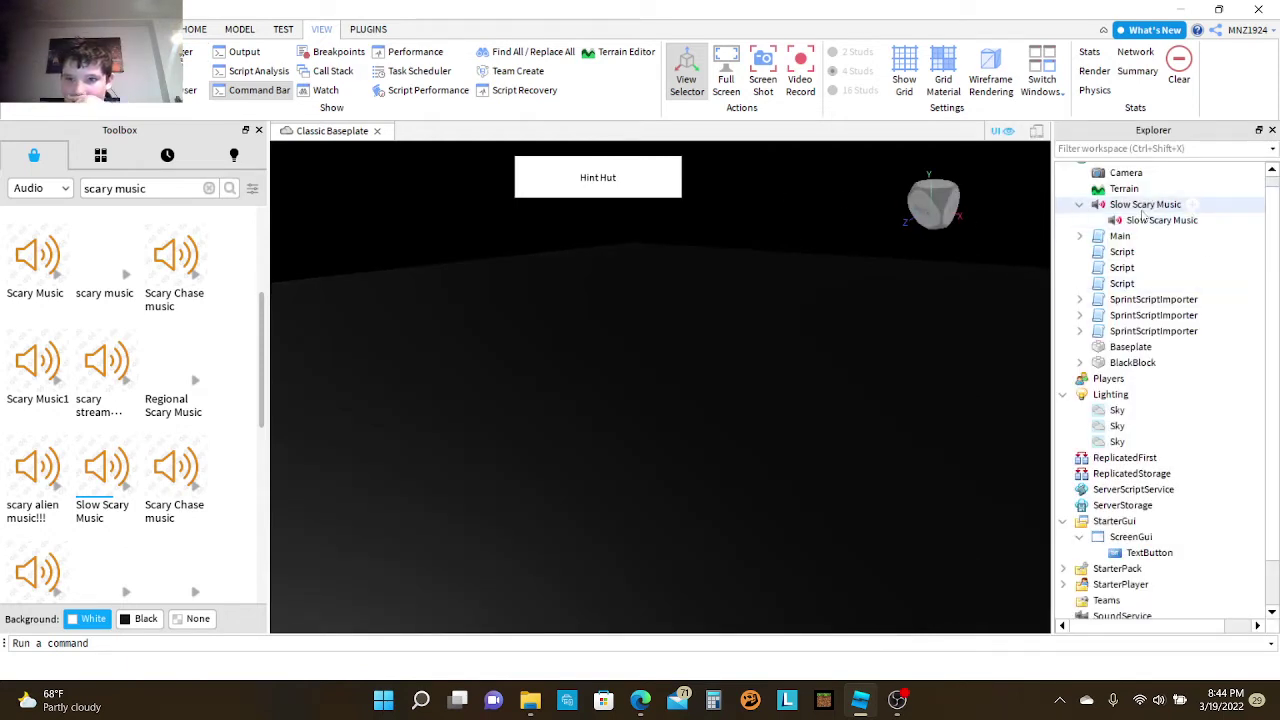
click(1210, 221)
click(1193, 222)
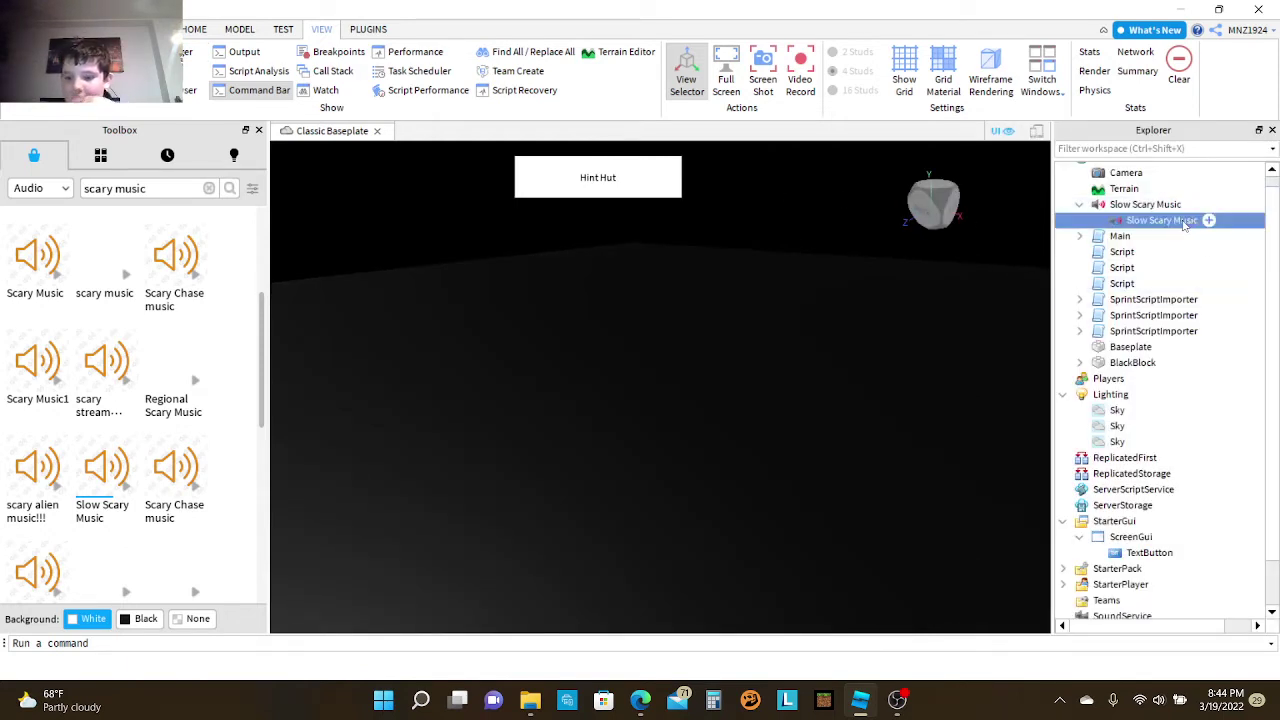
key(Delete)
Step: Examine the objects that can be inserted under the remaining Slow Scary Music sound and the insertion settings
click(1179, 205)
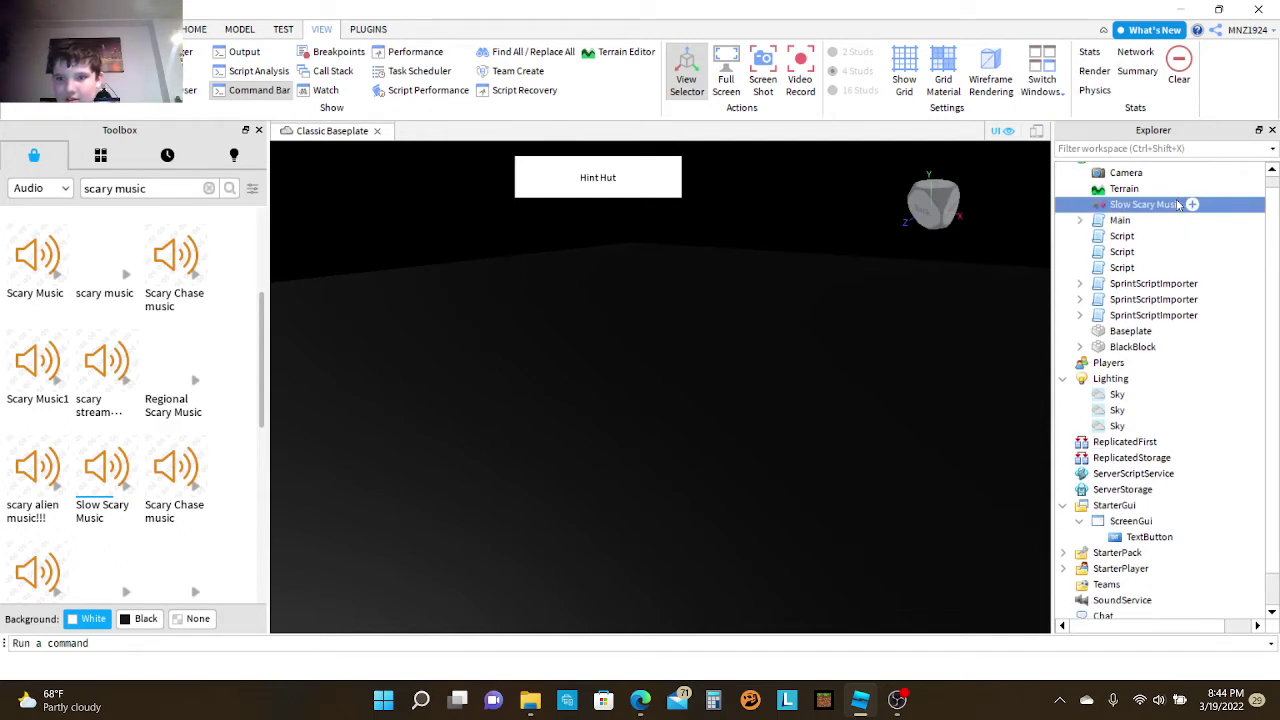
click(1192, 204)
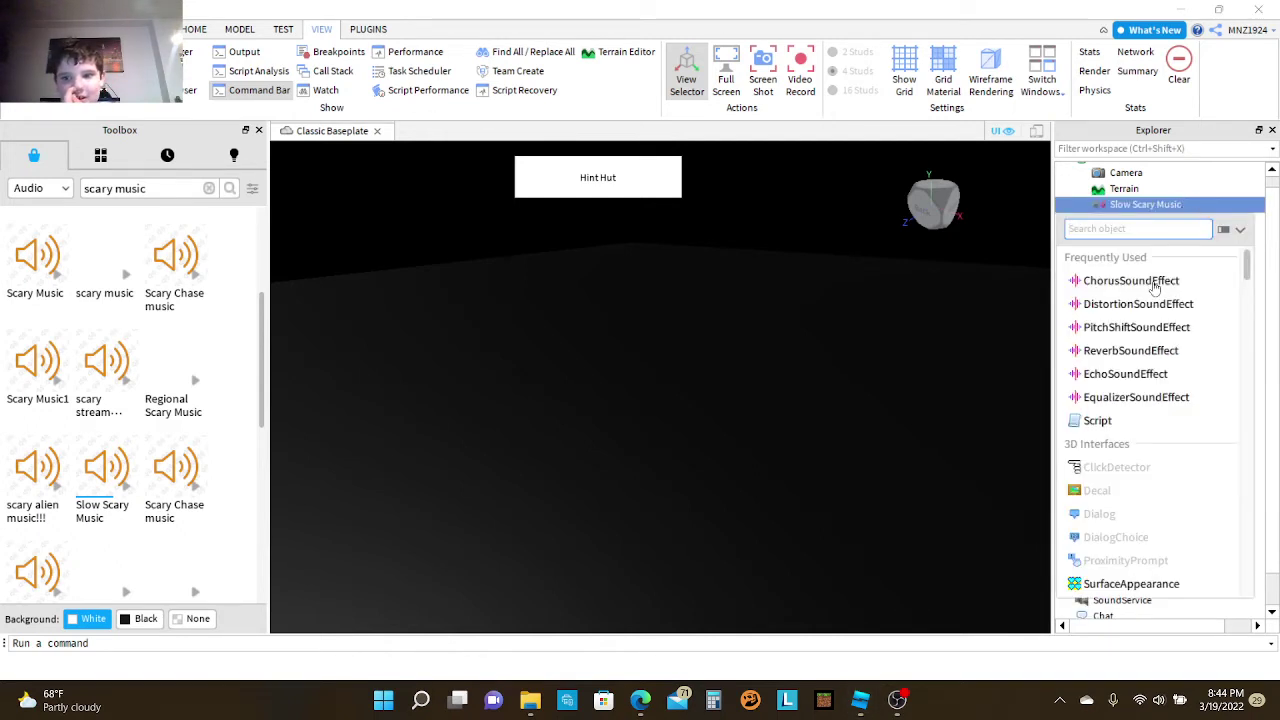
click(1133, 205)
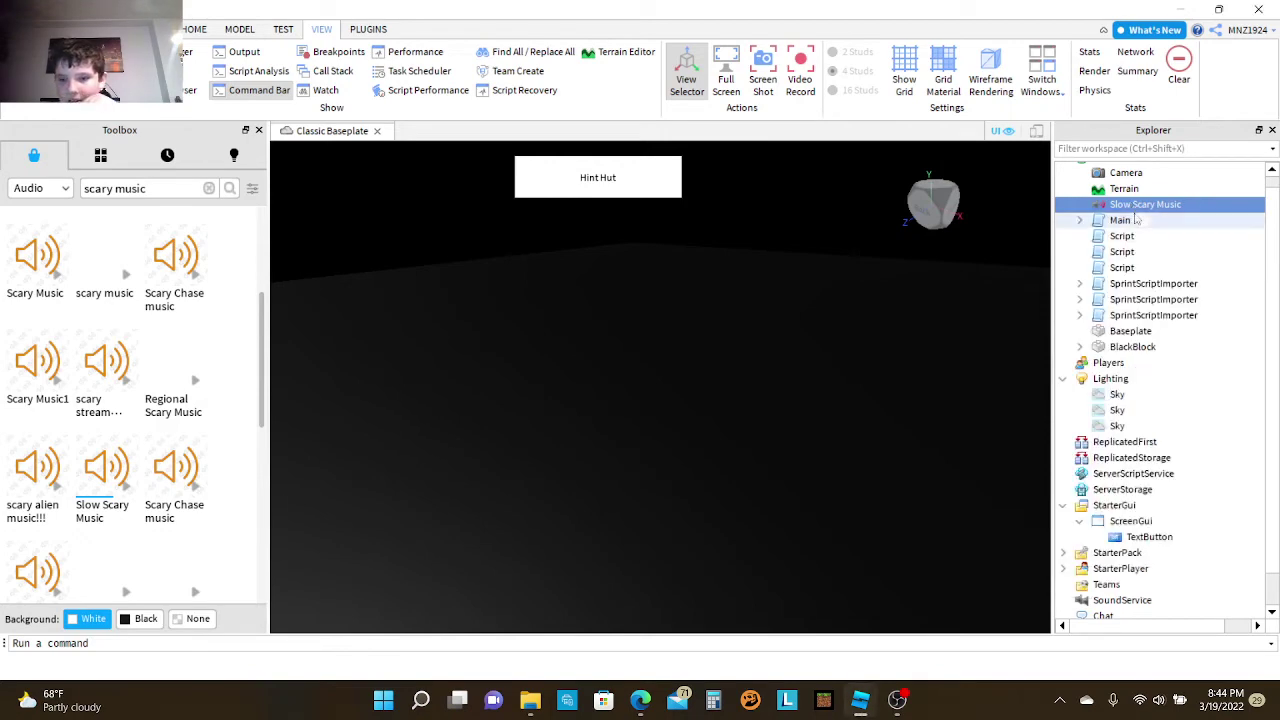
click(1192, 204)
scroll(1170, 514, down, 10)
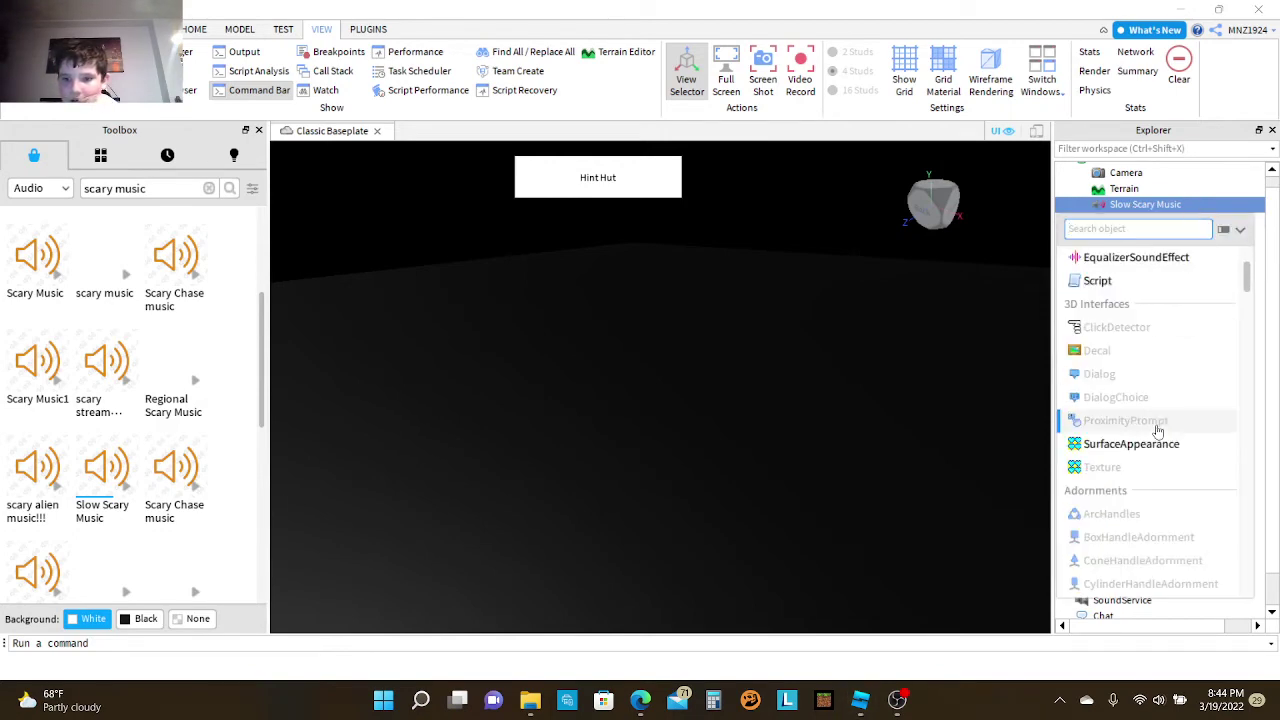
scroll(1170, 514, down, 5)
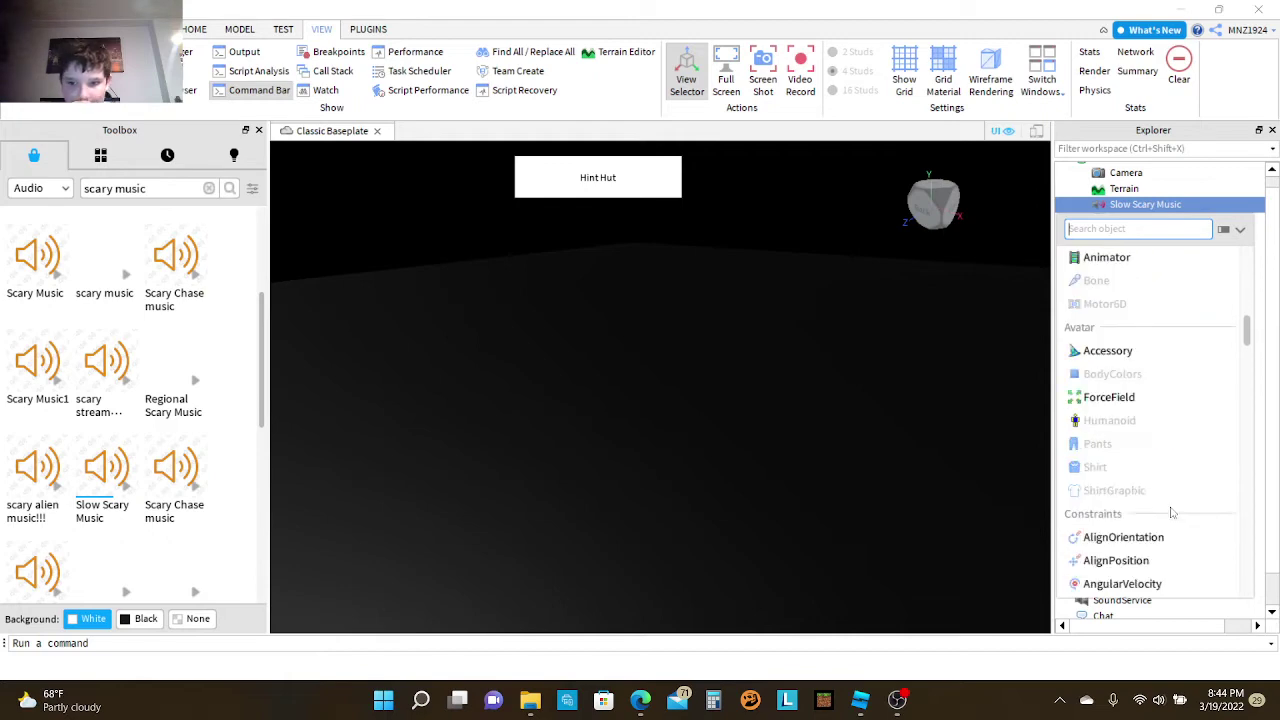
scroll(1175, 507, up, 5)
scroll(1175, 507, down, 5)
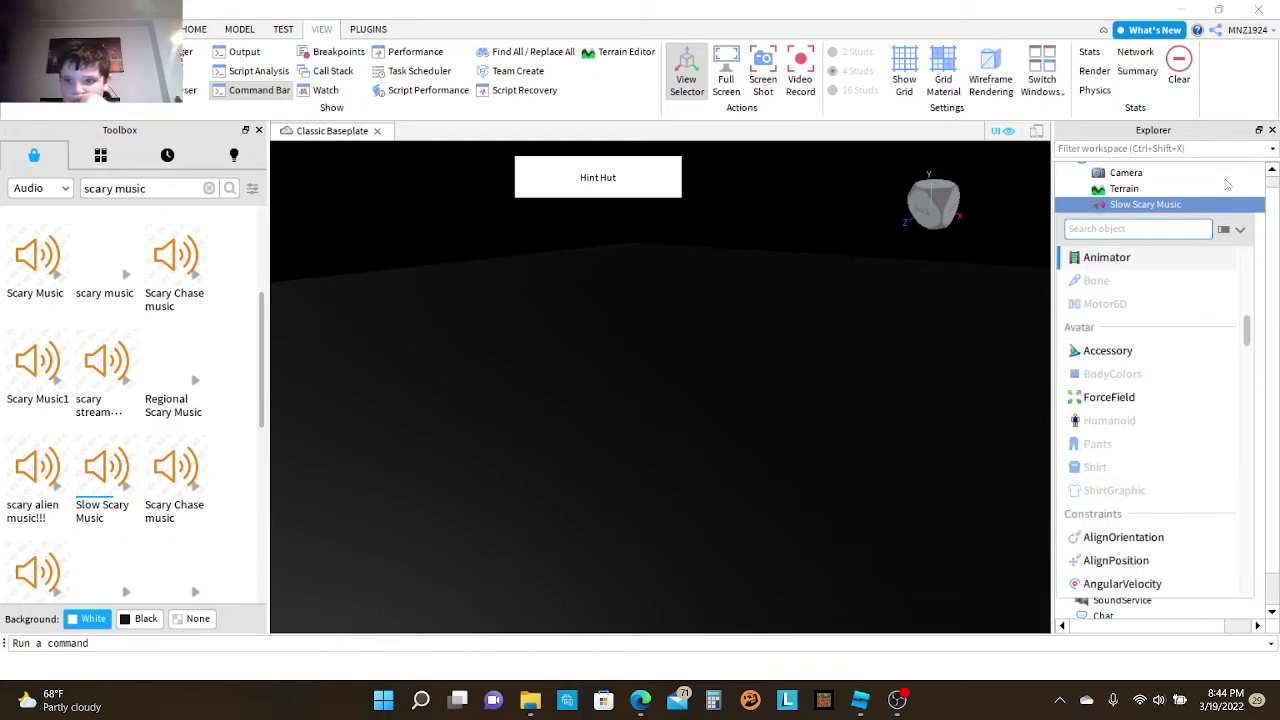
click(1240, 230)
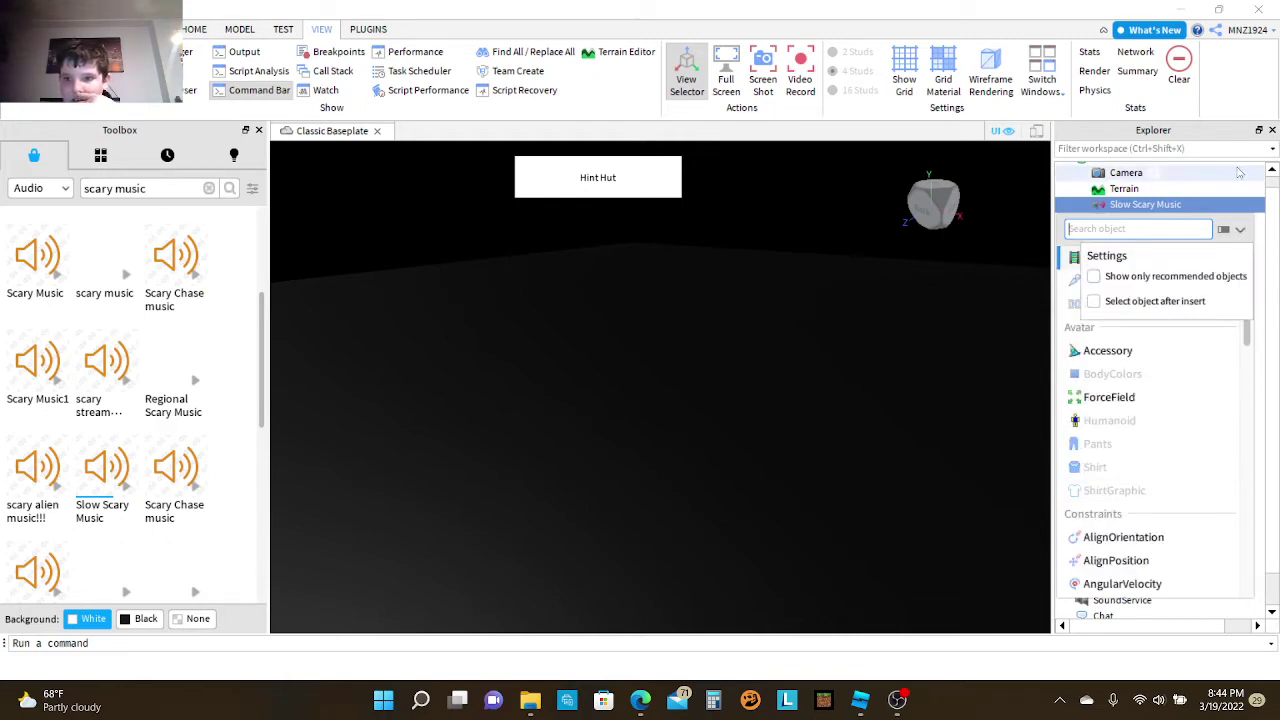
click(1205, 204)
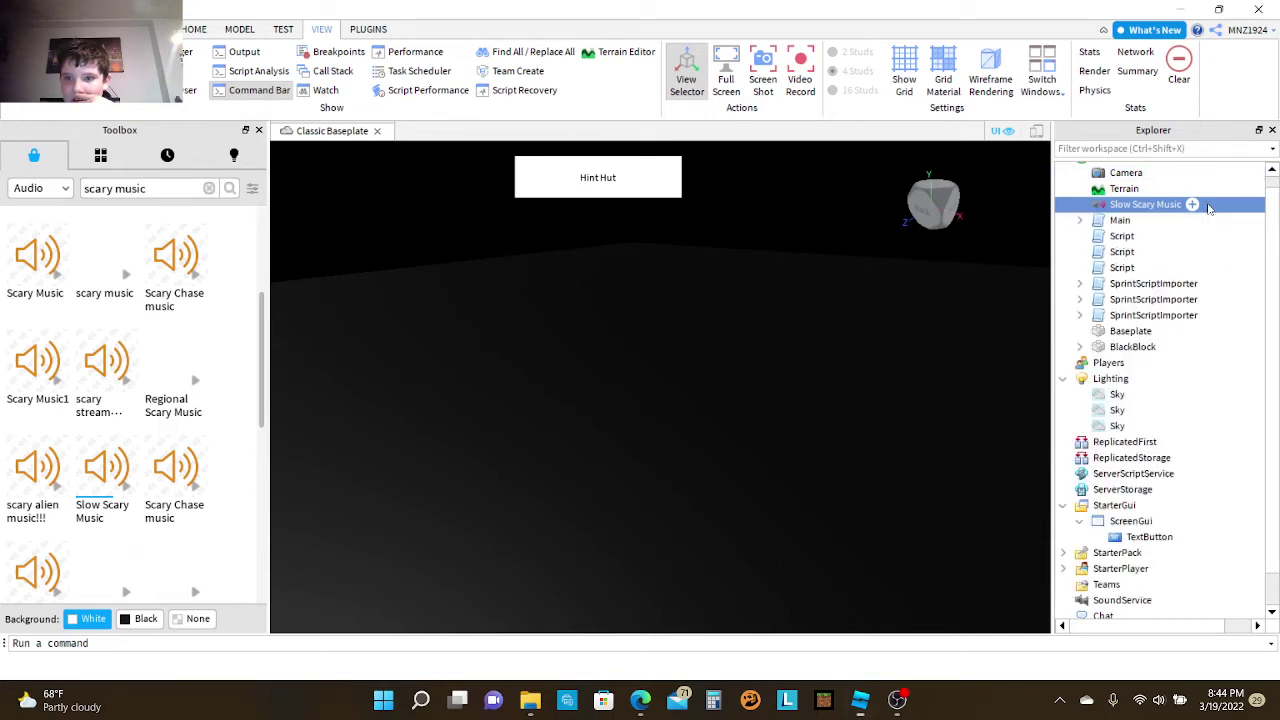
click(1133, 207)
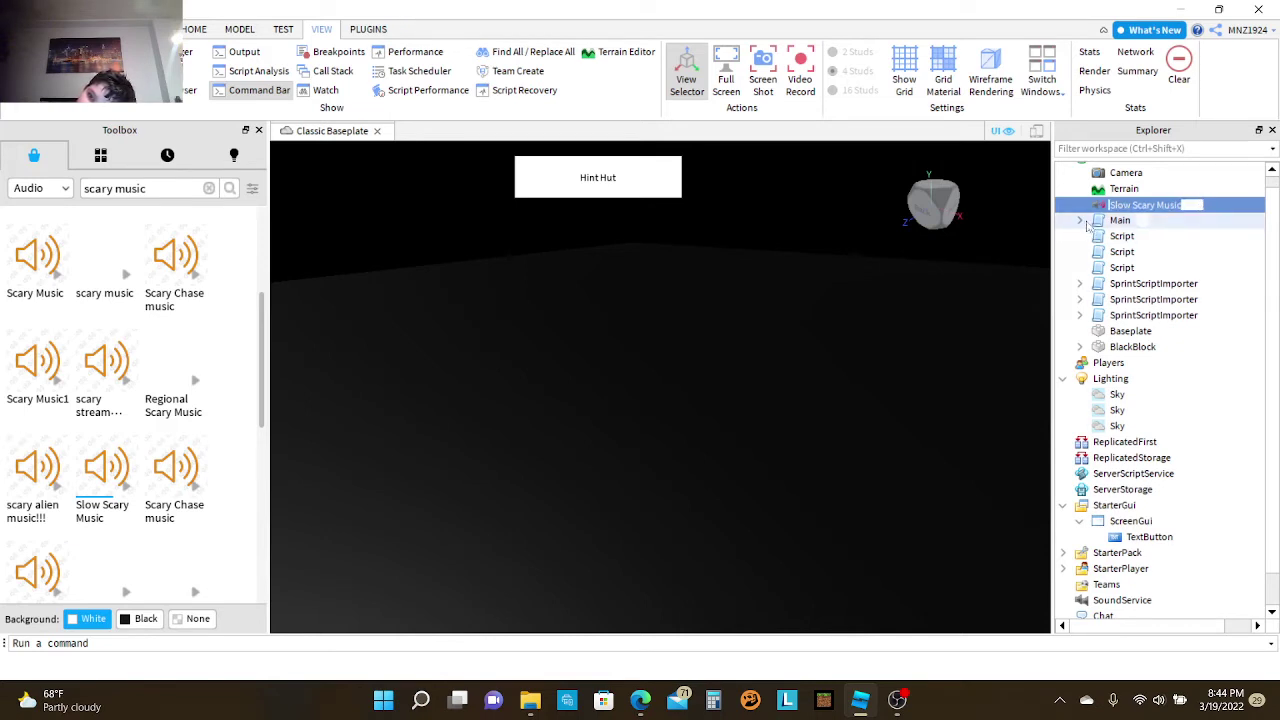
click(1075, 205)
click(1075, 205)
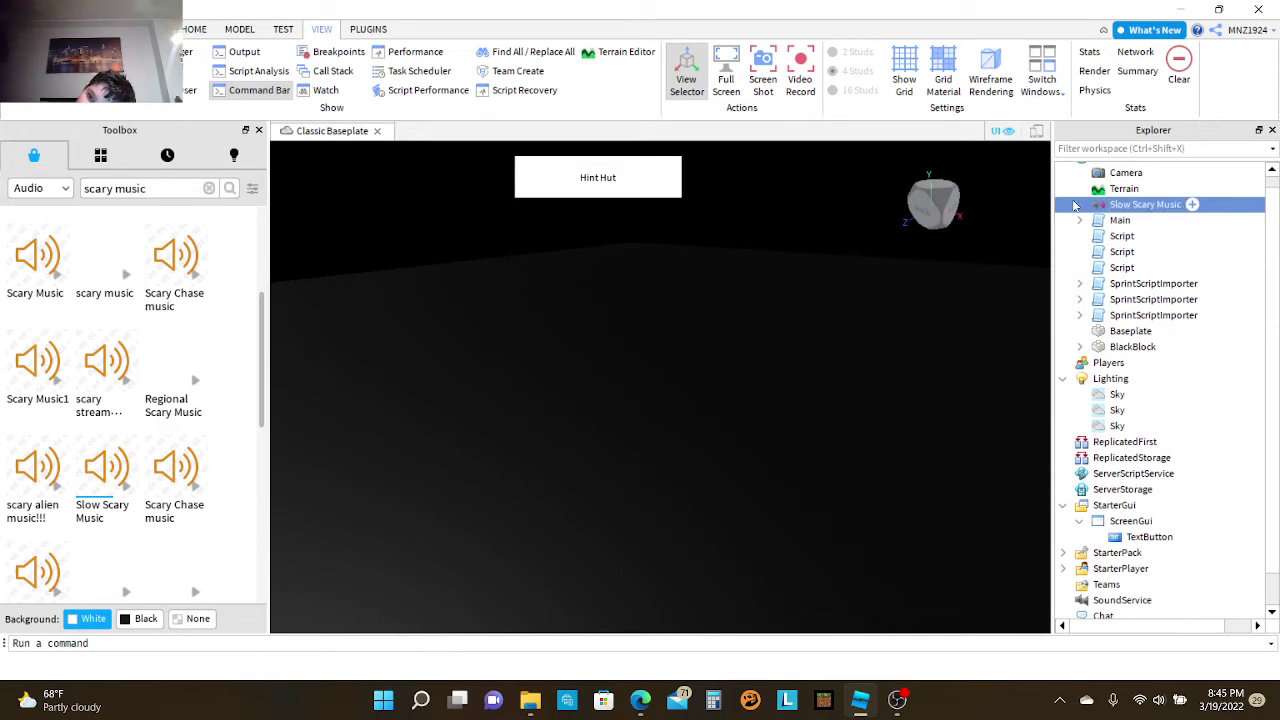
click(1076, 205)
click(1081, 210)
click(1081, 210)
mouse_move(1082, 222)
mouse_down()
mouse_move(1080, 296)
mouse_move(1085, 221)
mouse_move(1100, 206)
mouse_up()
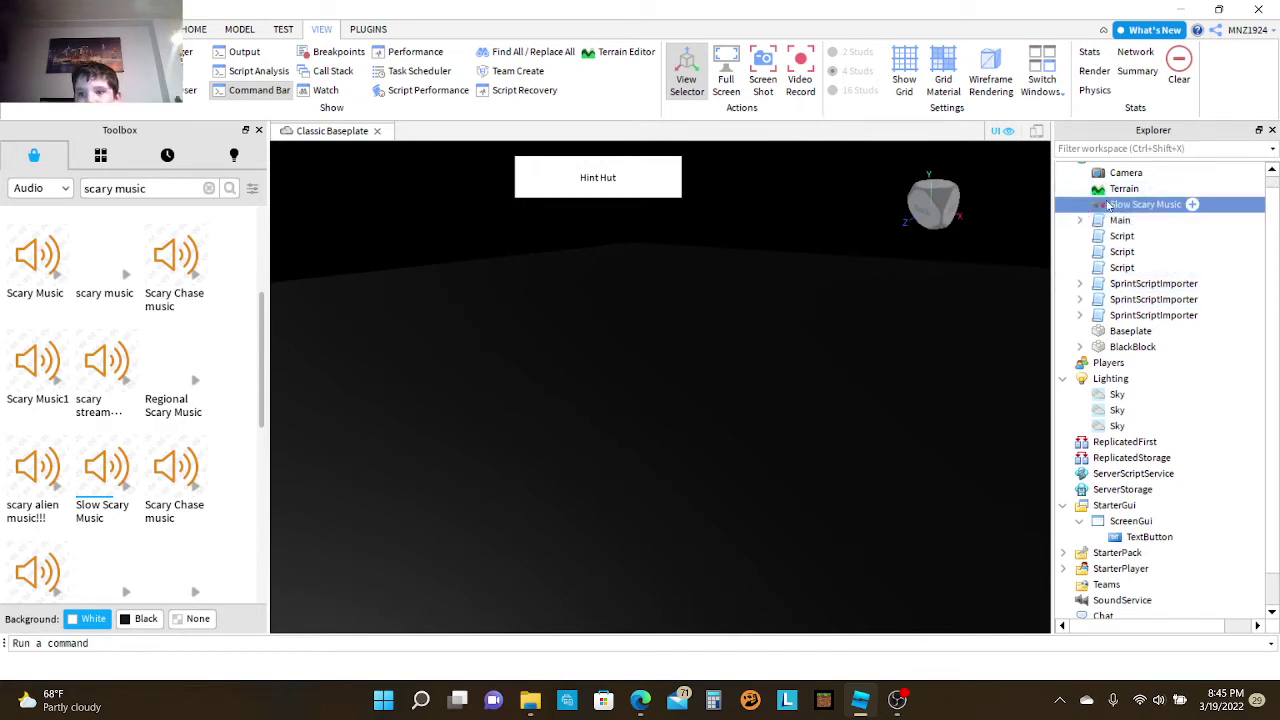
click(1192, 204)
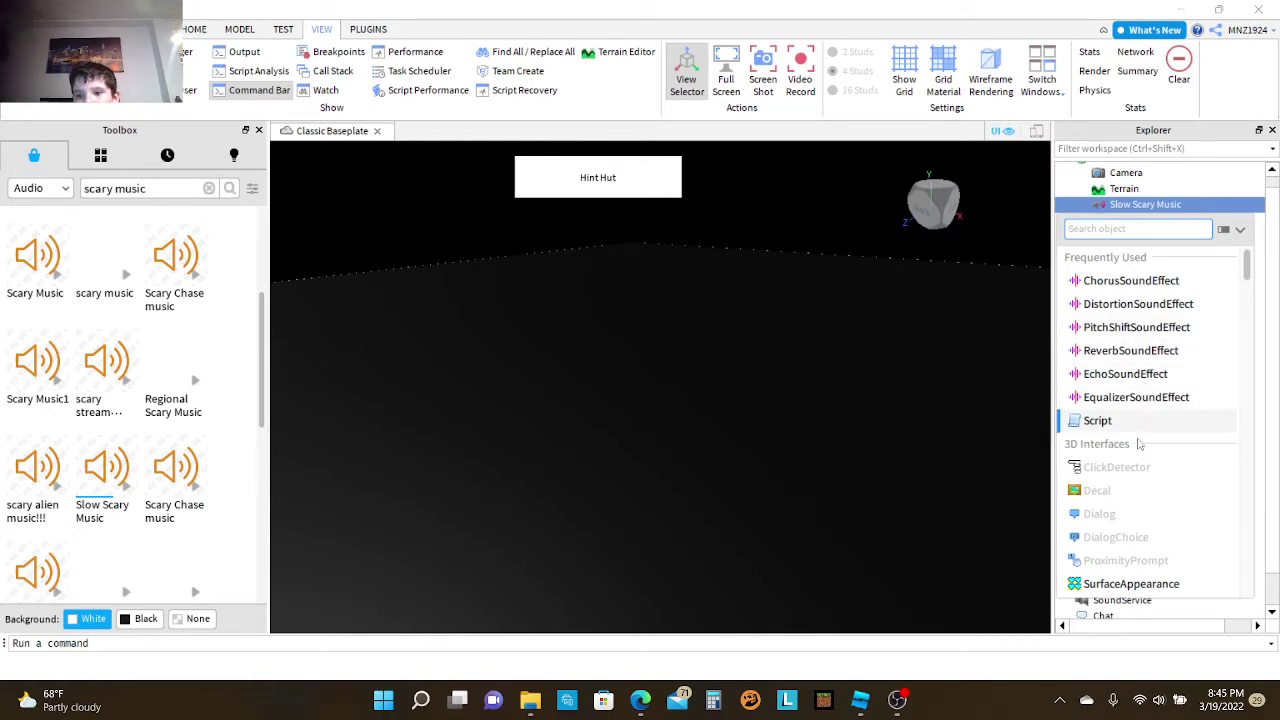
scroll(1140, 446, down, 10)
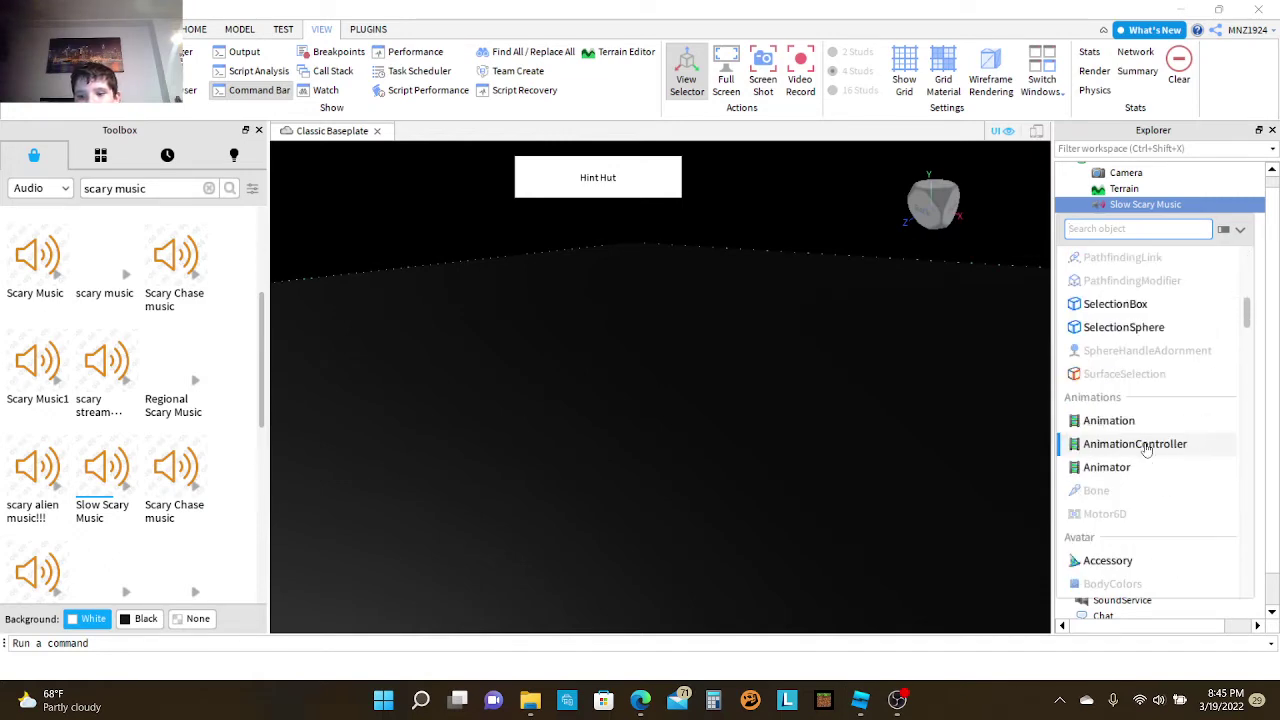
scroll(1147, 450, up, 3)
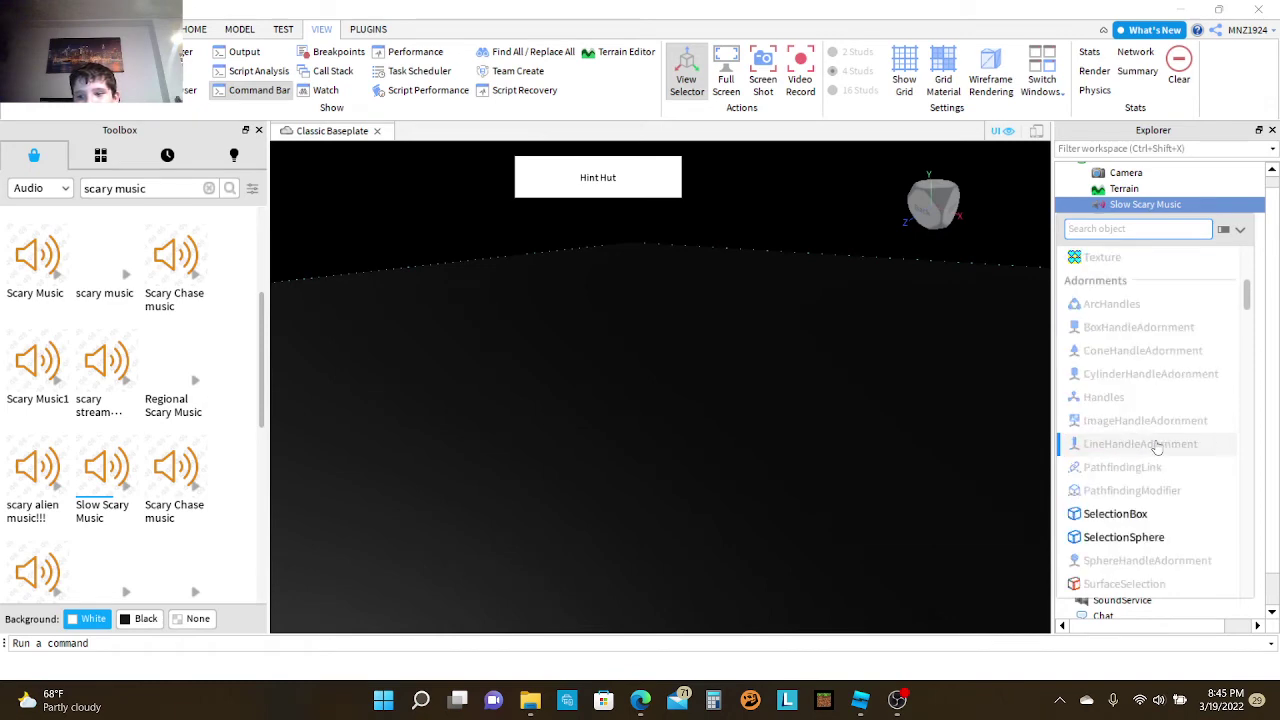
scroll(1158, 446, down, 6)
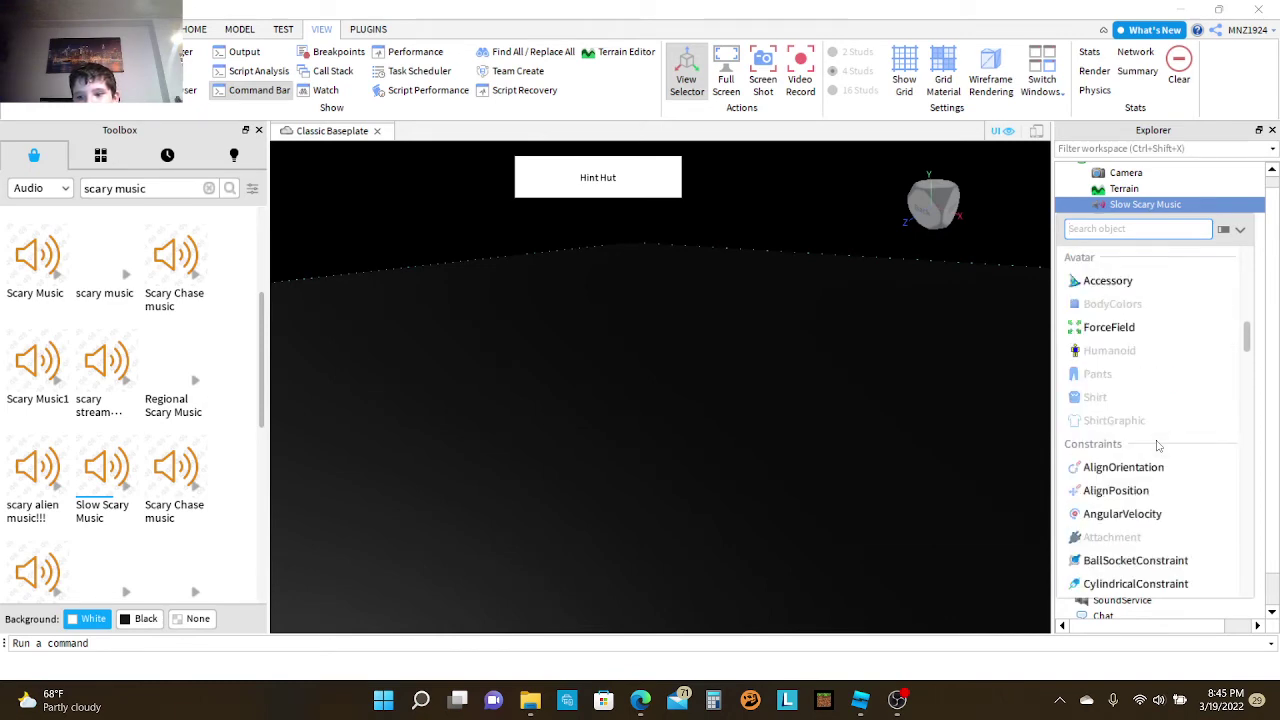
scroll(1158, 446, down, 2)
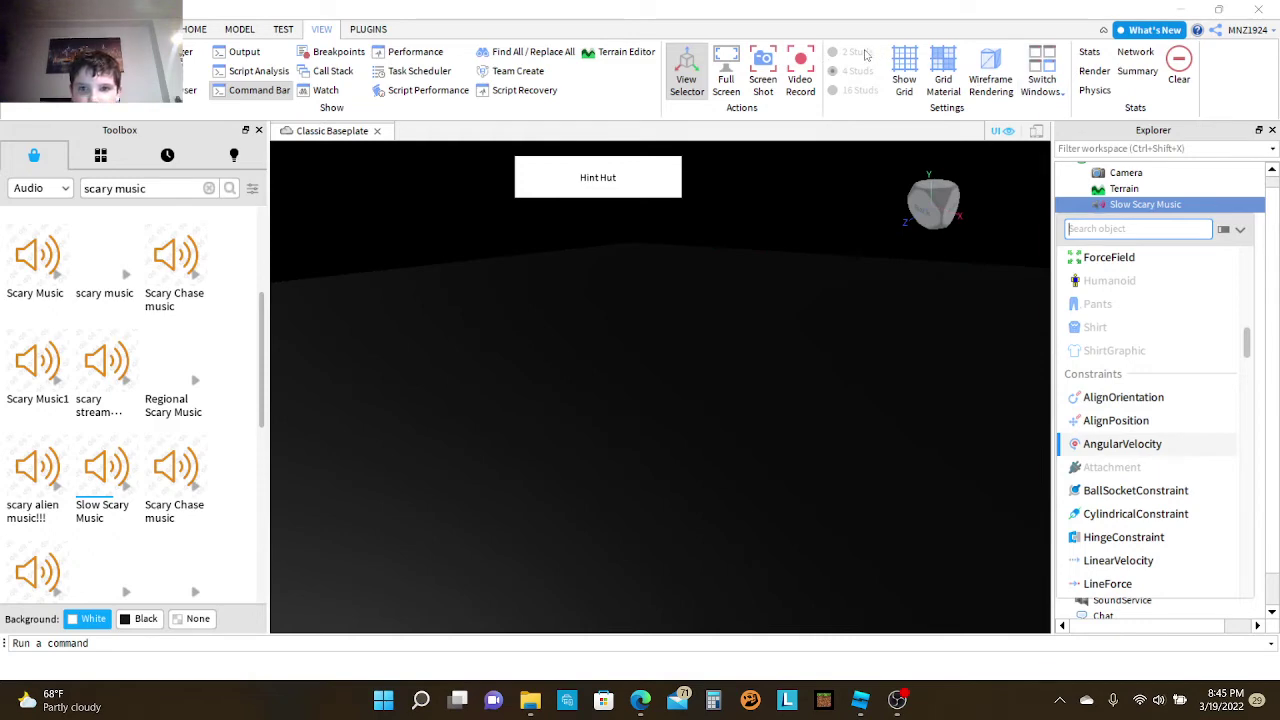
Step: Playtest the place with the flashlight equipped to check the Hint Hut button and the music, and leave the test
click(194, 29)
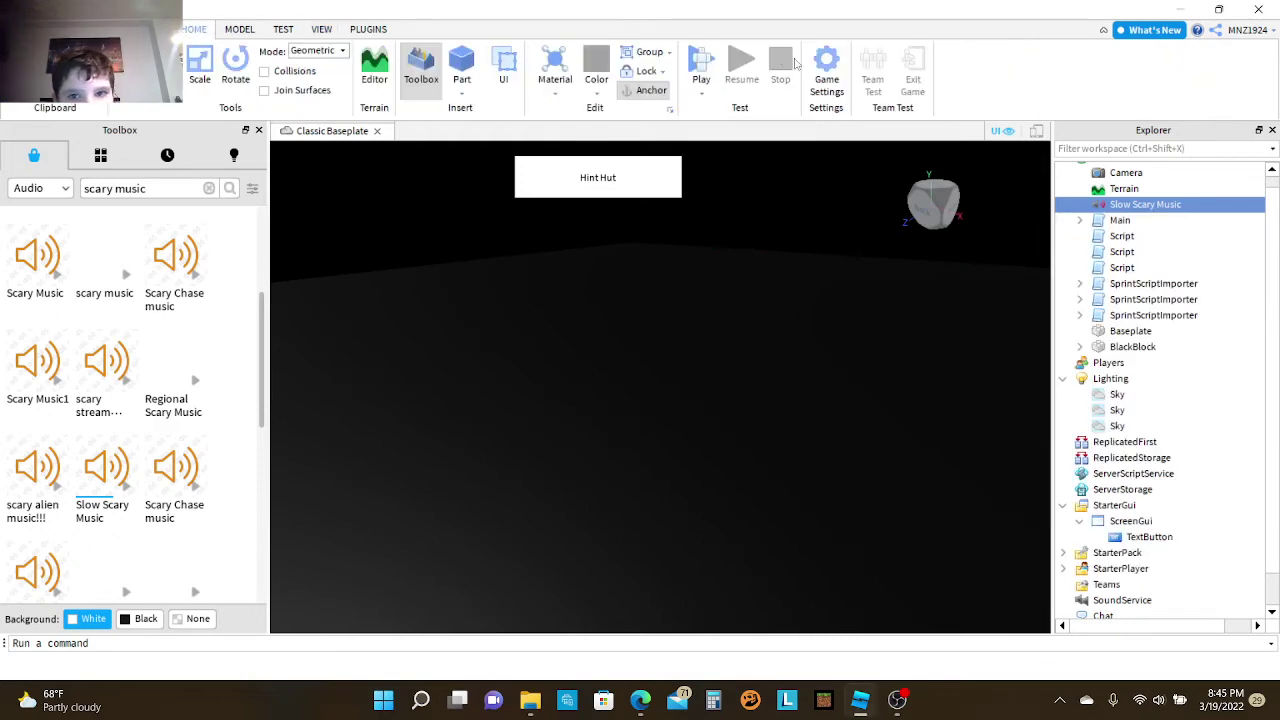
click(701, 62)
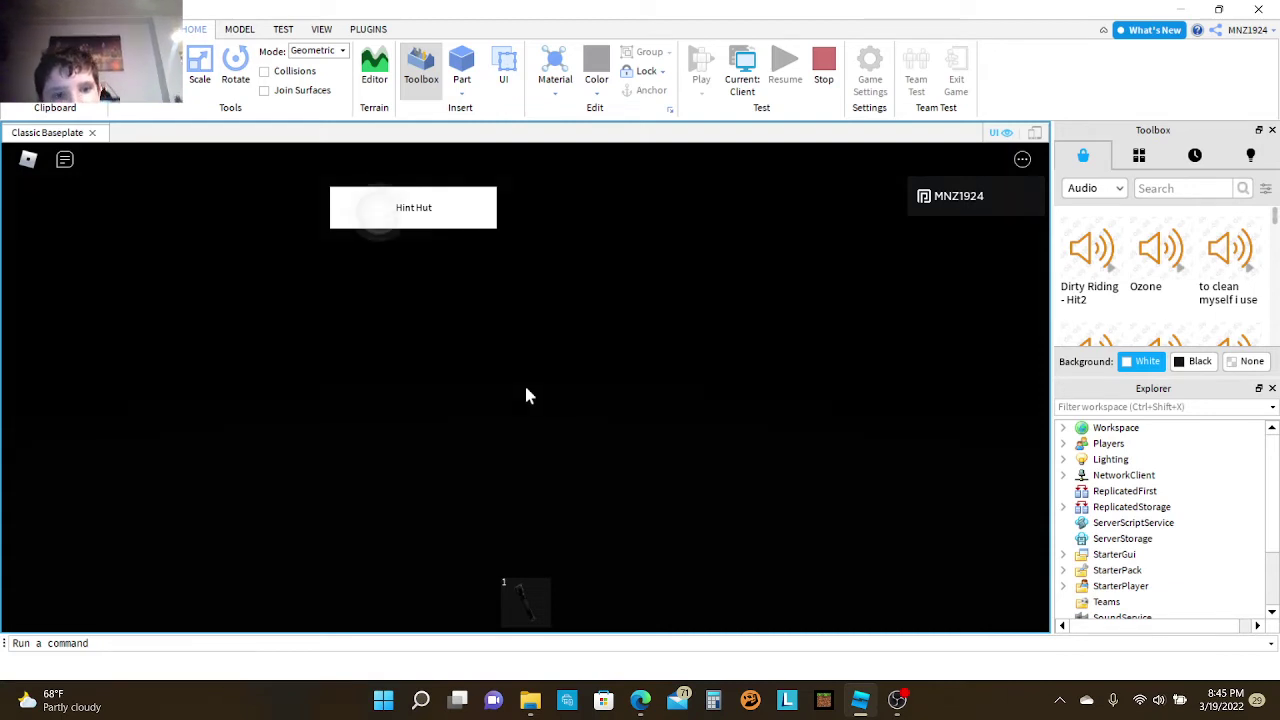
key(Escape)
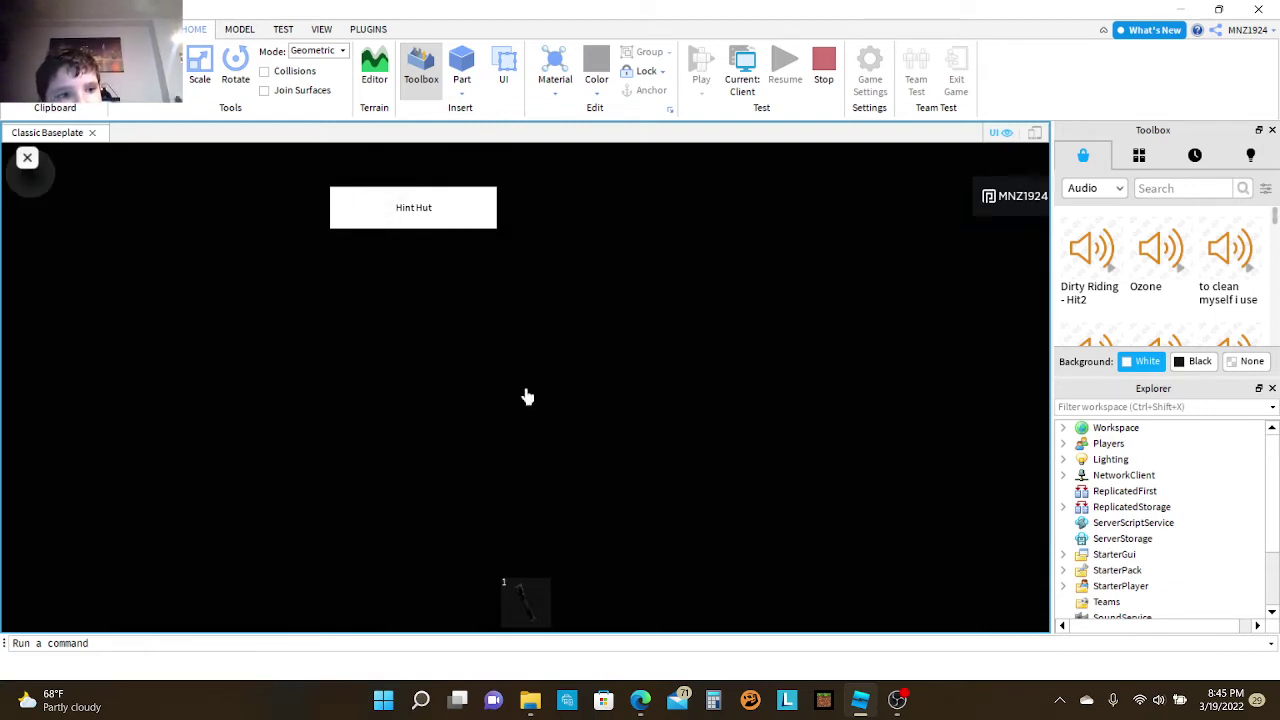
click(766, 603)
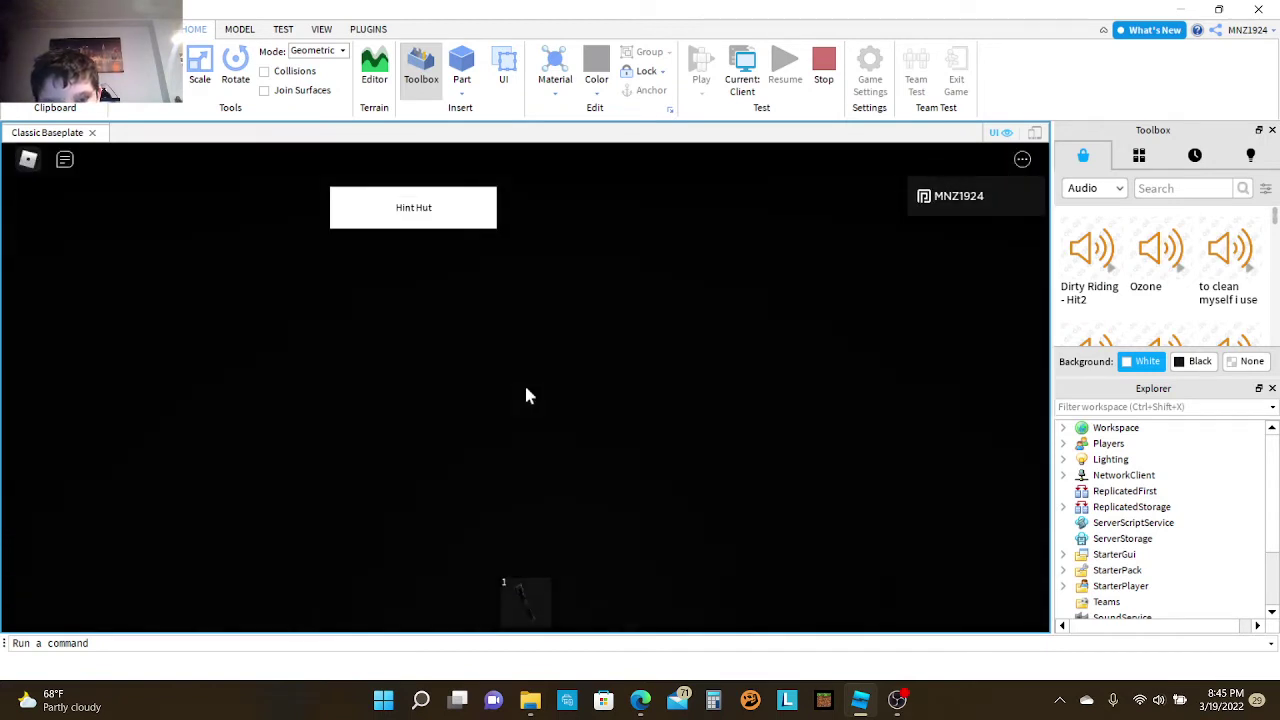
key(1)
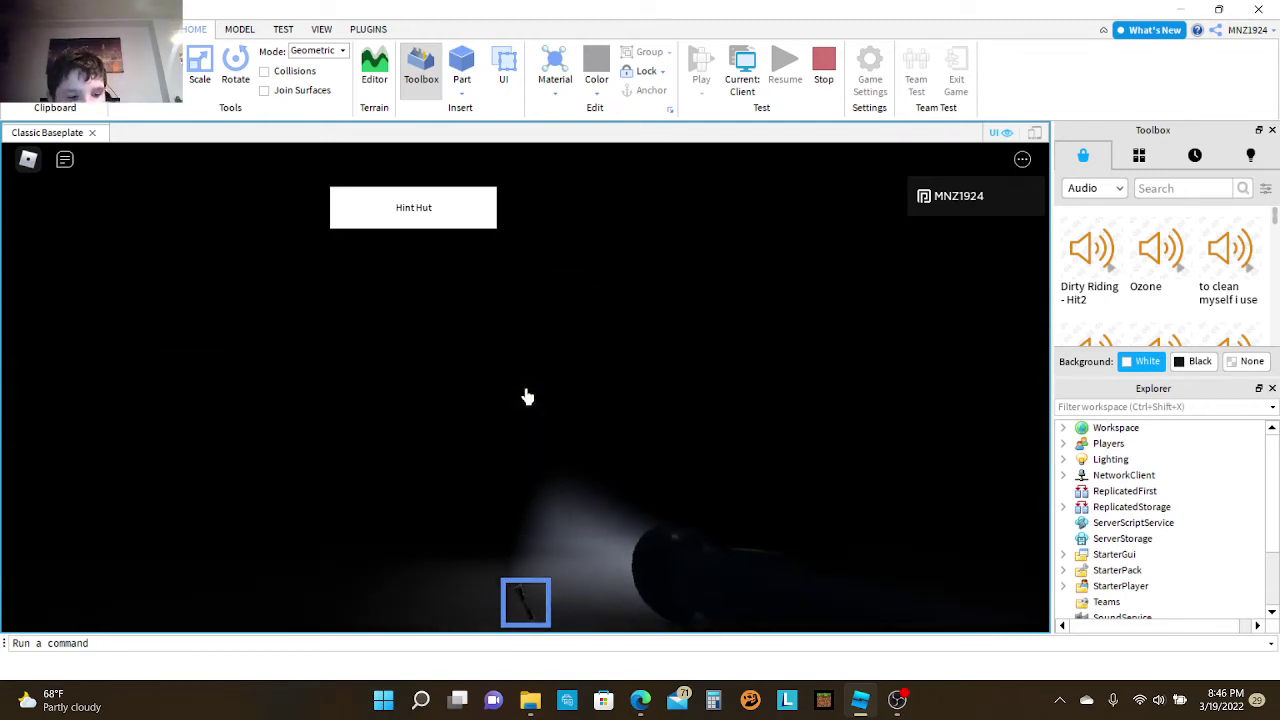
key(Escape)
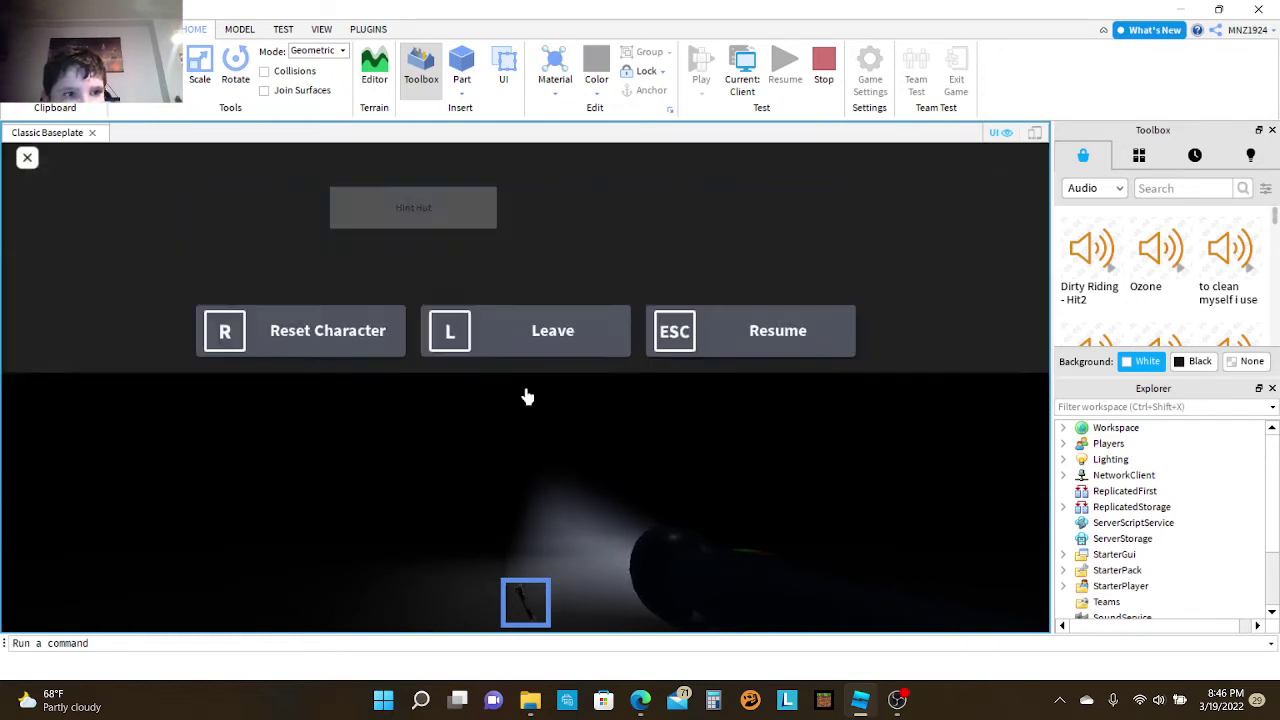
click(500, 598)
click(449, 441)
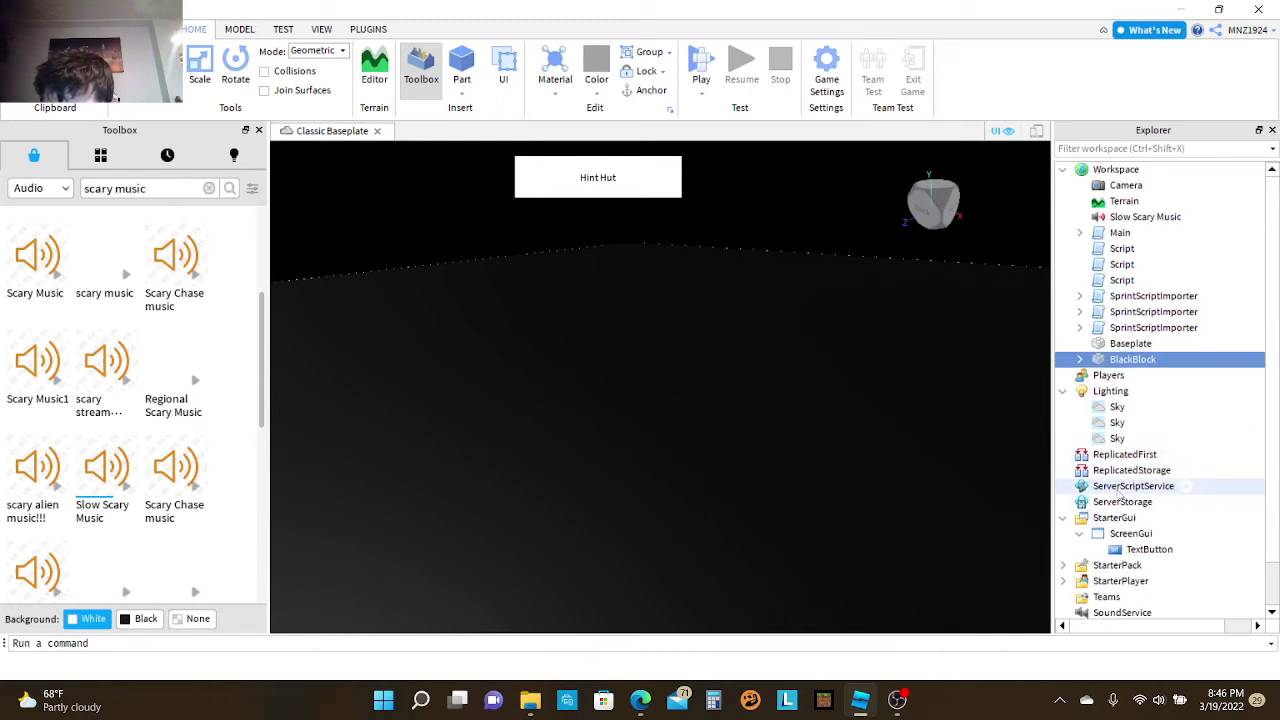
Step: Move the Hint Hut button to about 349 px from the left, up against the screen's upper edge
scroll(1125, 495, up, 1)
click(1152, 550)
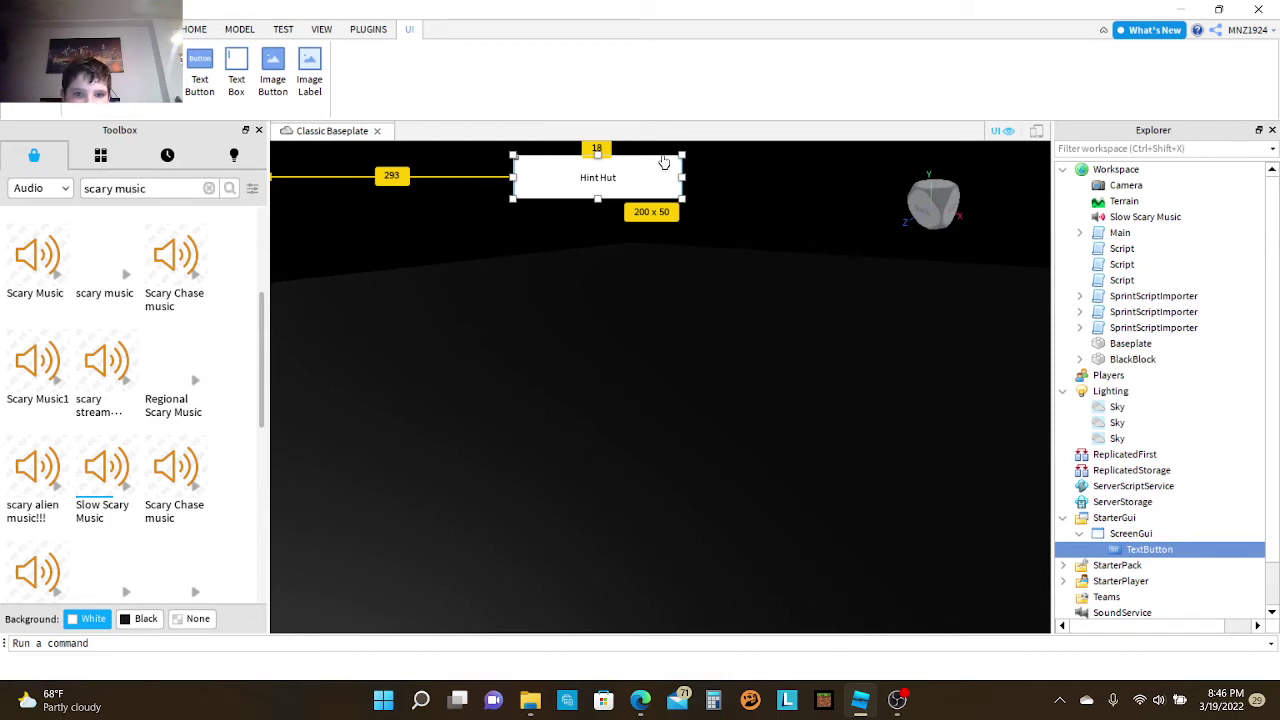
click(598, 180)
drag(597, 178, 645, 170)
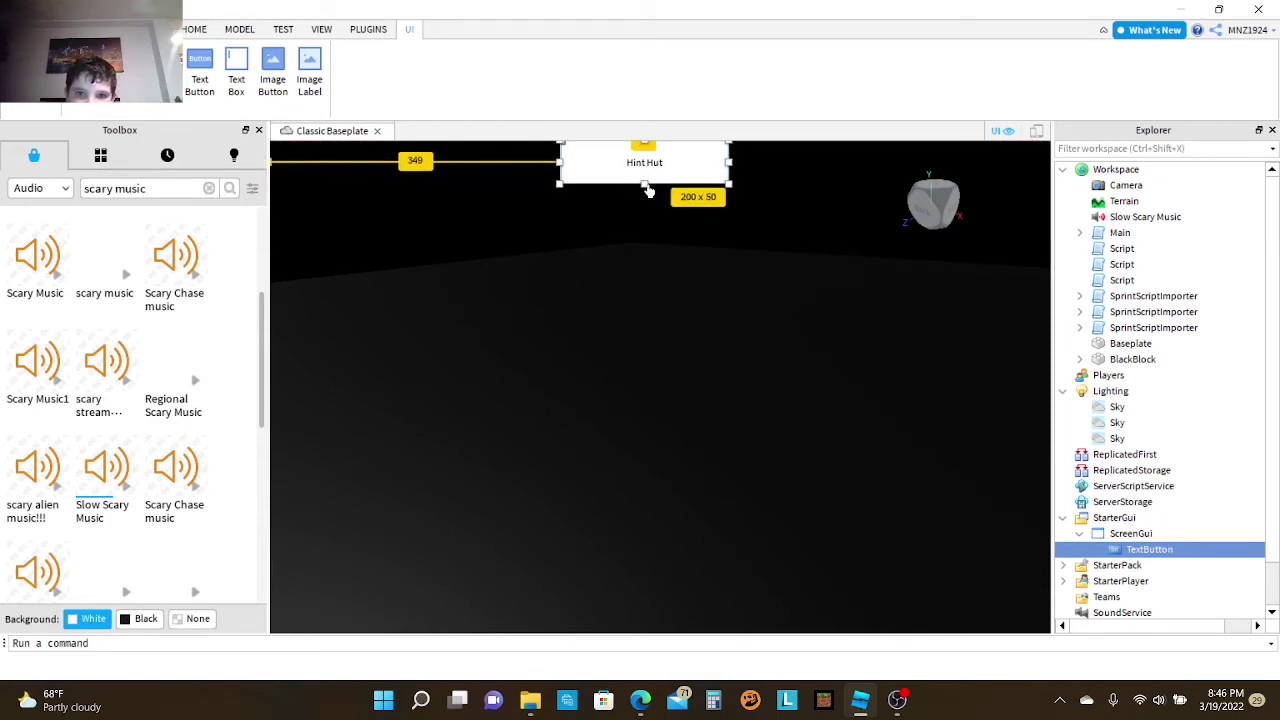
click(645, 212)
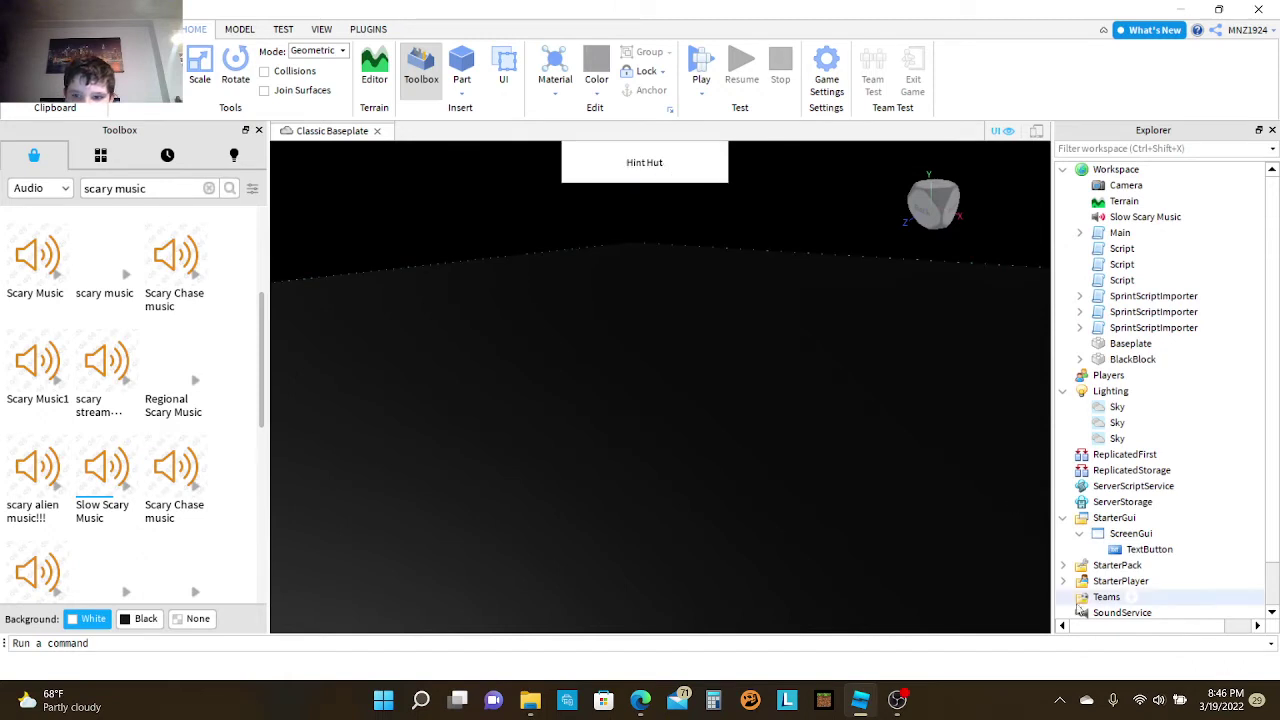
Step: Delete the Hint Hut text button from the screen UI
click(1149, 549)
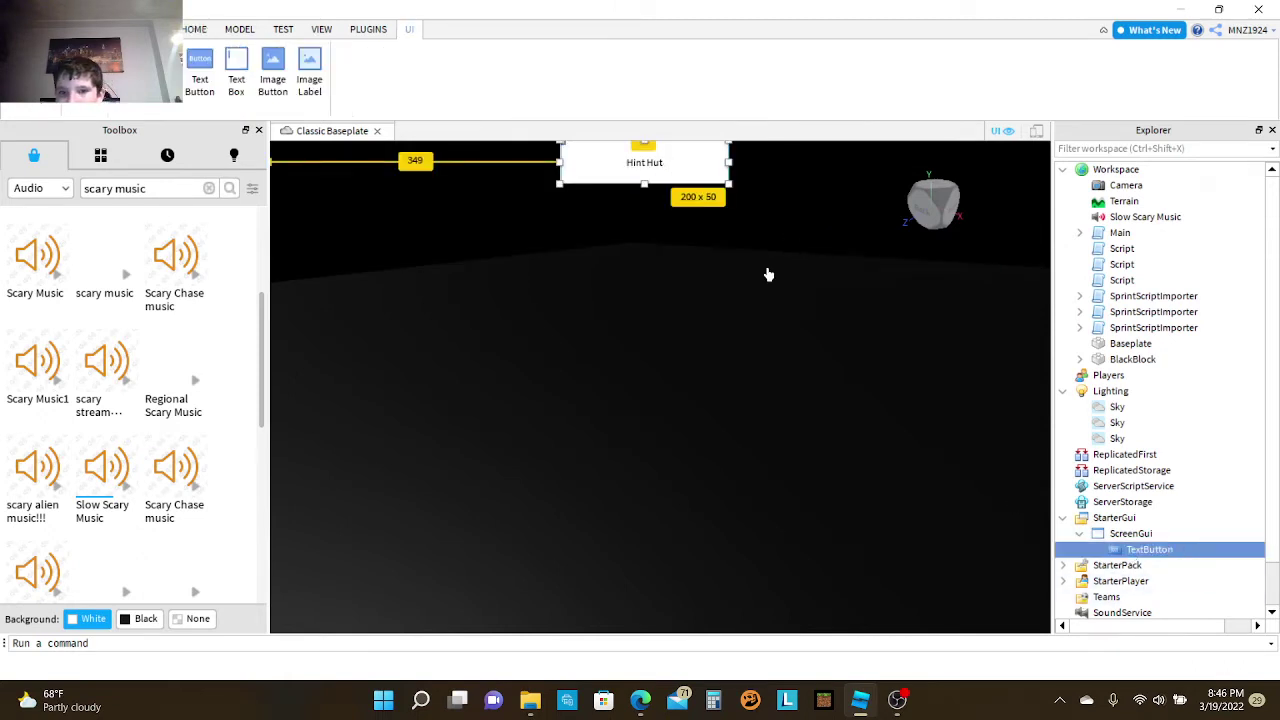
key(Delete)
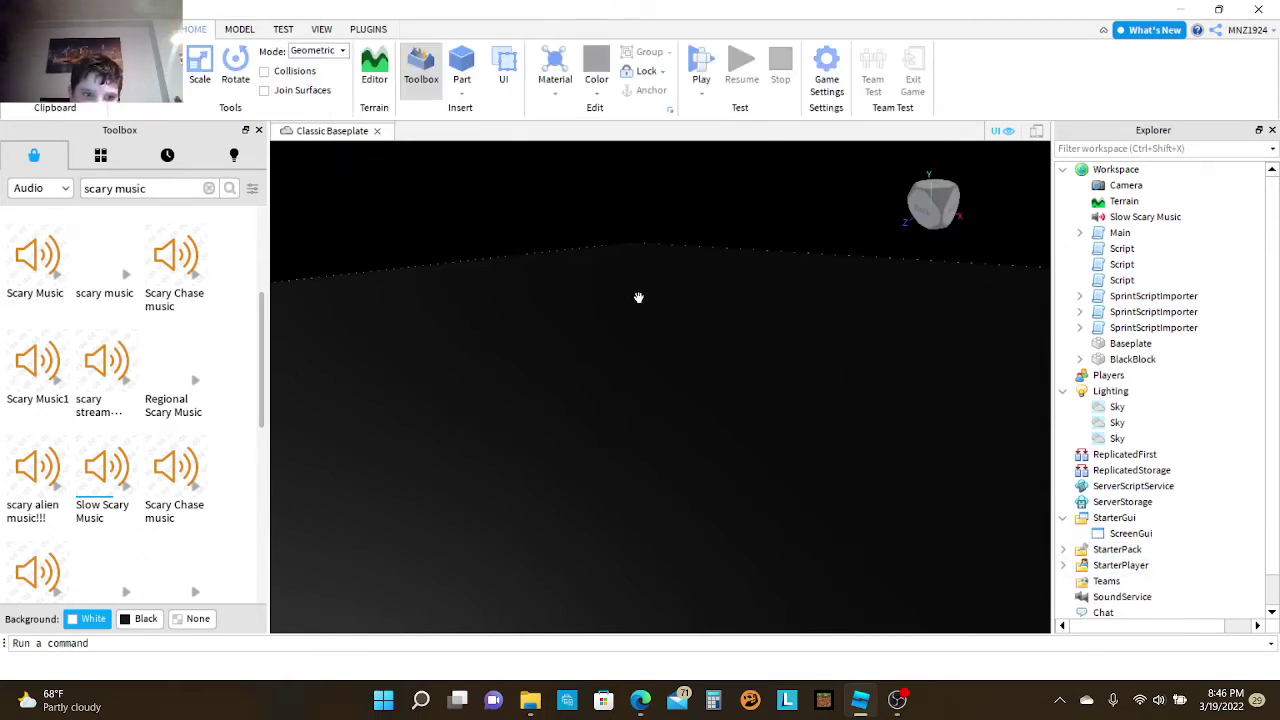
Step: Insert a Script under the Slow Scary Music sound and close its code editor
click(1140, 217)
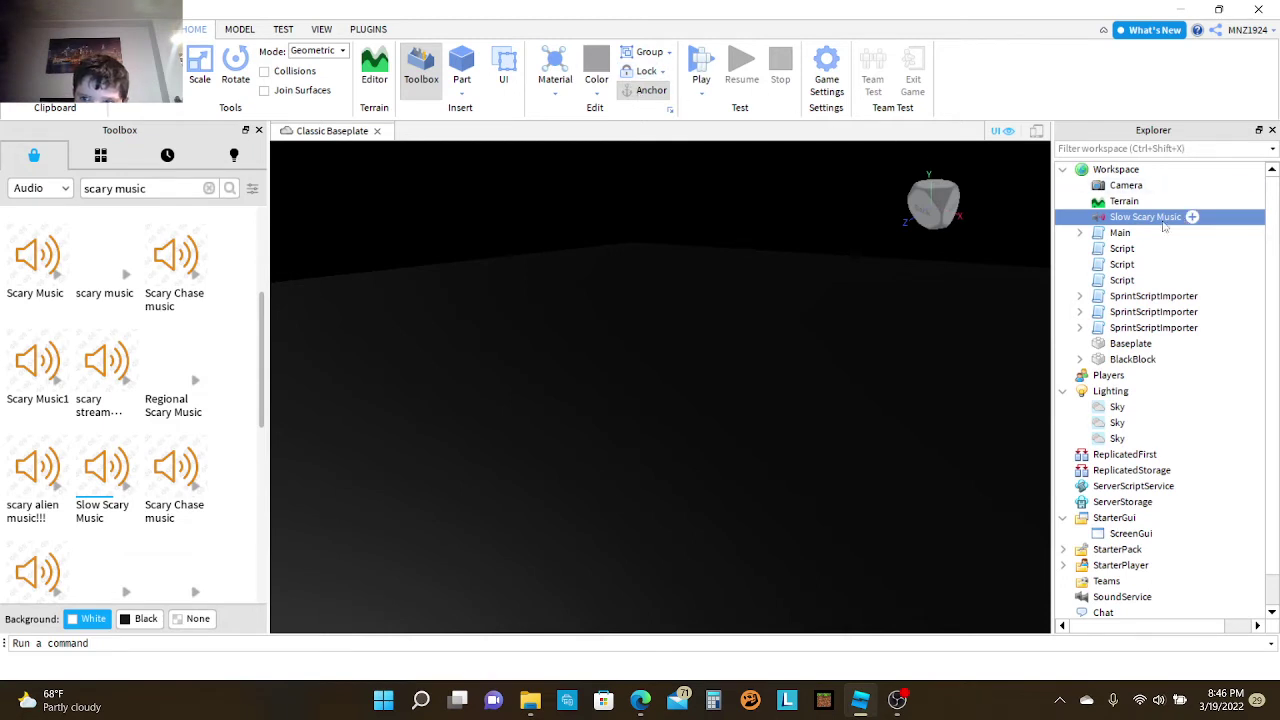
click(1192, 218)
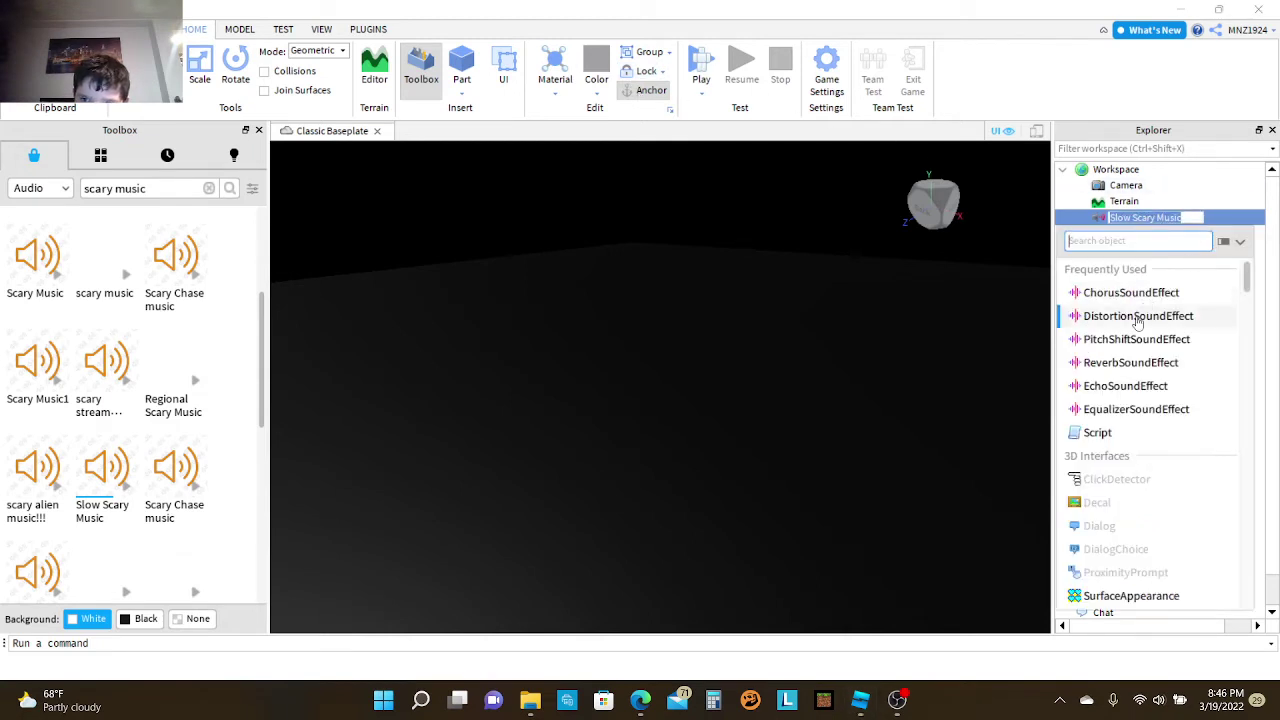
click(1100, 432)
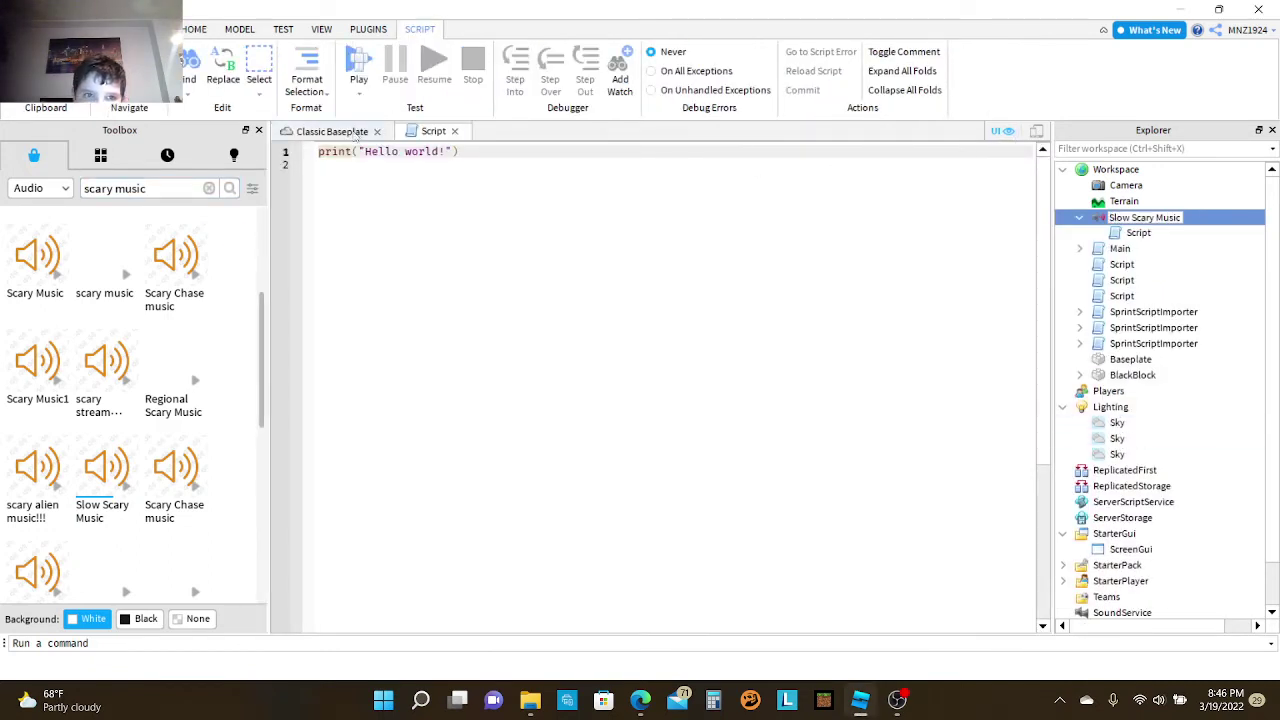
click(455, 132)
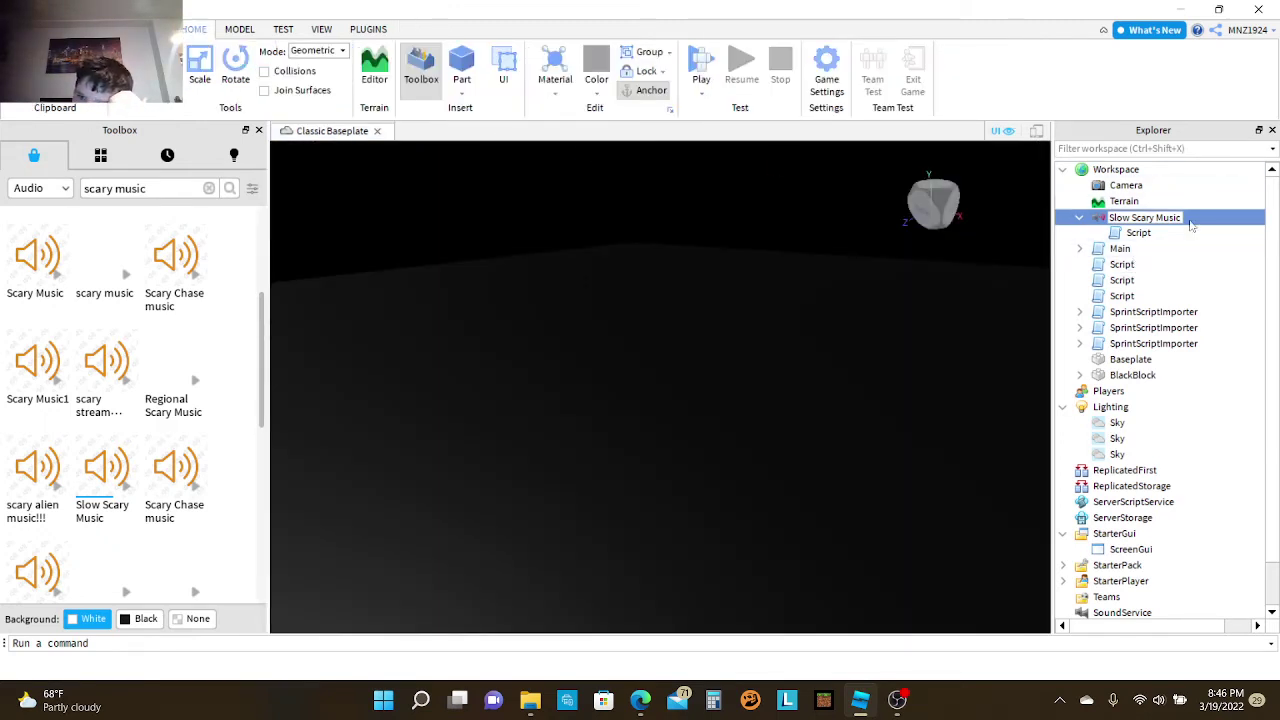
Step: Examine the code of the Script nested in Slow Scary Music and the objects it can hold
click(1079, 218)
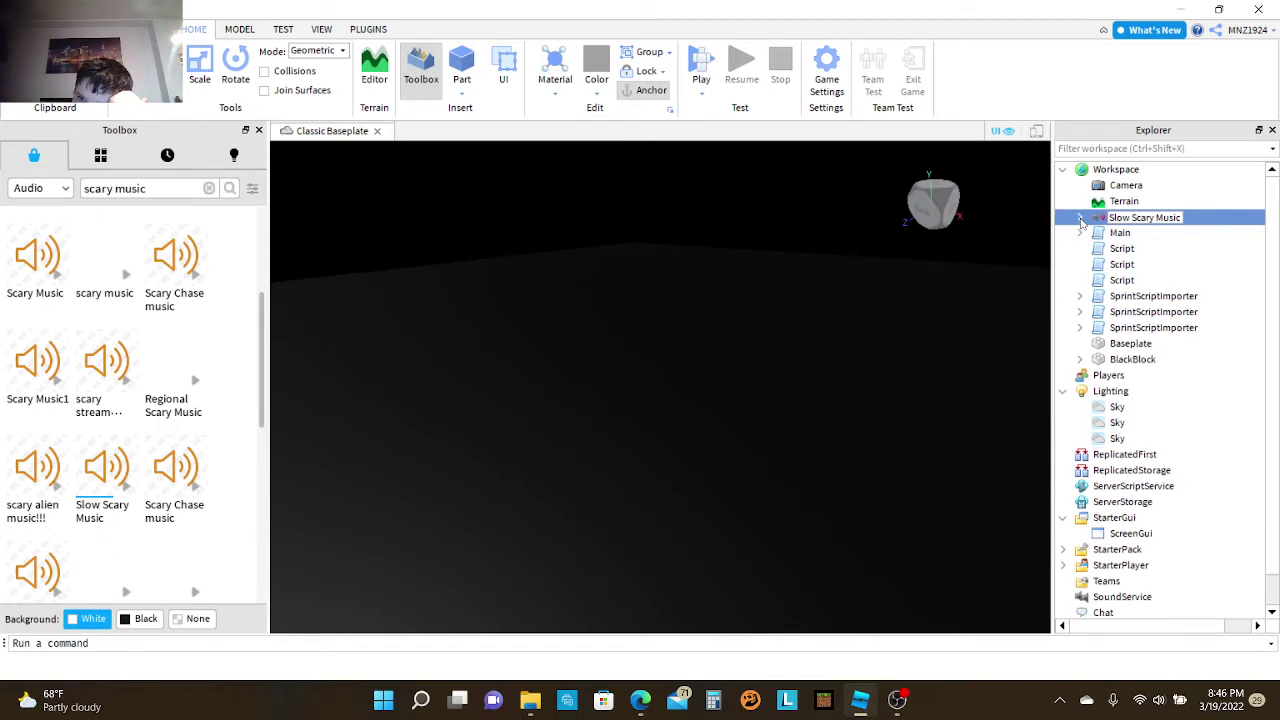
click(1080, 219)
click(1140, 233)
click(1160, 232)
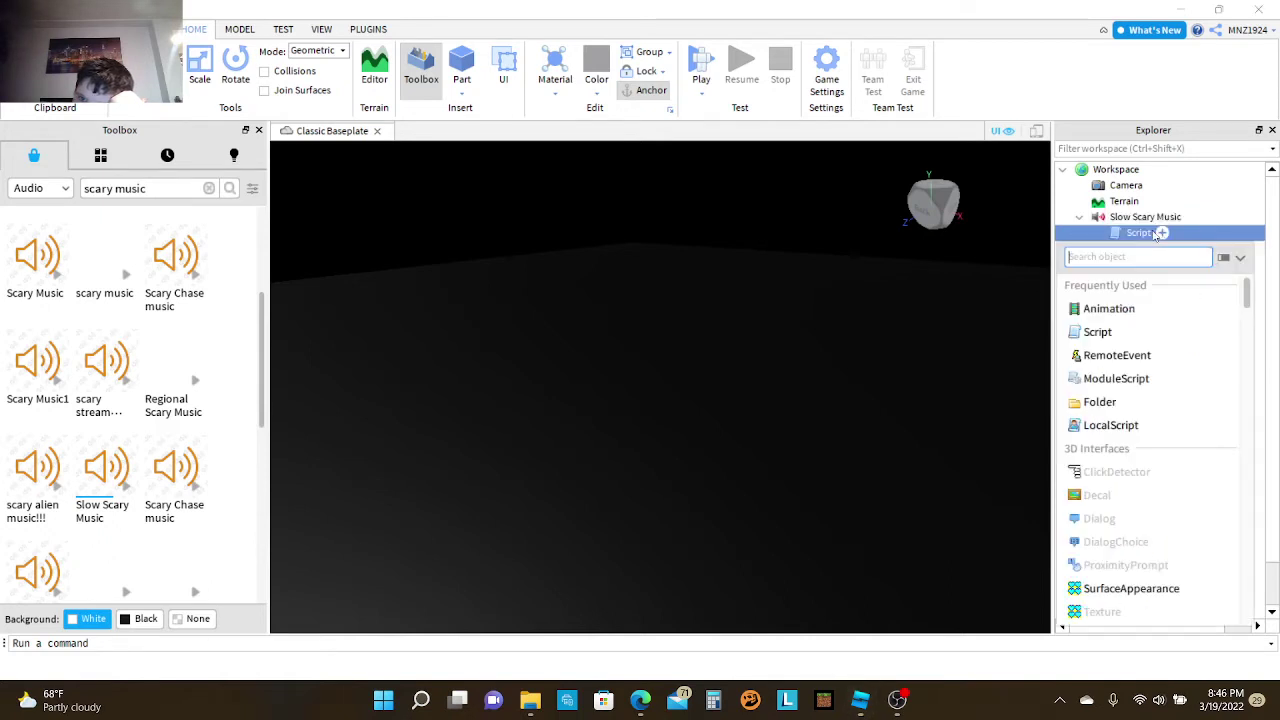
double_click(1138, 233)
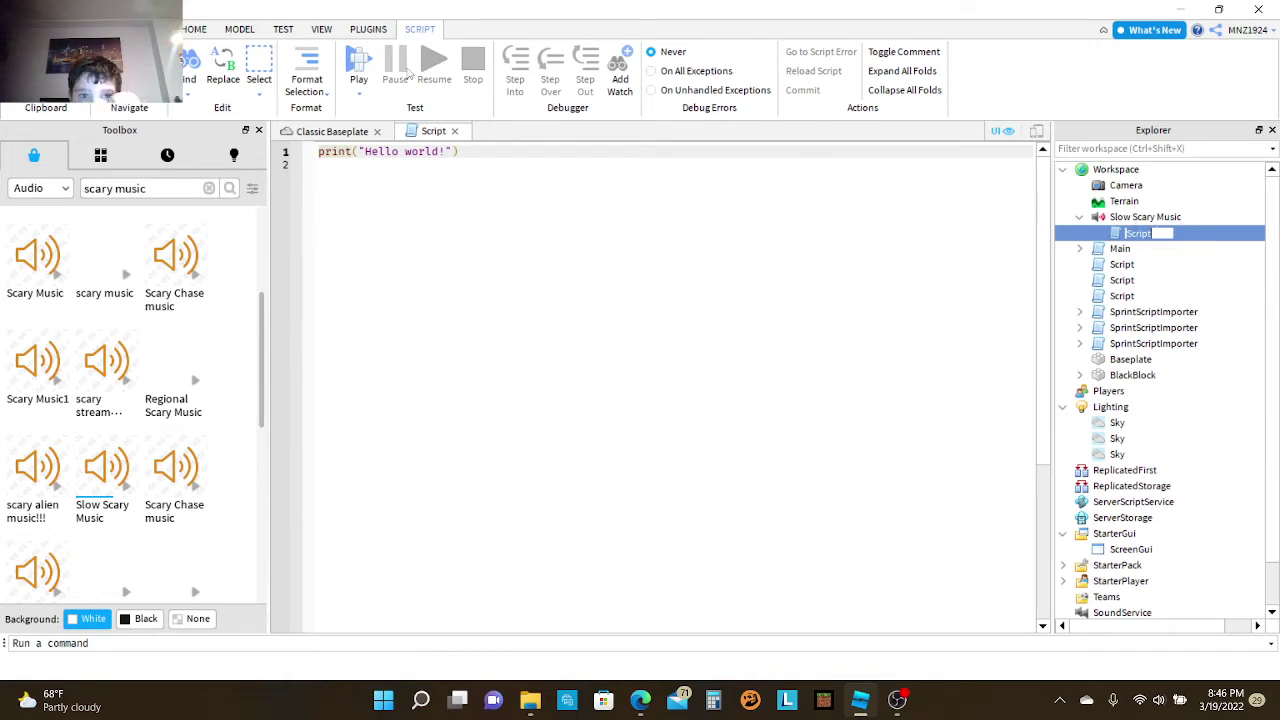
click(456, 131)
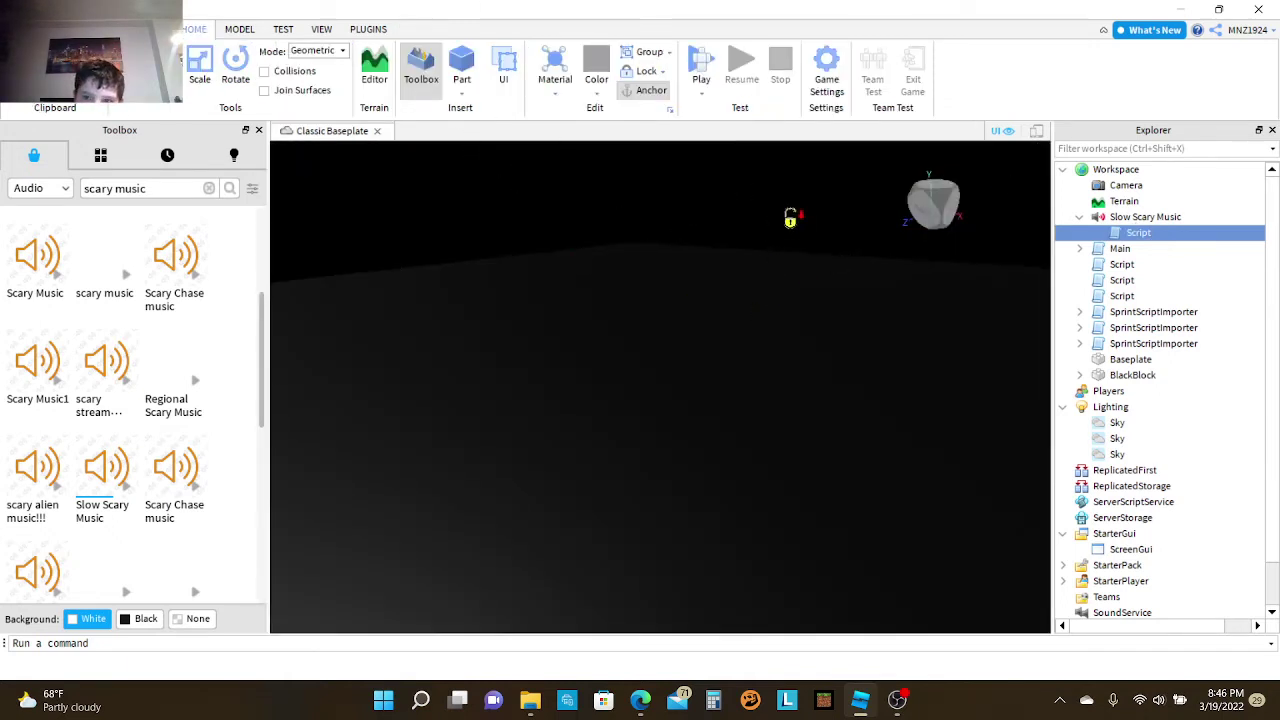
double_click(1162, 232)
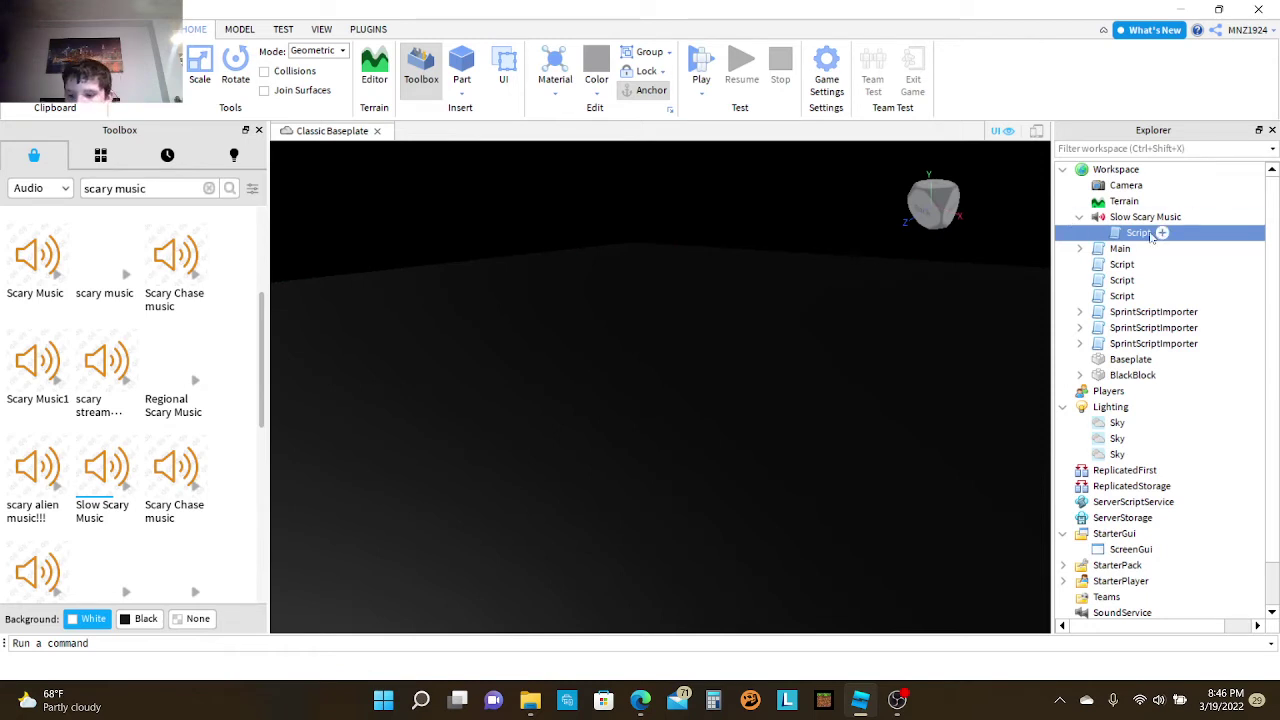
click(1140, 232)
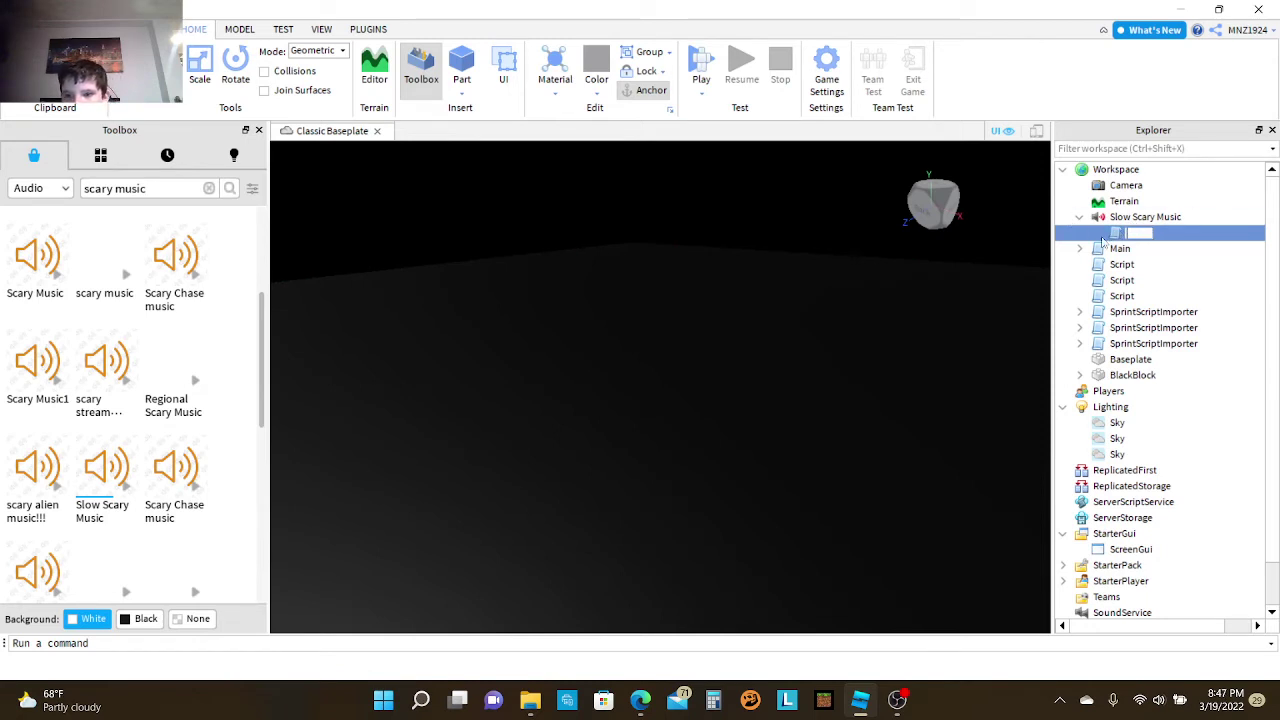
click(1102, 237)
click(1106, 219)
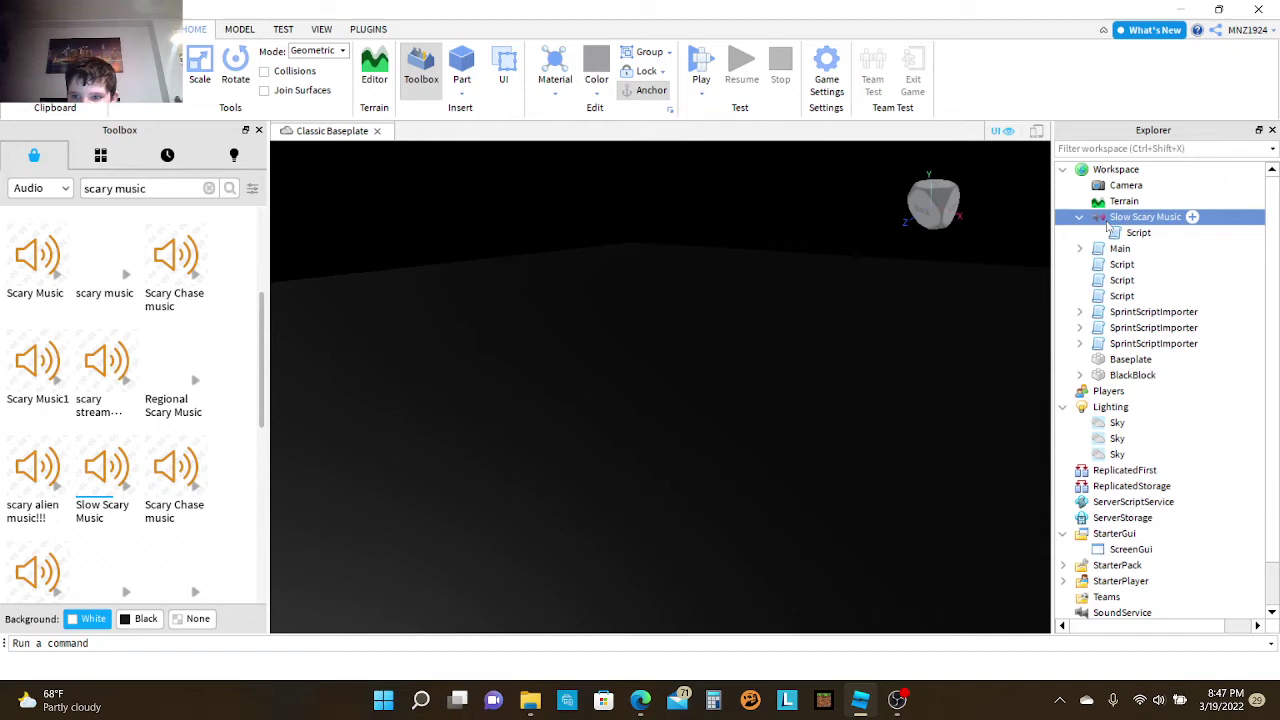
Step: Search the insertable objects for "Mus", clear the search and insert a Sound under Slow Scary Music
click(1196, 217)
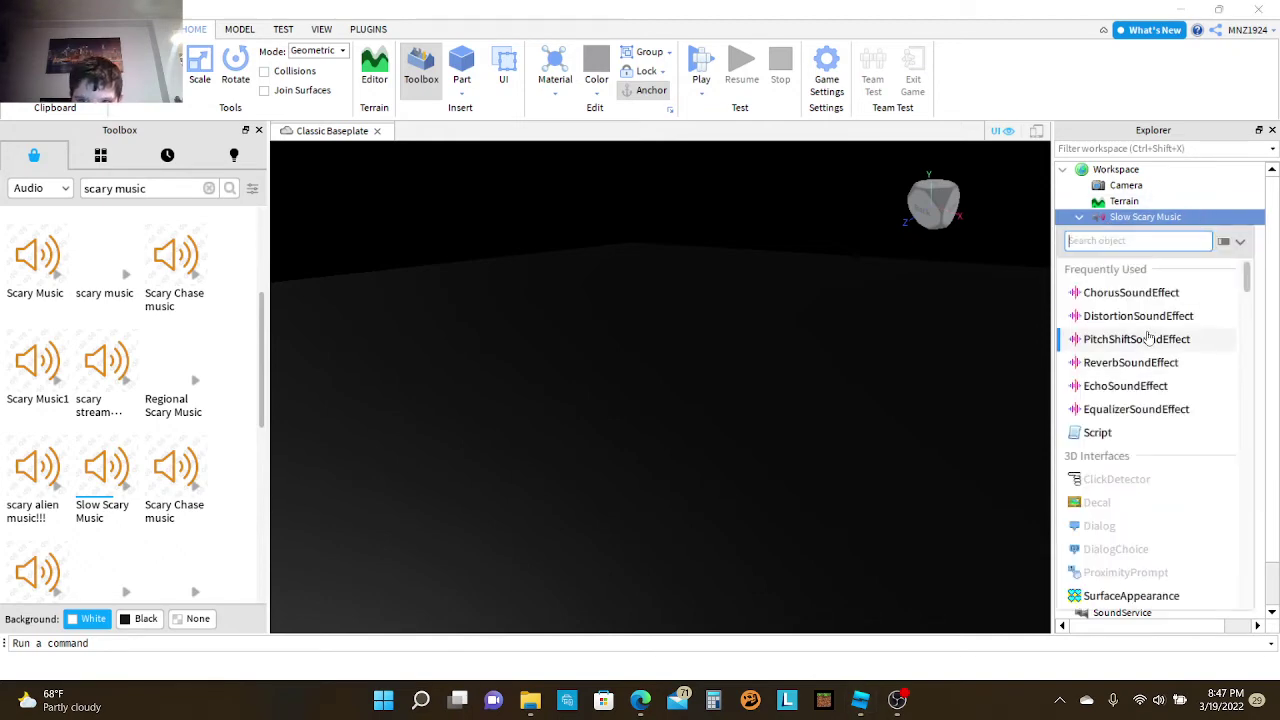
scroll(1145, 400, down, 3)
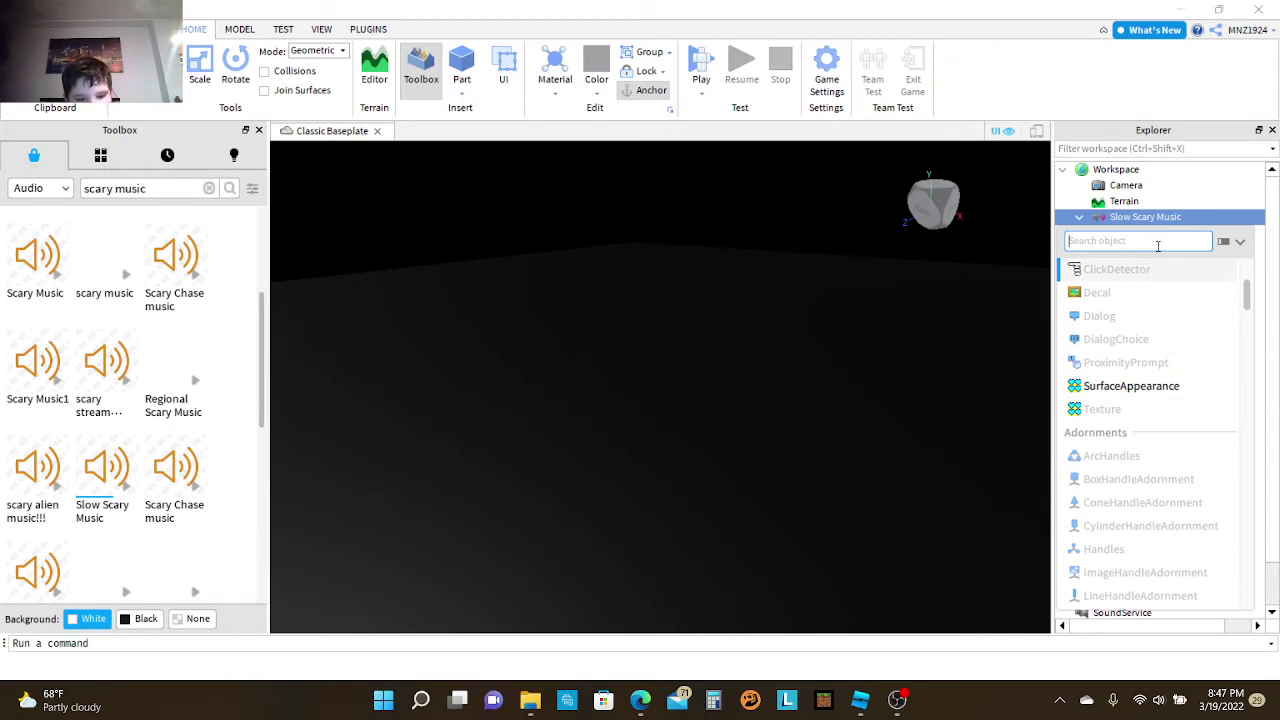
text(Mus)
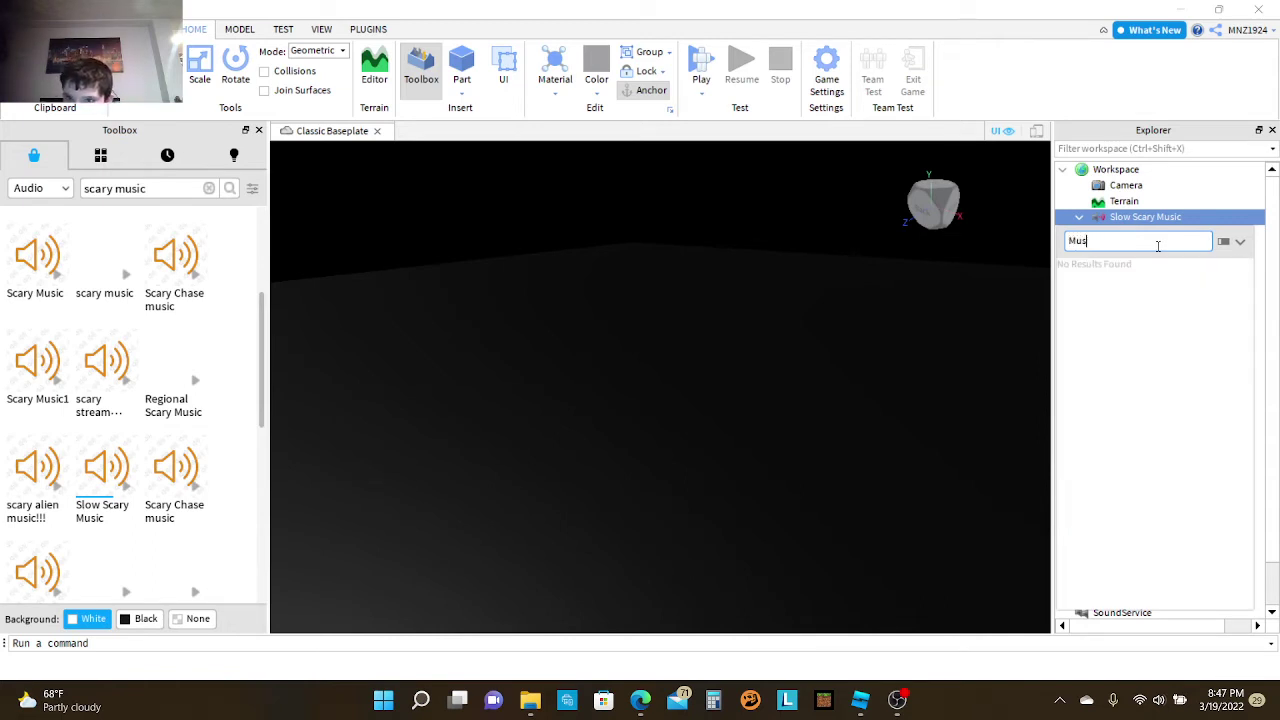
key(BackSpace)
key(BackSpace)
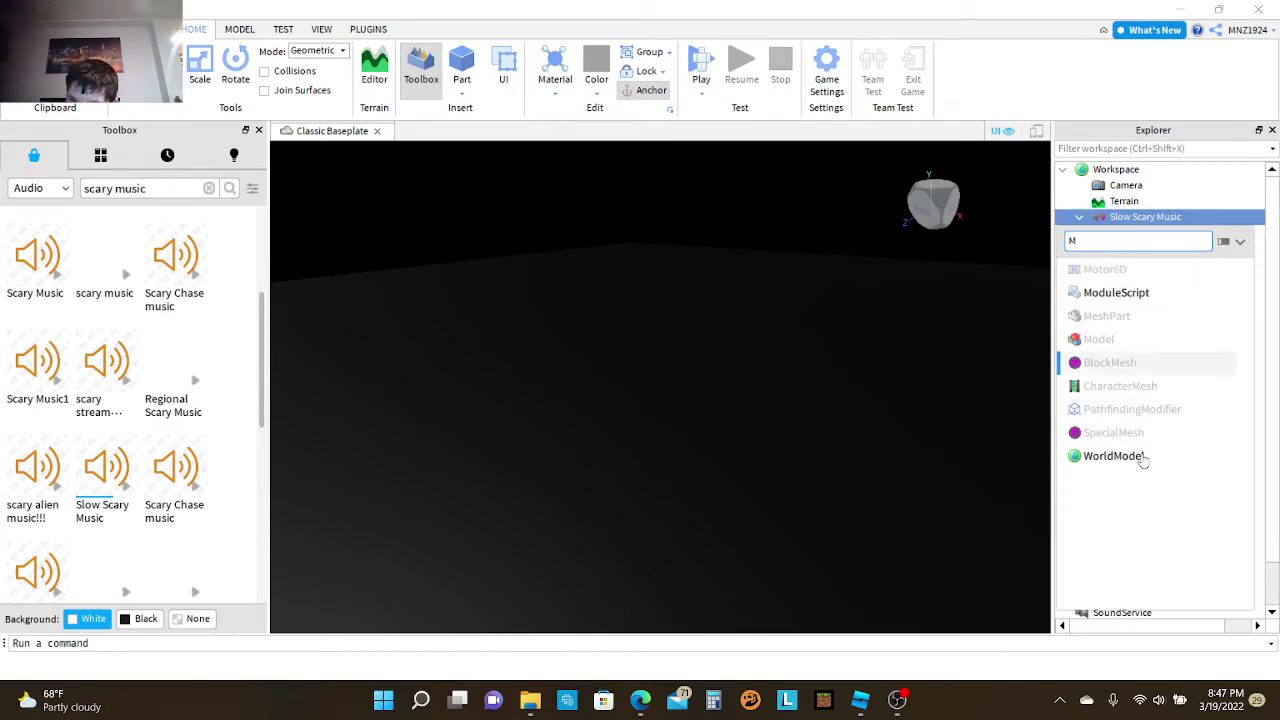
key(BackSpace)
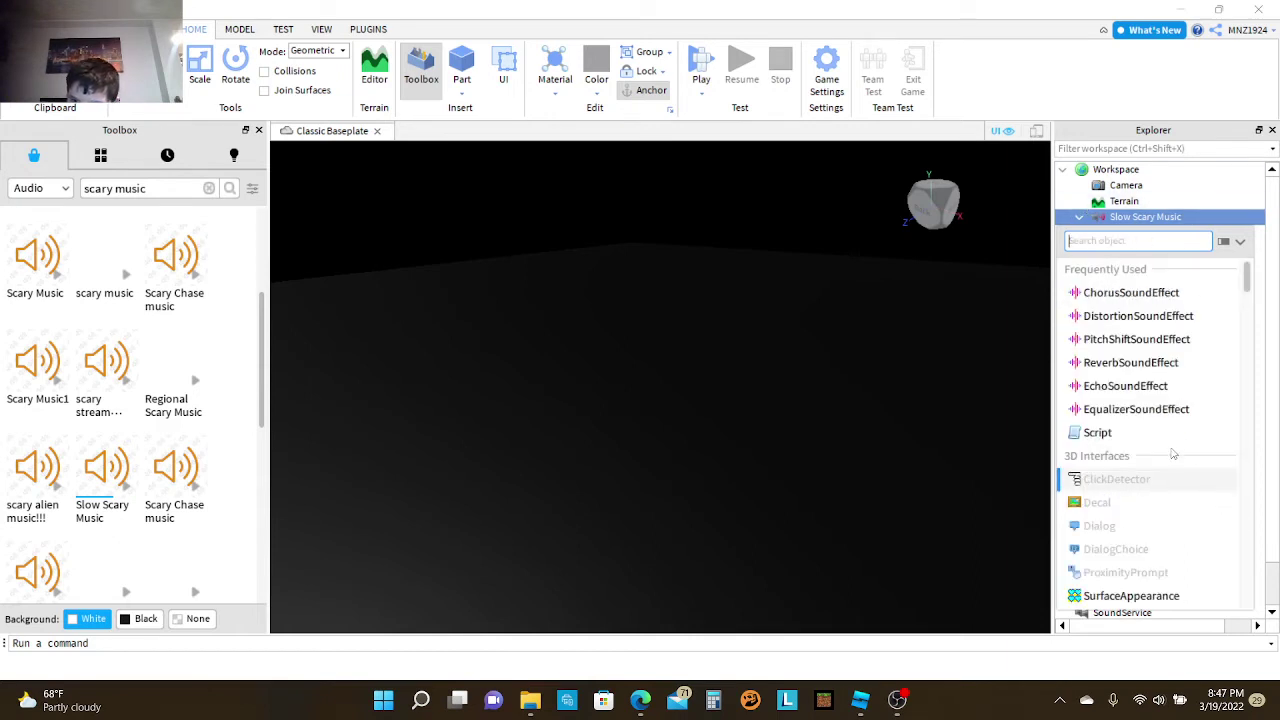
scroll(1172, 455, down, 3)
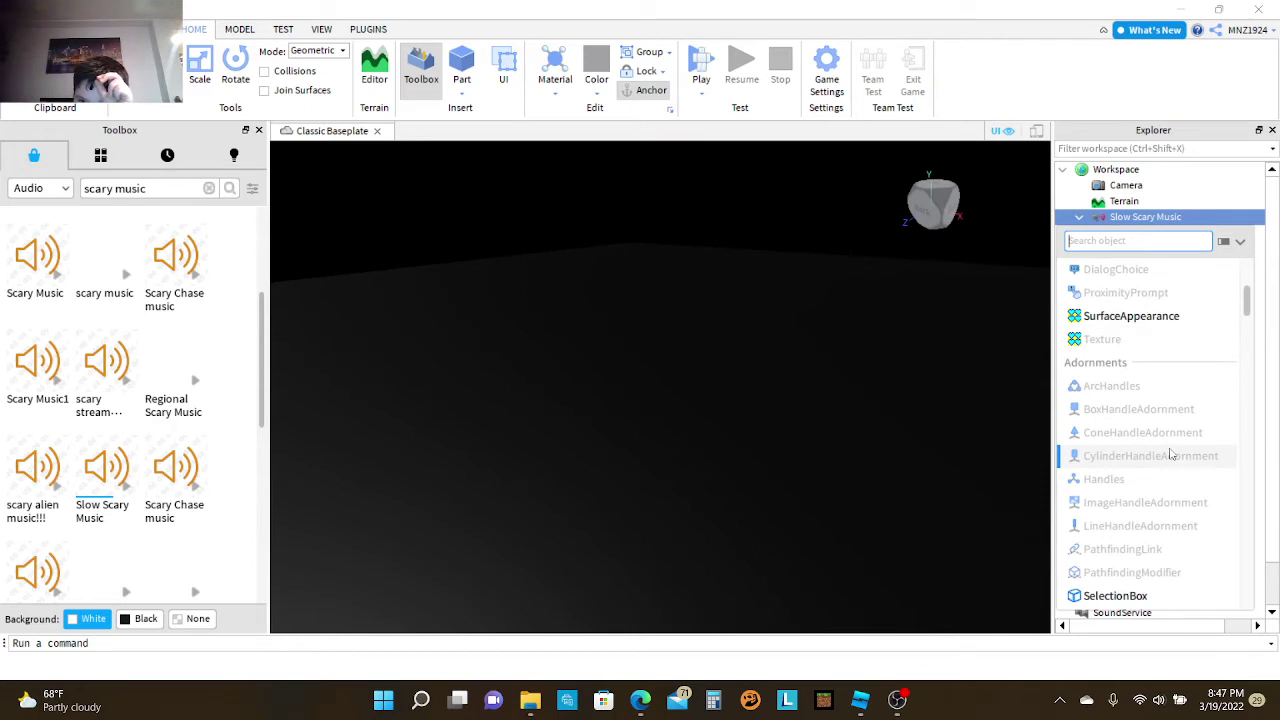
scroll(1172, 455, down, 4)
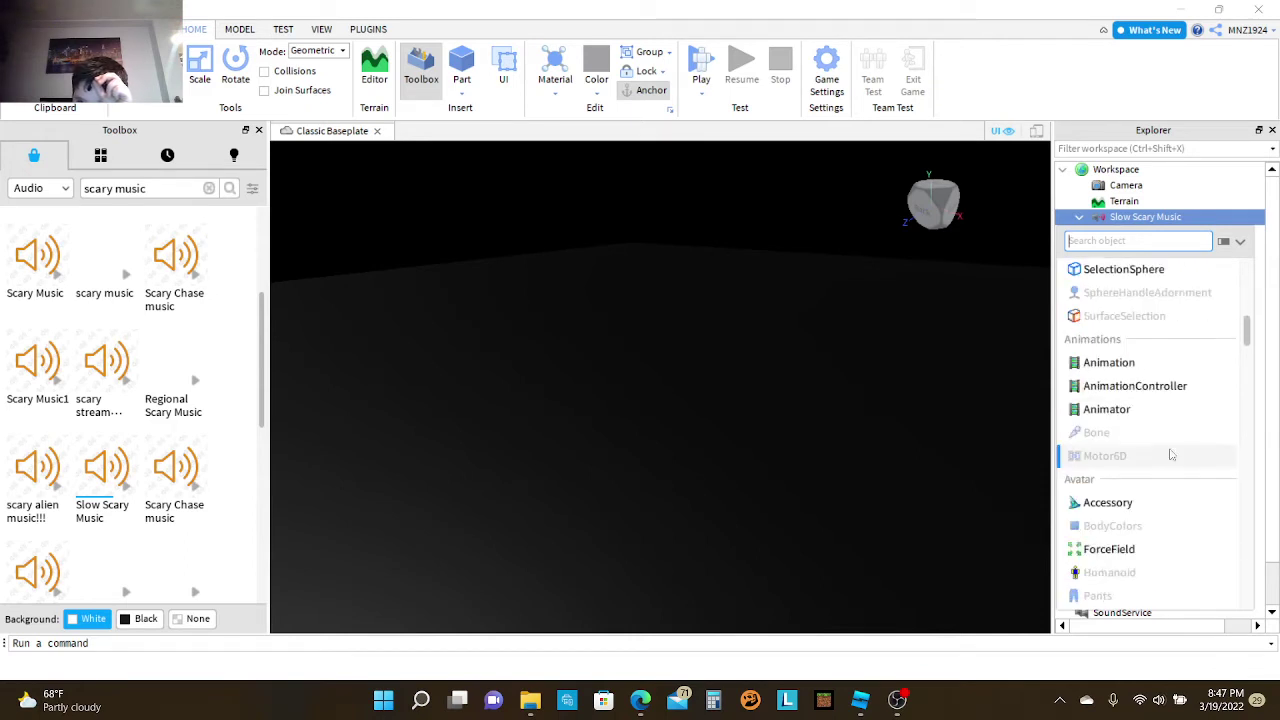
scroll(1165, 470, up, 2)
scroll(1158, 478, down, 6)
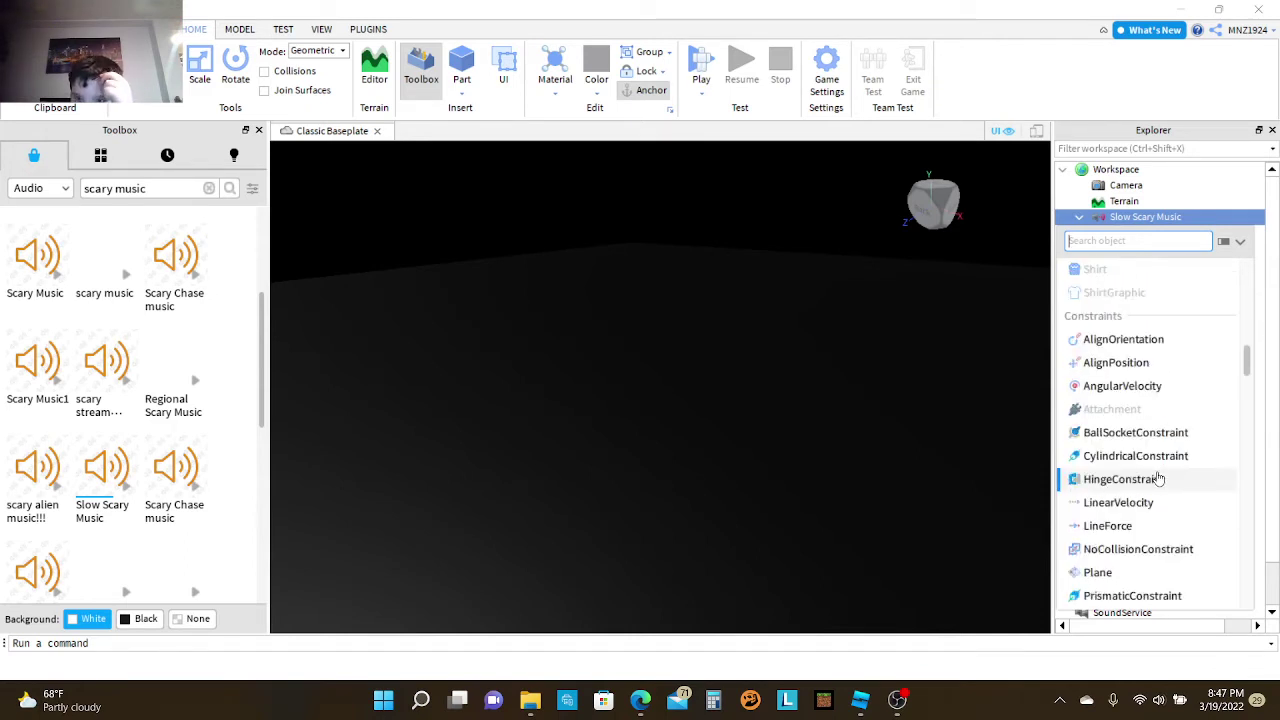
drag(1248, 371, 1218, 580)
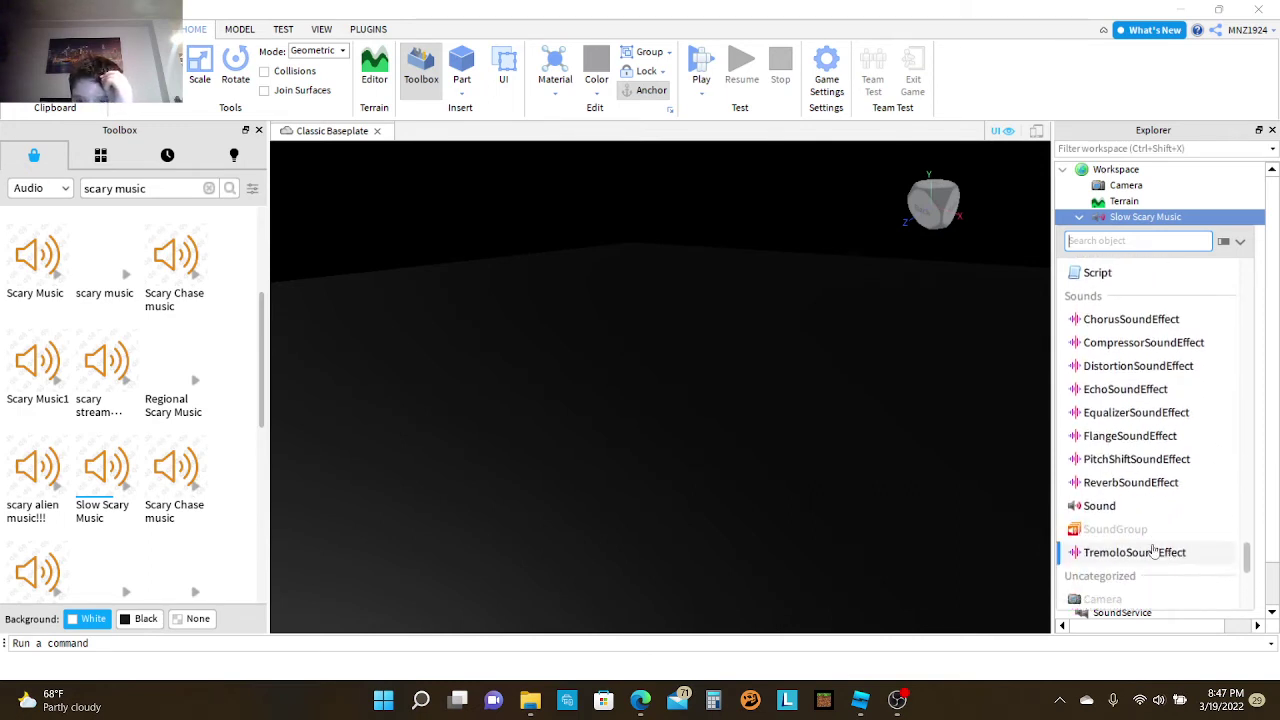
click(1100, 506)
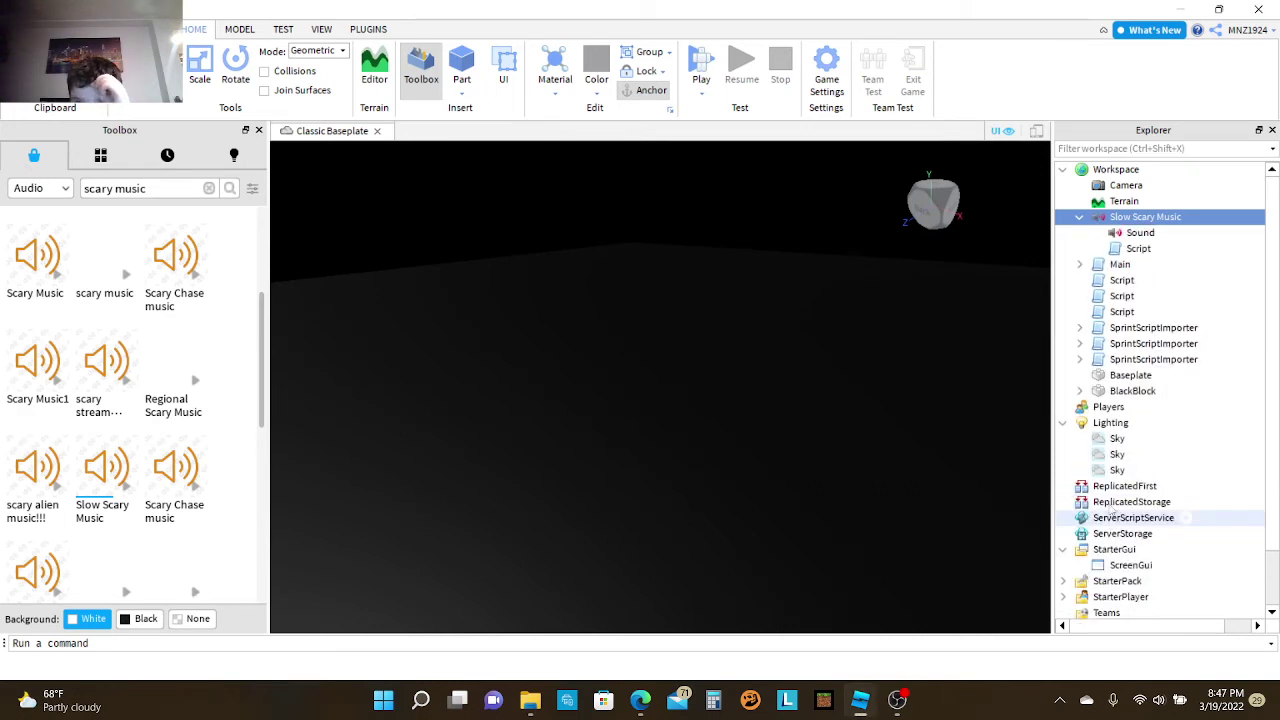
Step: Insert a ChorusSoundEffect under the Sound nested in Slow Scary Music
click(1140, 233)
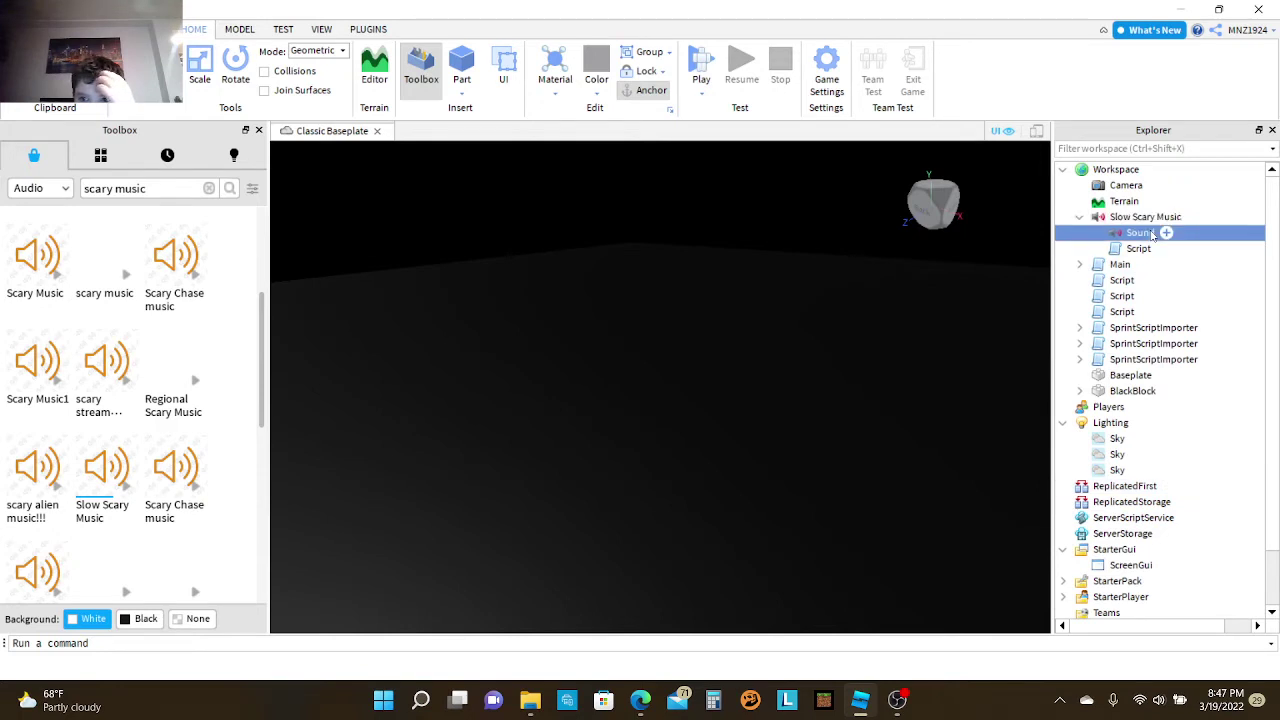
click(1166, 233)
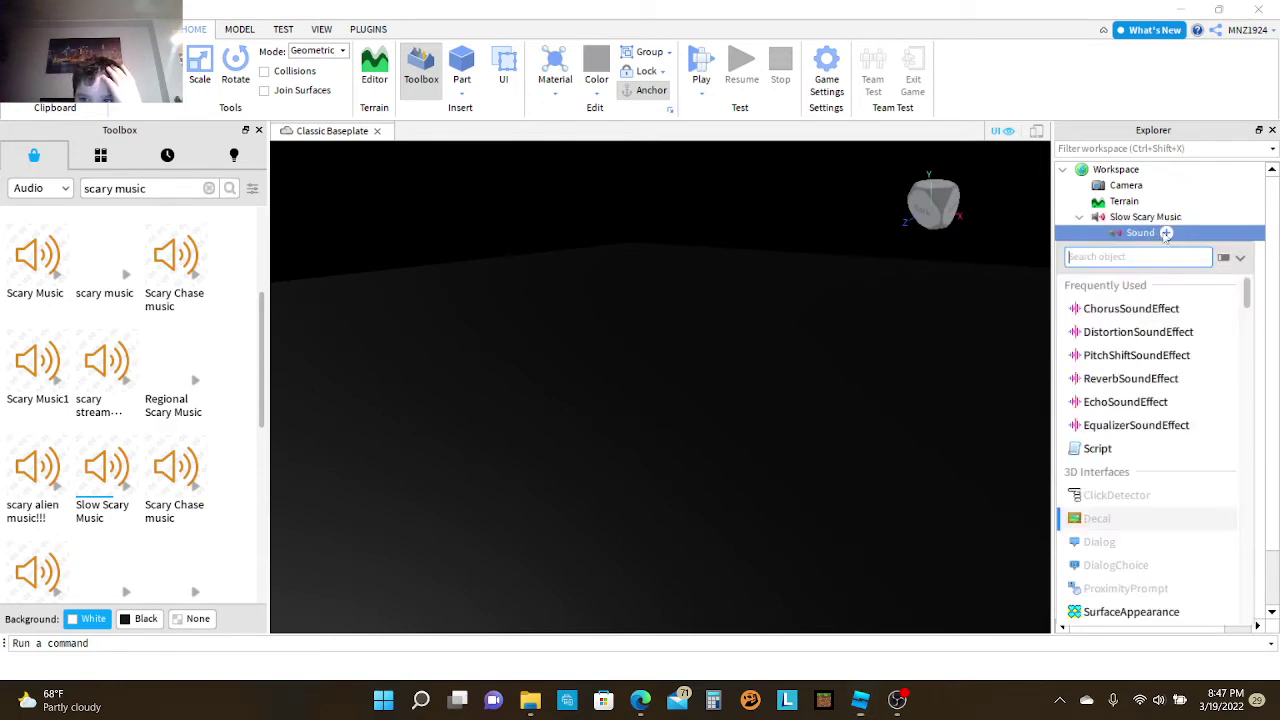
click(1131, 308)
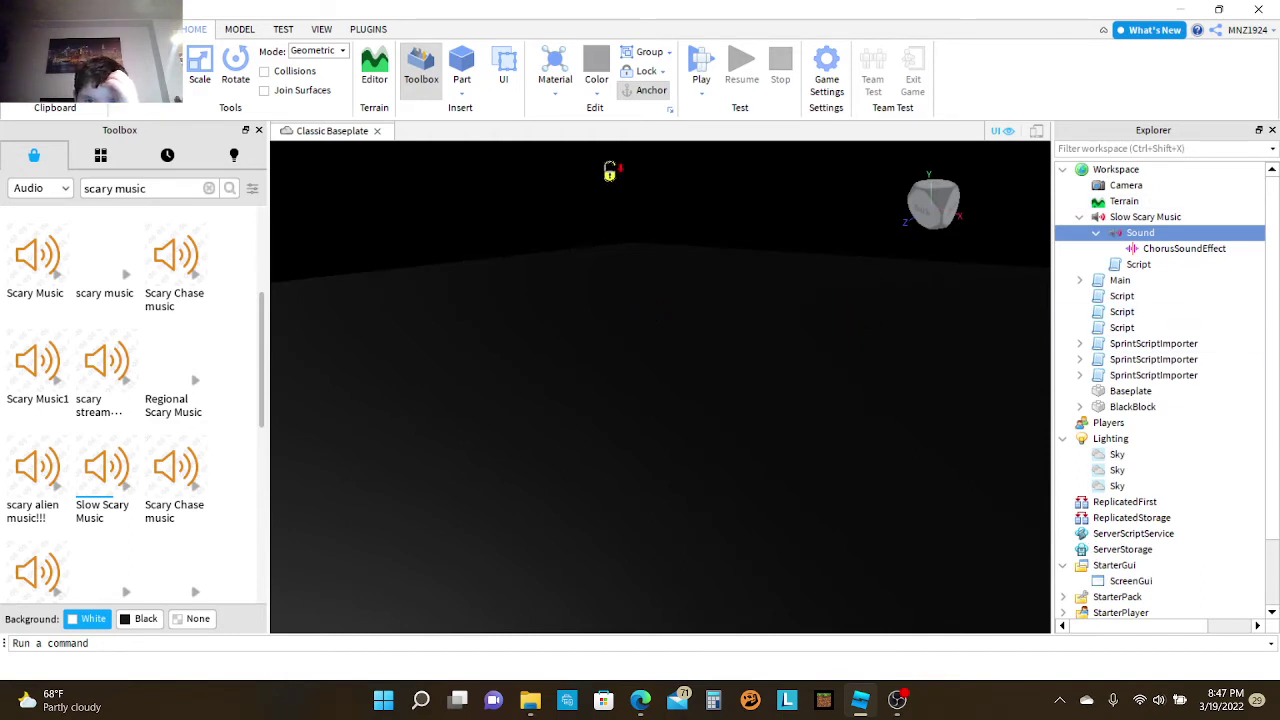
Step: Playtest the place, equip and put away the flashlight while checking for the background music, and leave the test
click(700, 66)
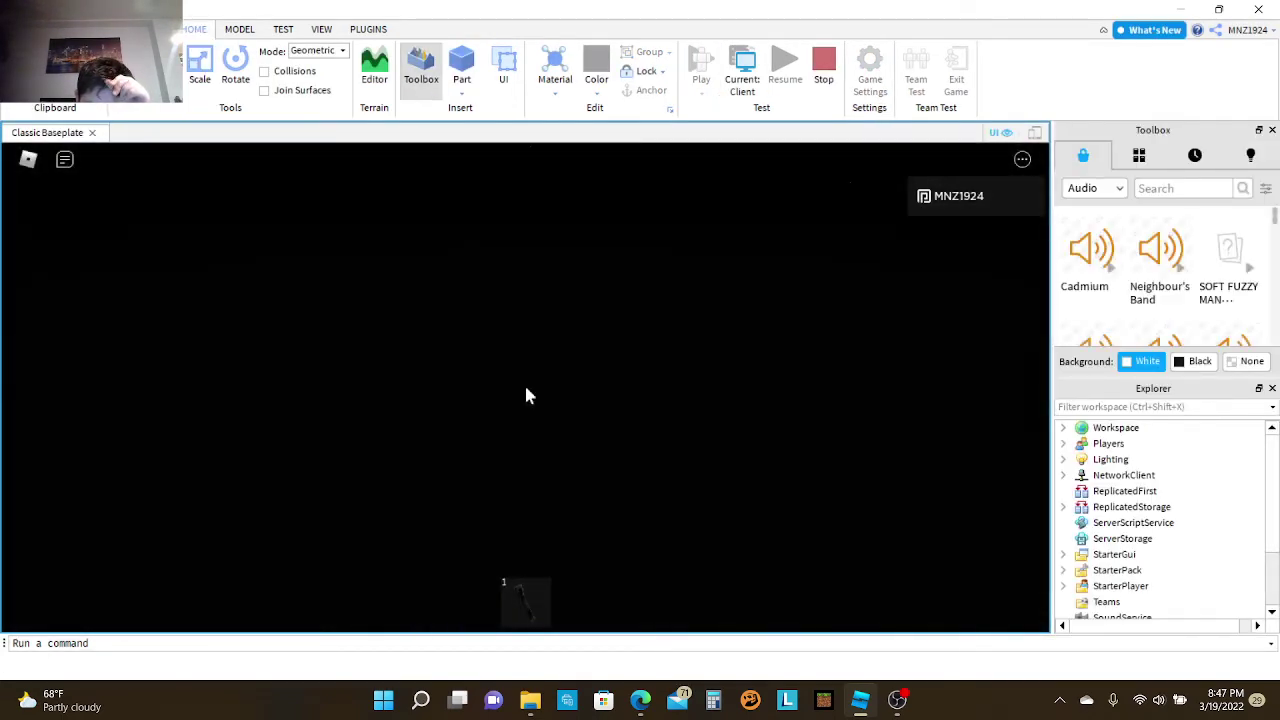
key(1)
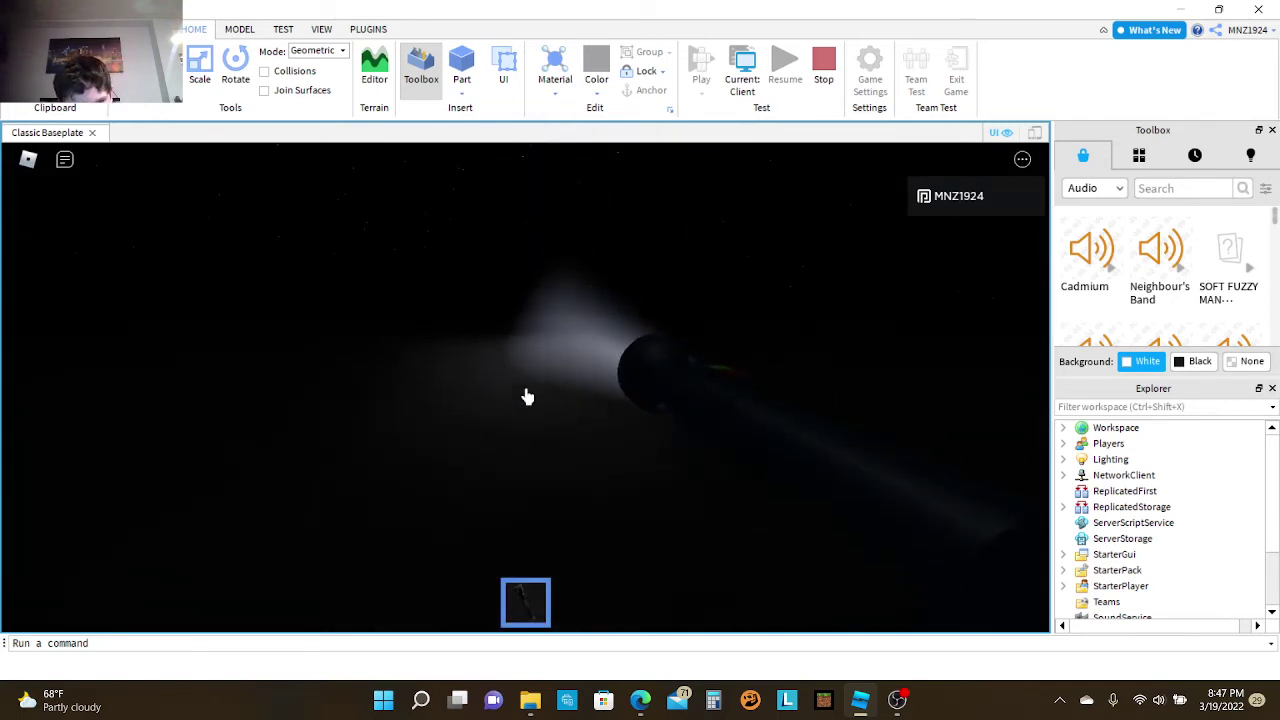
key(1)
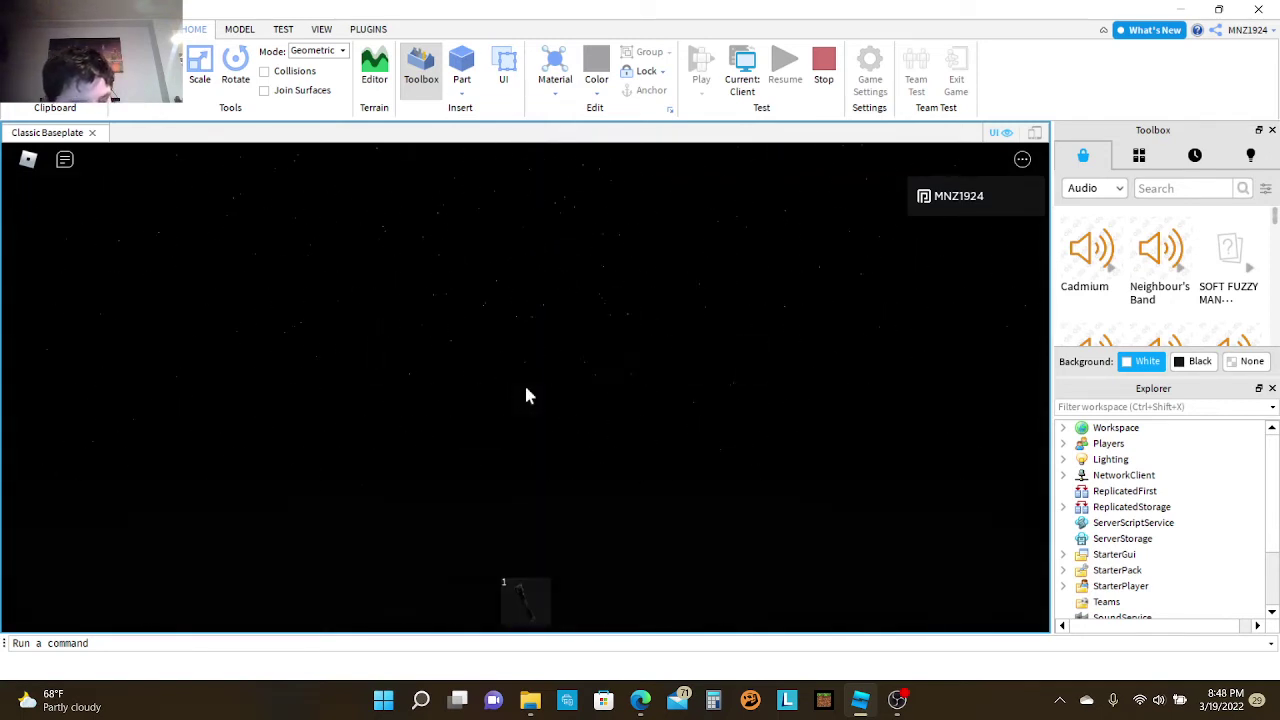
key(Escape)
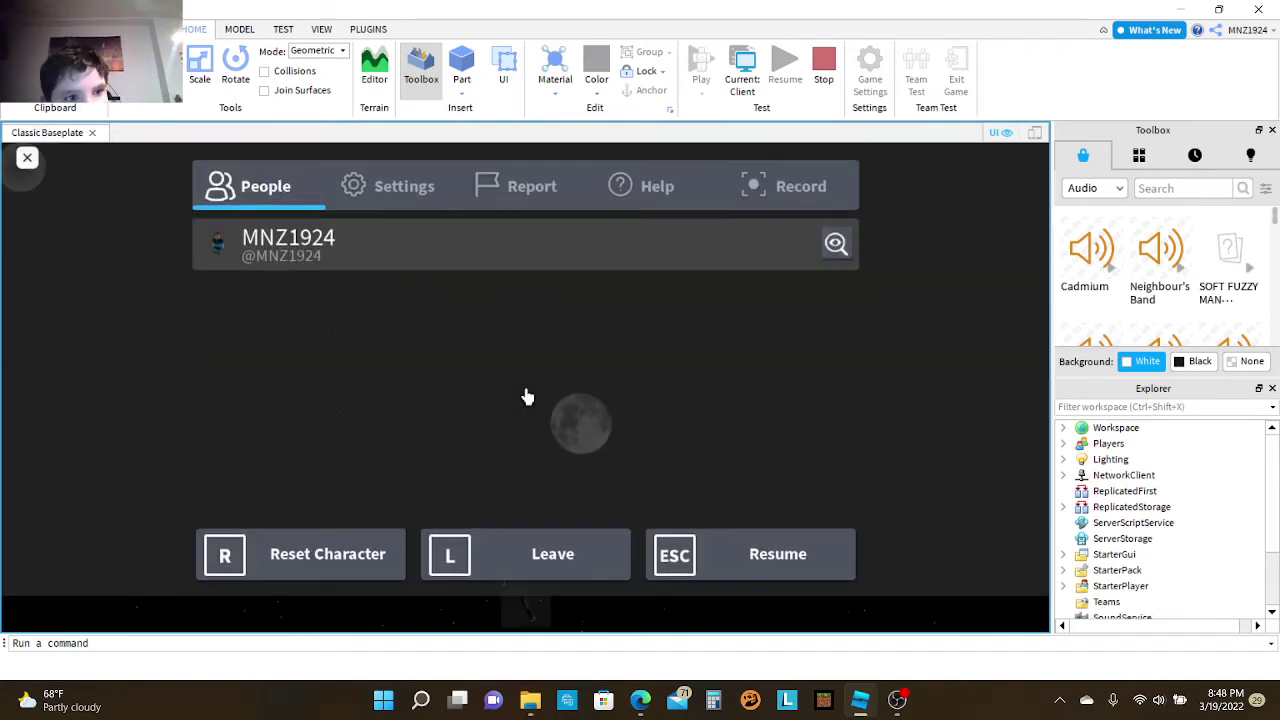
key(Escape)
key(Escape)
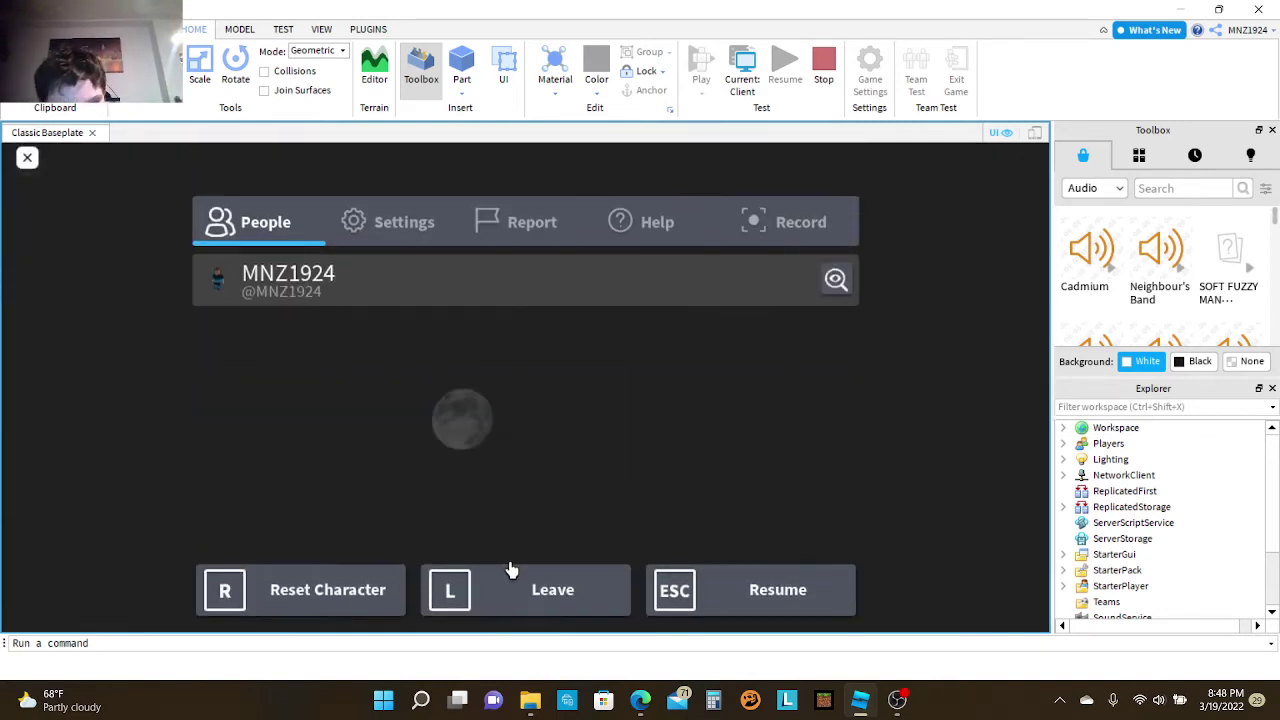
click(511, 568)
click(483, 440)
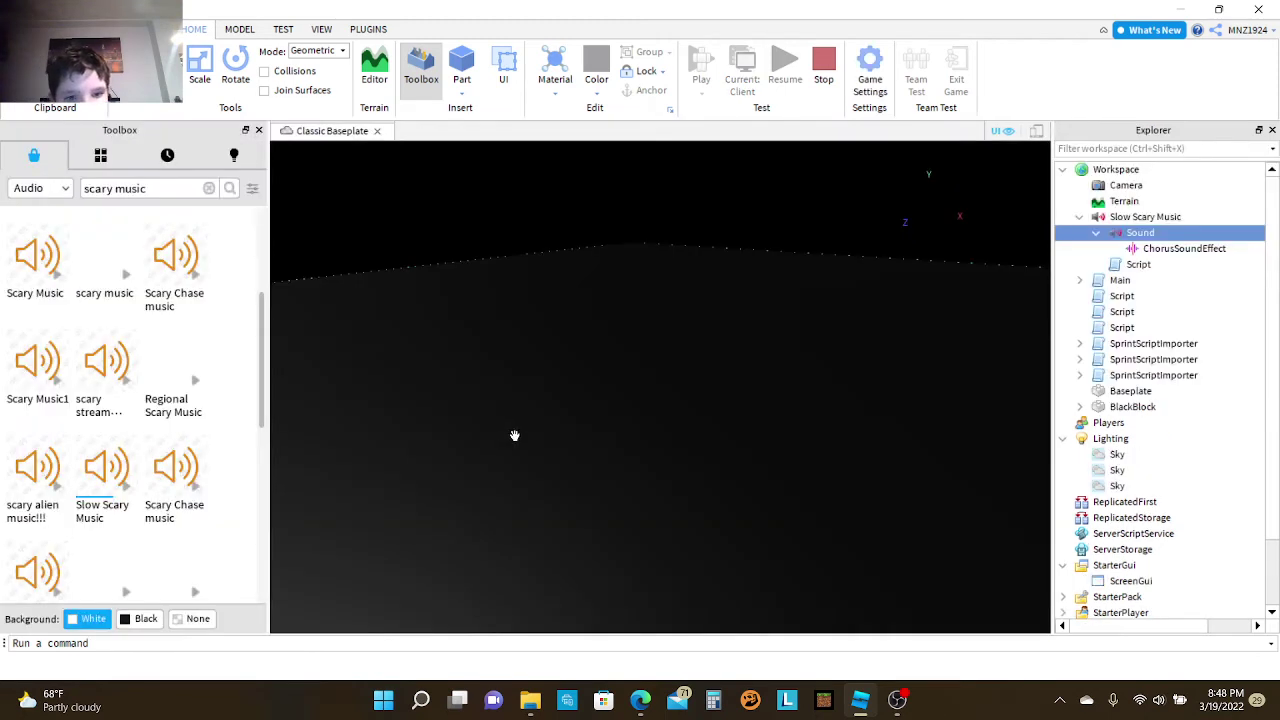
right_drag(736, 418, 743, 406)
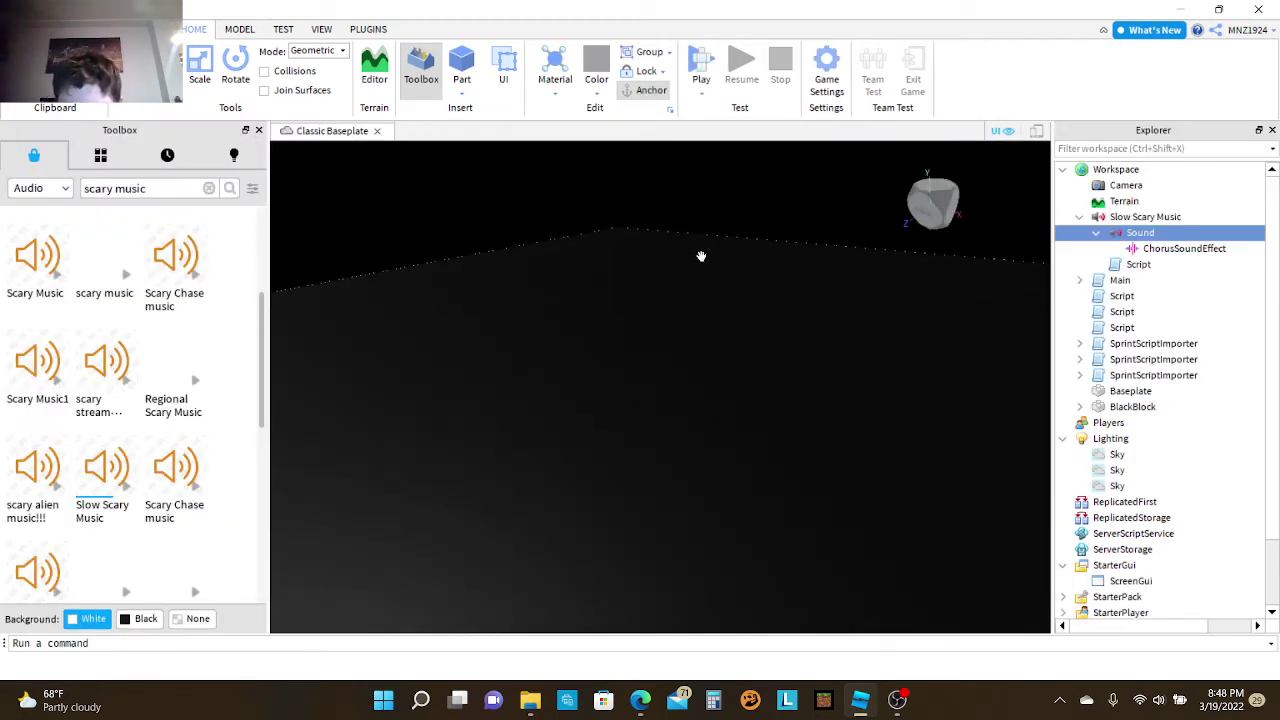
Step: Collapse the Slow Scary Music hierarchy and examine the object types that can be inserted under it
click(1097, 233)
click(1097, 233)
click(1097, 233)
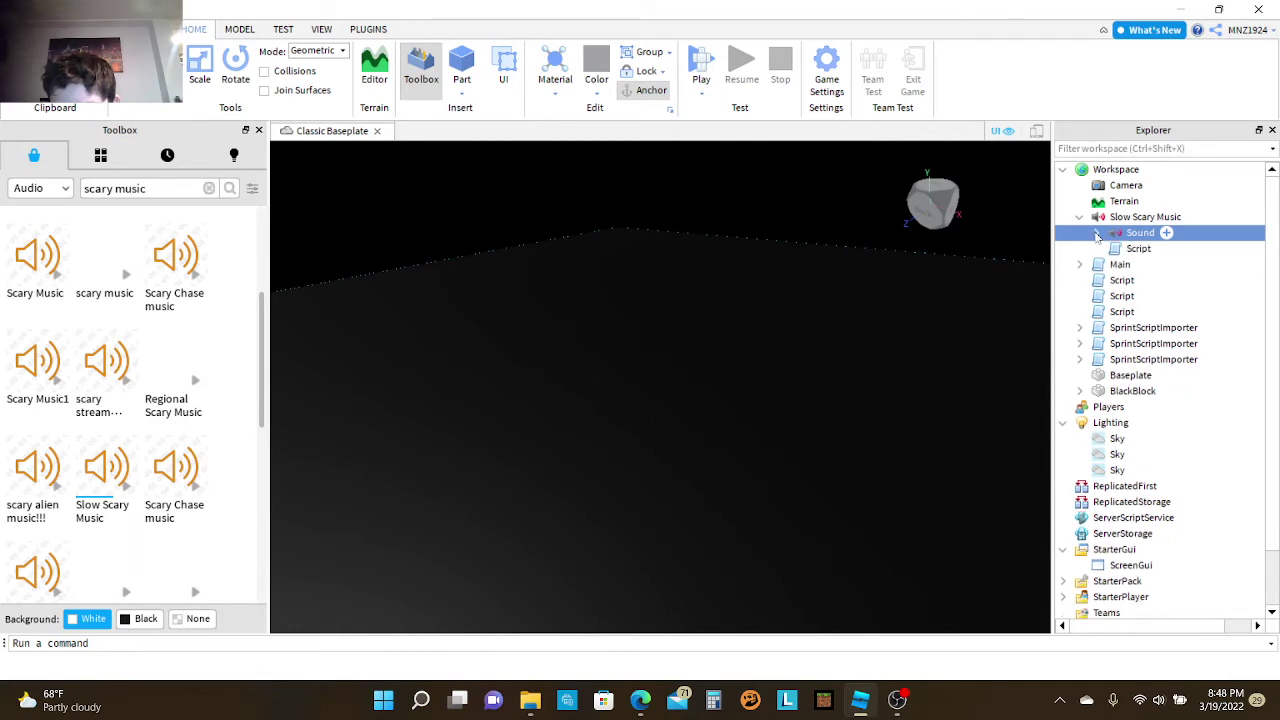
click(1081, 218)
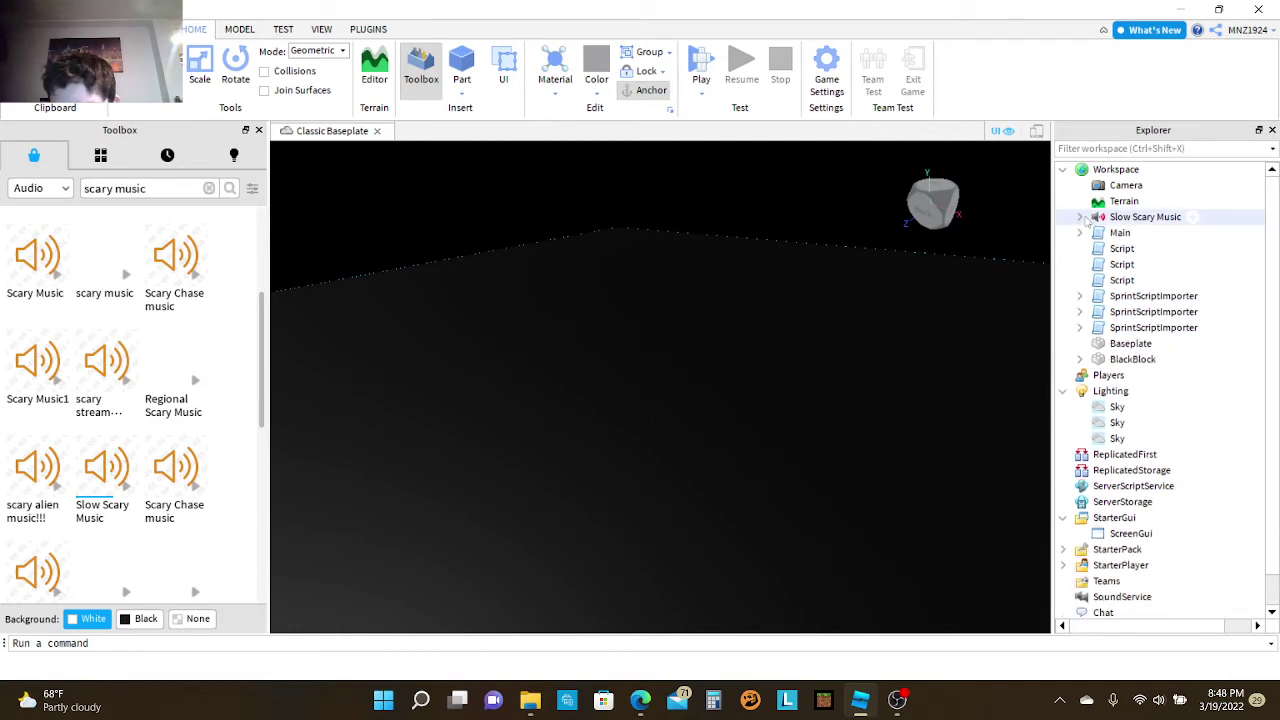
click(1193, 217)
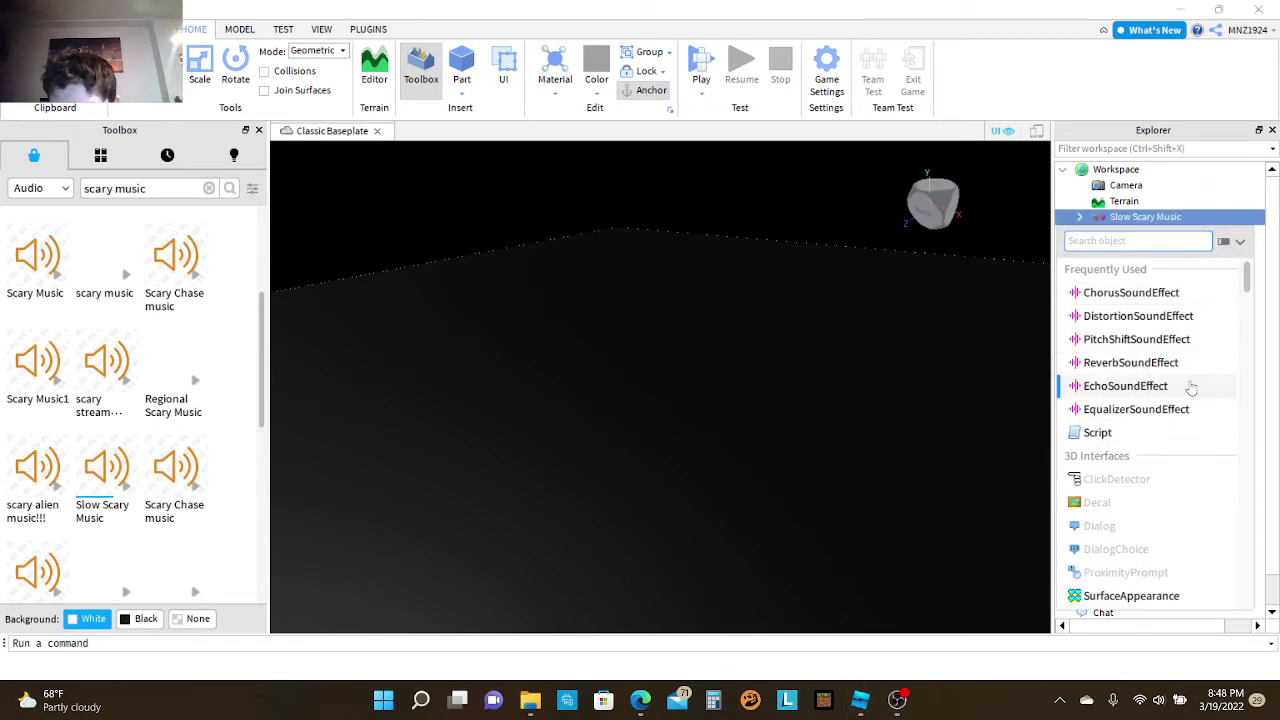
scroll(1150, 445, down, 3)
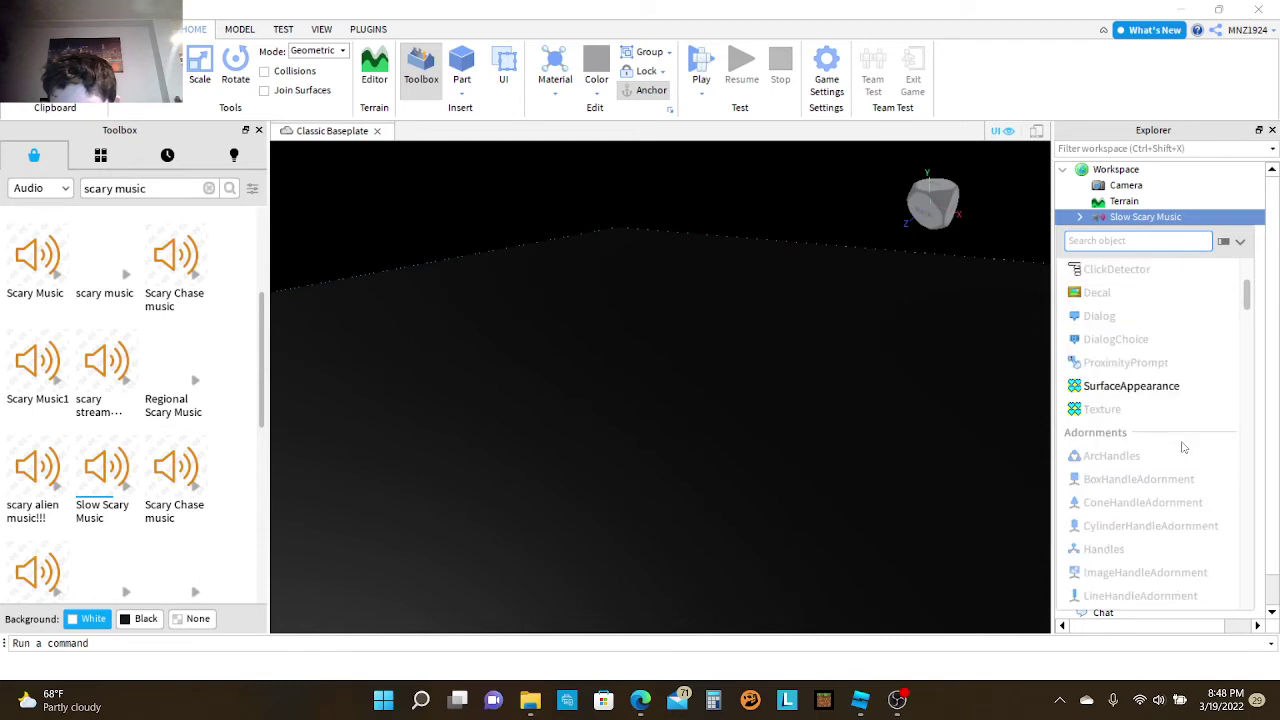
scroll(1183, 445, up, 3)
drag(1244, 271, 1248, 447)
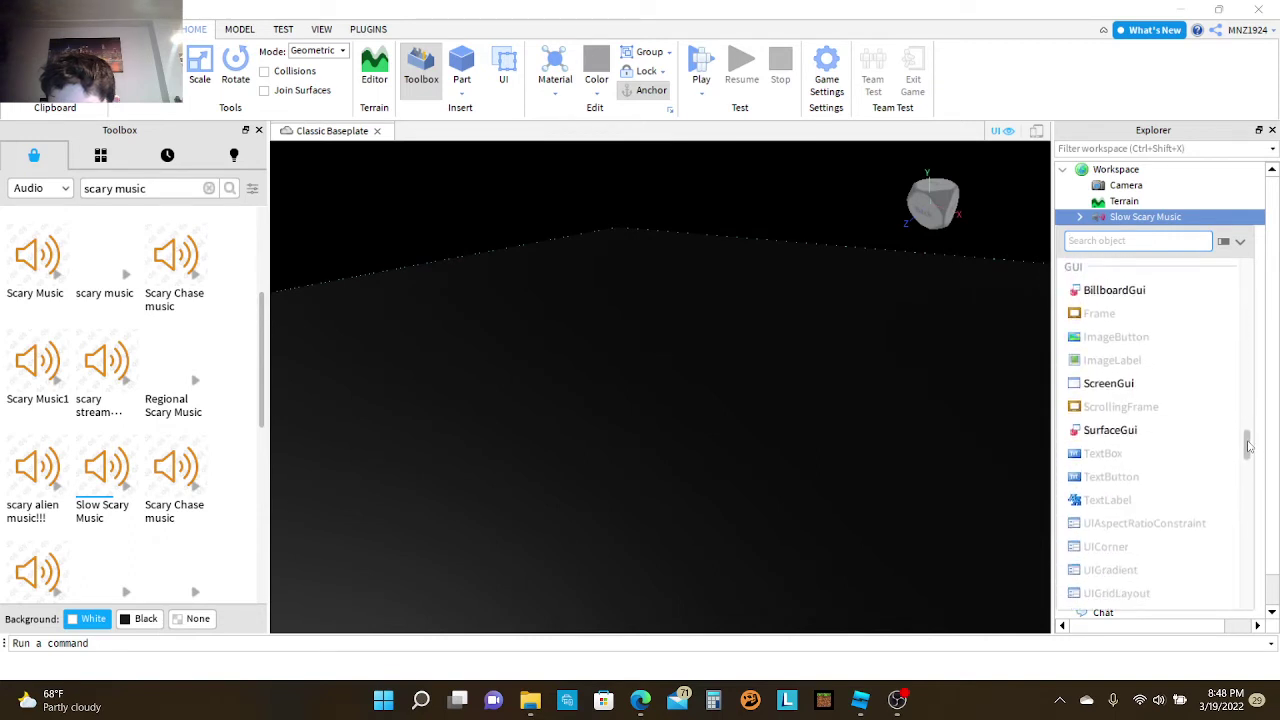
click(1273, 400)
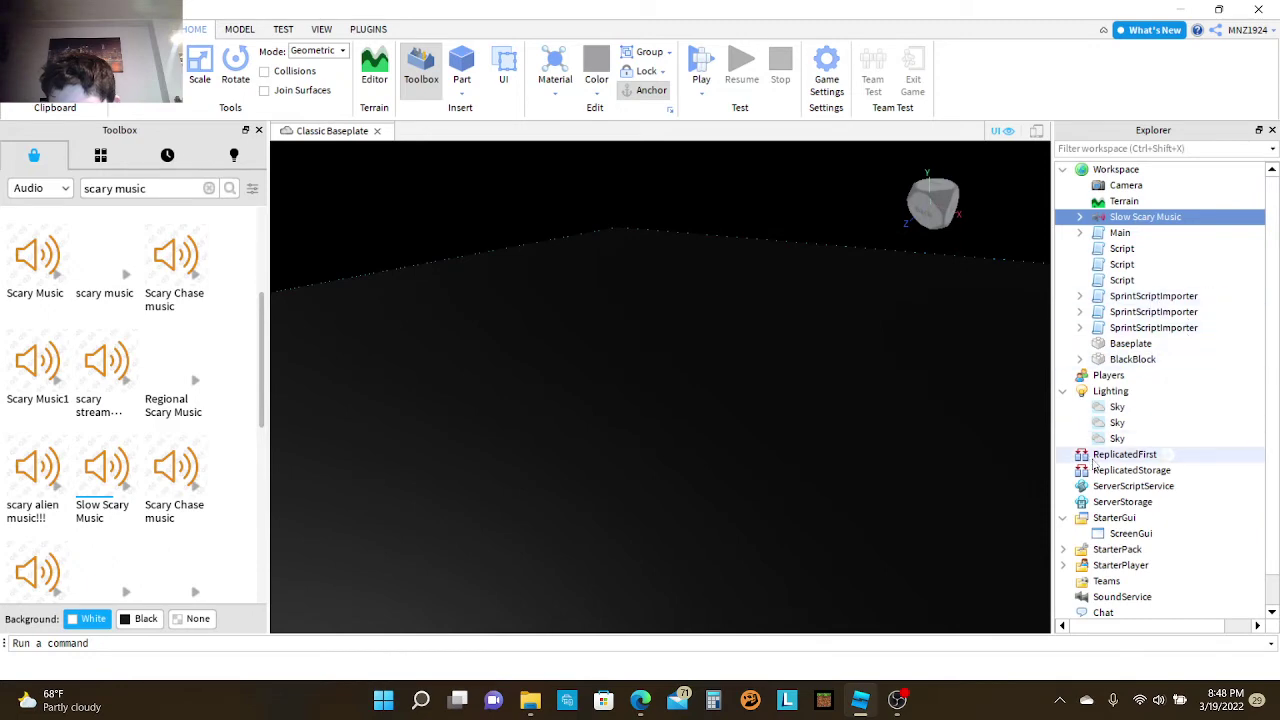
Step: Duplicate the Slow Scary Music sound in the Workspace and delete the duplicate
right_click(1155, 218)
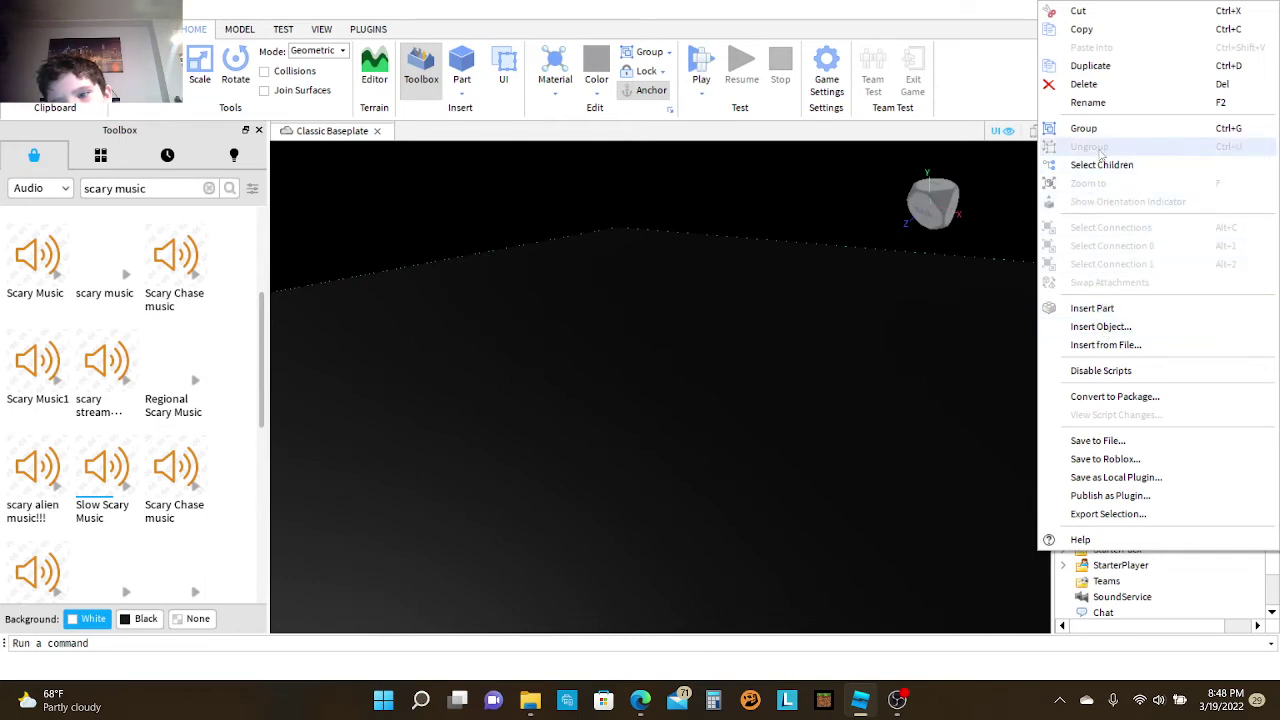
click(1091, 66)
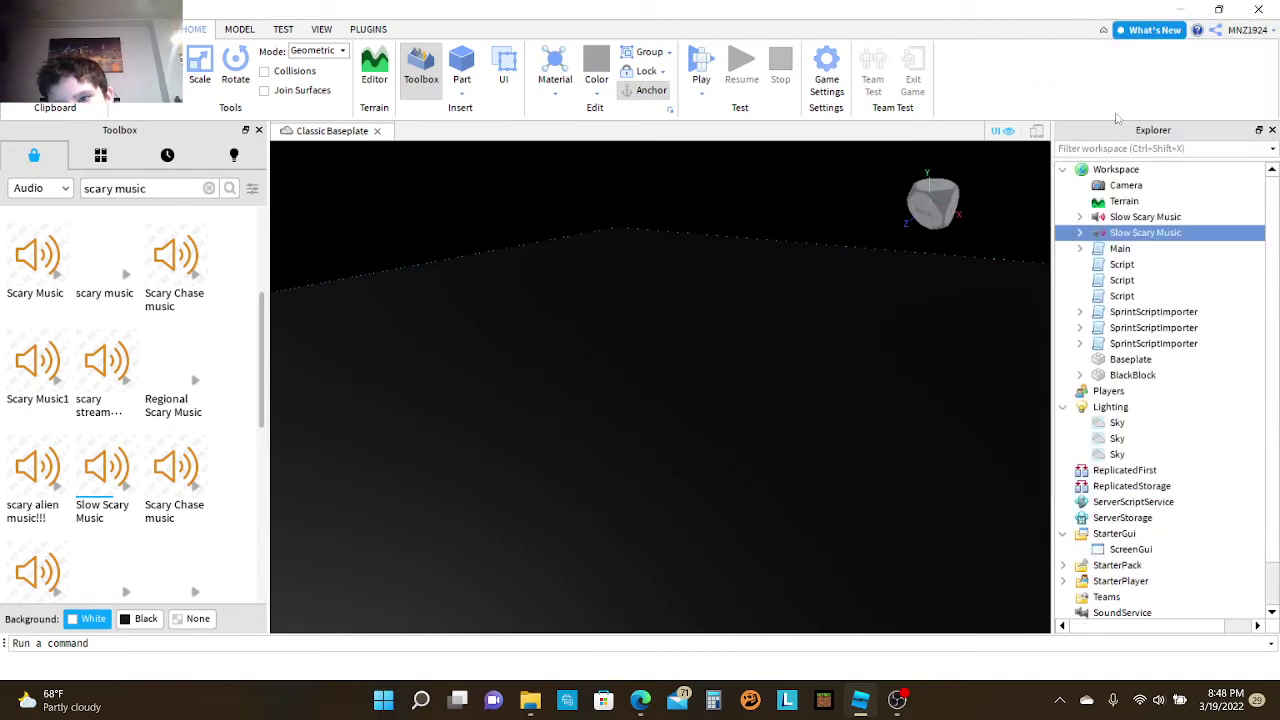
click(1163, 217)
double_click(1166, 218)
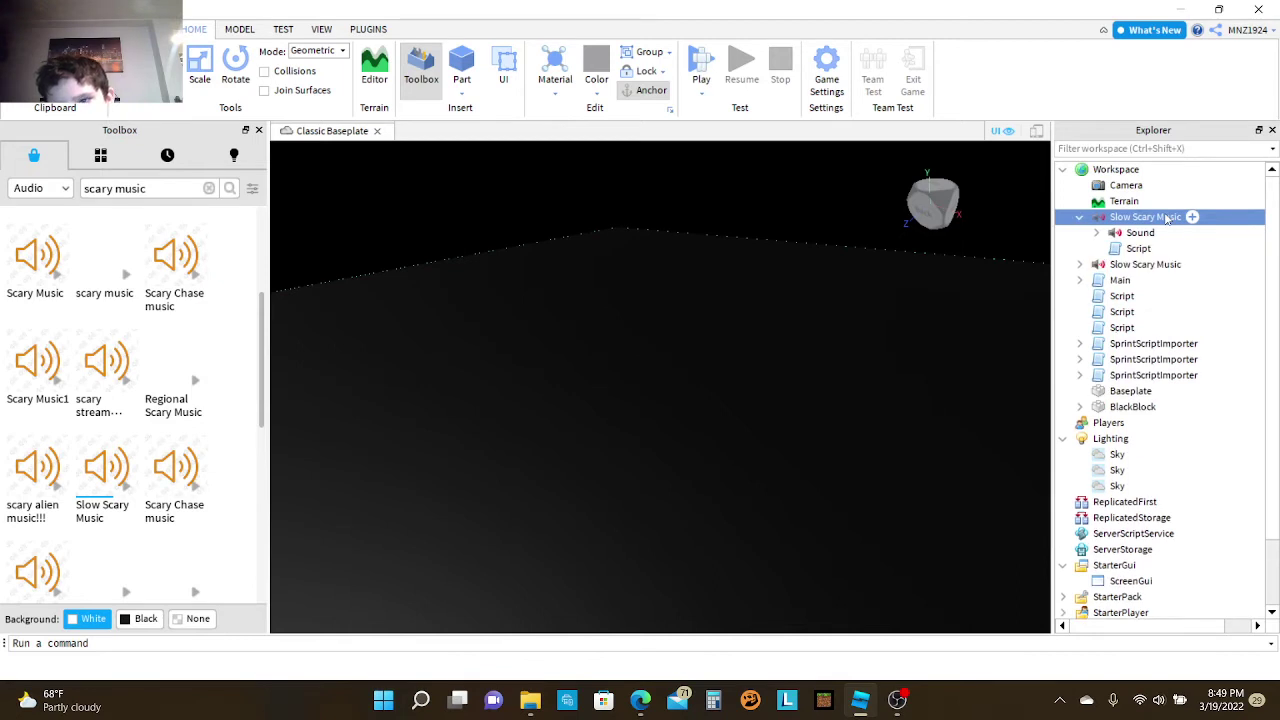
click(1081, 217)
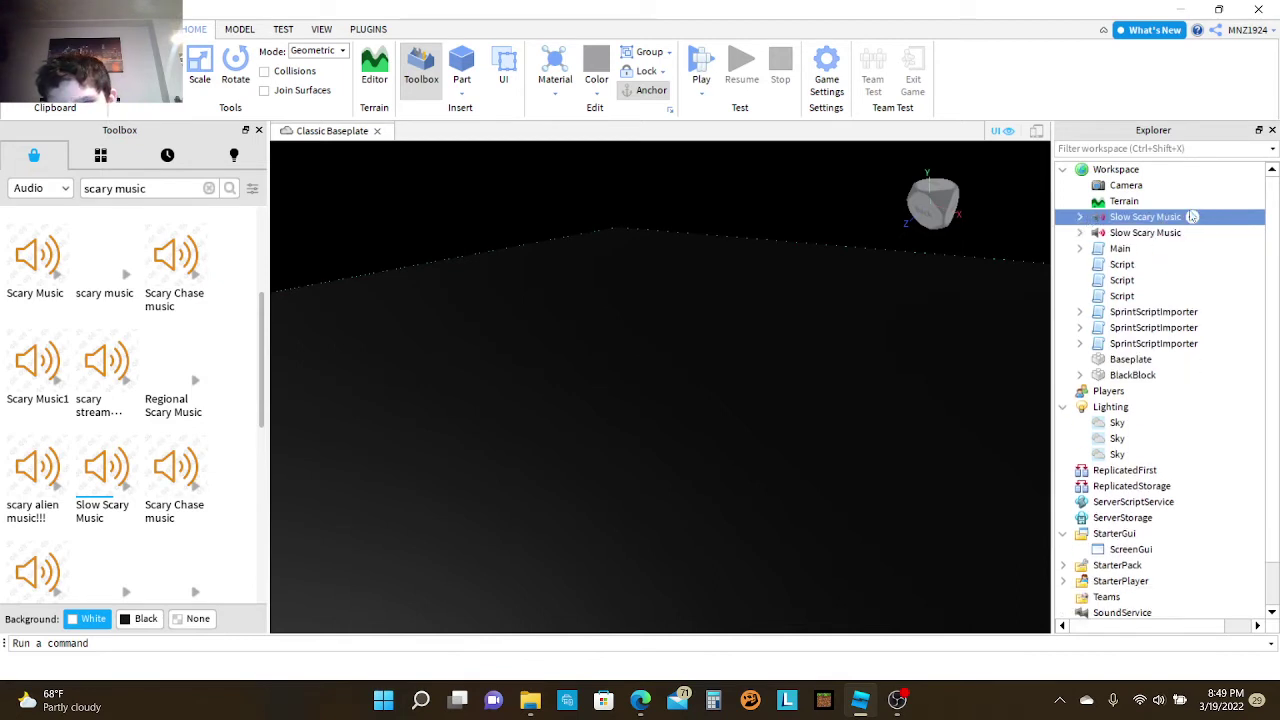
click(1176, 233)
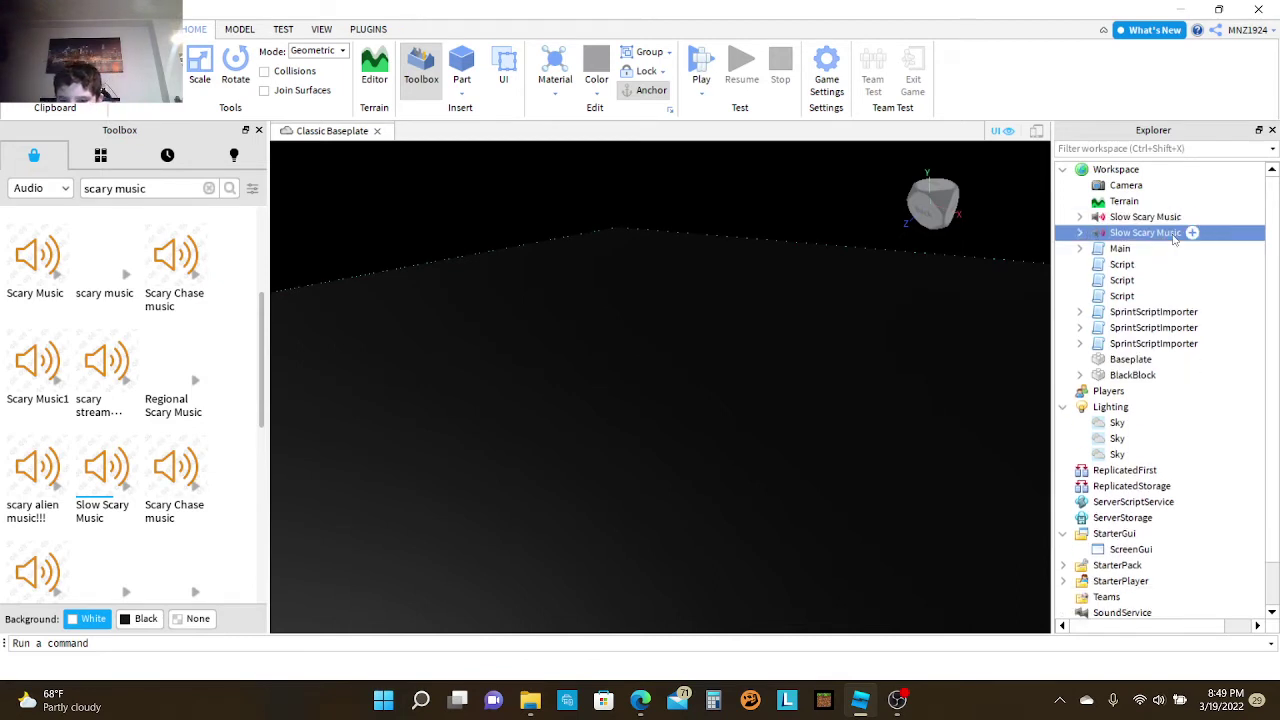
key(Delete)
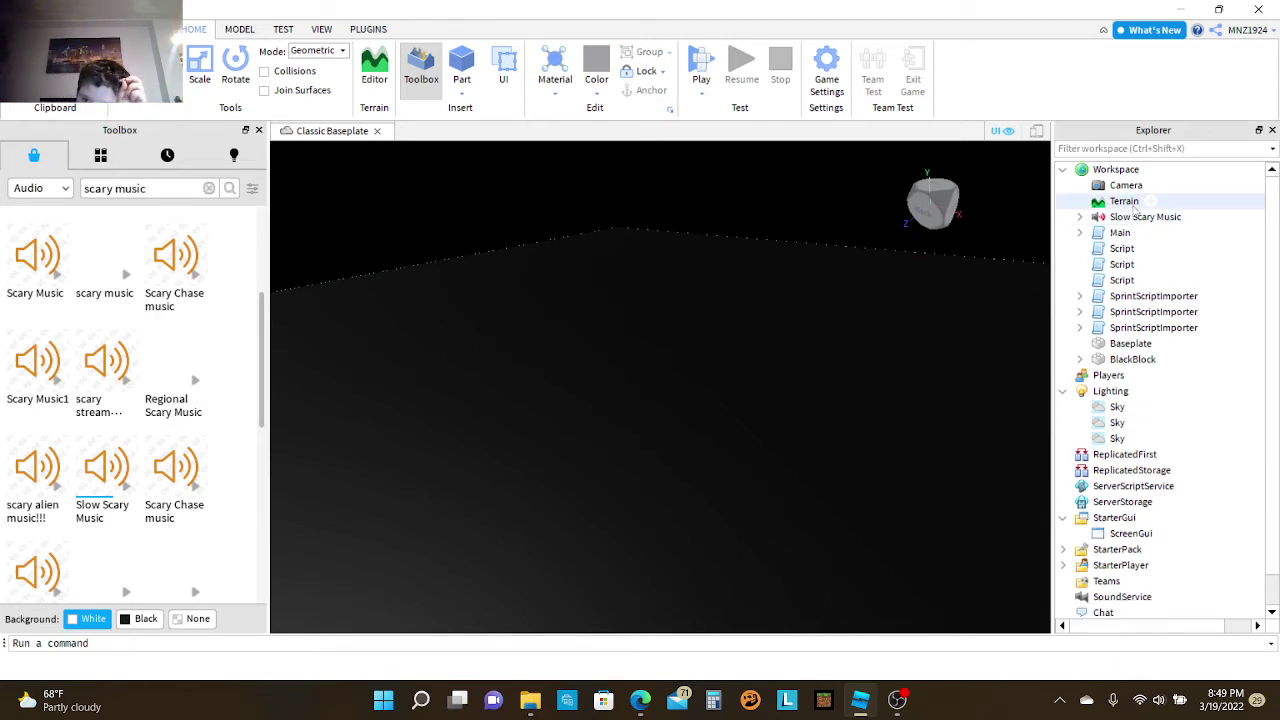
click(1064, 171)
click(1064, 171)
double_click(1105, 172)
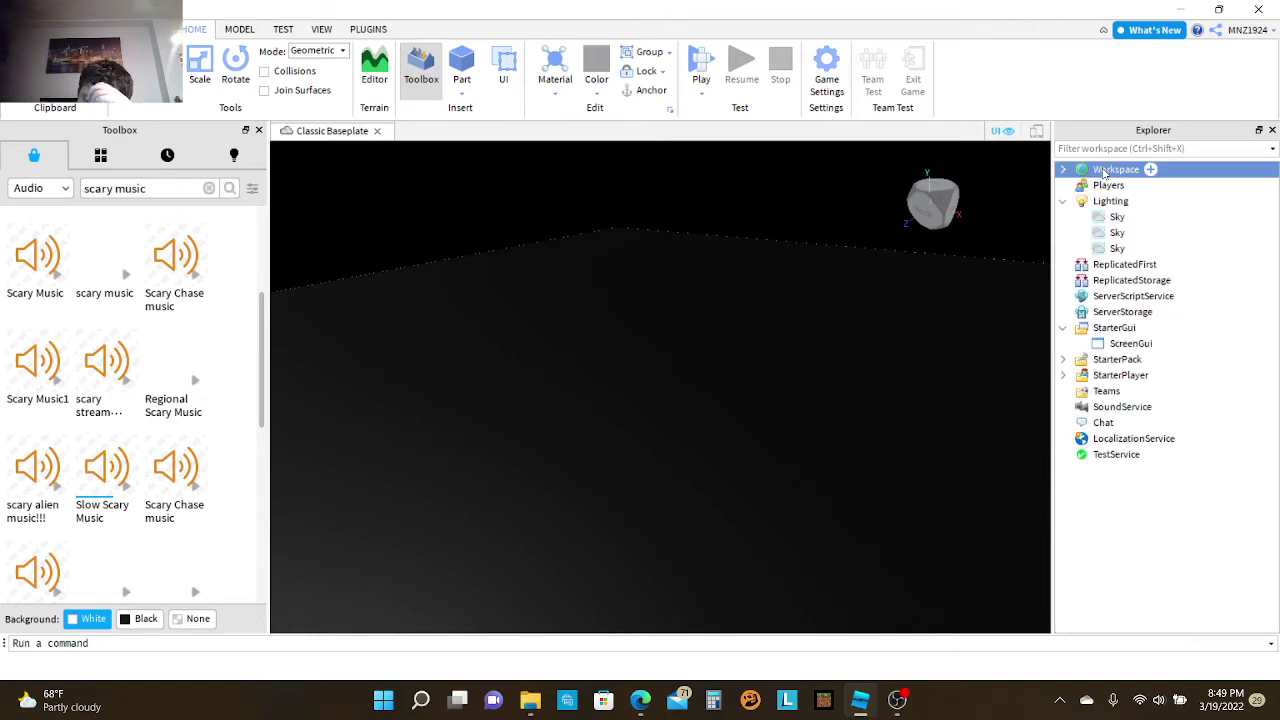
click(1105, 172)
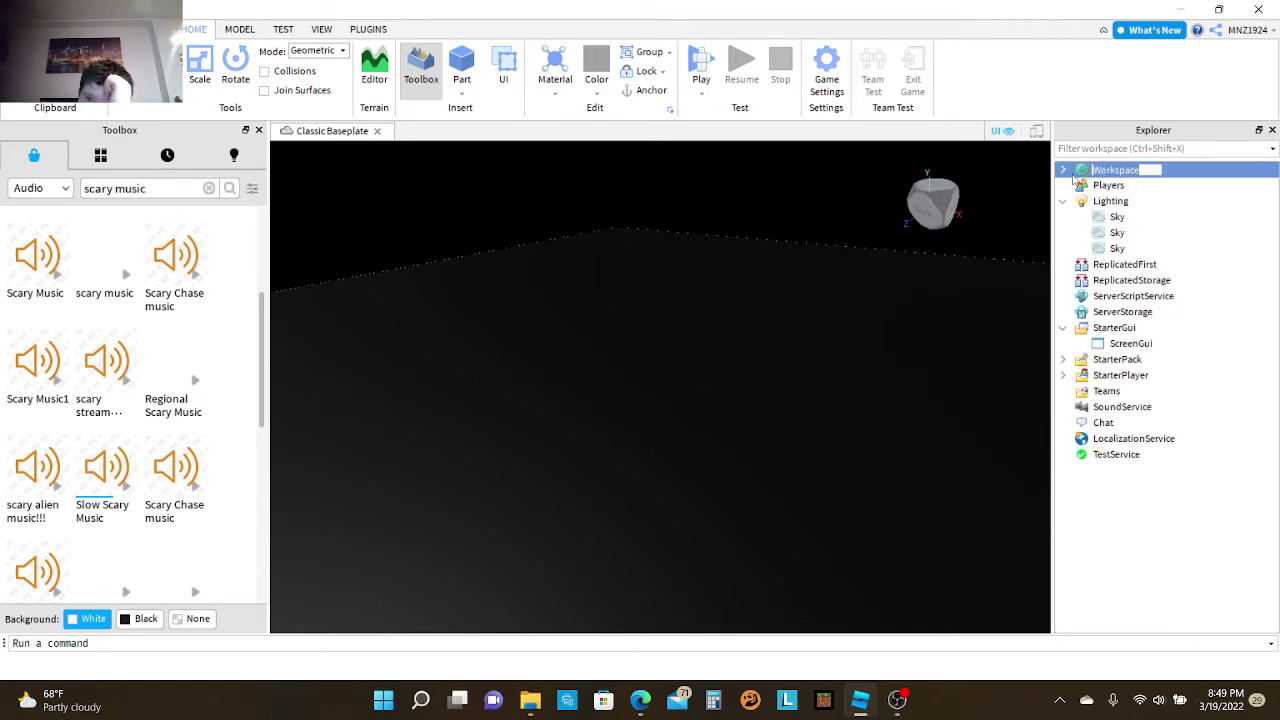
click(1064, 171)
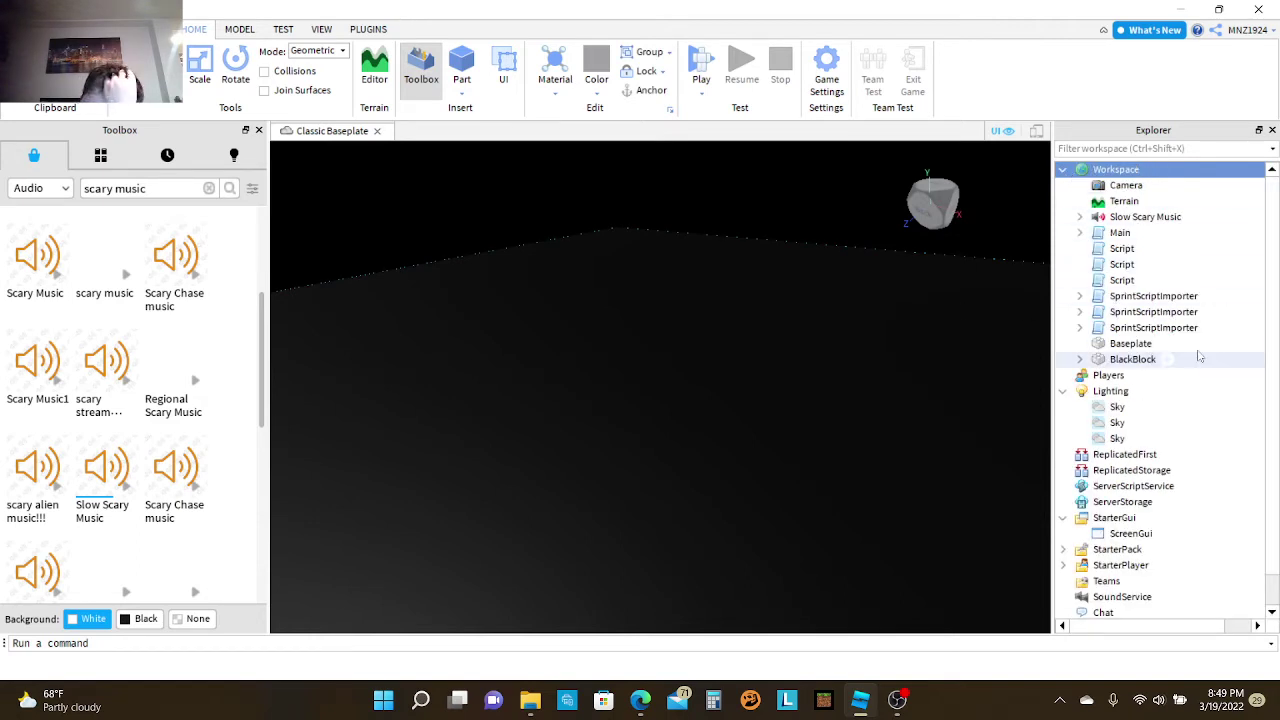
click(1192, 217)
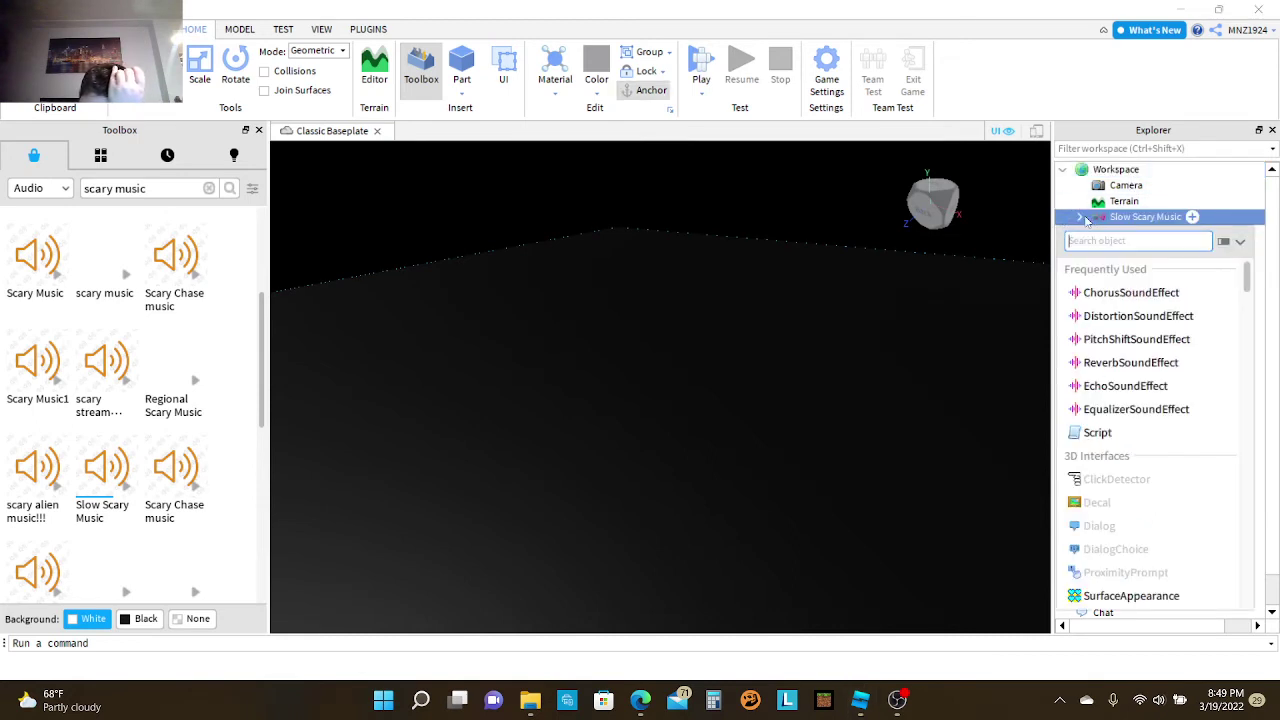
click(1086, 219)
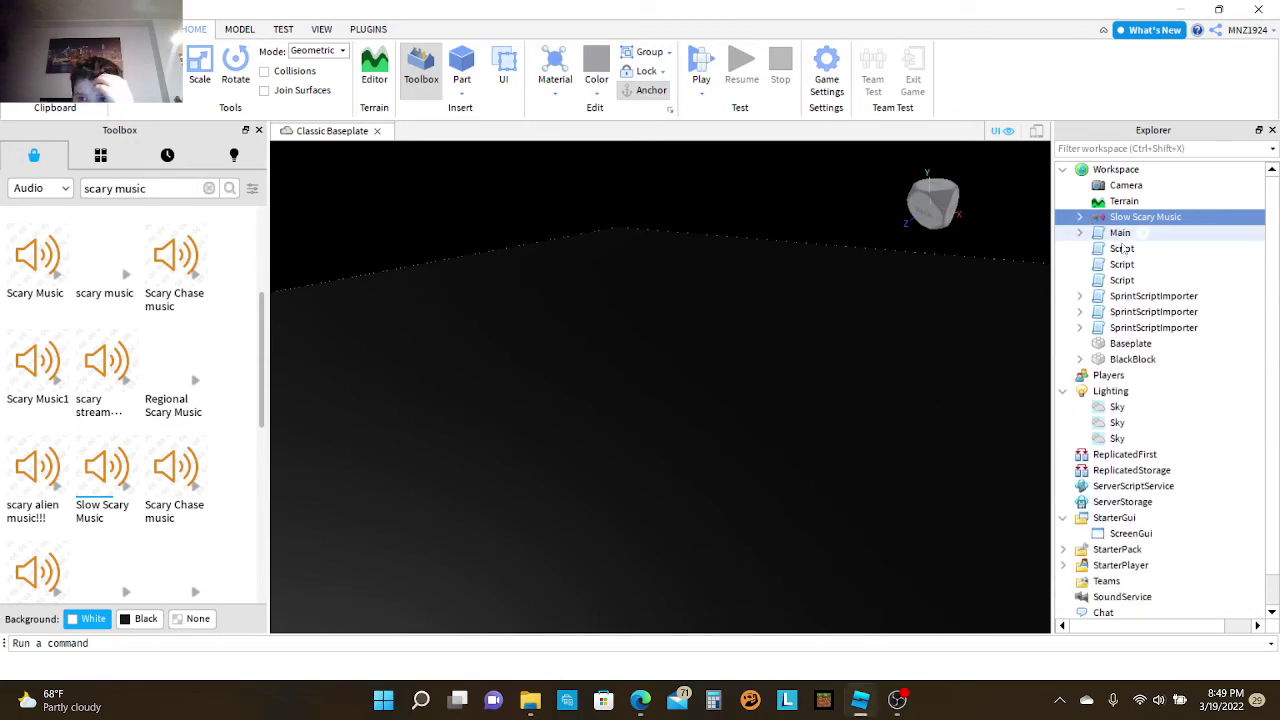
right_click(1170, 217)
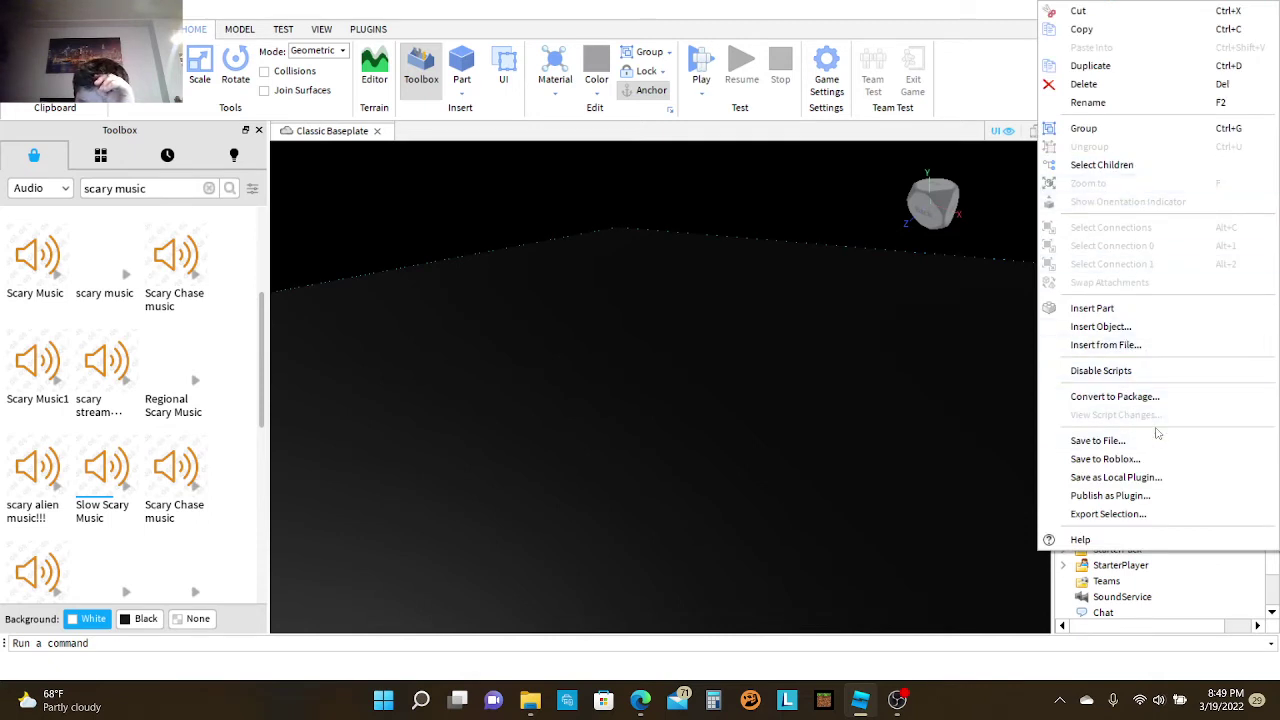
click(1055, 653)
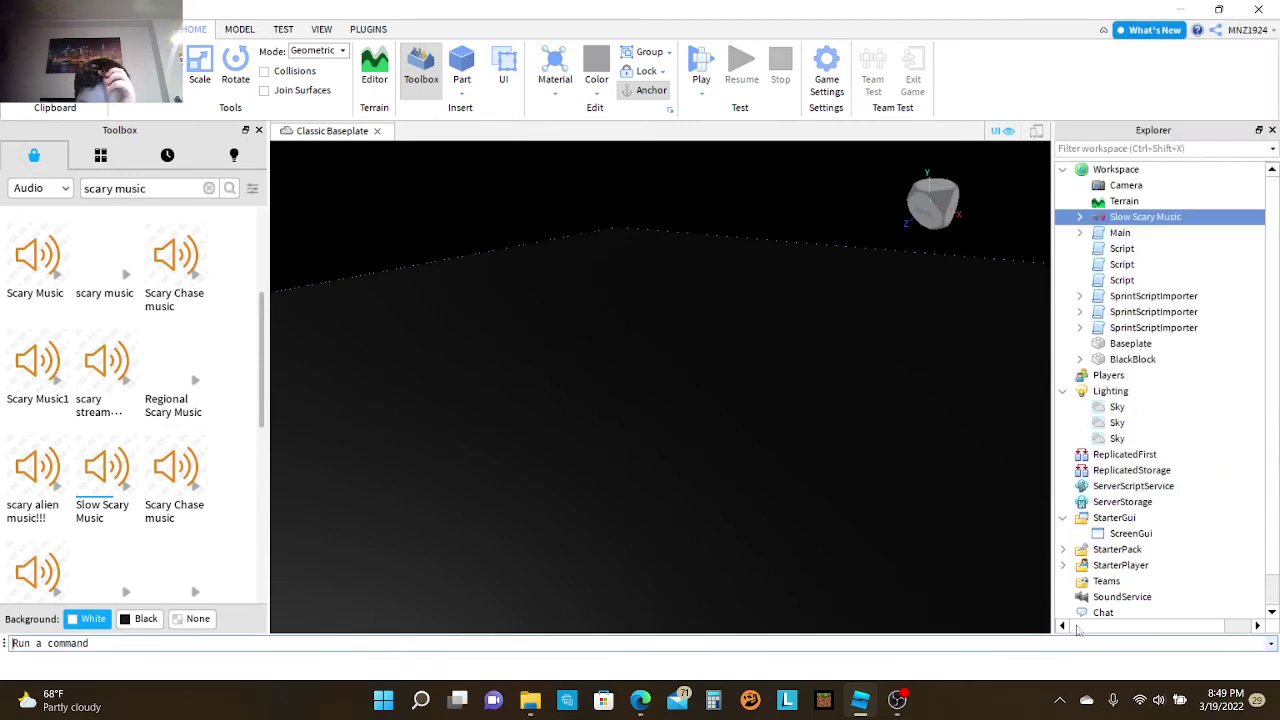
click(1137, 596)
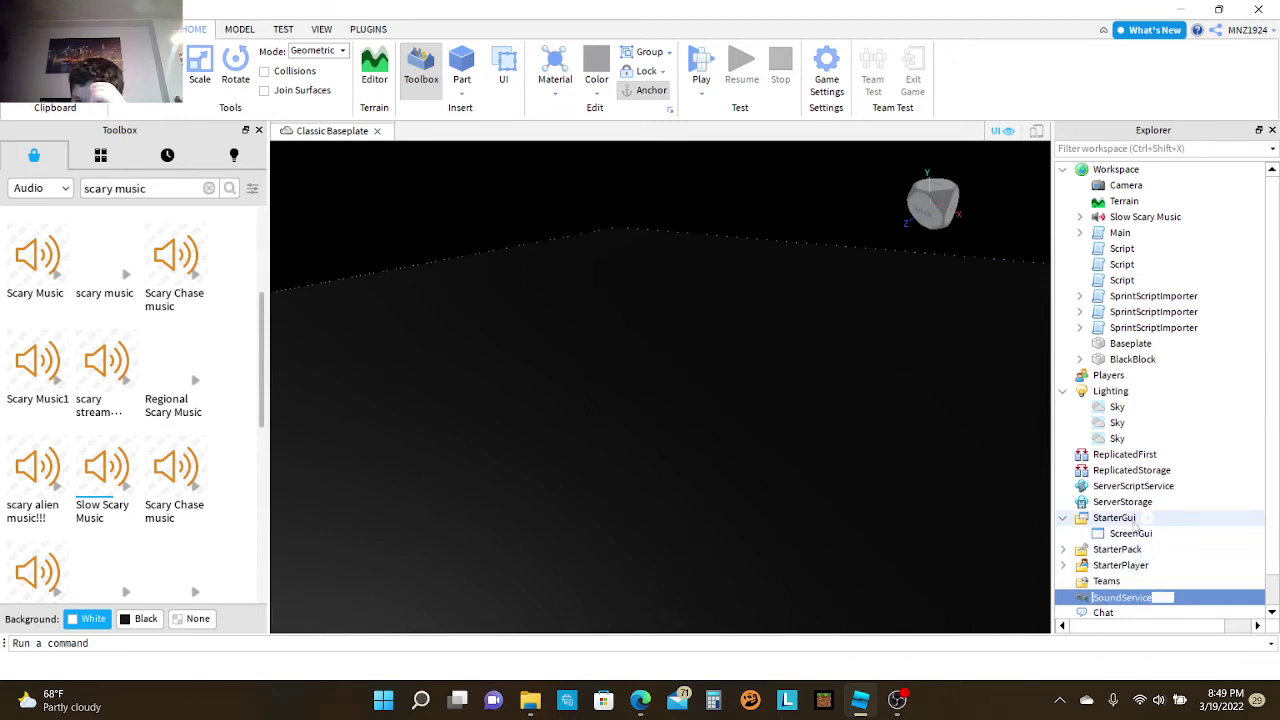
click(1135, 567)
click(1159, 565)
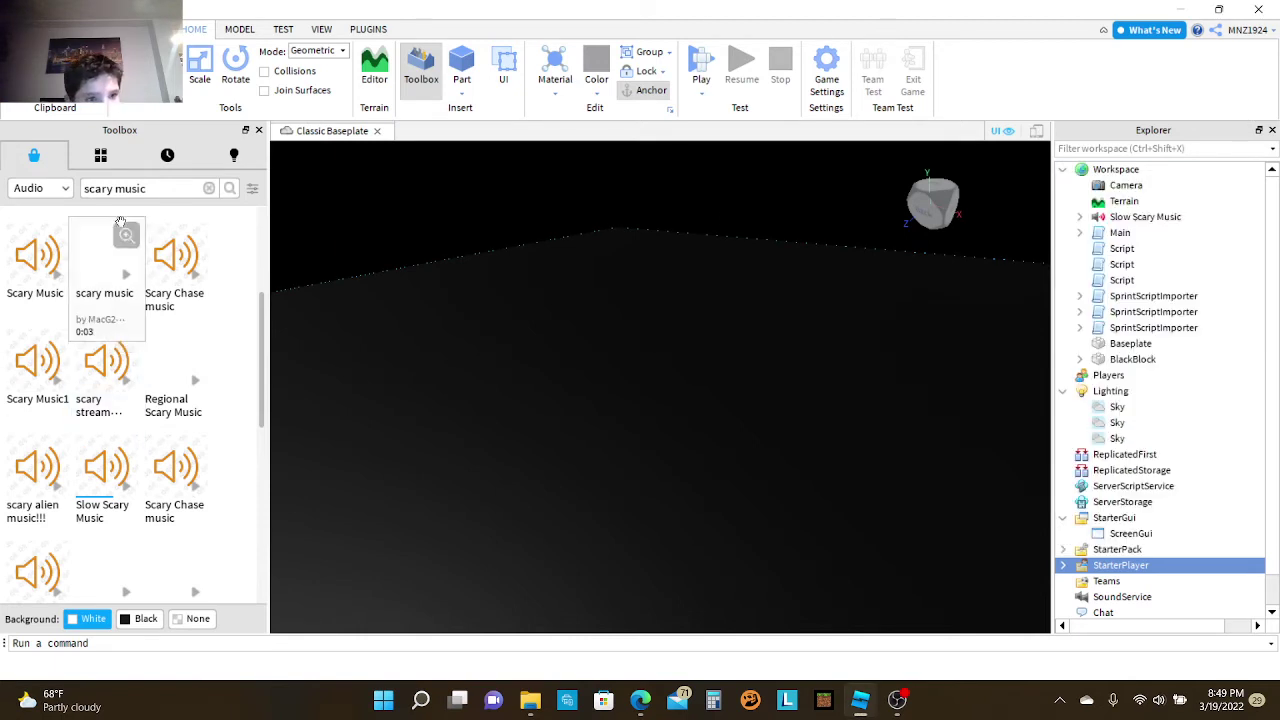
Step: Replace the Toolbox search with Cabin and switch the asset category from Audio to Models
click(185, 188)
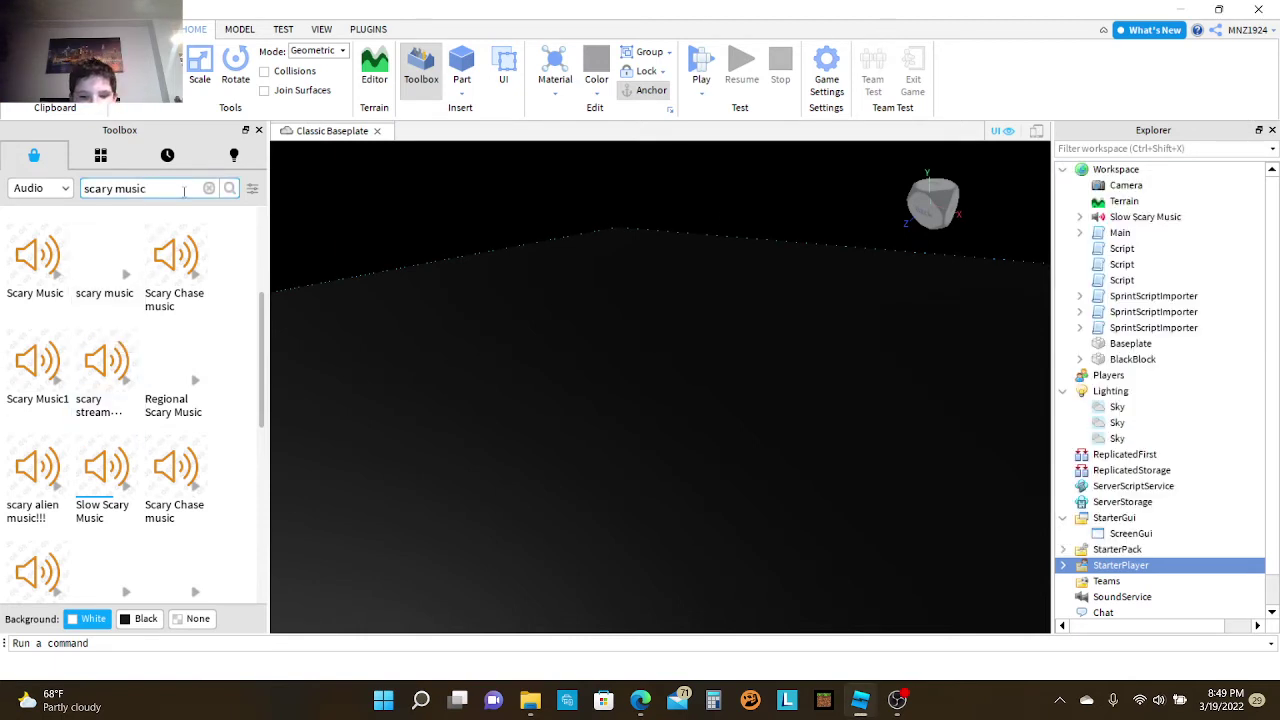
key(ctrl+a)
key(BackSpace)
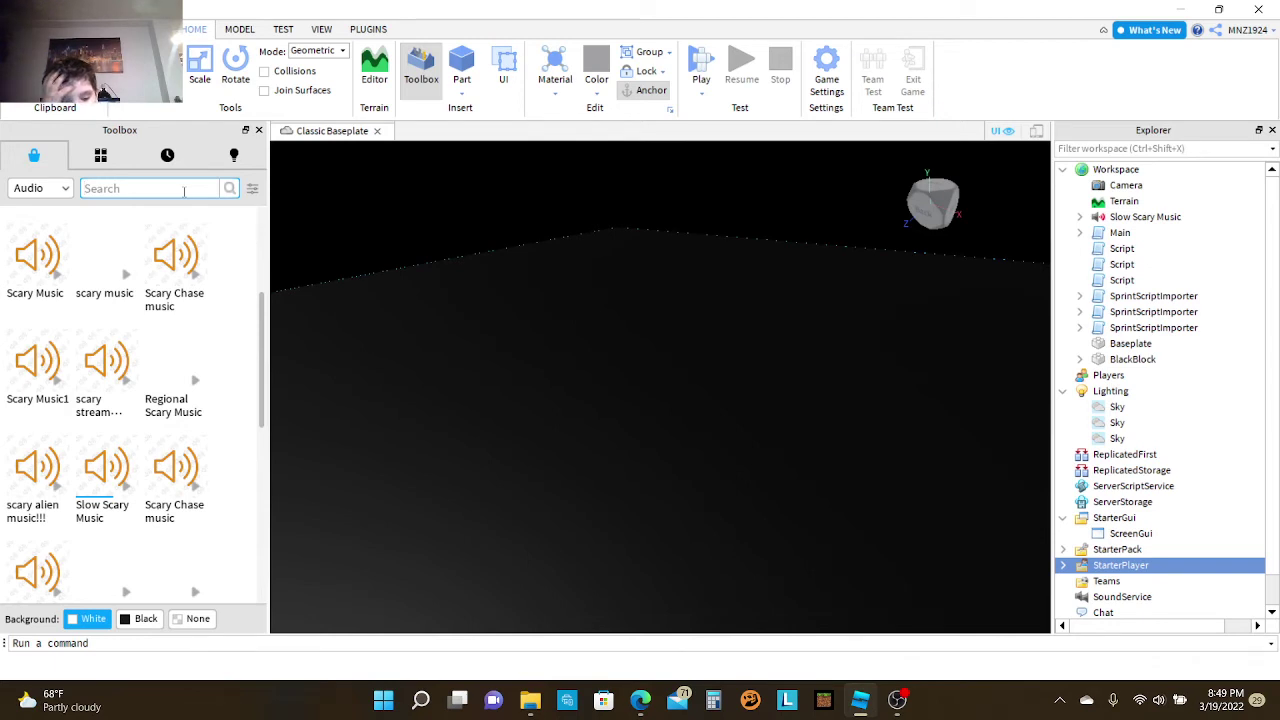
text(C)
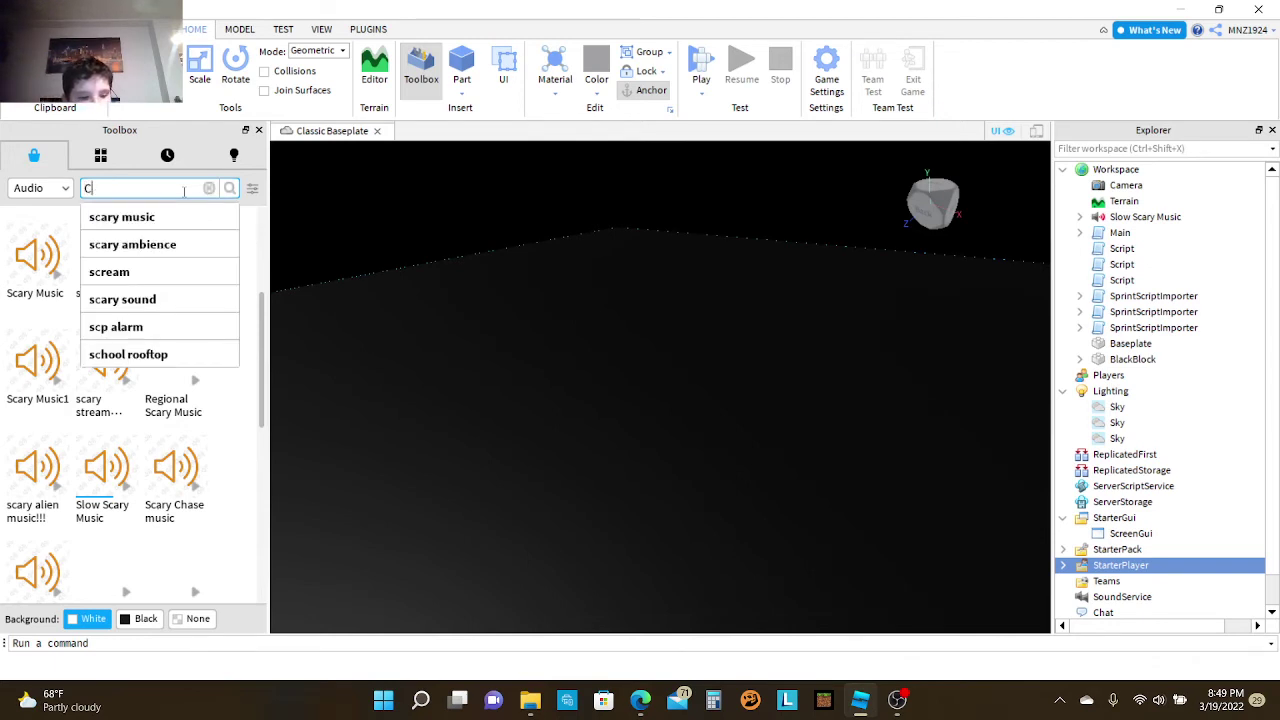
text(abin)
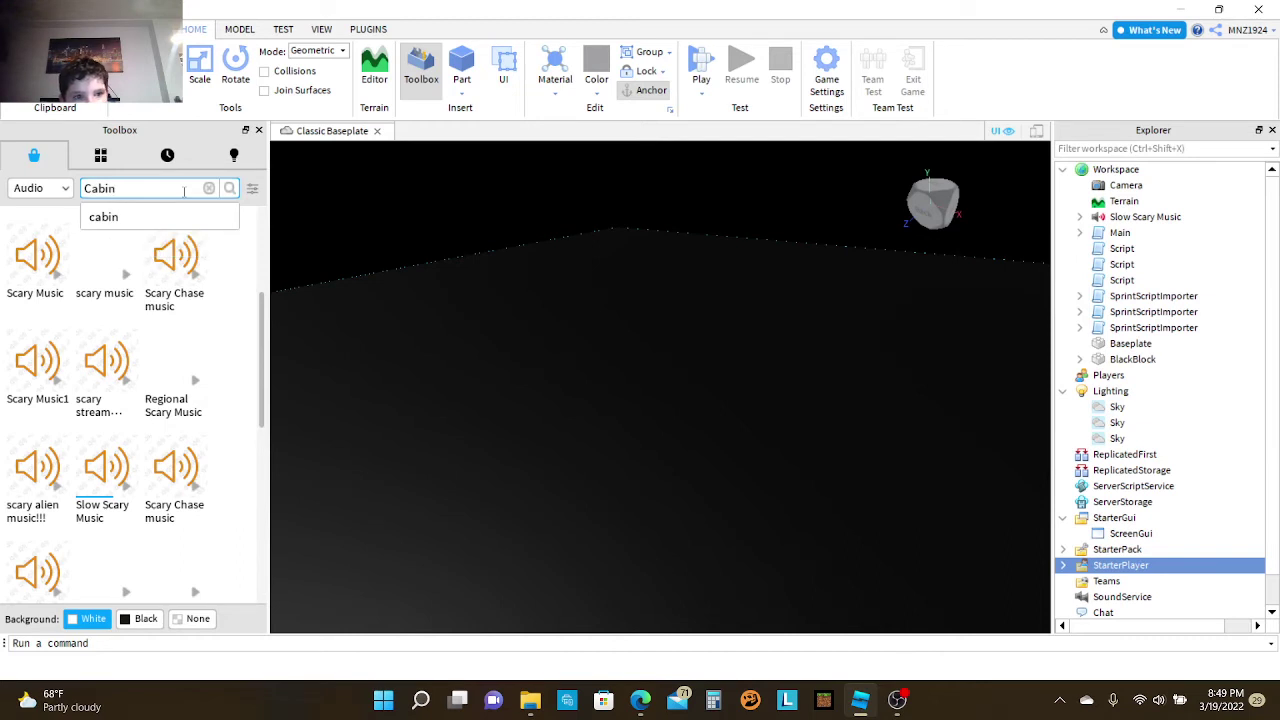
key(Return)
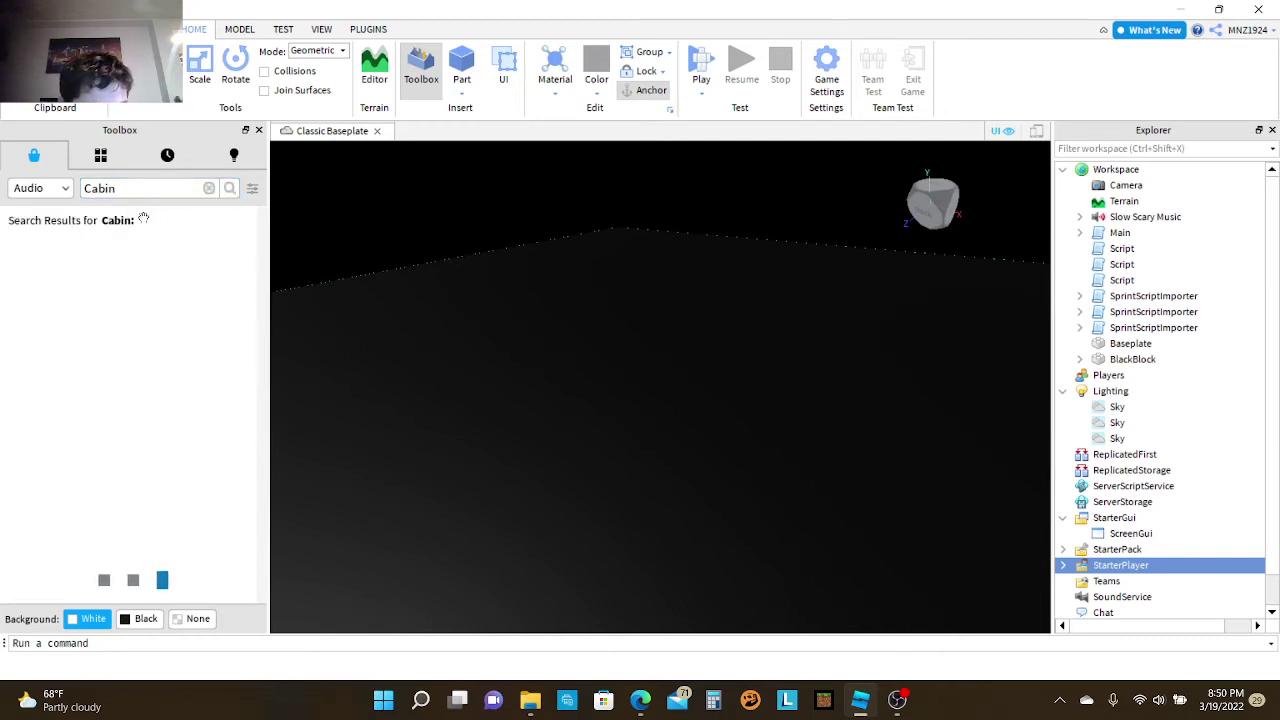
click(31, 188)
click(45, 212)
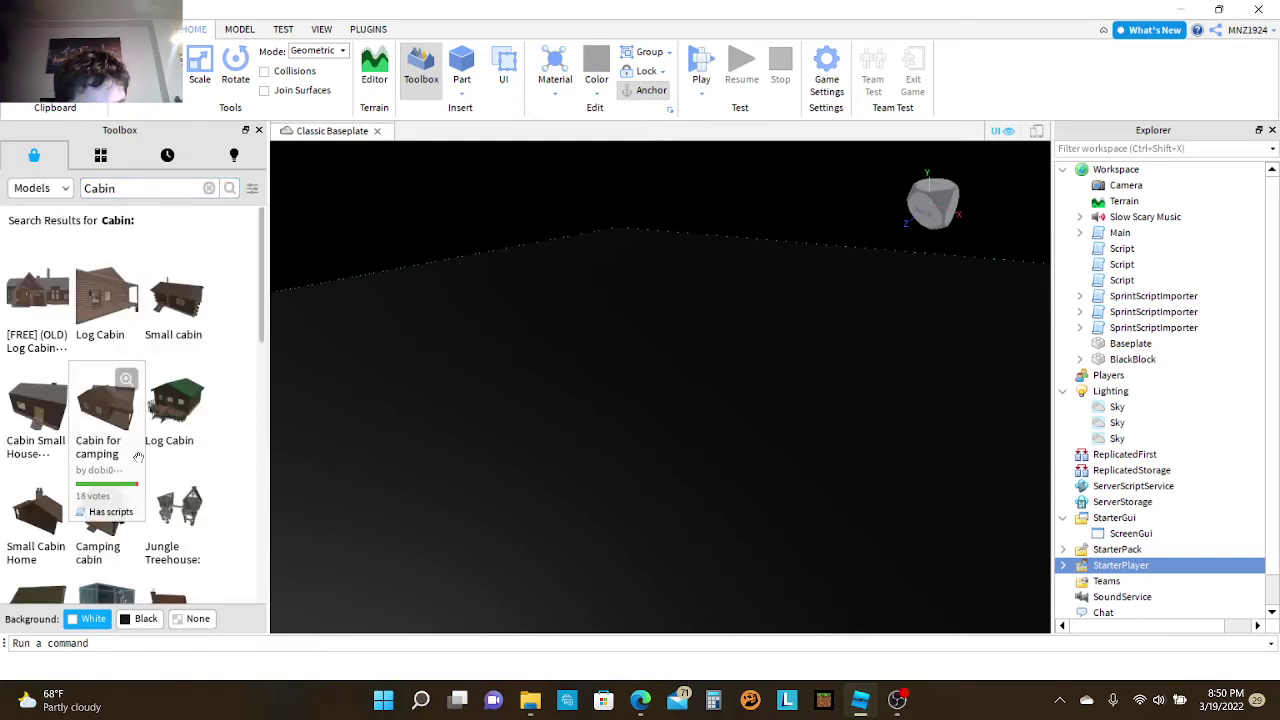
Step: Insert the Abandoned Cabin model, look at it from several sides and delete it
scroll(118, 368, down, 3)
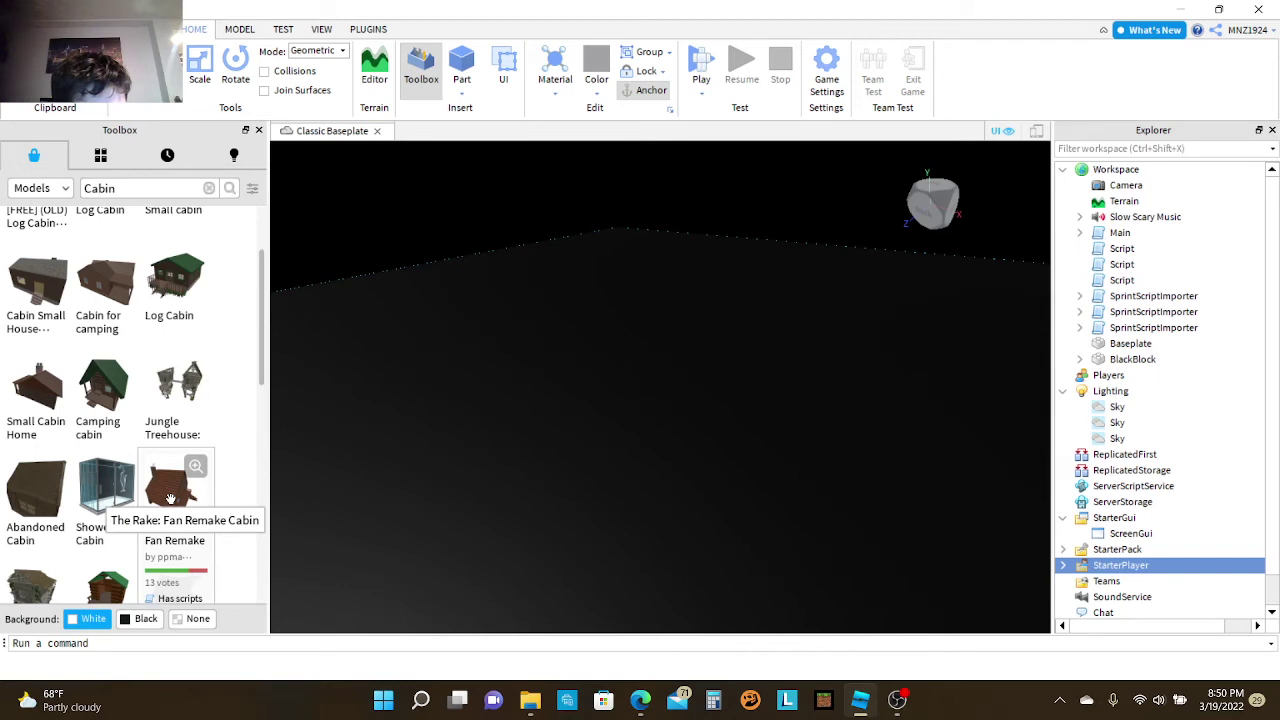
click(67, 503)
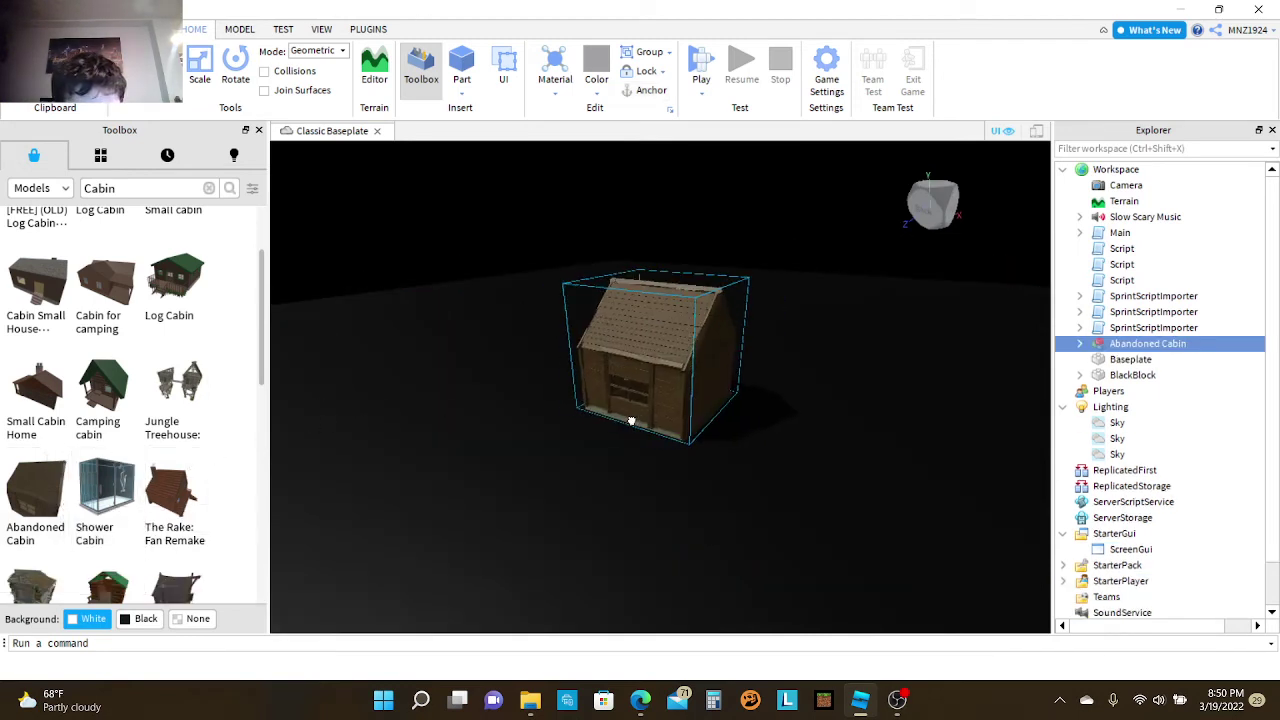
drag(631, 420, 651, 420)
key(f)
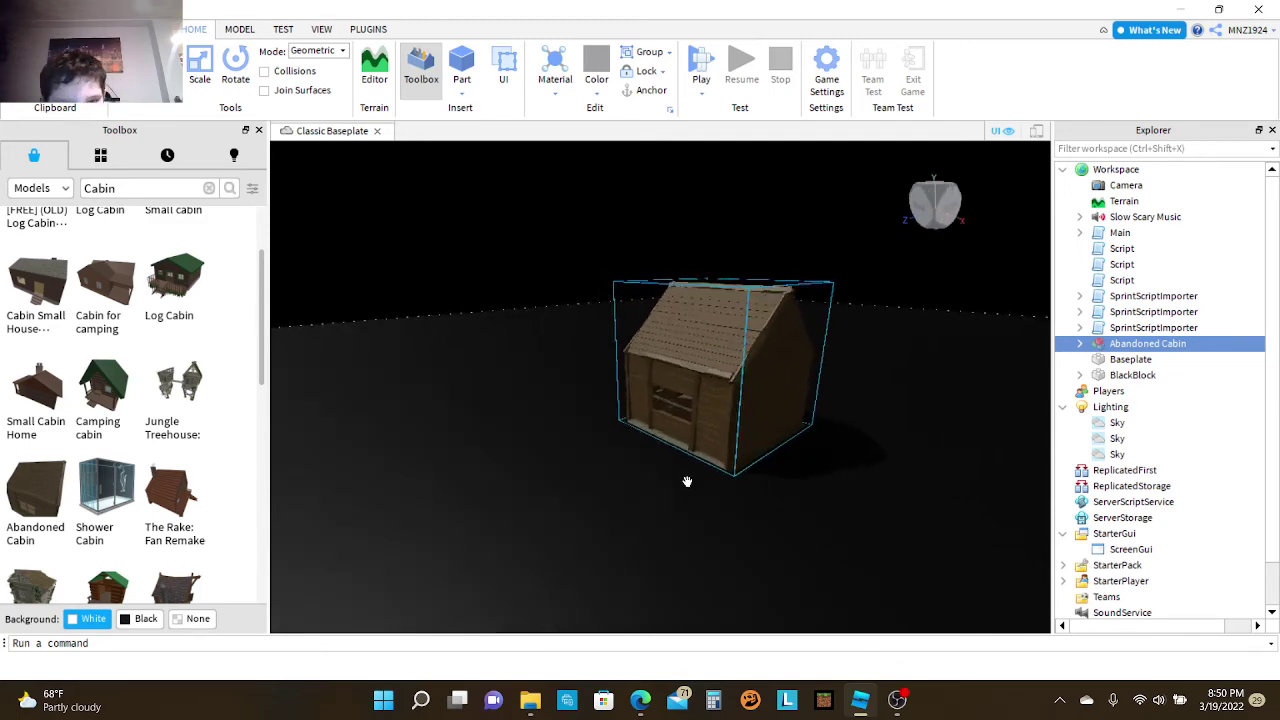
key(a)
right_drag(687, 481, 687, 481)
key(s)
scroll(687, 482, down, 10)
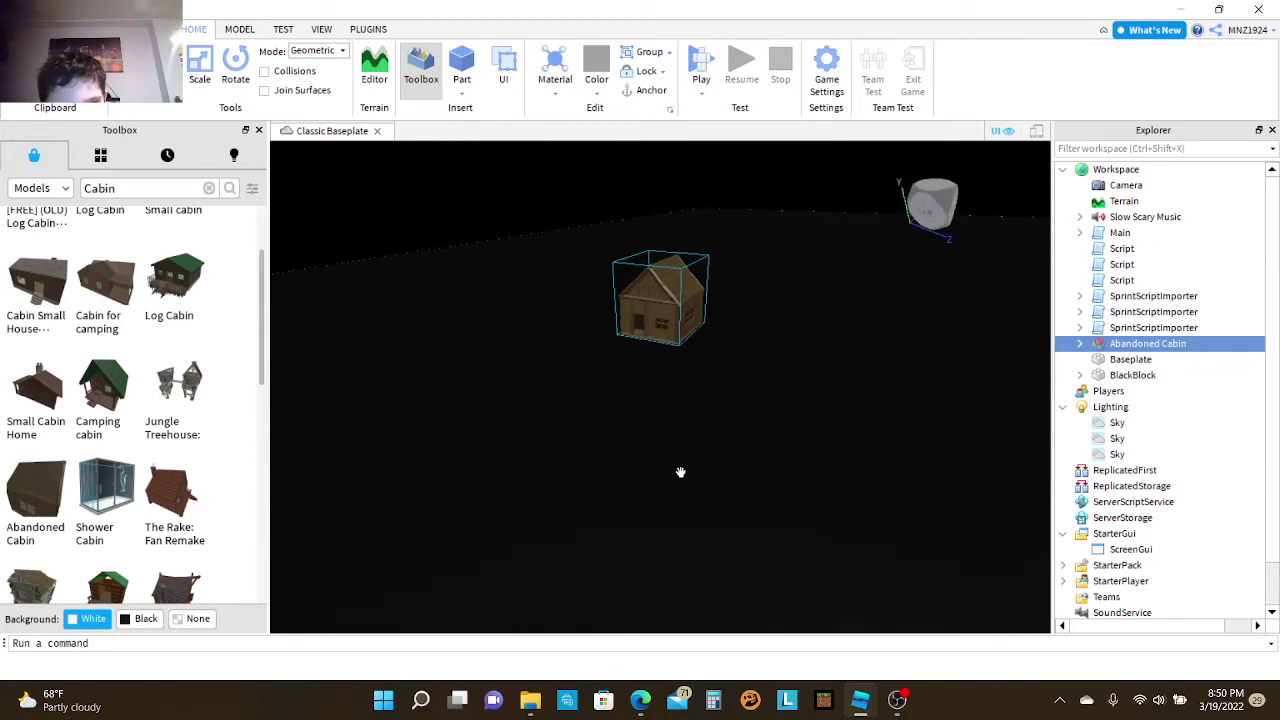
key(d)
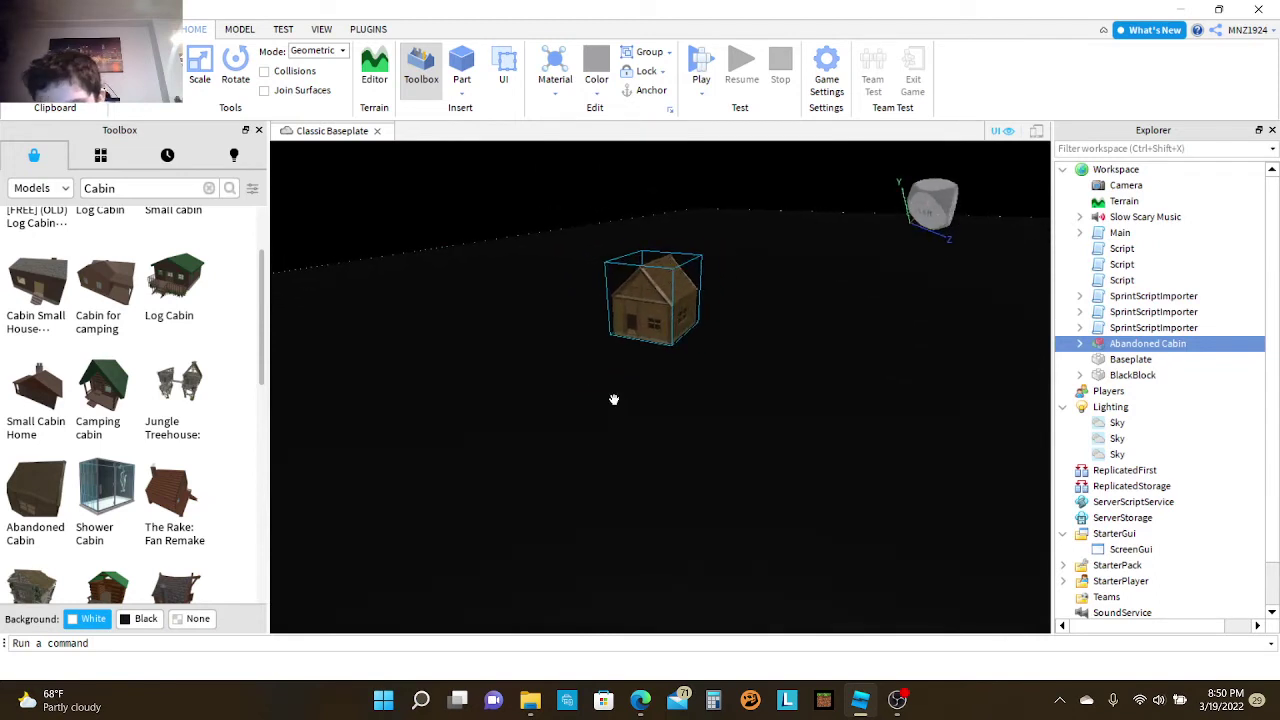
key(Delete)
Step: Insert the cabin model from The Rake: Fan Remake onto the black ground
scroll(190, 380, down, 3)
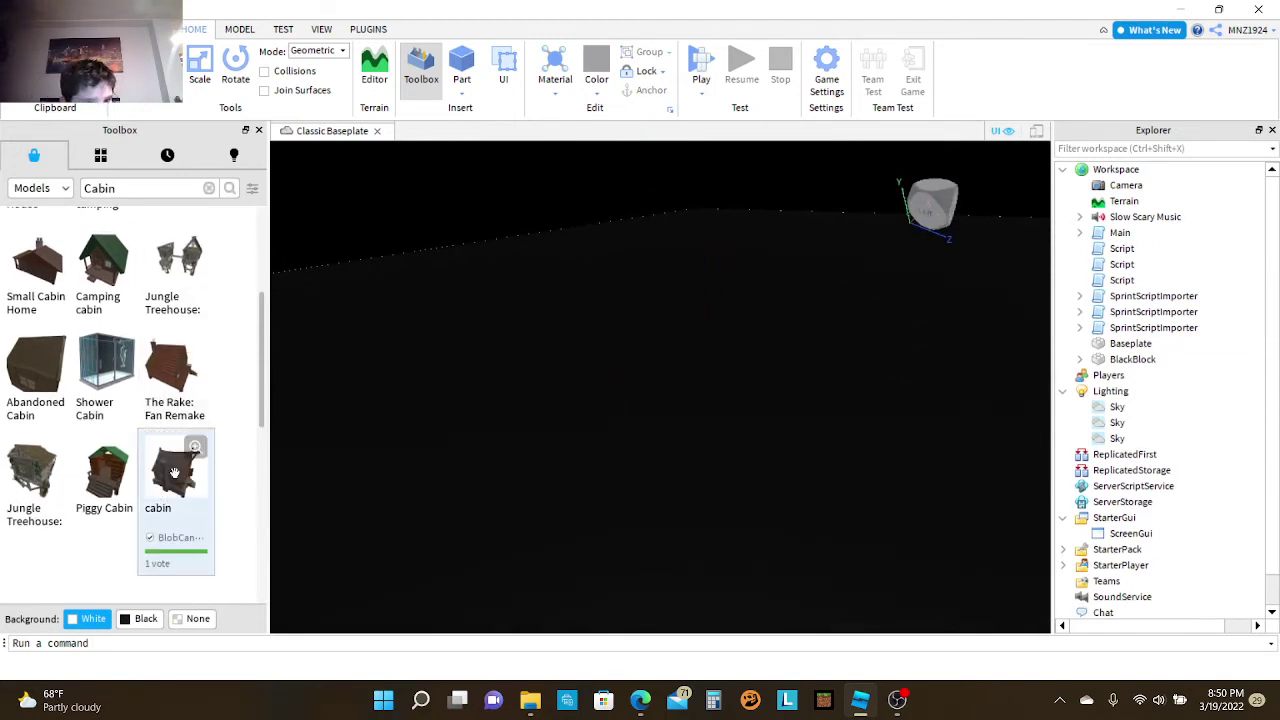
mouse_move(374, 393)
right_down()
mouse_move(437, 389)
mouse_move(382, 394)
right_up()
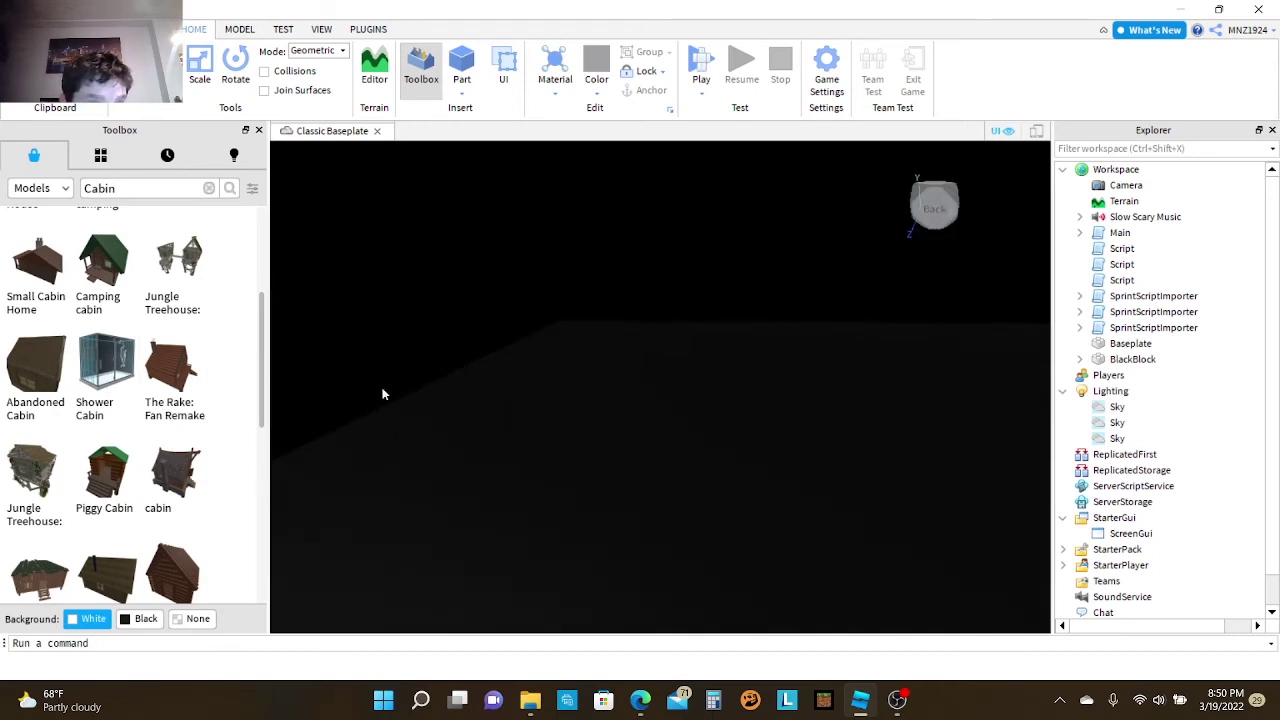
click(205, 383)
right_drag(712, 431, 711, 431)
drag(711, 431, 731, 520)
right_drag(731, 520, 732, 520)
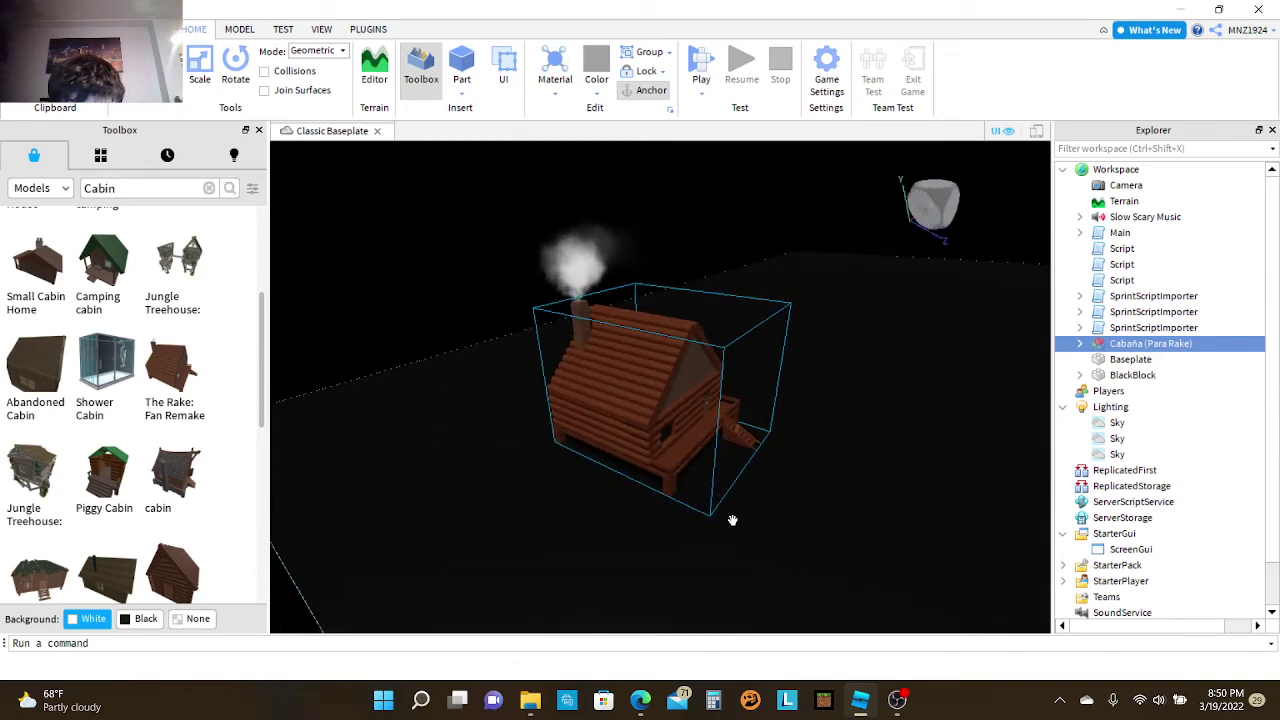
Step: Reposition the BlackBlock so it covers the grey baseplate, and move the red log cabin closer to the block's near edge
drag(732, 522, 744, 440)
right_drag(774, 428, 822, 481)
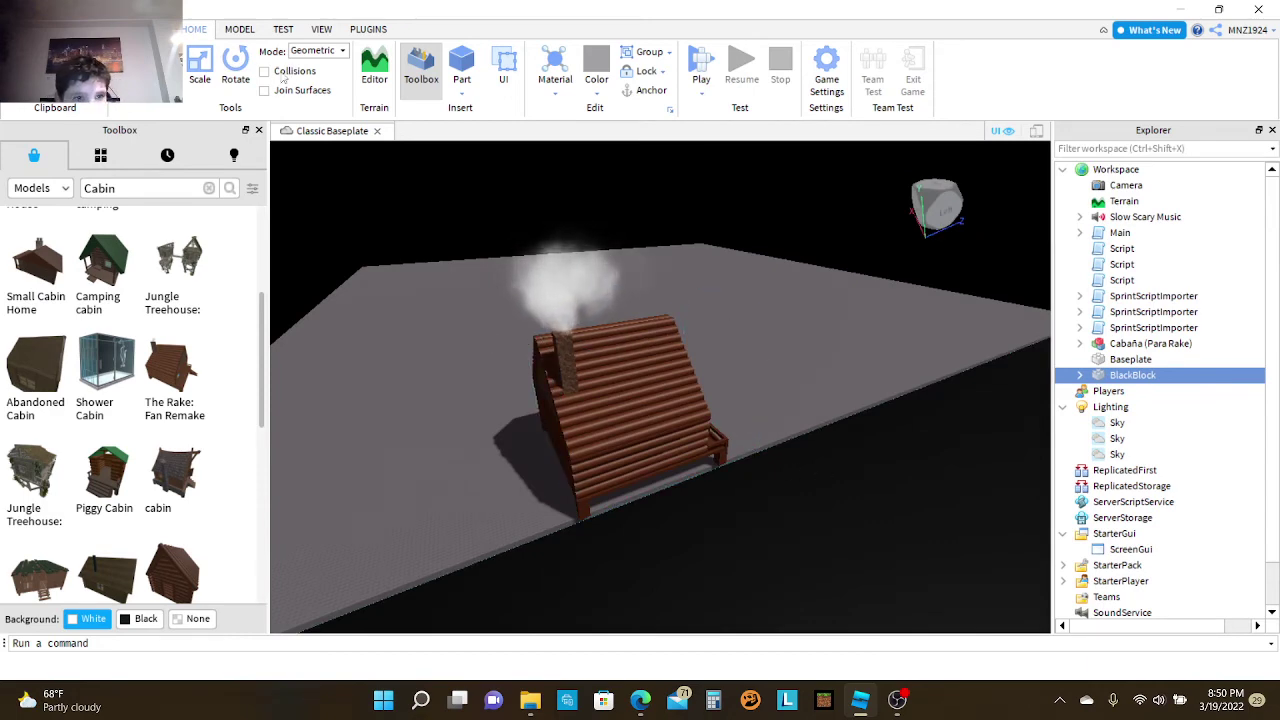
key(s)
right_drag(746, 557, 748, 557)
key(s)
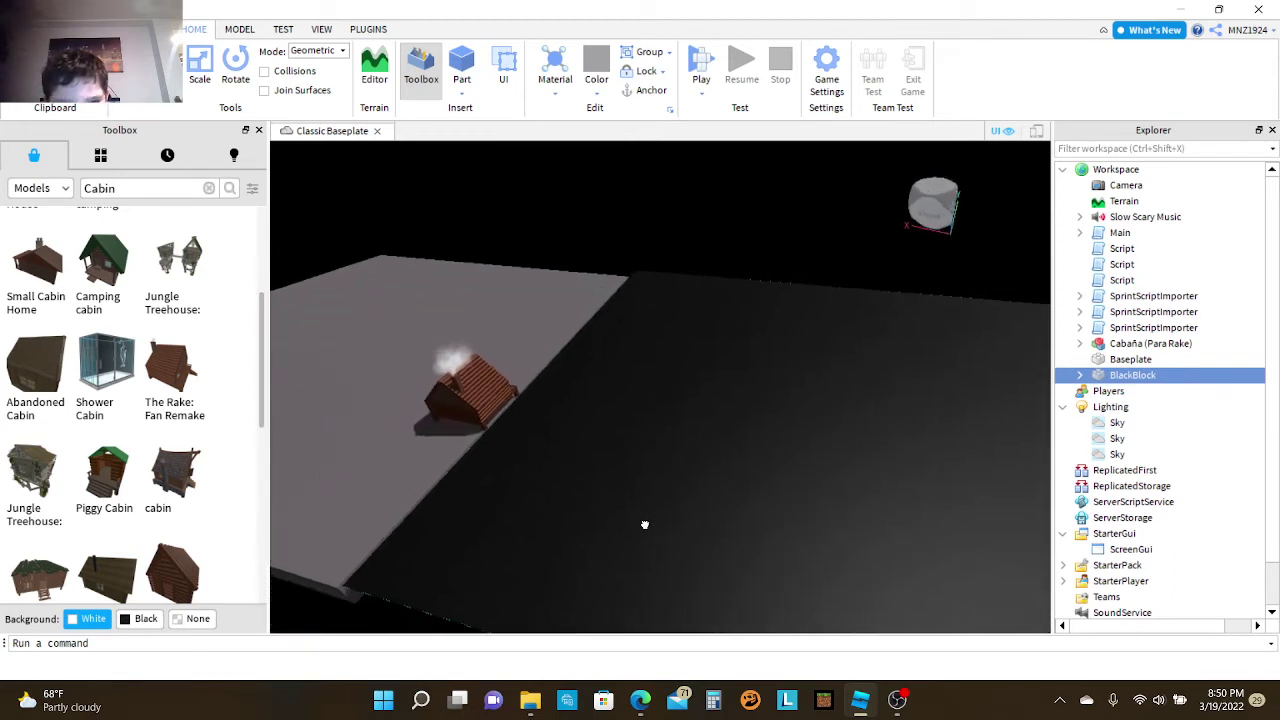
right_drag(586, 495, 208, 396)
key(a)
key(s)
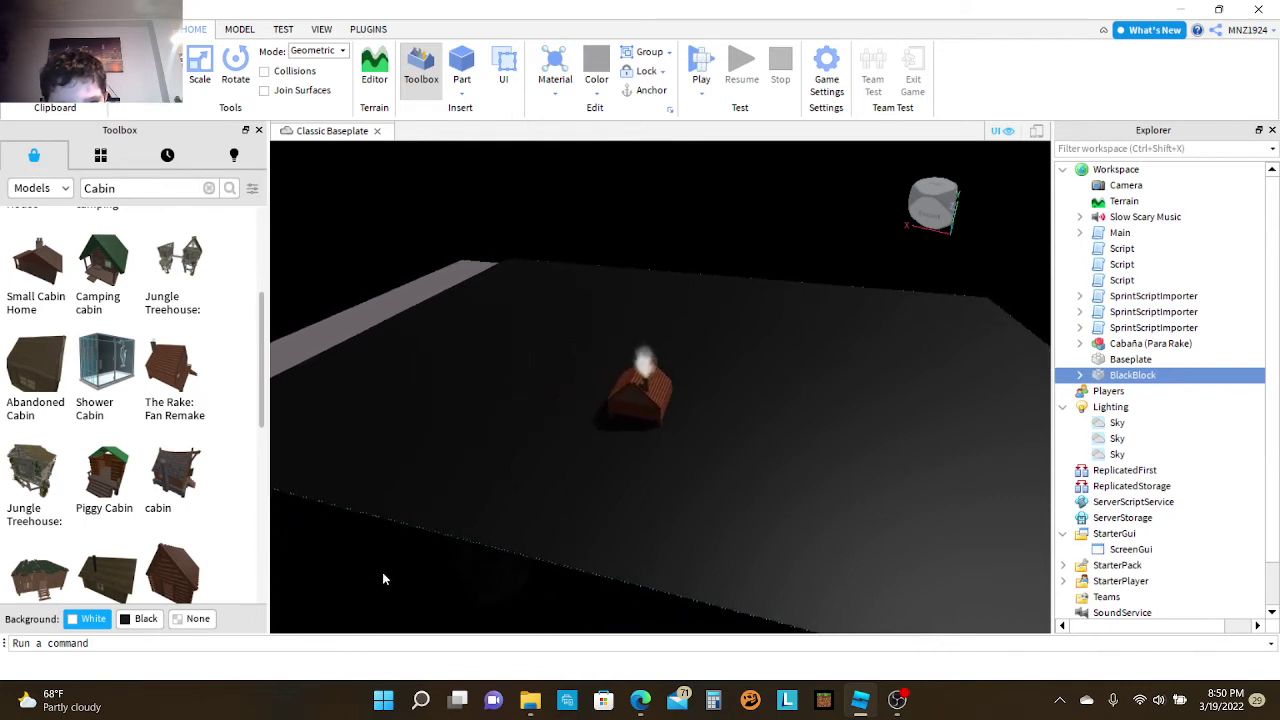
right_drag(383, 578, 370, 400)
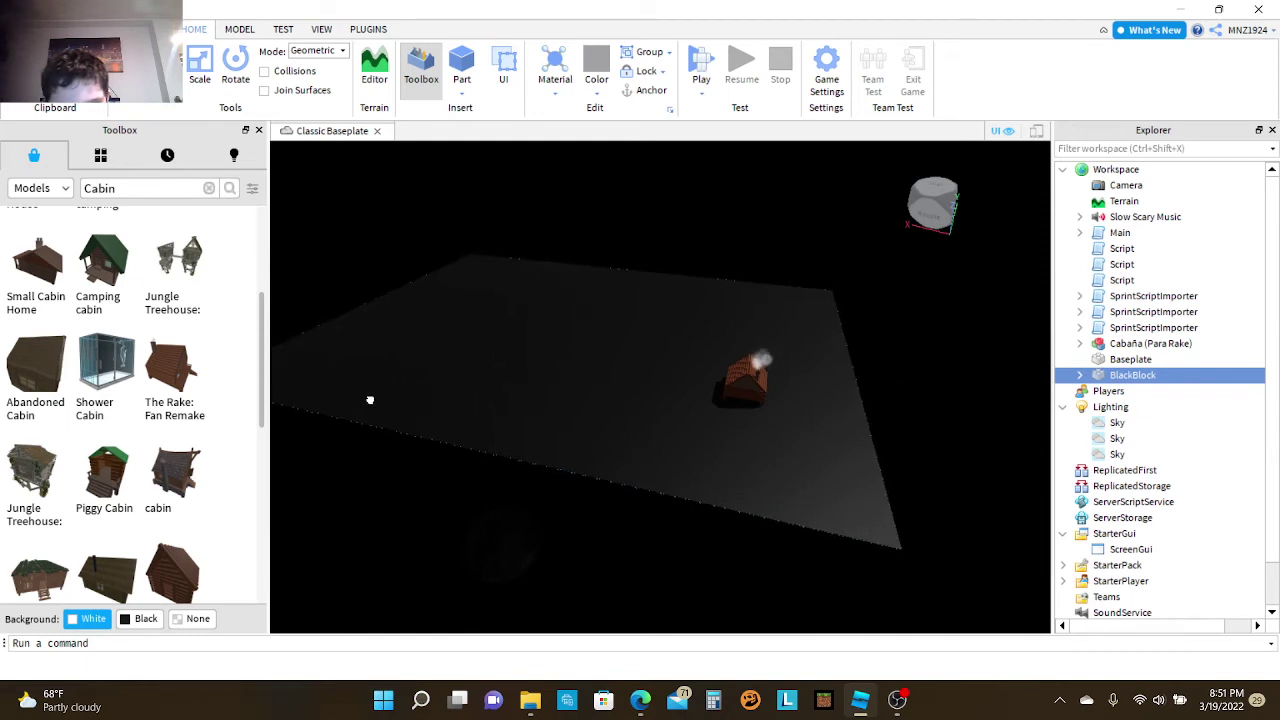
drag(727, 388, 683, 478)
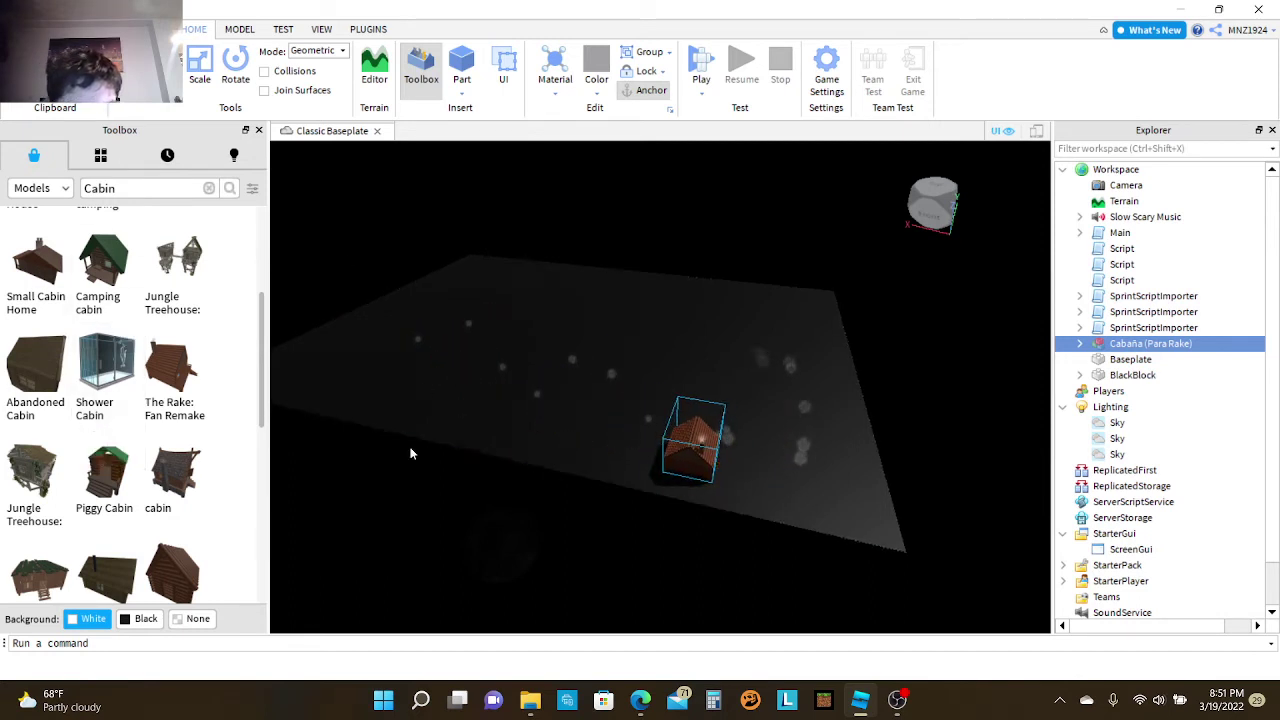
click(321, 496)
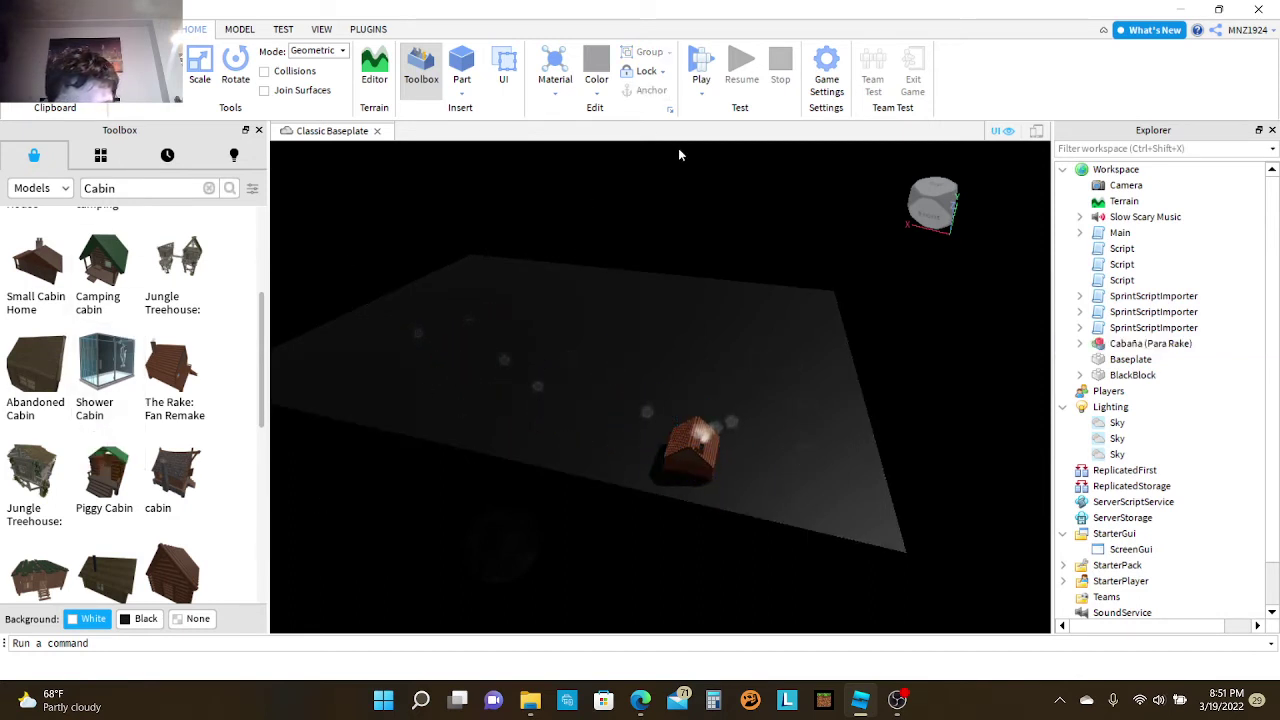
Step: Playtest the place with the flashlight equipped and leave the experience
click(701, 68)
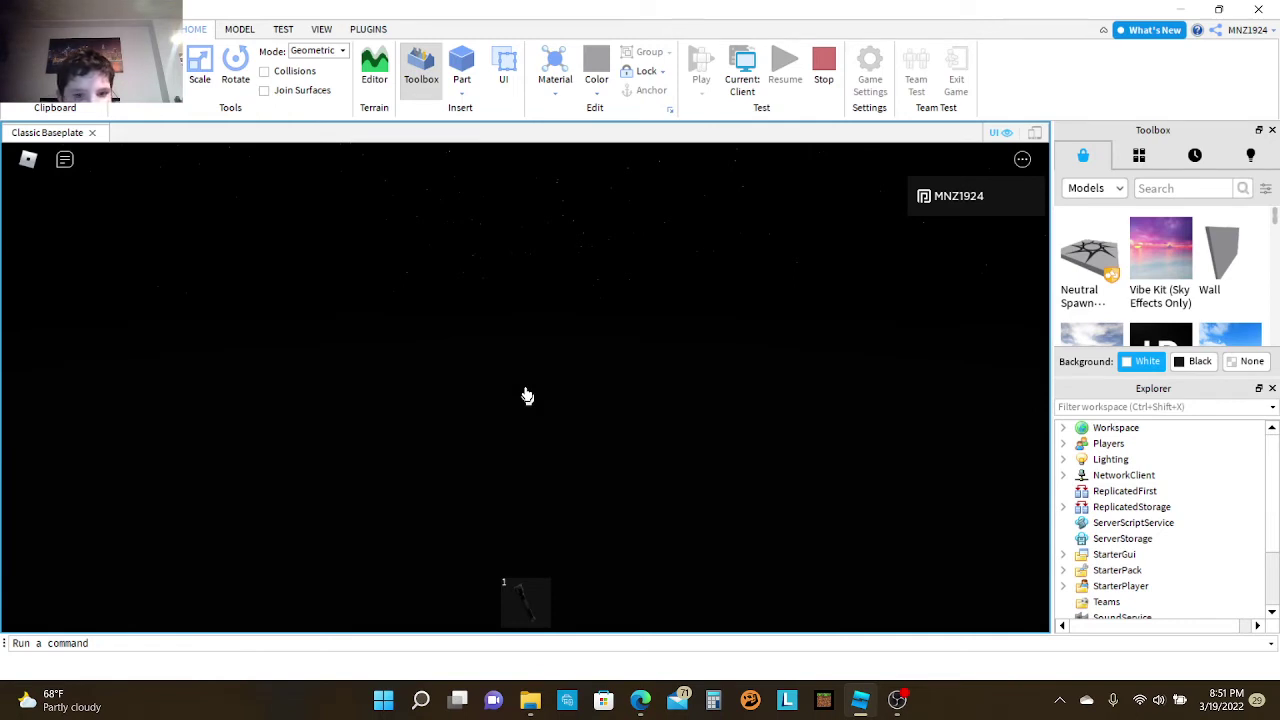
key(1)
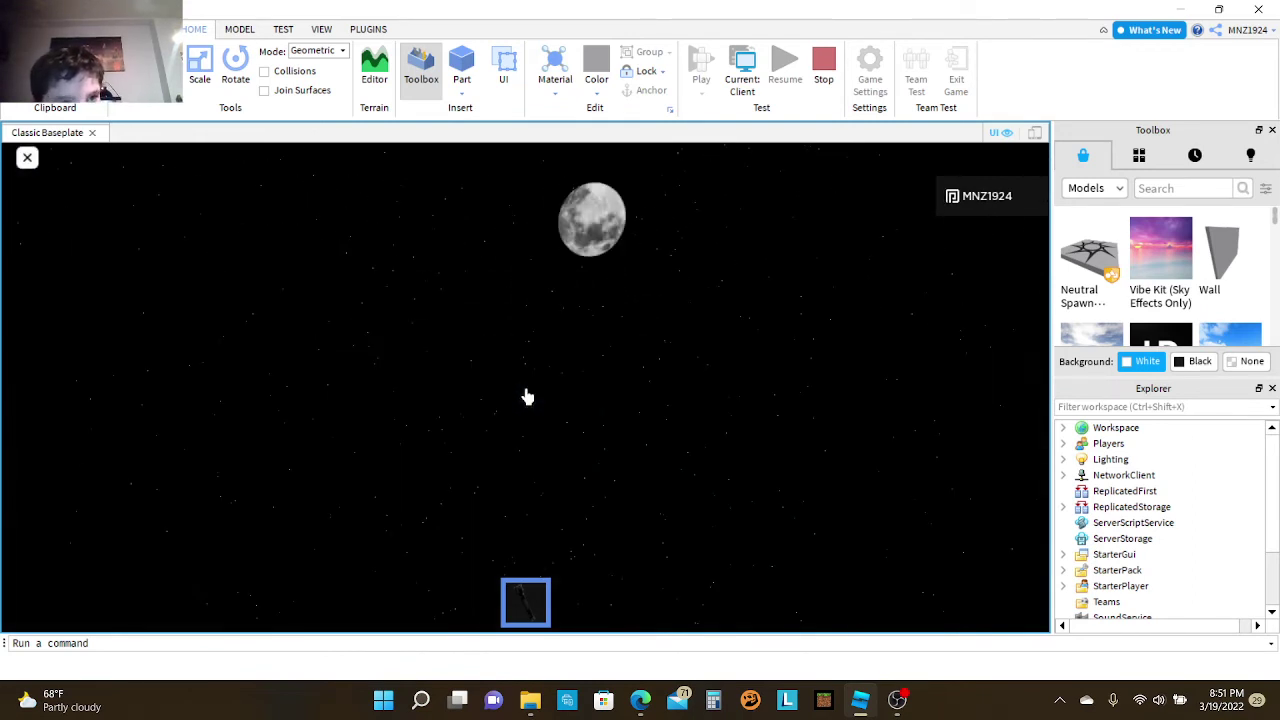
key(Escape)
key(l)
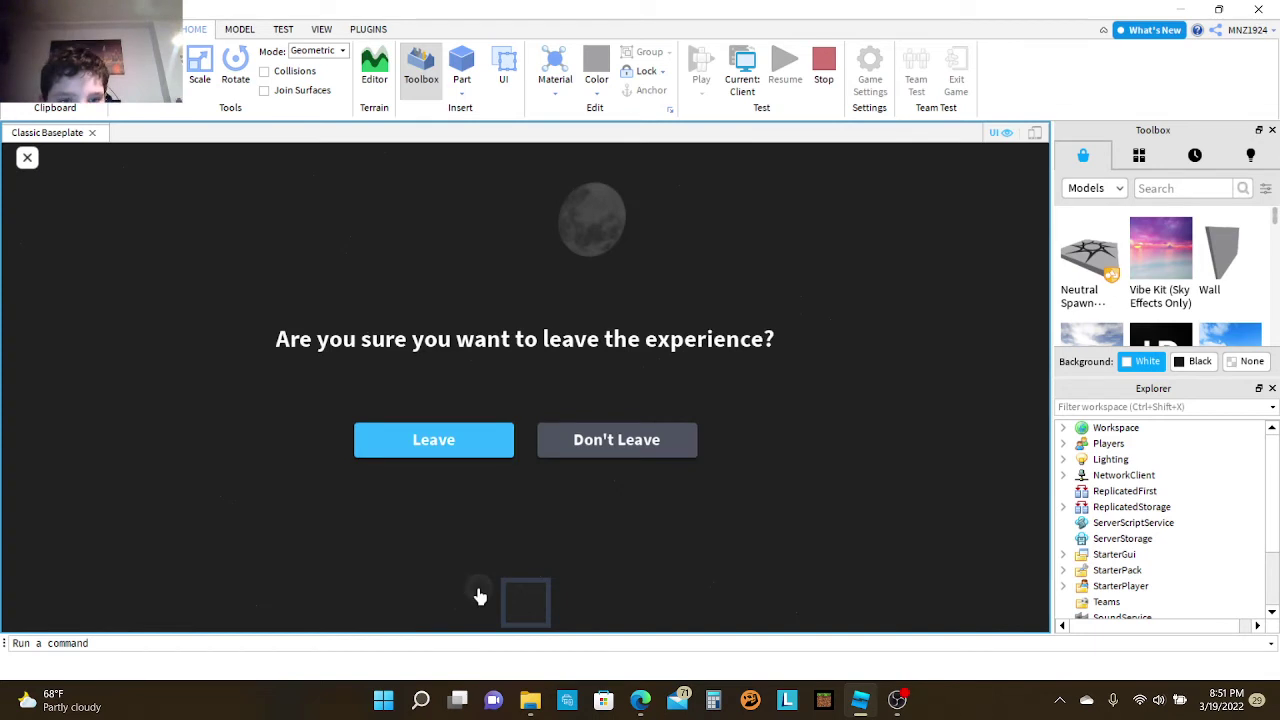
click(443, 460)
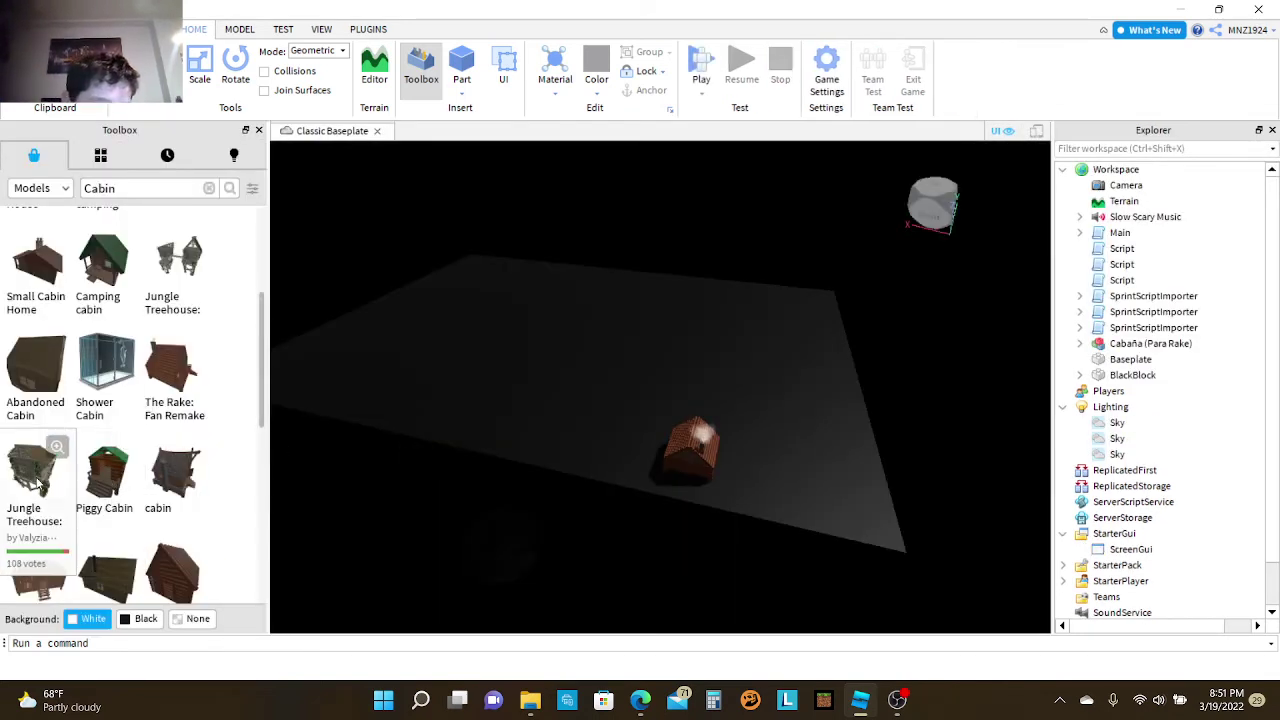
Step: Insert the Destroyed old cabin model and move the shack far off toward the distant edge of the ground
scroll(110, 470, down, 3)
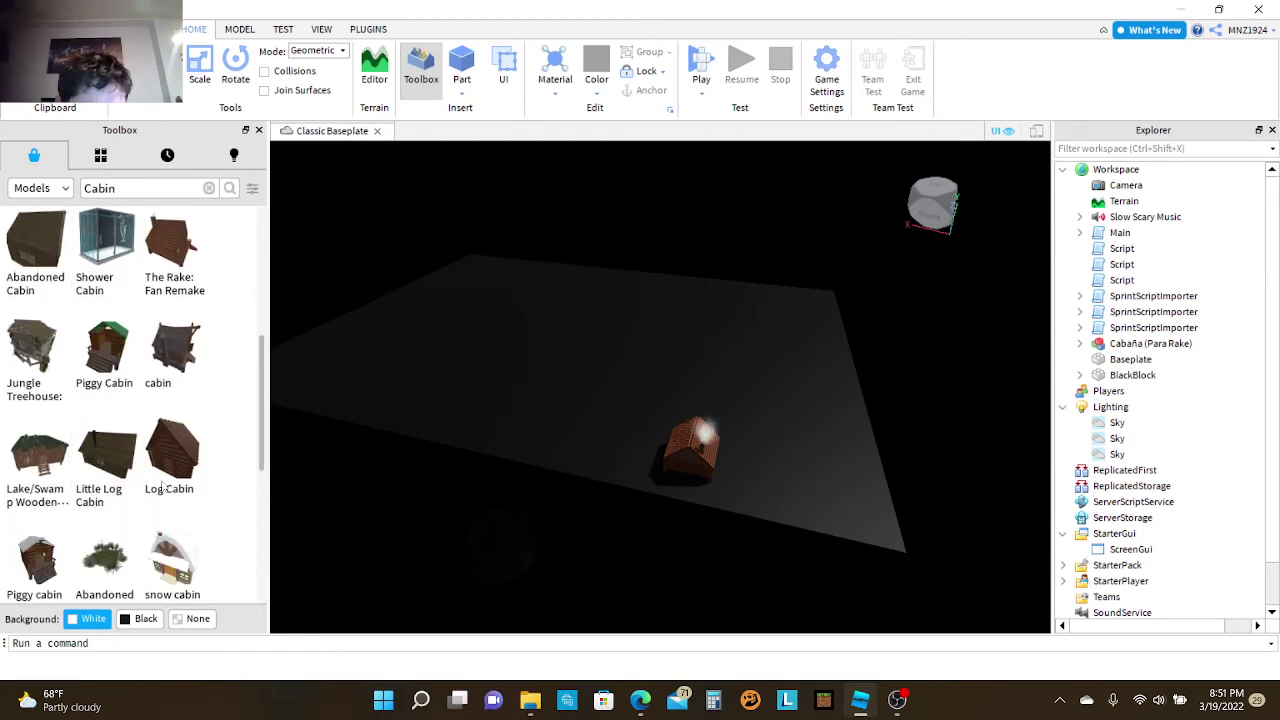
scroll(125, 465, down, 3)
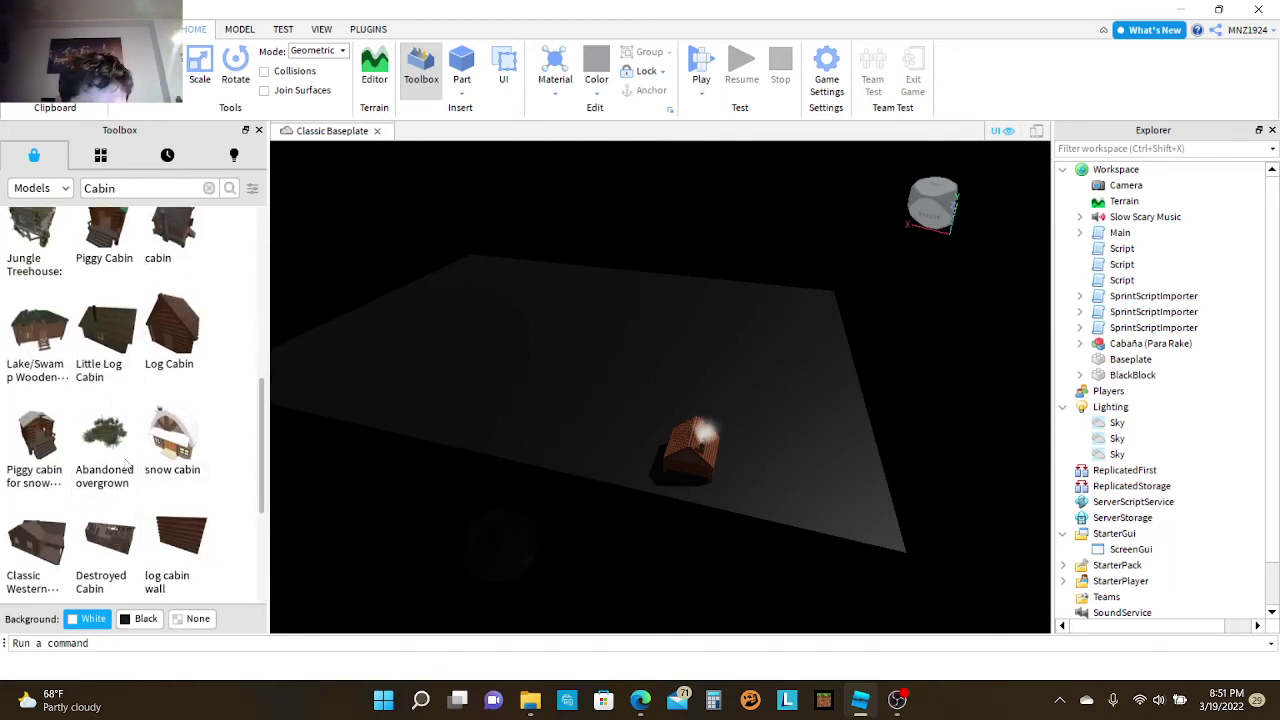
scroll(127, 463, up, 5)
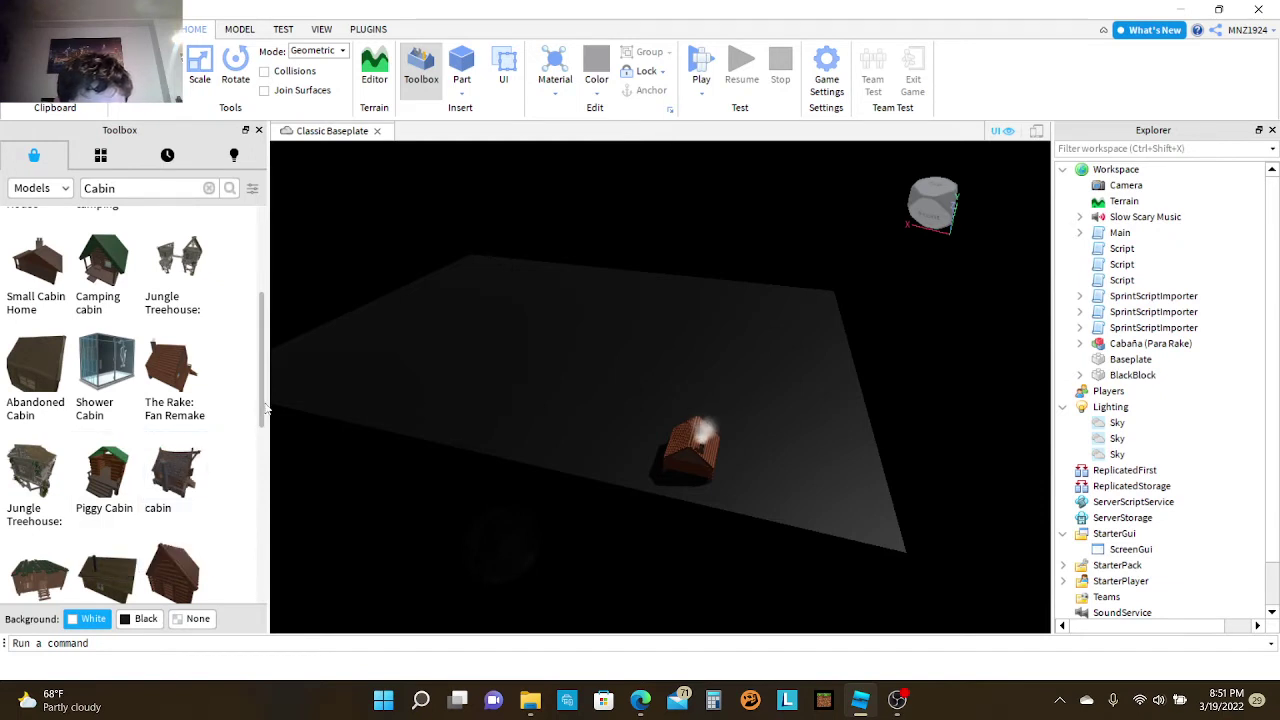
drag(267, 408, 238, 647)
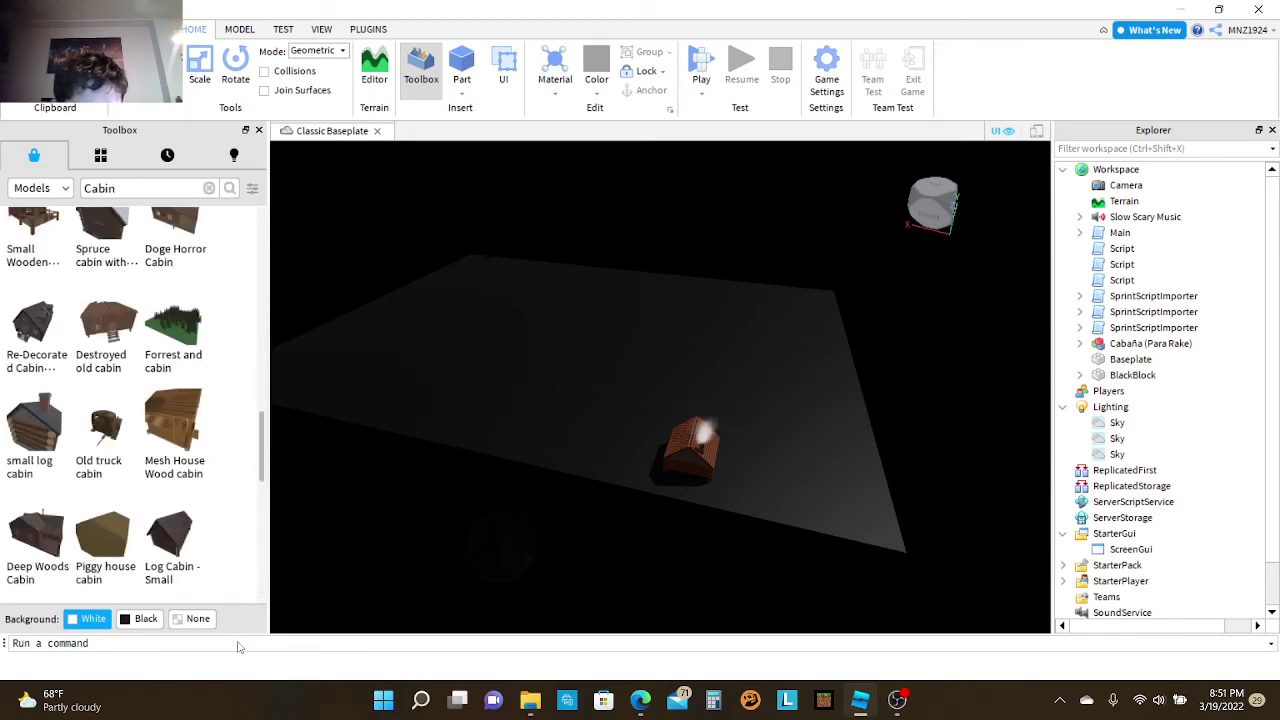
click(122, 318)
right_drag(789, 496, 789, 496)
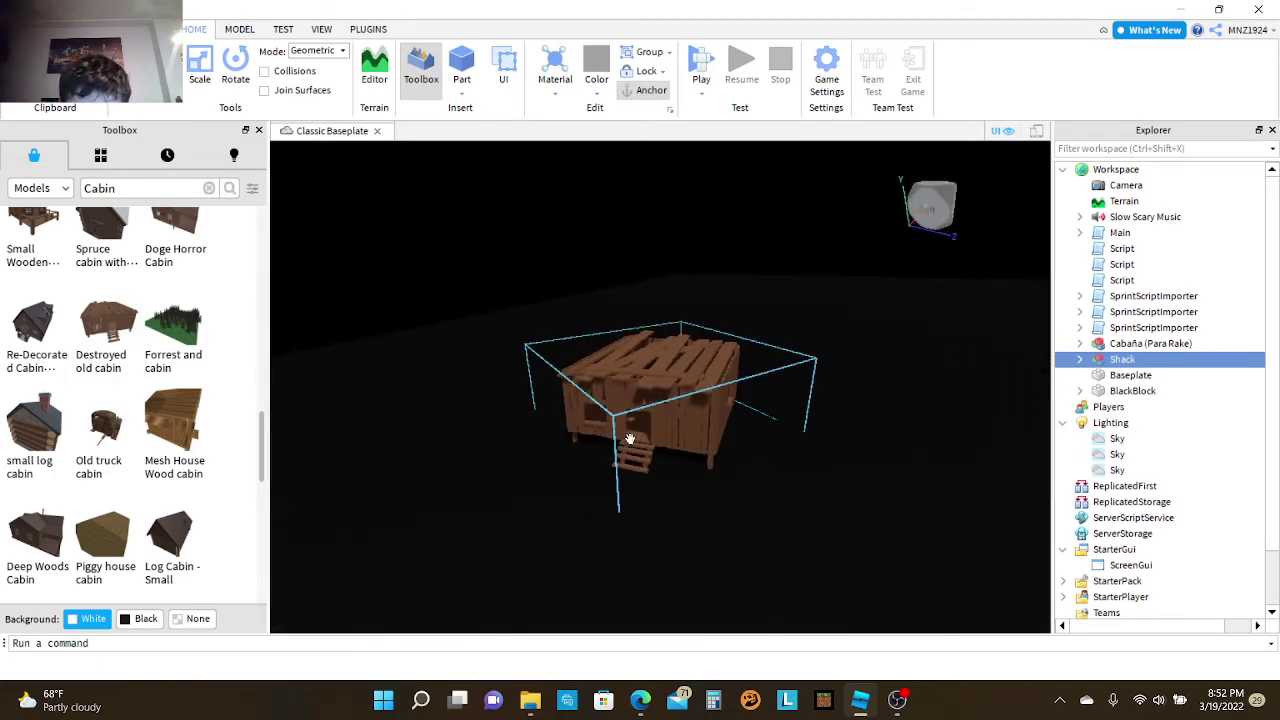
drag(631, 438, 771, 315)
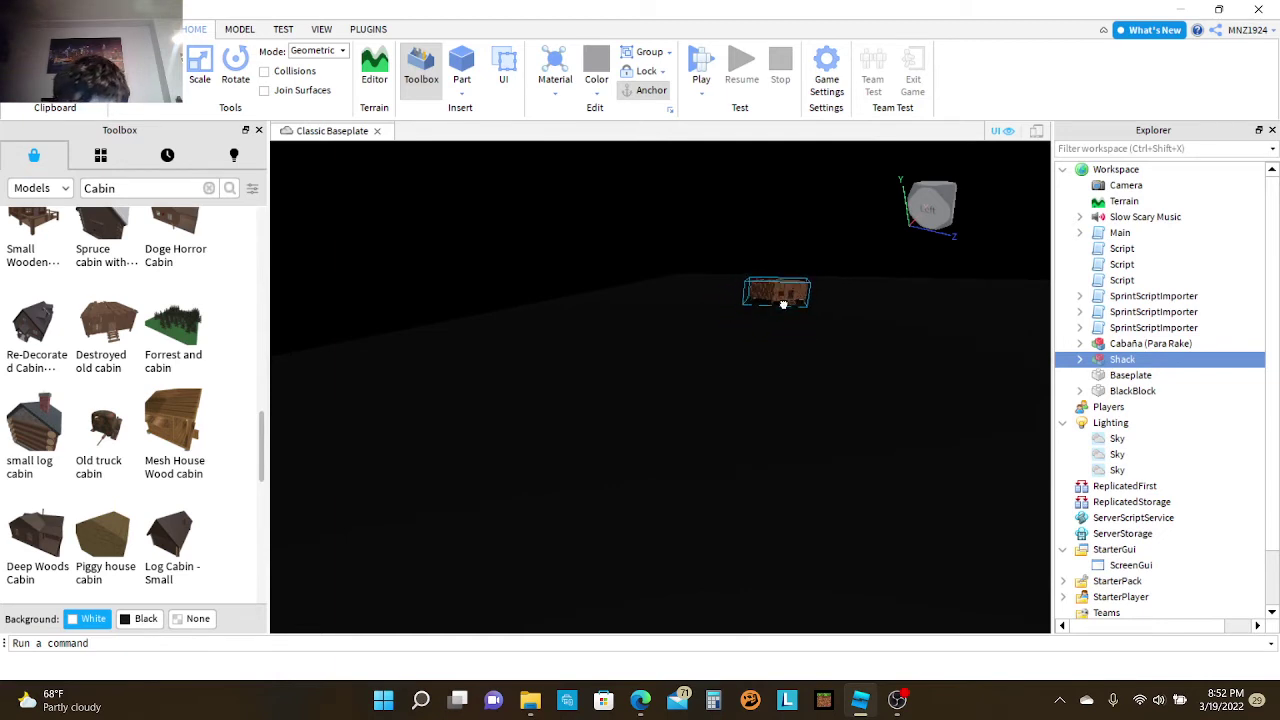
Step: Search the Toolbox models for blood and insert the "help in blood" model at the red log cabin
click(686, 450)
right_drag(684, 450, 684, 450)
key(w)
key(w)
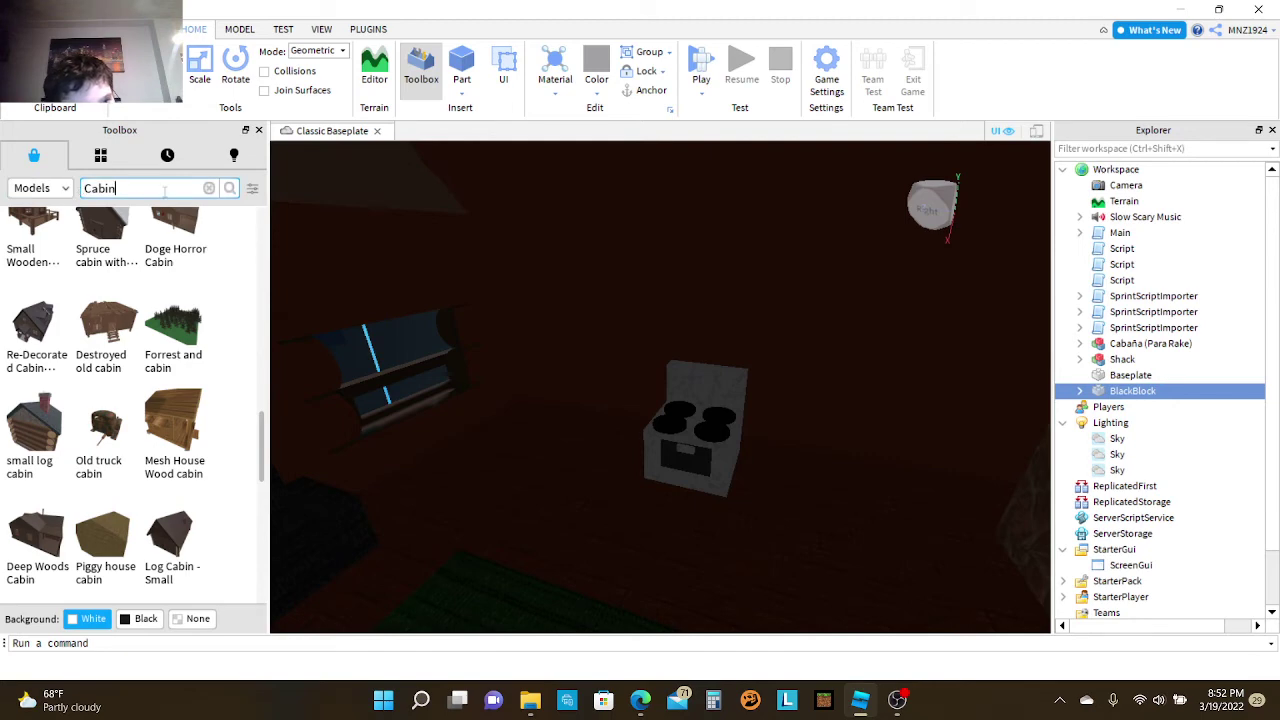
key(BackSpace)
key(BackSpace)
key(BackSpace)
key(BackSpace)
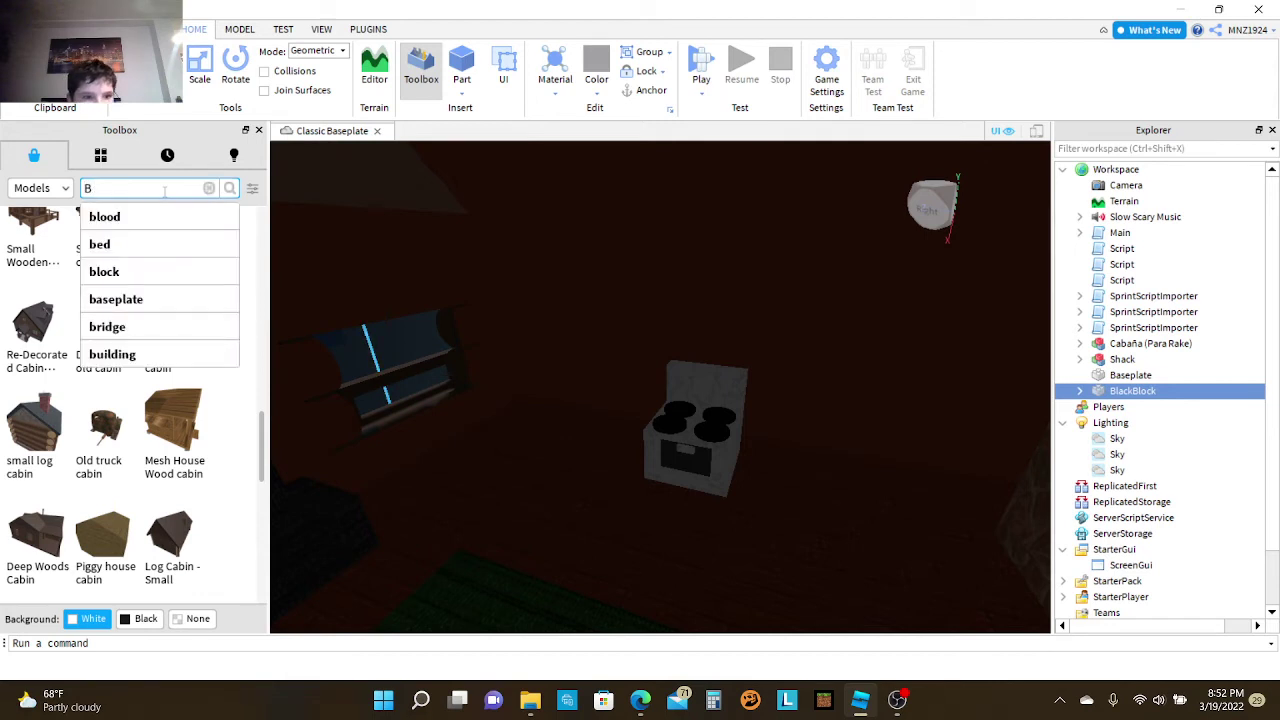
click(118, 217)
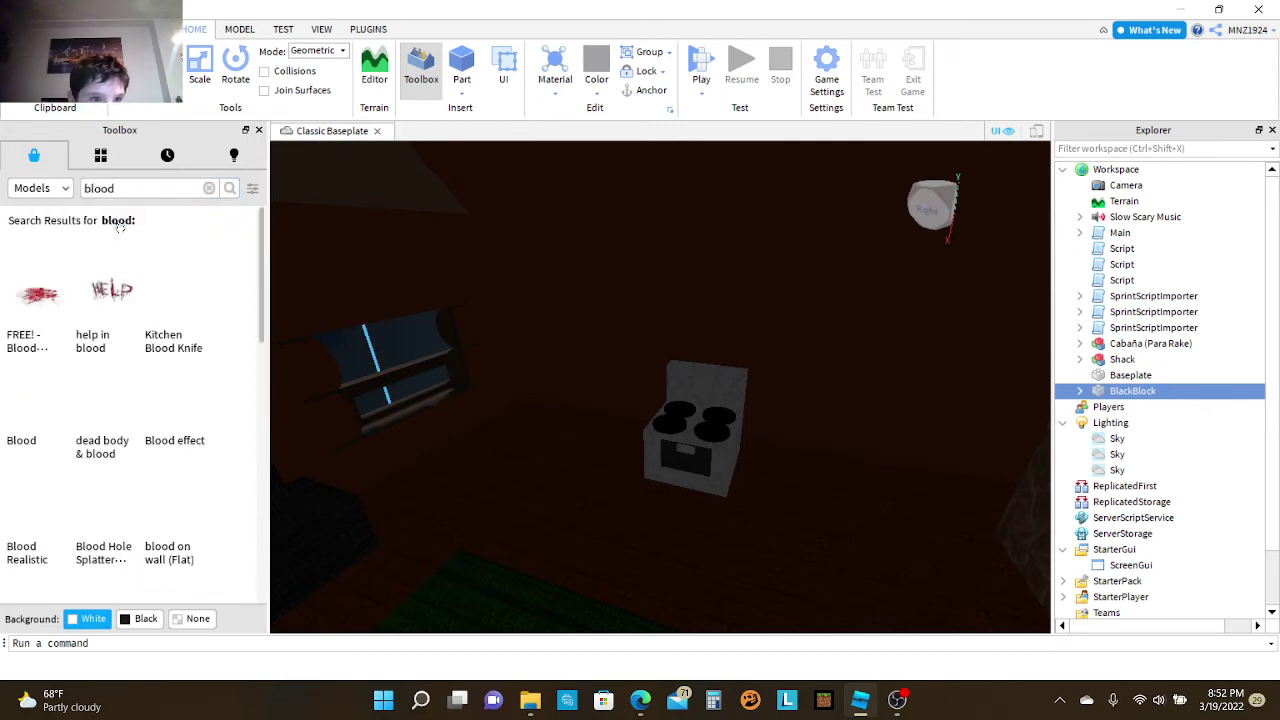
click(123, 320)
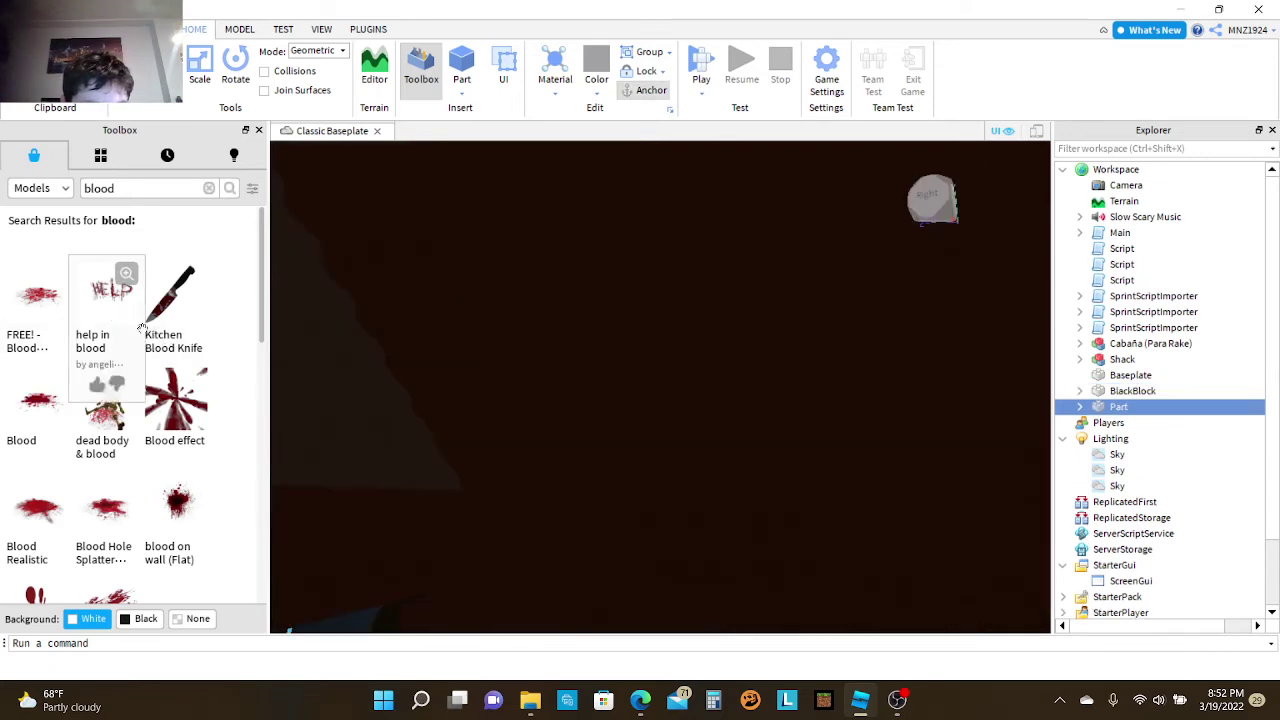
key(f)
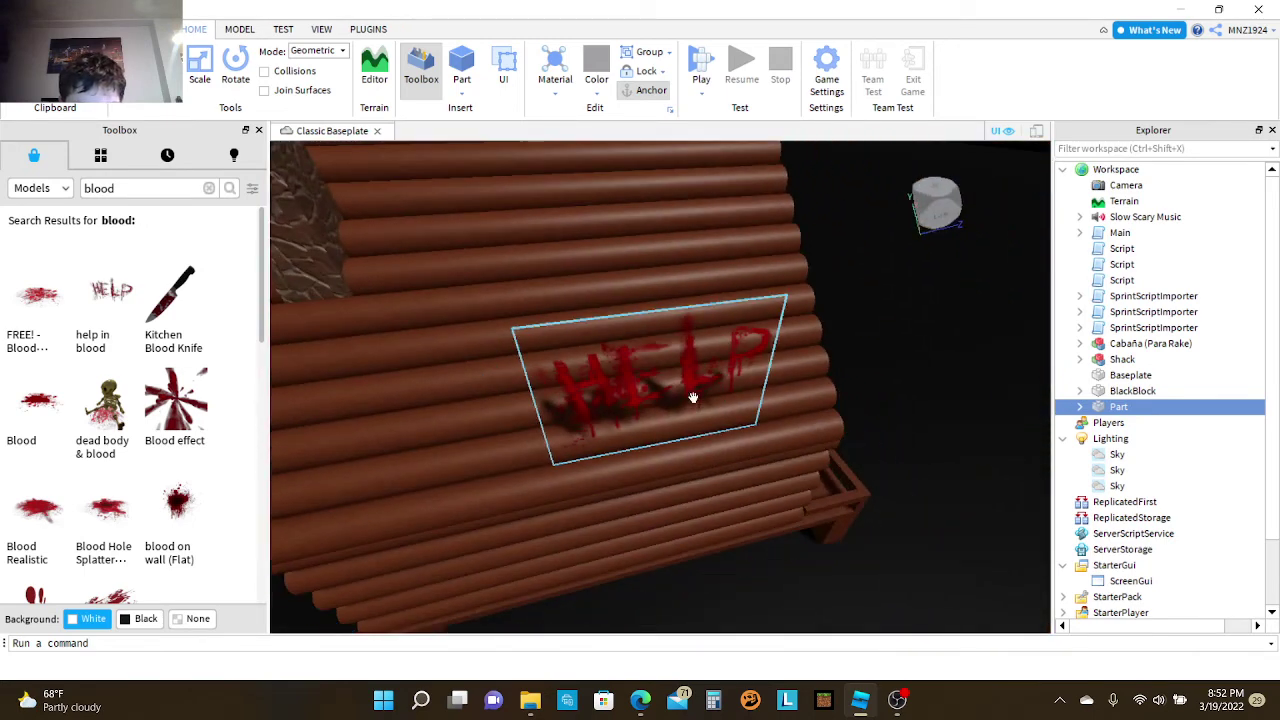
Step: Move the HELP blood decal from the cabin's outer log wall onto an interior wall of the red log cabin
drag(694, 397, 543, 482)
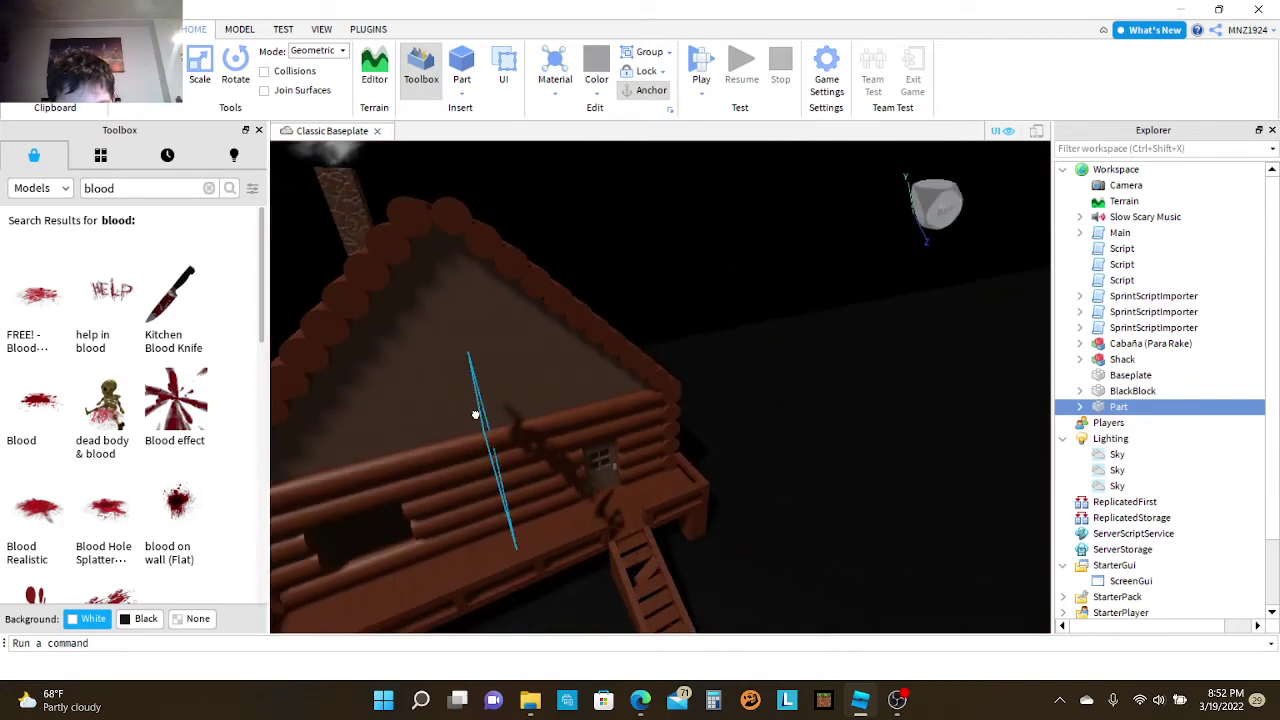
drag(475, 413, 826, 585)
key(w)
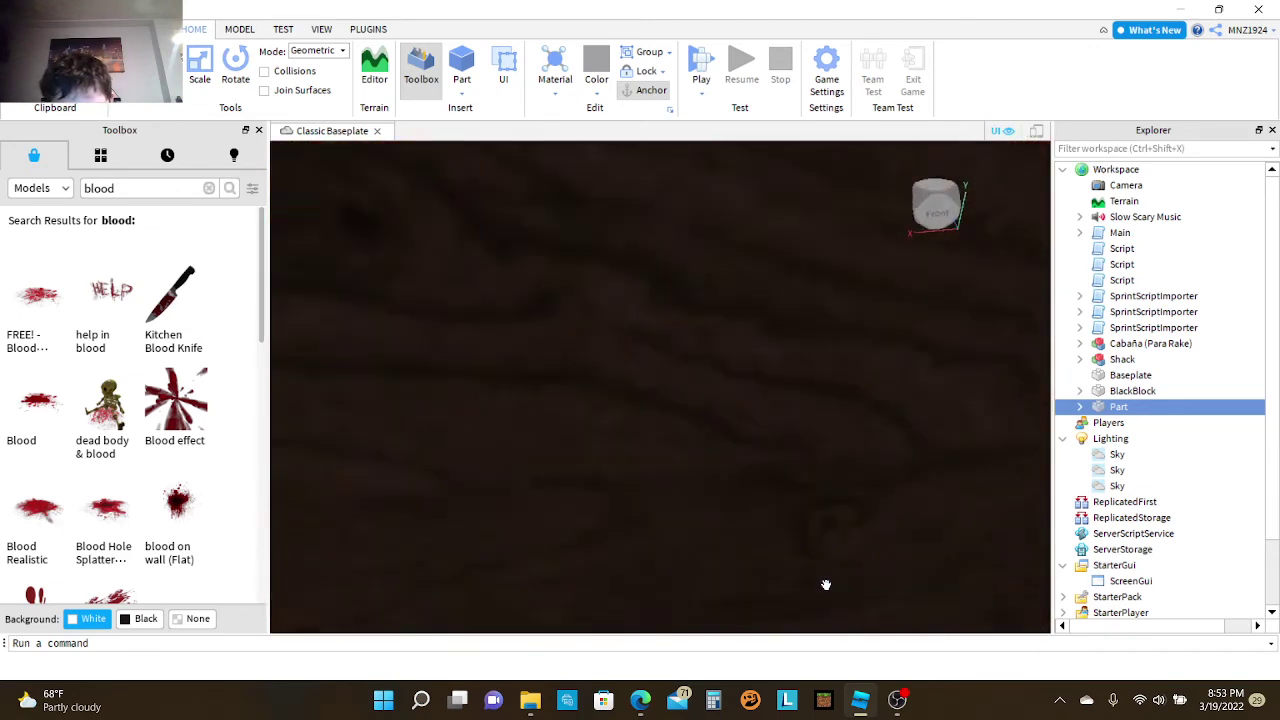
key(s)
right_drag(826, 585, 826, 584)
key(w)
drag(593, 375, 656, 457)
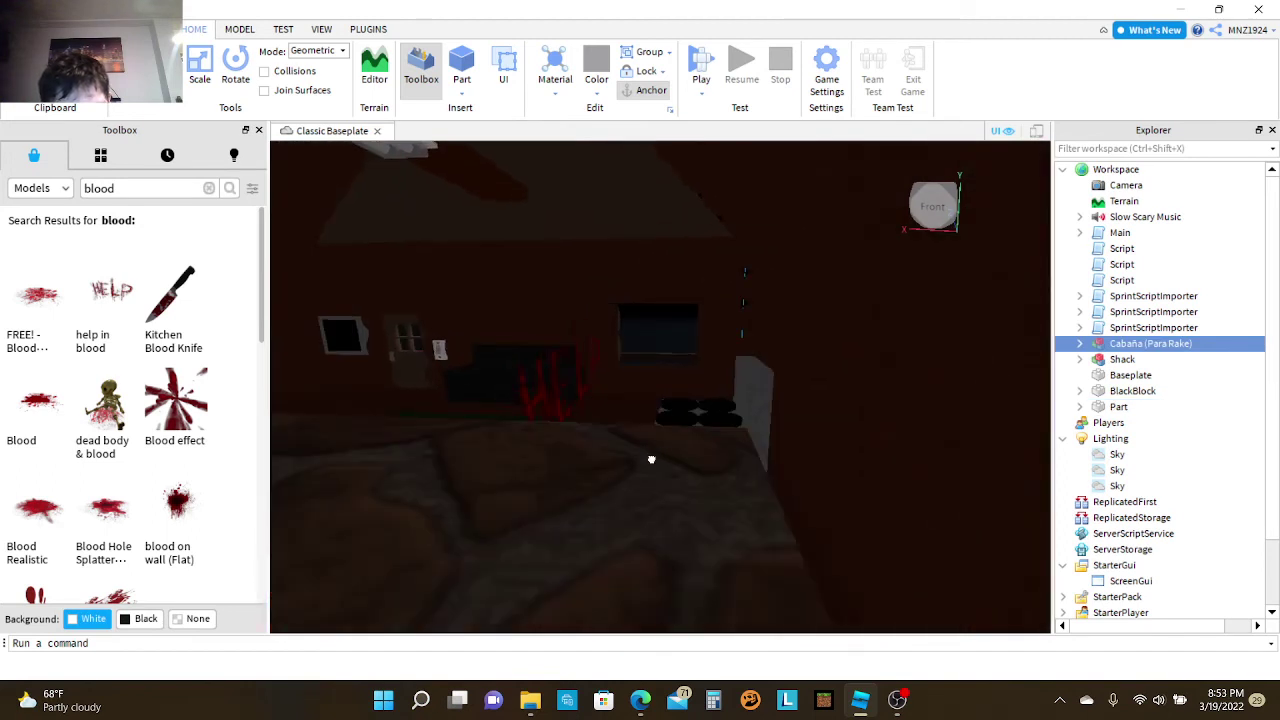
scroll(642, 466, up, 2)
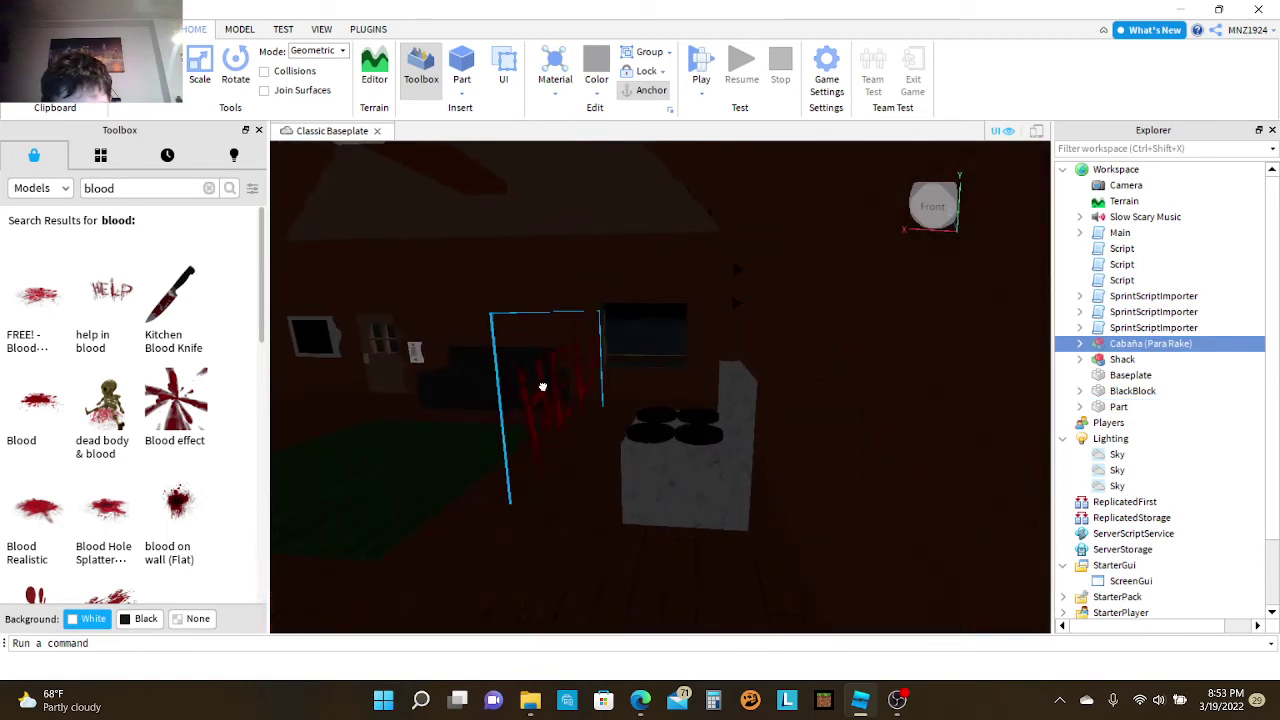
drag(543, 386, 481, 359)
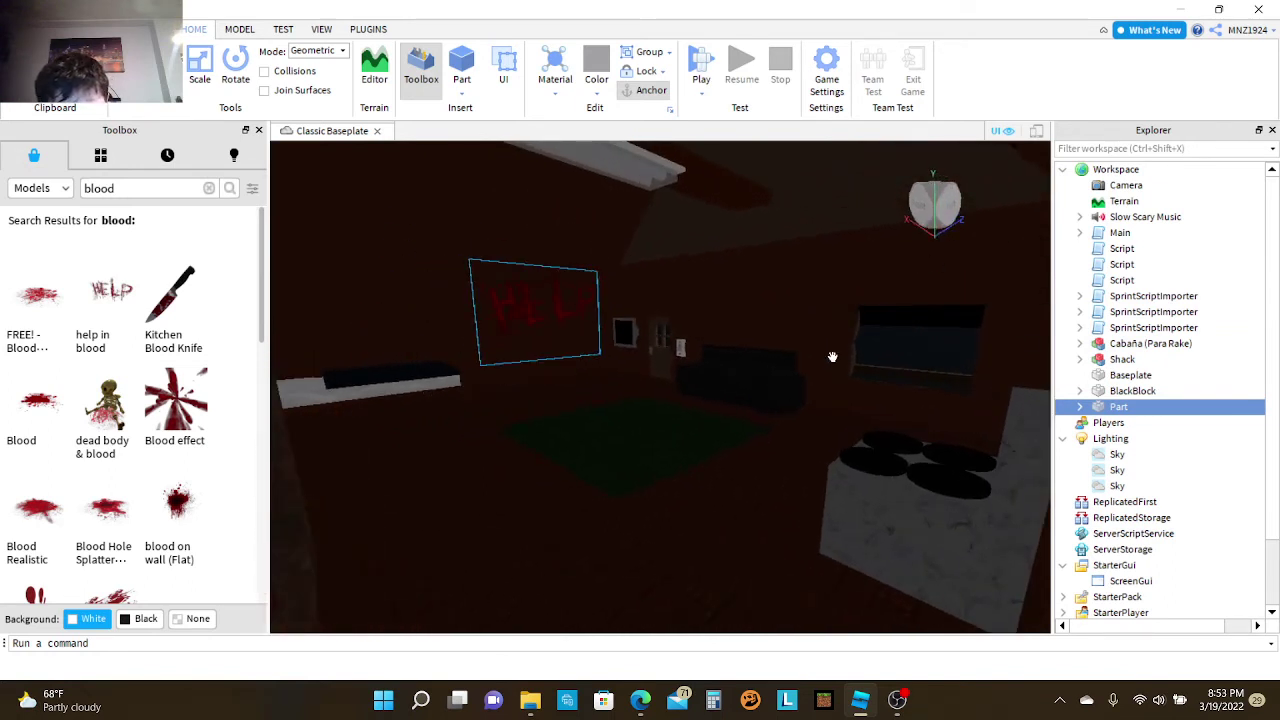
key(s)
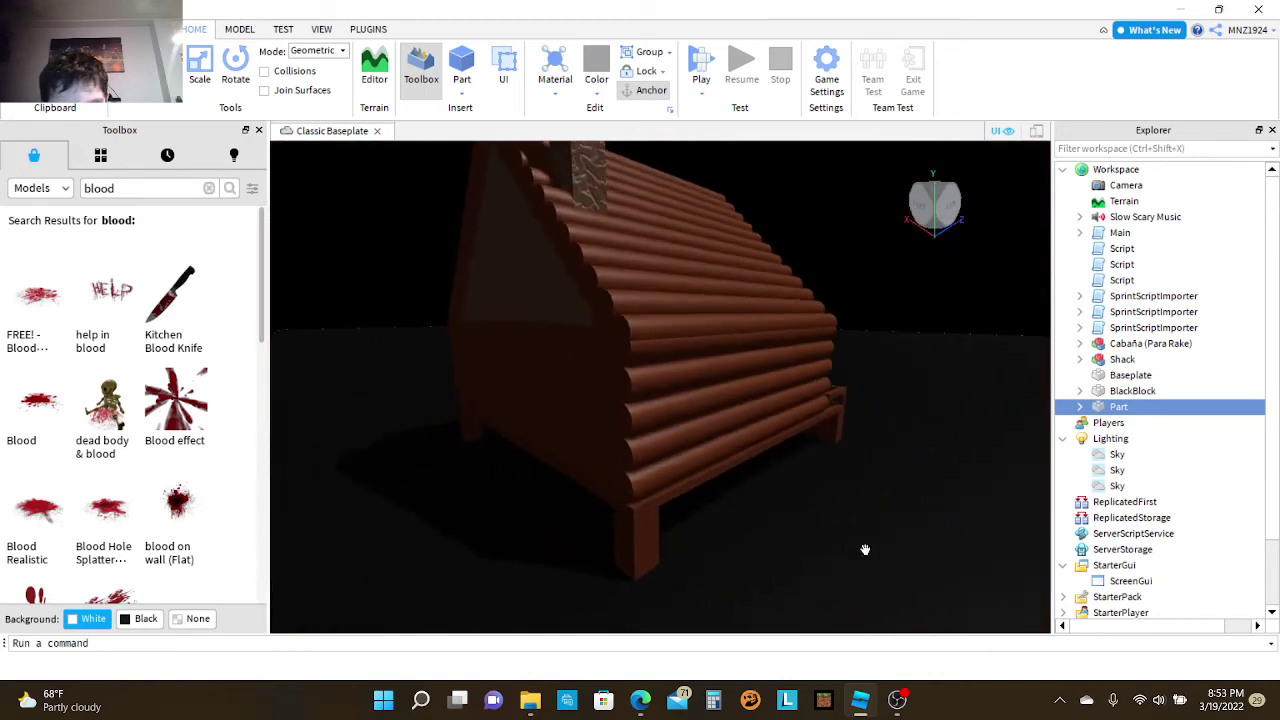
click(866, 549)
Step: Insert the "dead body & blood" model from the blood search results at the red log cabin
right_drag(866, 549, 866, 549)
key(s)
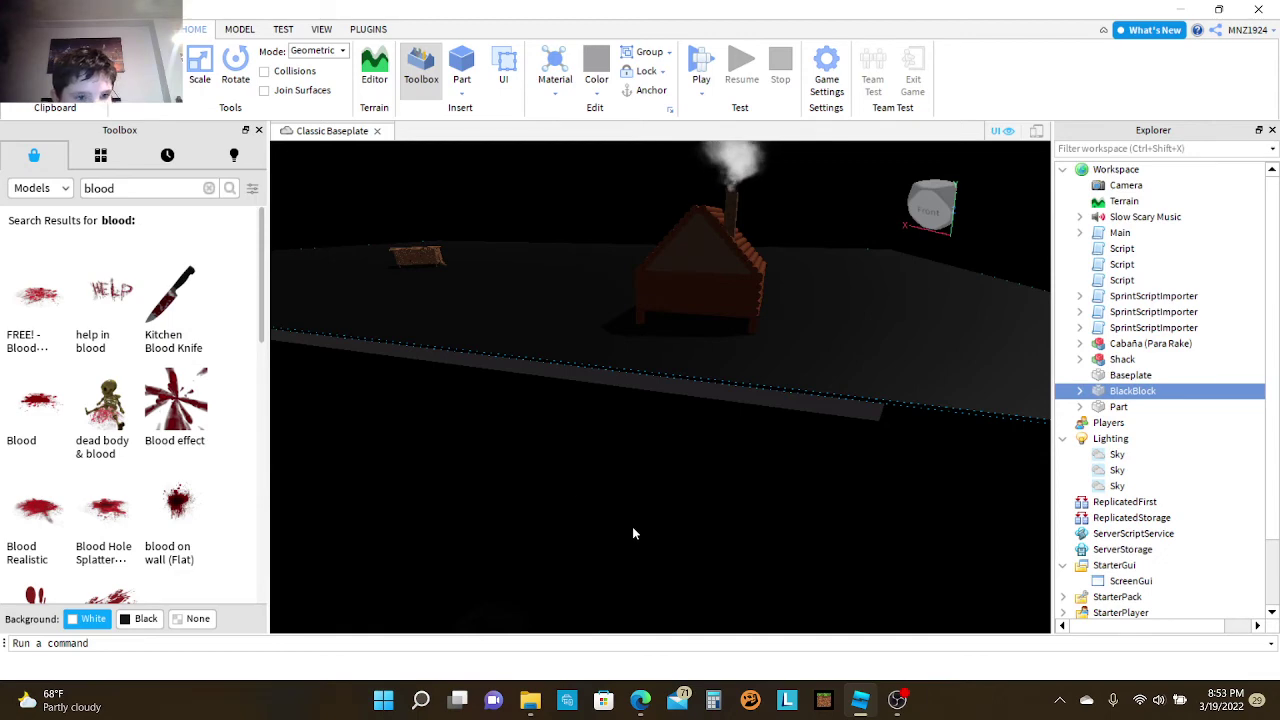
right_drag(633, 533, 617, 523)
key(w)
key(w)
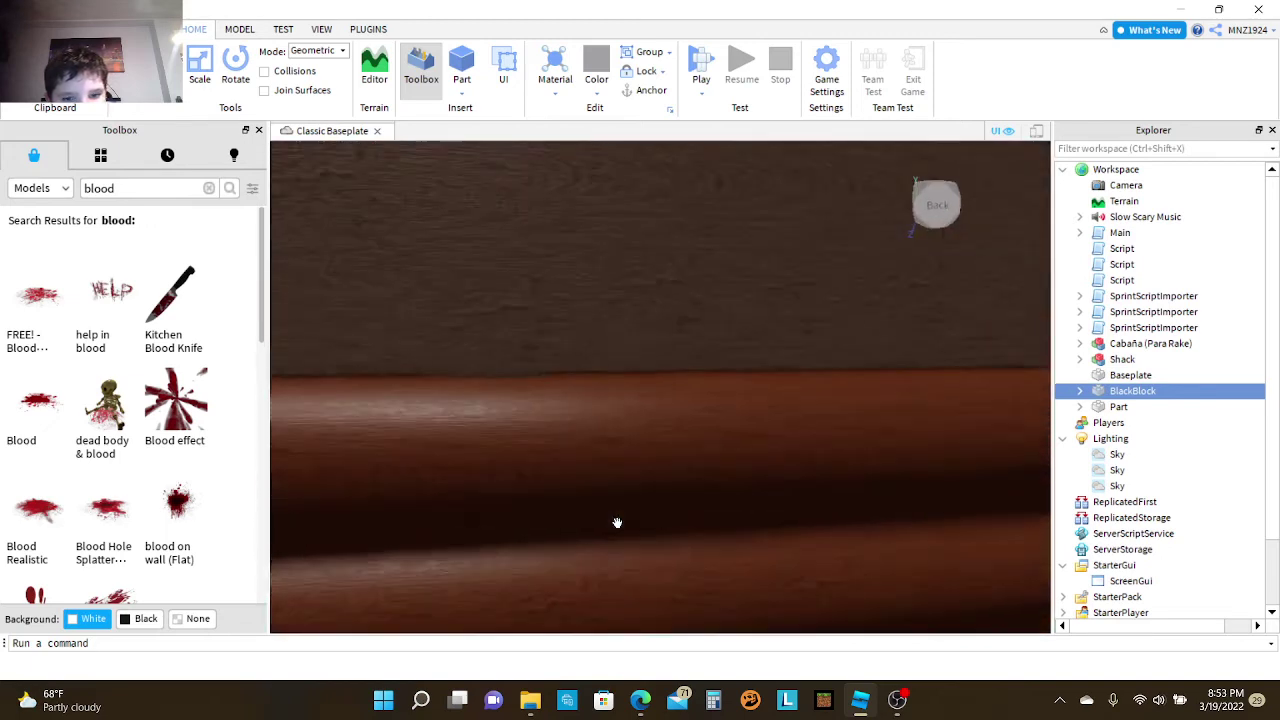
key(w)
click(103, 400)
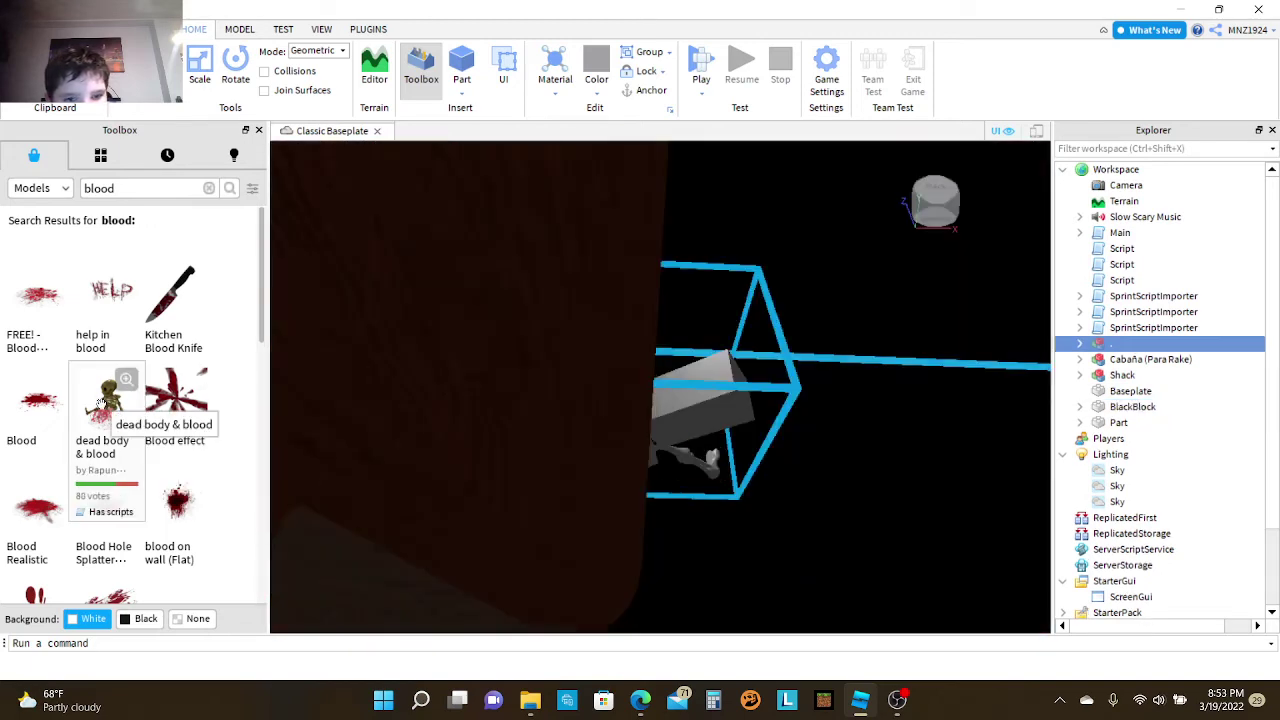
key(f)
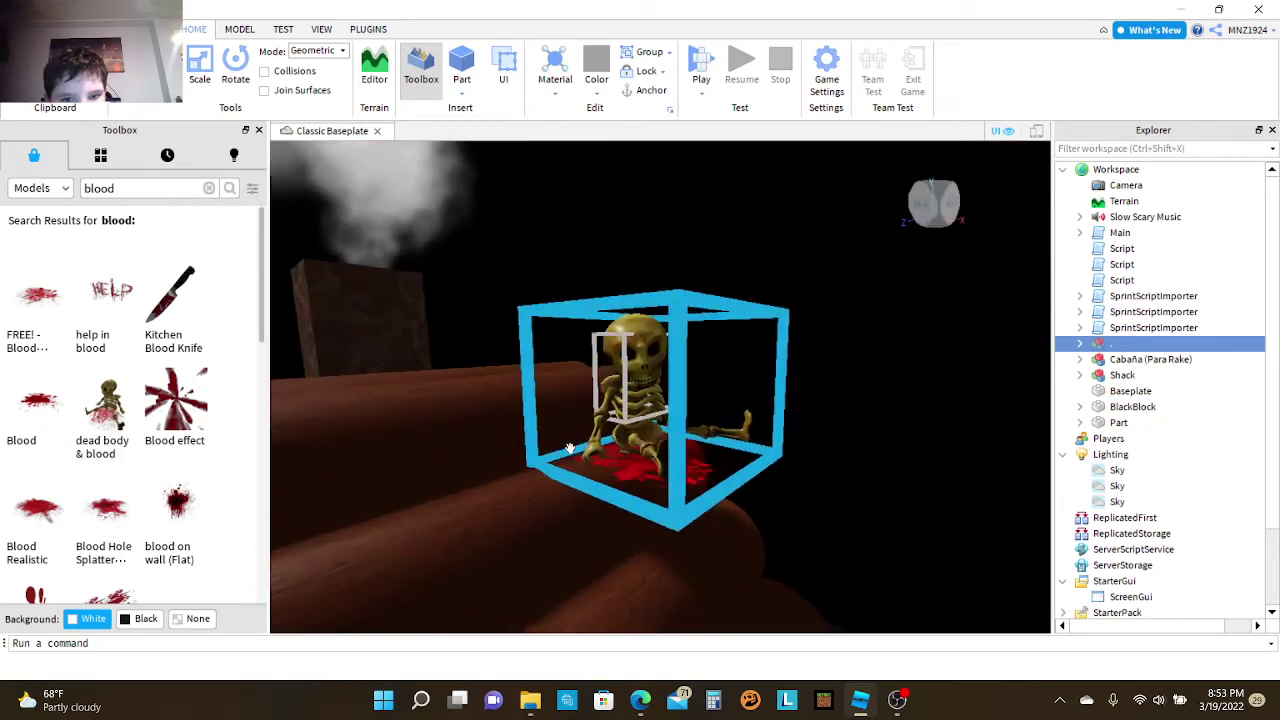
Step: Move the bloody skeleton from the cabin's roof down to its front porch
scroll(569, 447, down, 10)
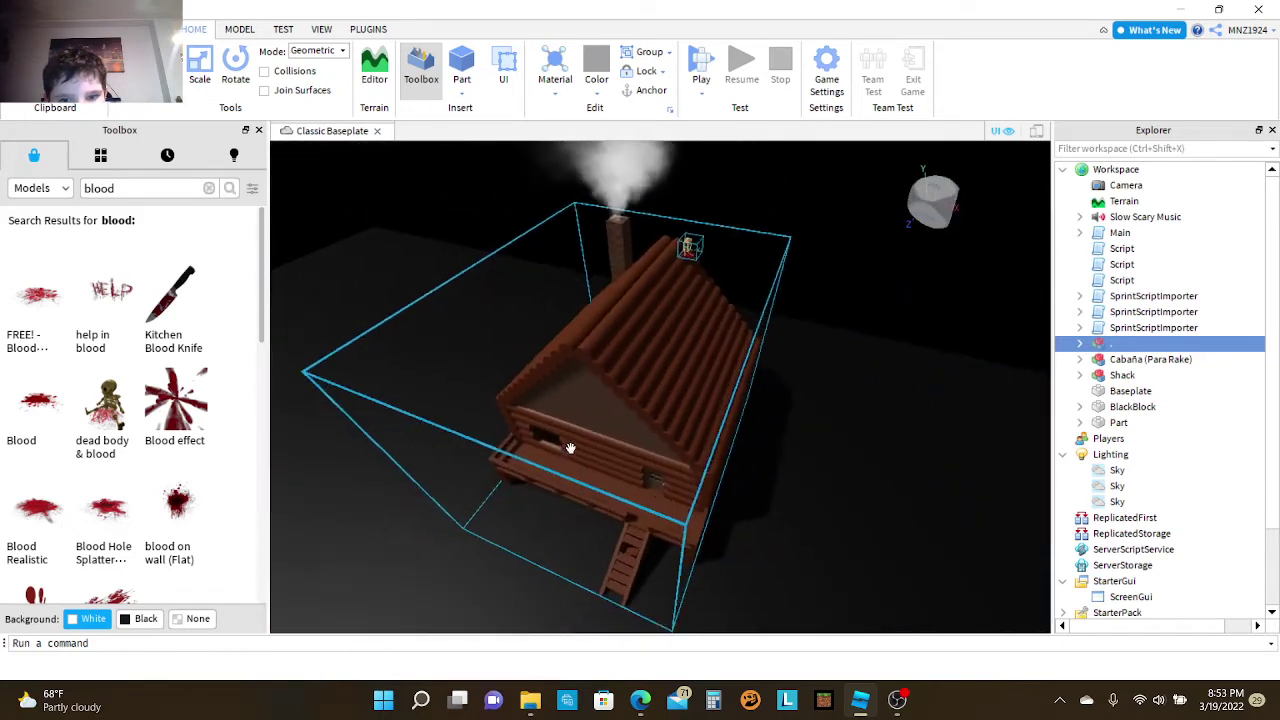
key(w)
key(s)
drag(706, 186, 640, 437)
key(a)
scroll(565, 490, up, 10)
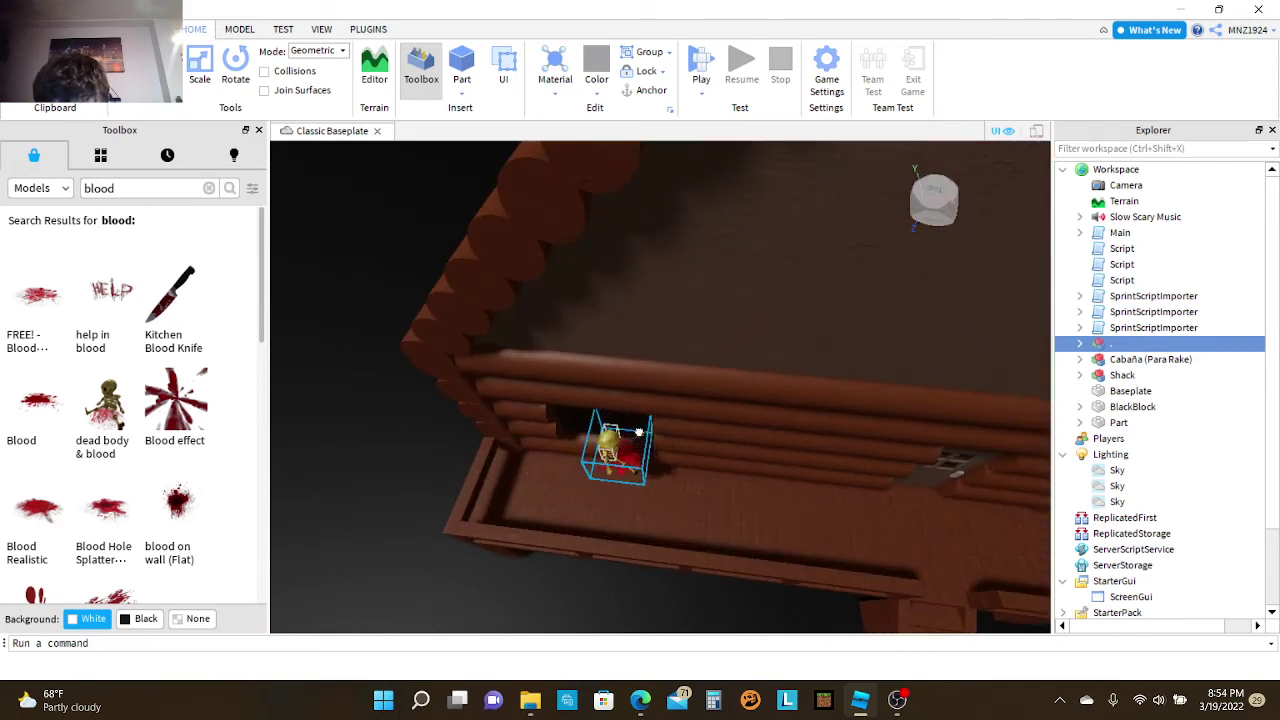
key(s)
right_drag(643, 434, 640, 437)
drag(640, 437, 640, 438)
right_drag(640, 437, 640, 438)
key(w)
drag(640, 438, 638, 437)
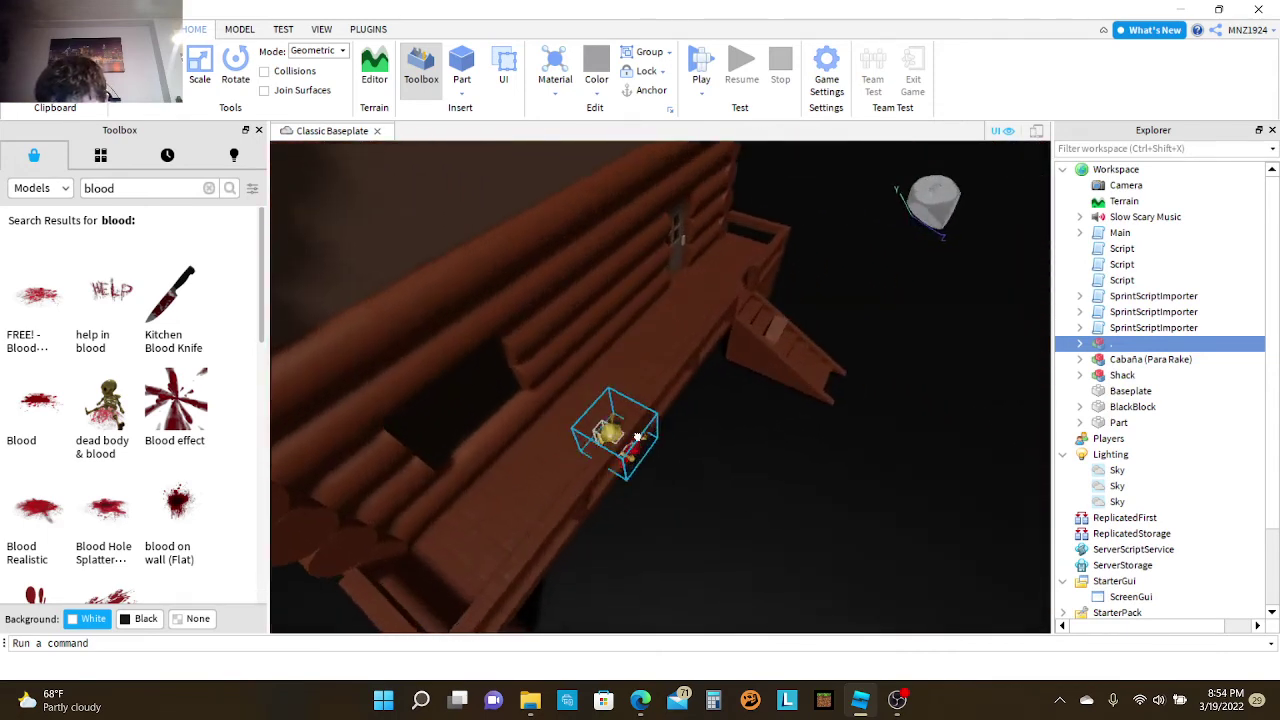
Step: Reposition the skeleton on the porch floor in front of the open window, away from the door, and deselect it
right_drag(638, 437, 639, 439)
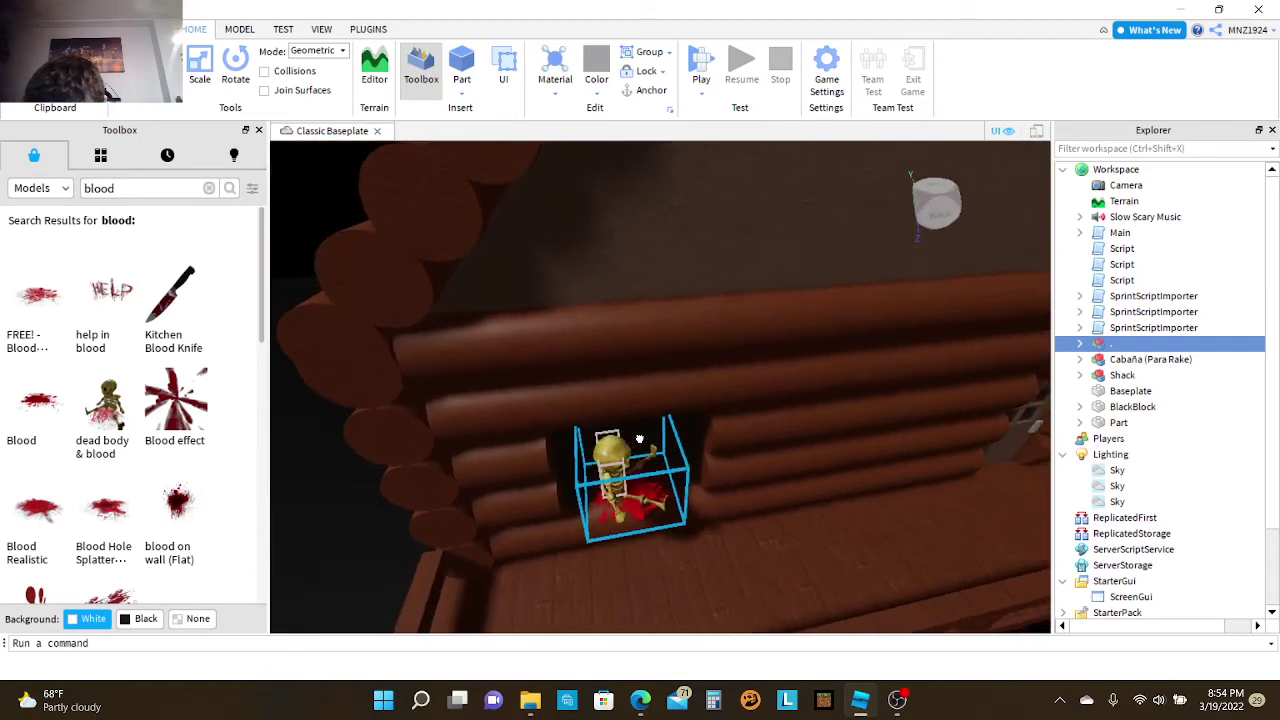
key(s)
drag(639, 439, 598, 442)
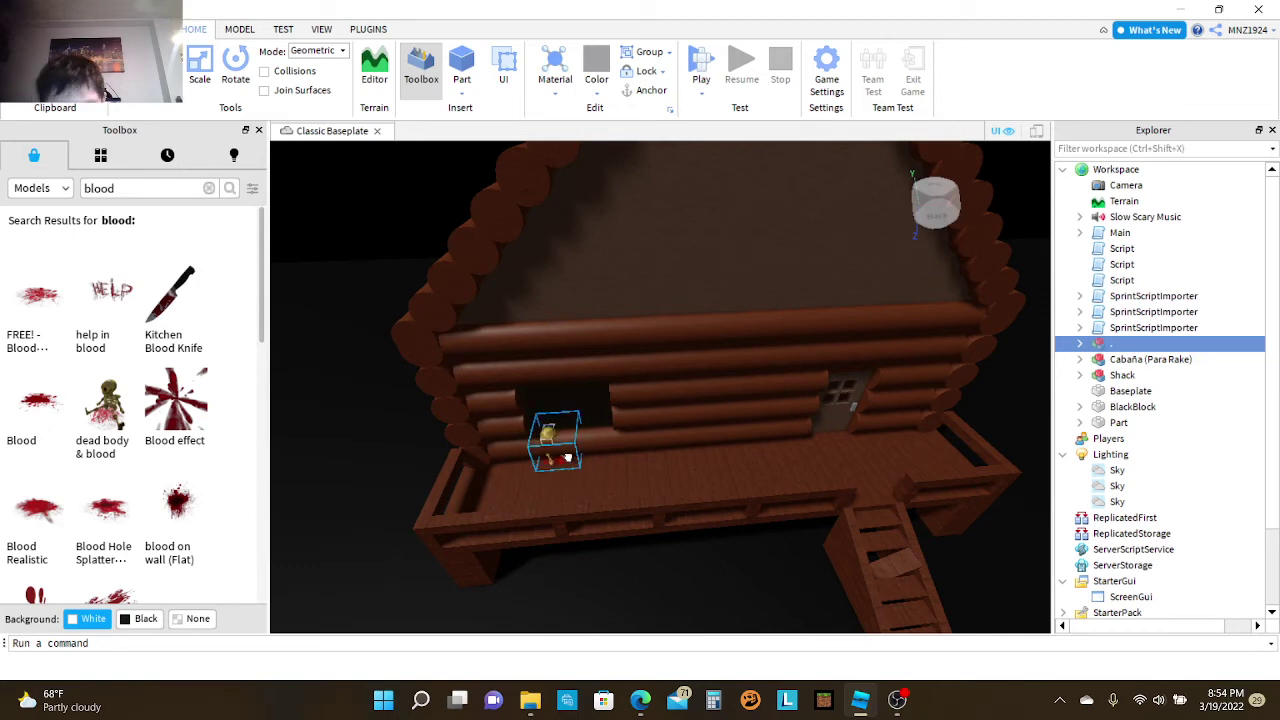
drag(567, 457, 551, 494)
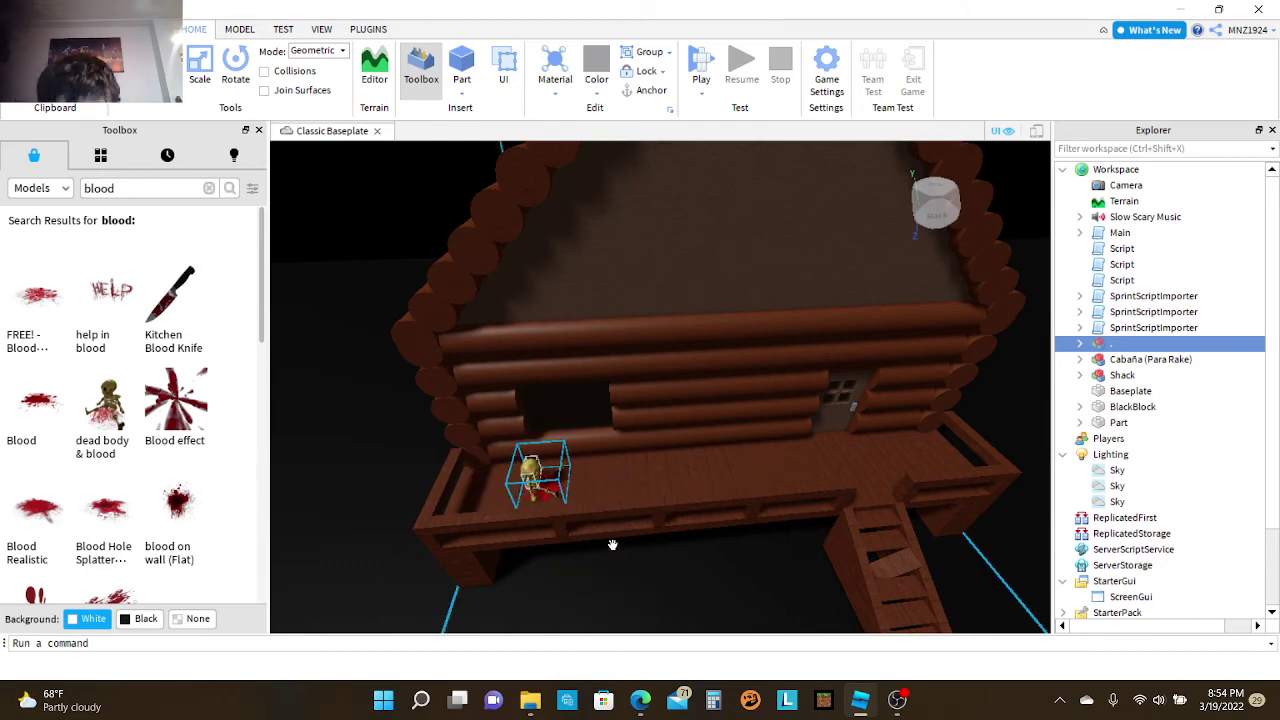
click(314, 553)
Step: Search the Toolbox models for "killer npc" with an empty stretch of the dark ground in view
right_drag(340, 346, 357, 377)
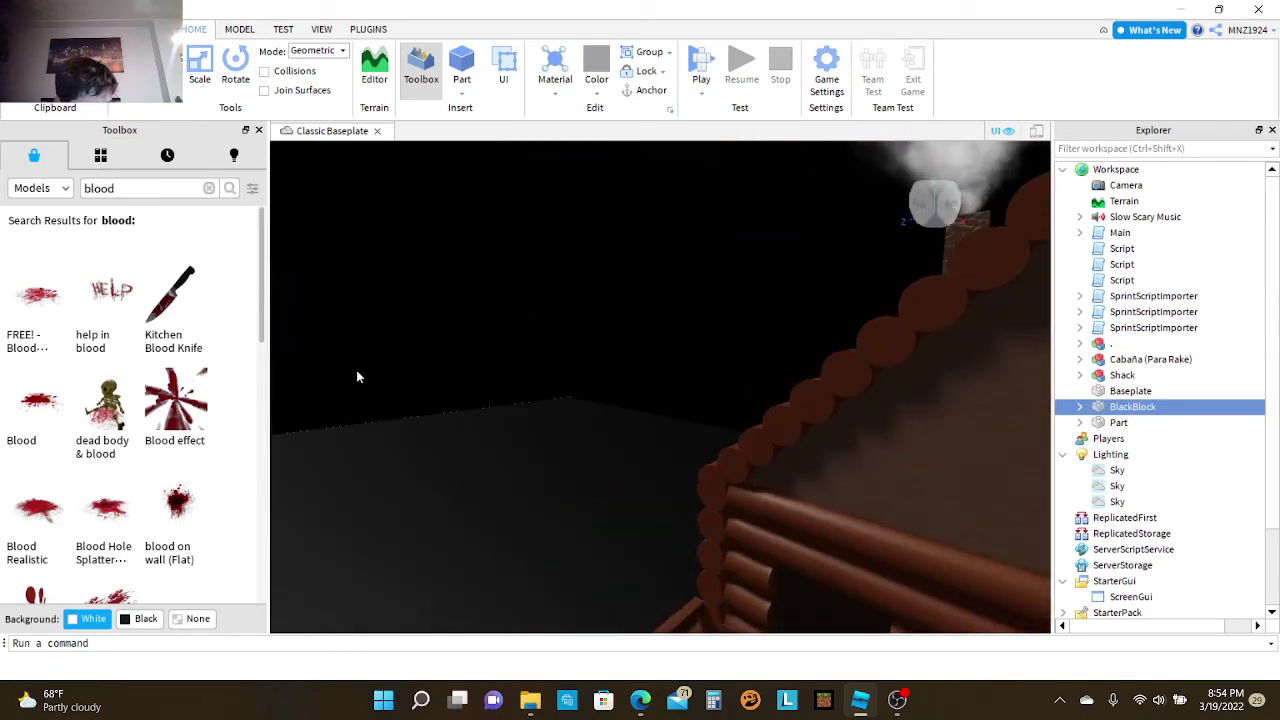
key(a)
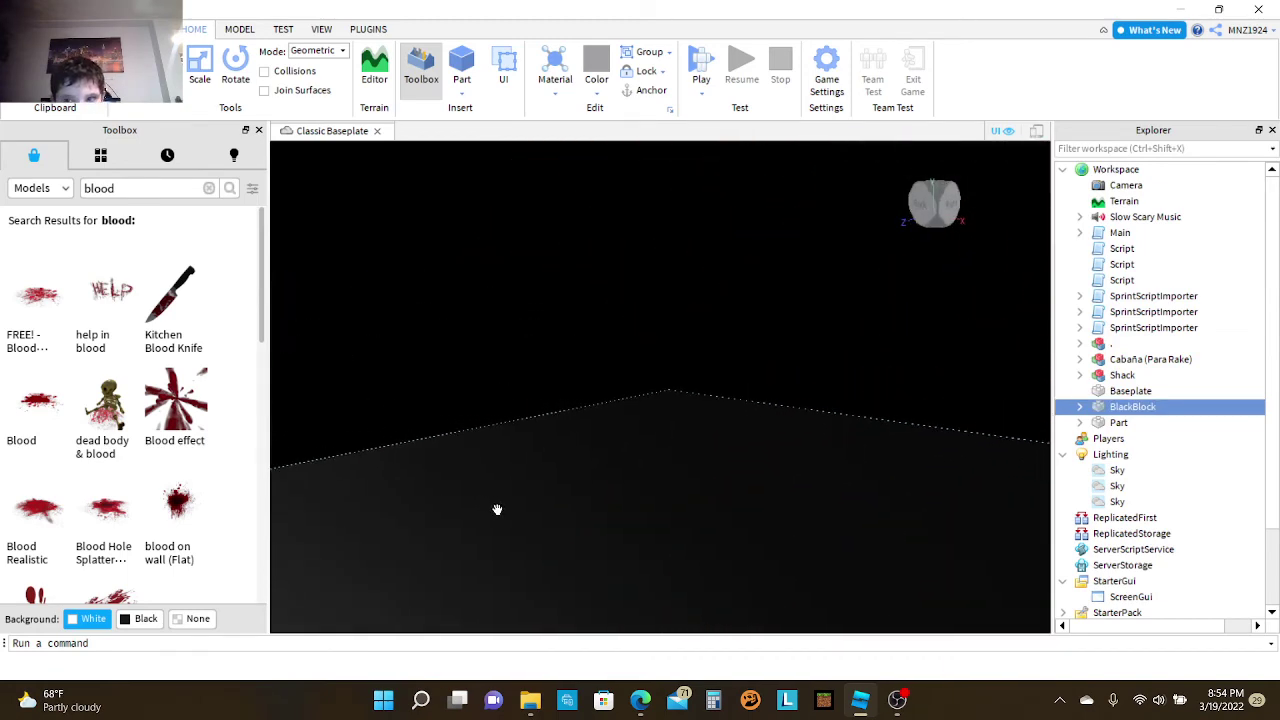
right_drag(497, 509, 497, 509)
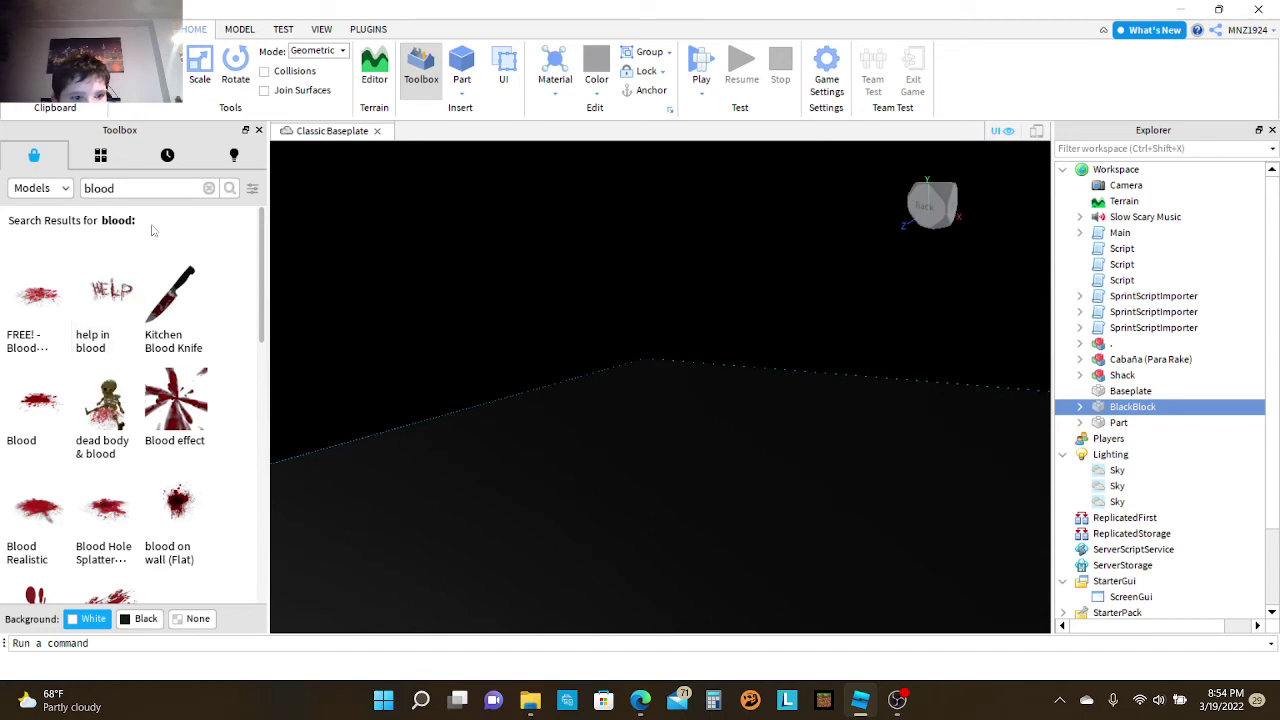
key(BackSpace)
key(BackSpace)
key(BackSpace)
key(BackSpace)
key(BackSpace)
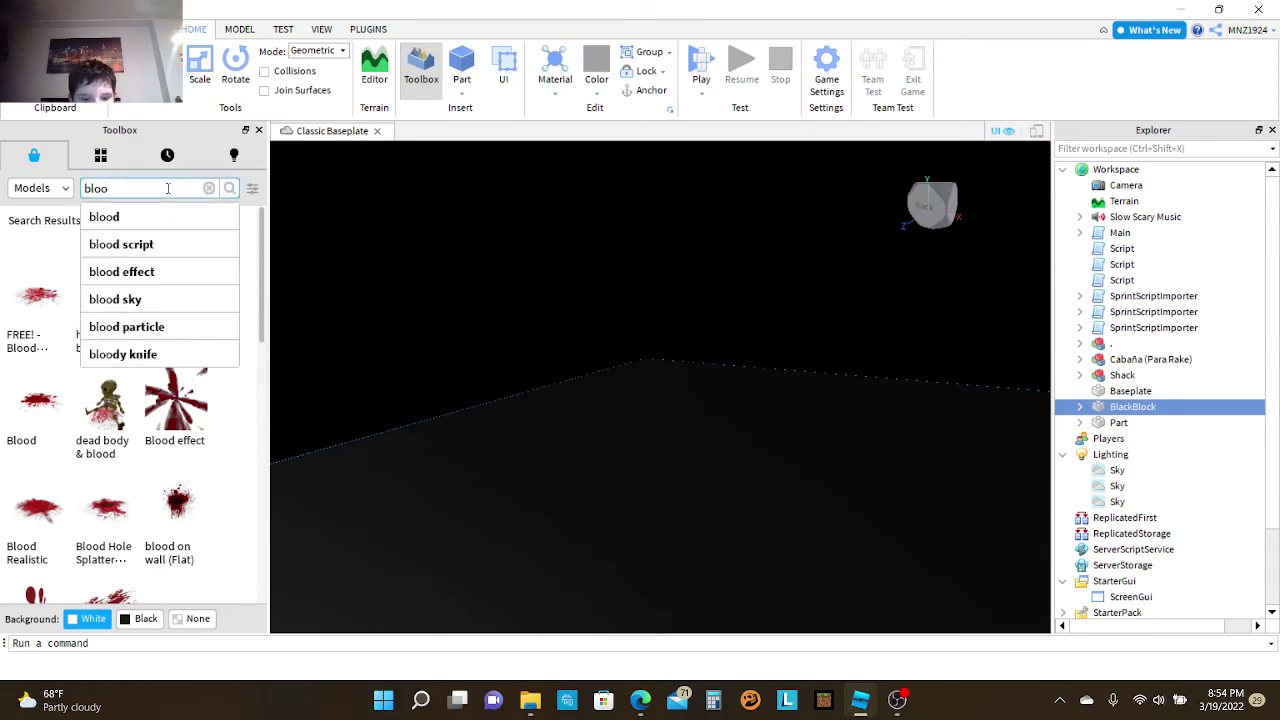
text(Killer)
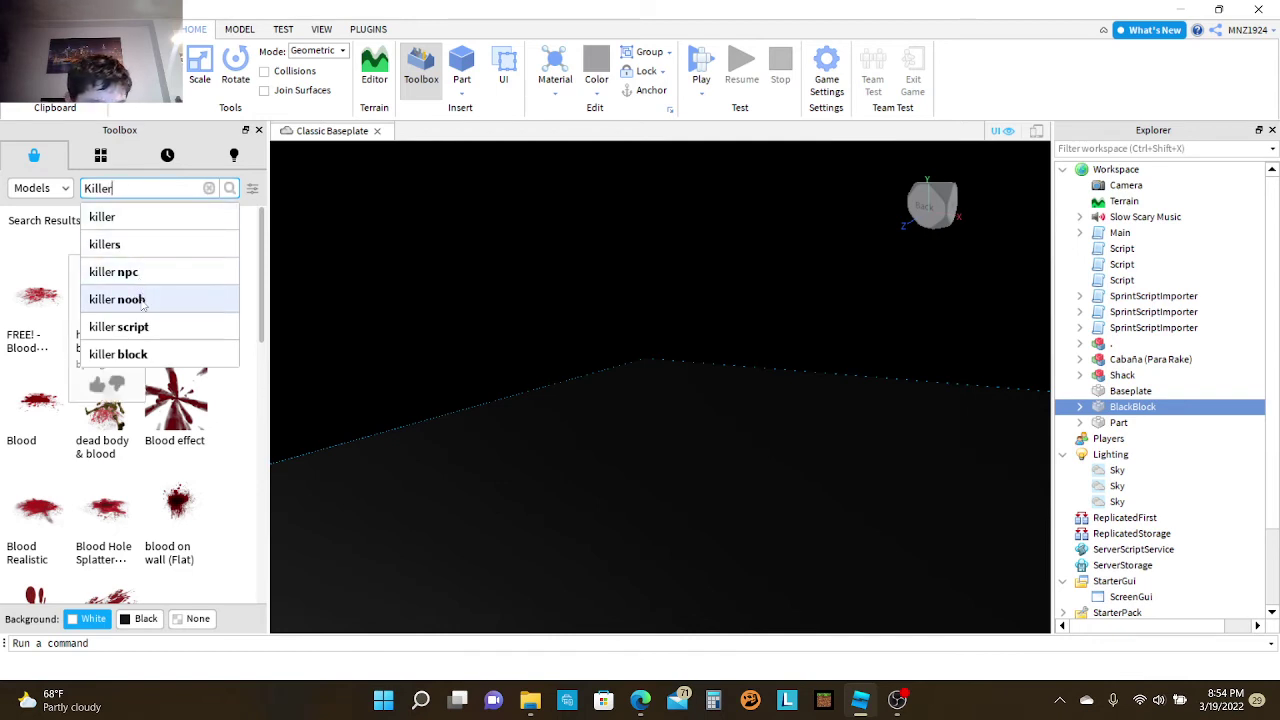
click(146, 271)
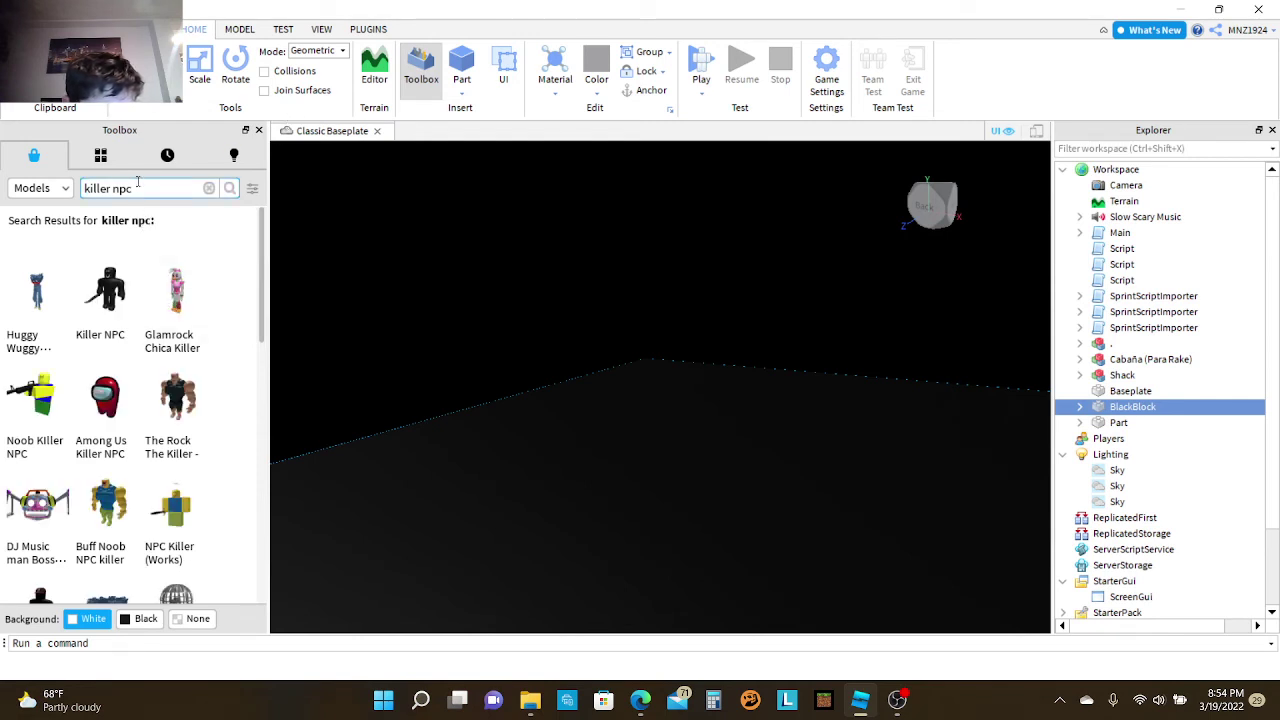
Step: Insert the Guest 666 Killer NPC model and move it farther out on the empty ground, away from the cabin
mouse_move(87, 320)
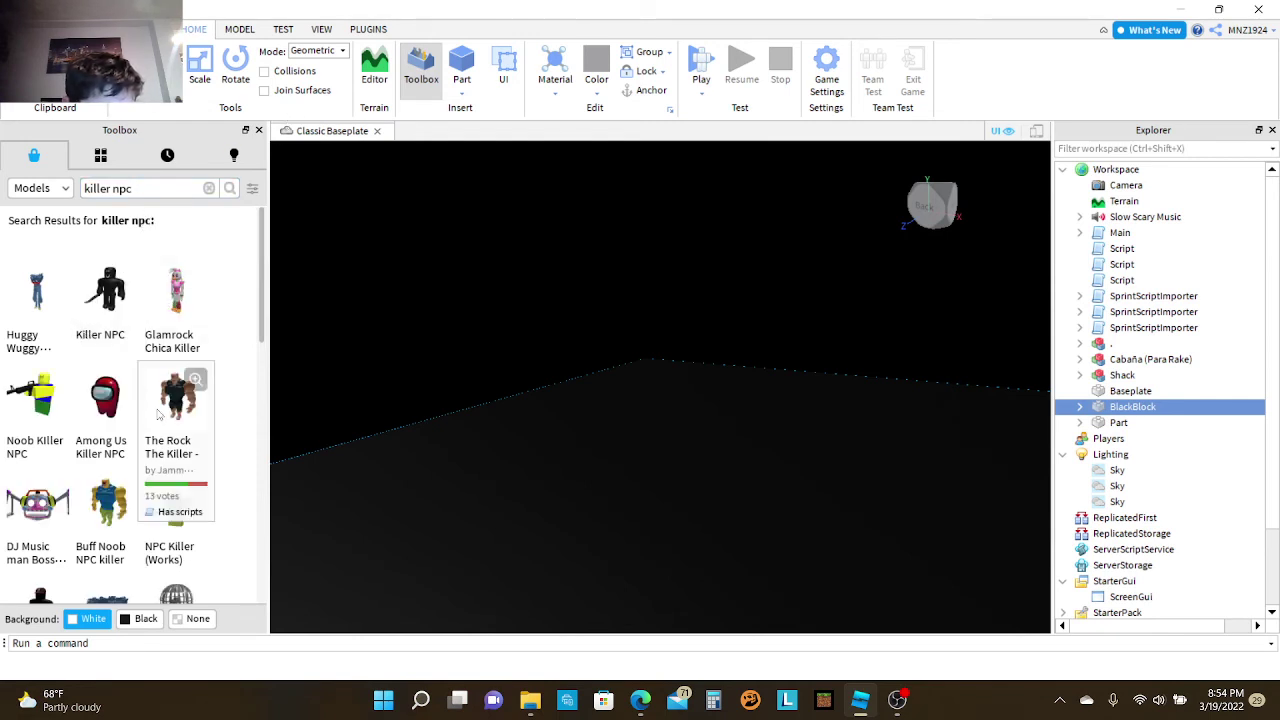
scroll(120, 390, down, 3)
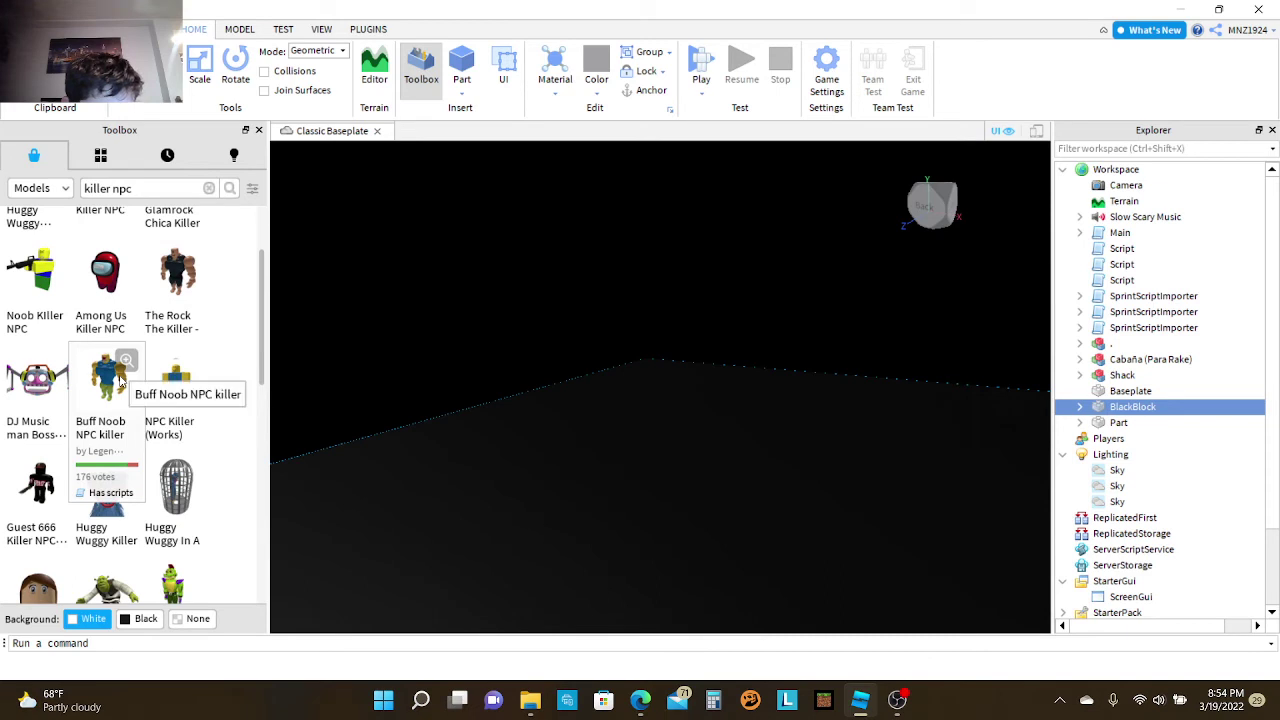
scroll(120, 381, up, 1)
scroll(115, 451, down, 1)
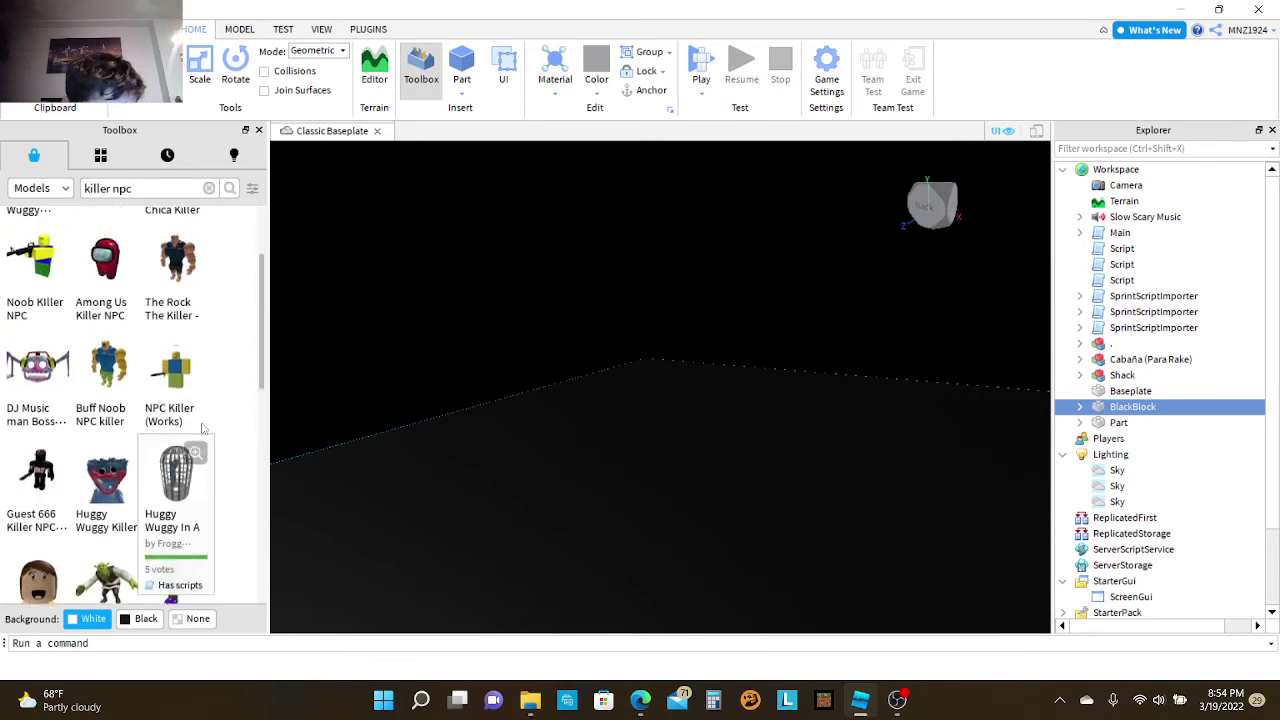
click(38, 483)
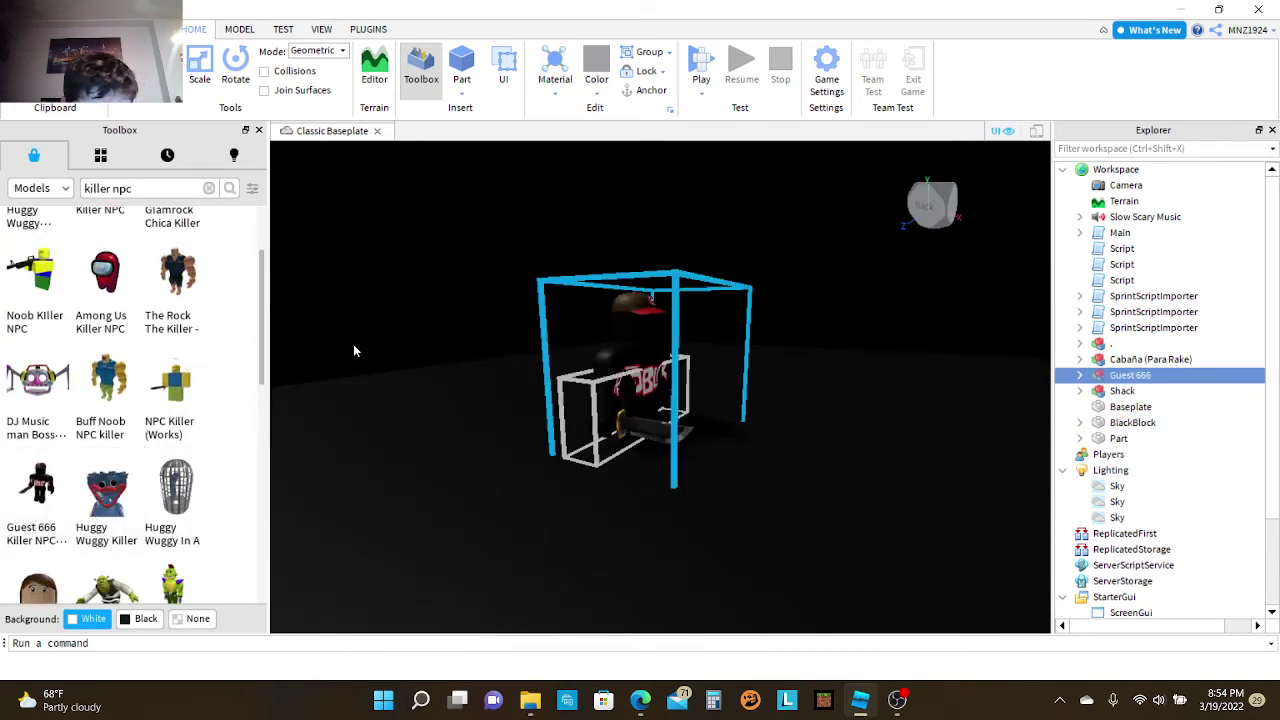
drag(660, 411, 683, 298)
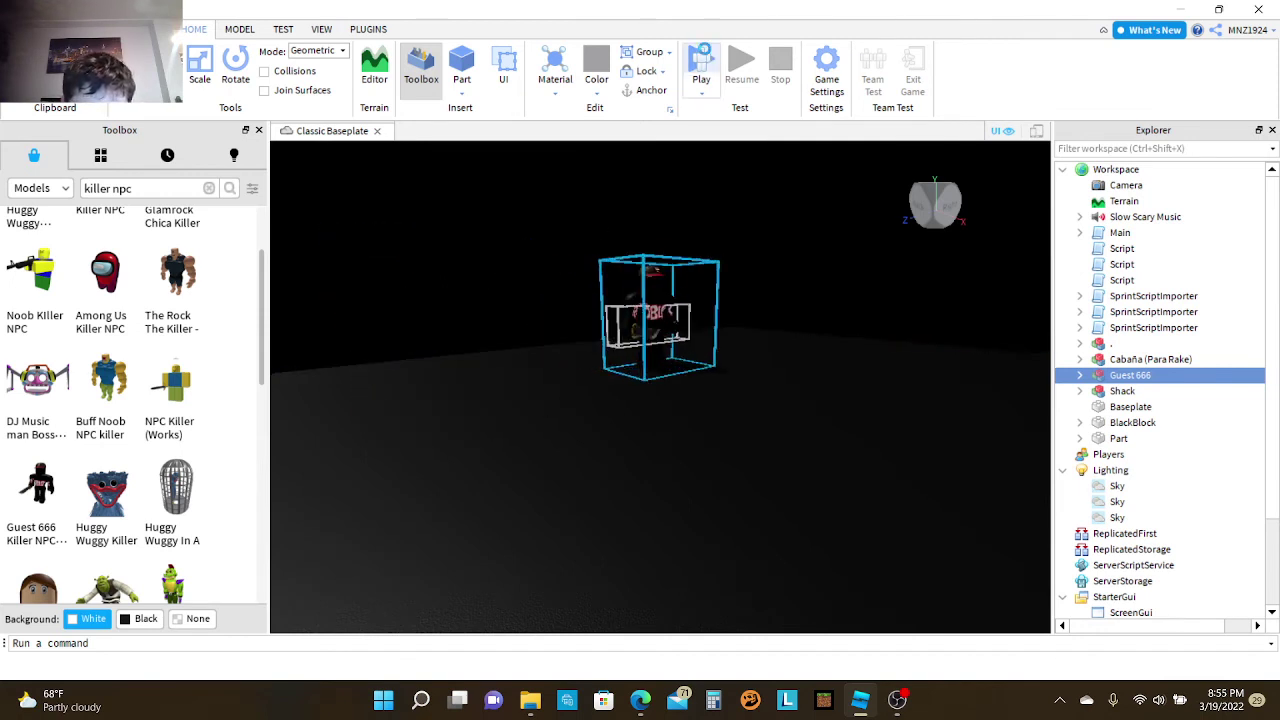
Step: Playtest the place with the flashlight equipped, walking through the destroyed shack and out around its exterior
click(701, 65)
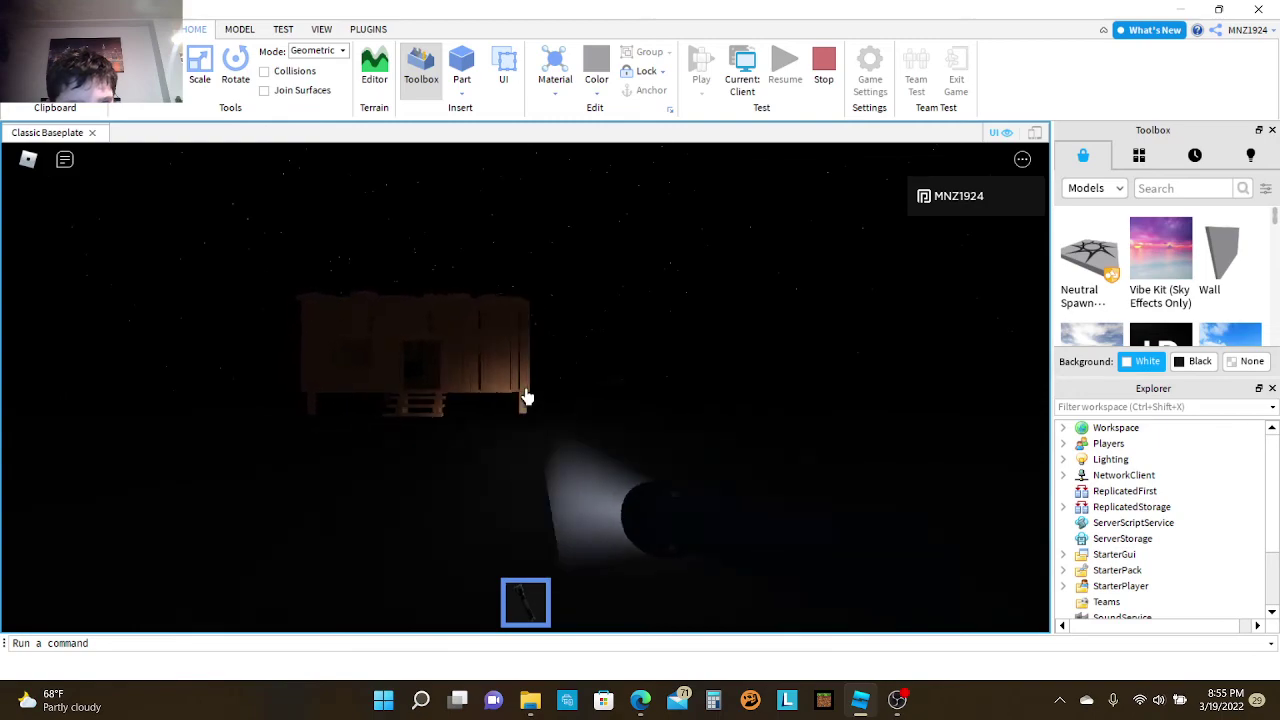
key(w)
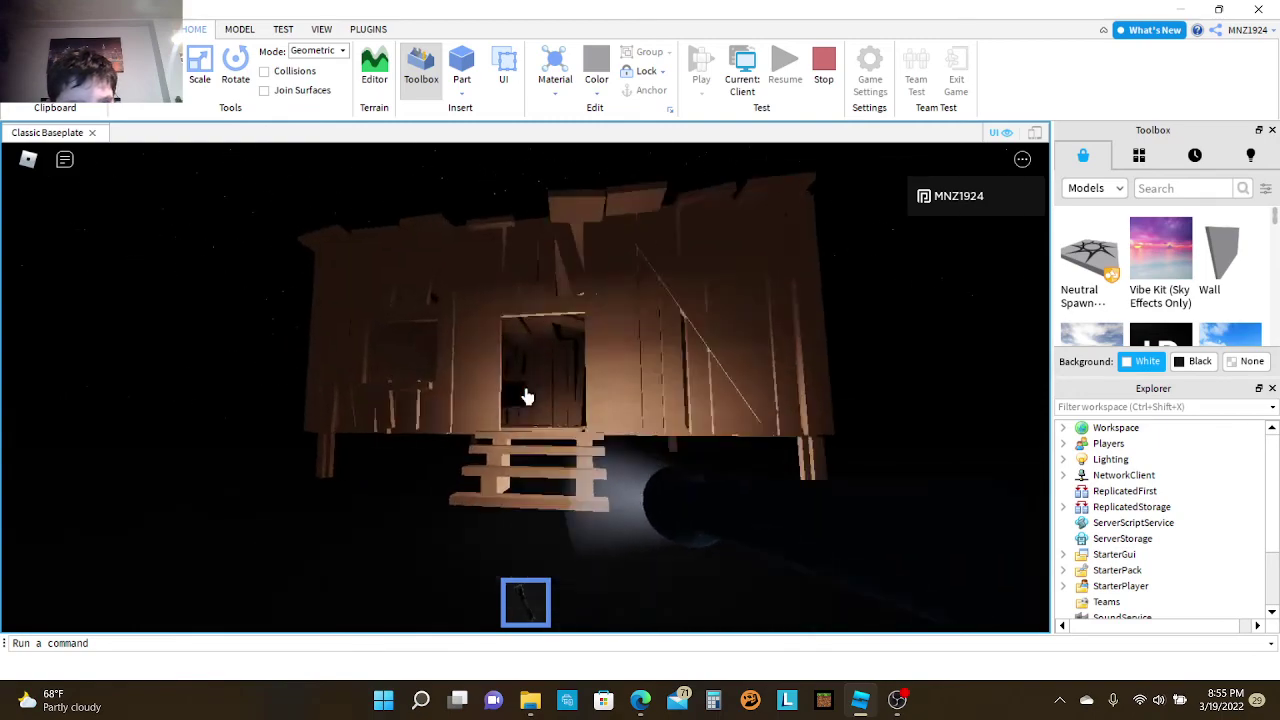
key(w)
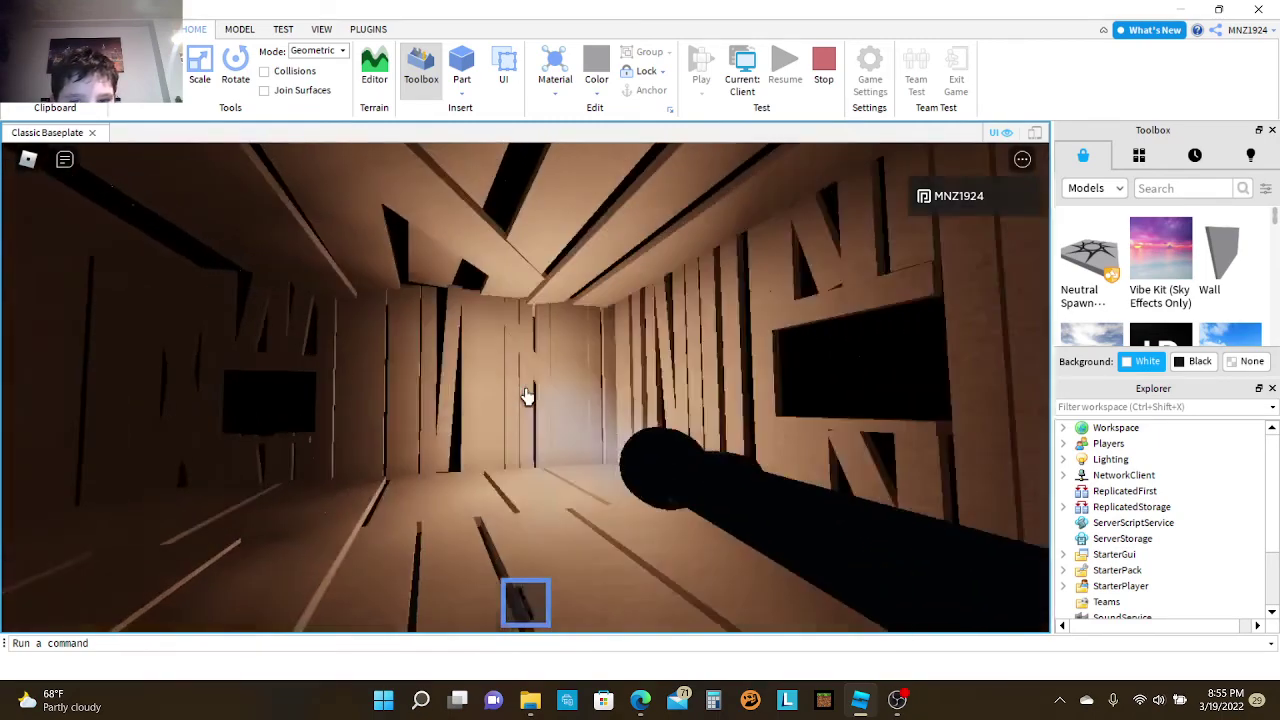
key(w)
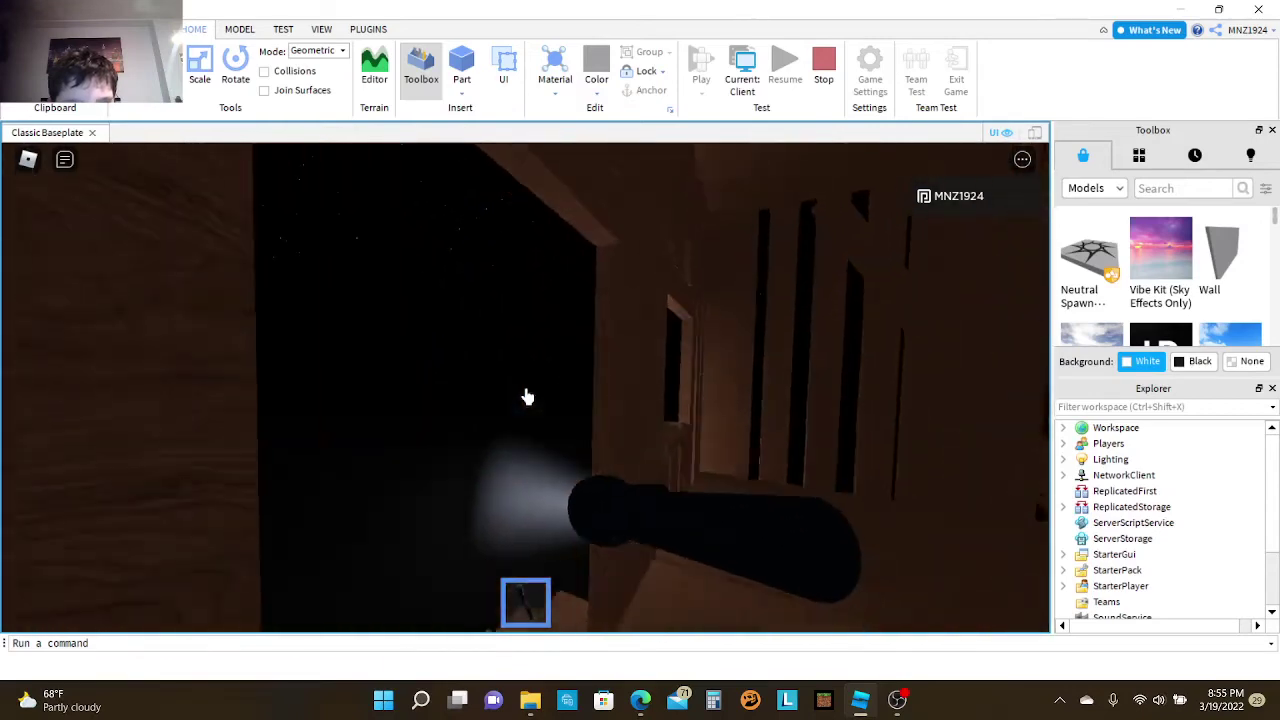
key(w)
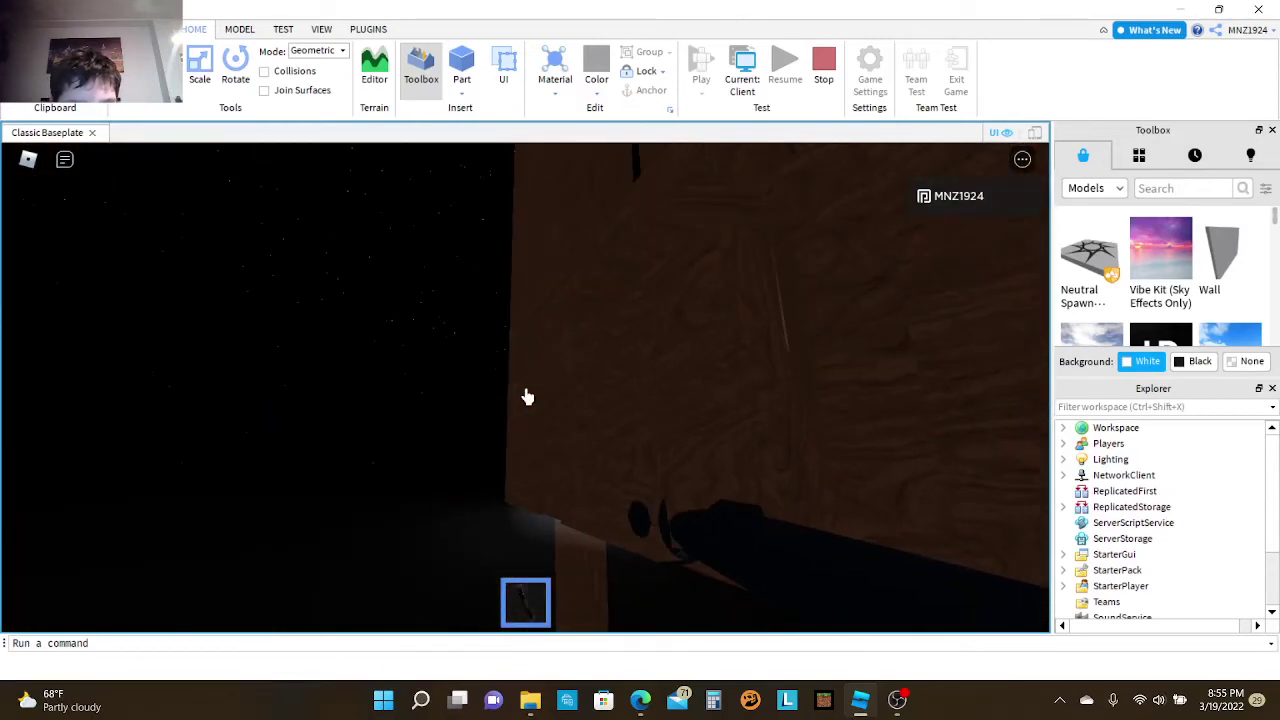
key(w)
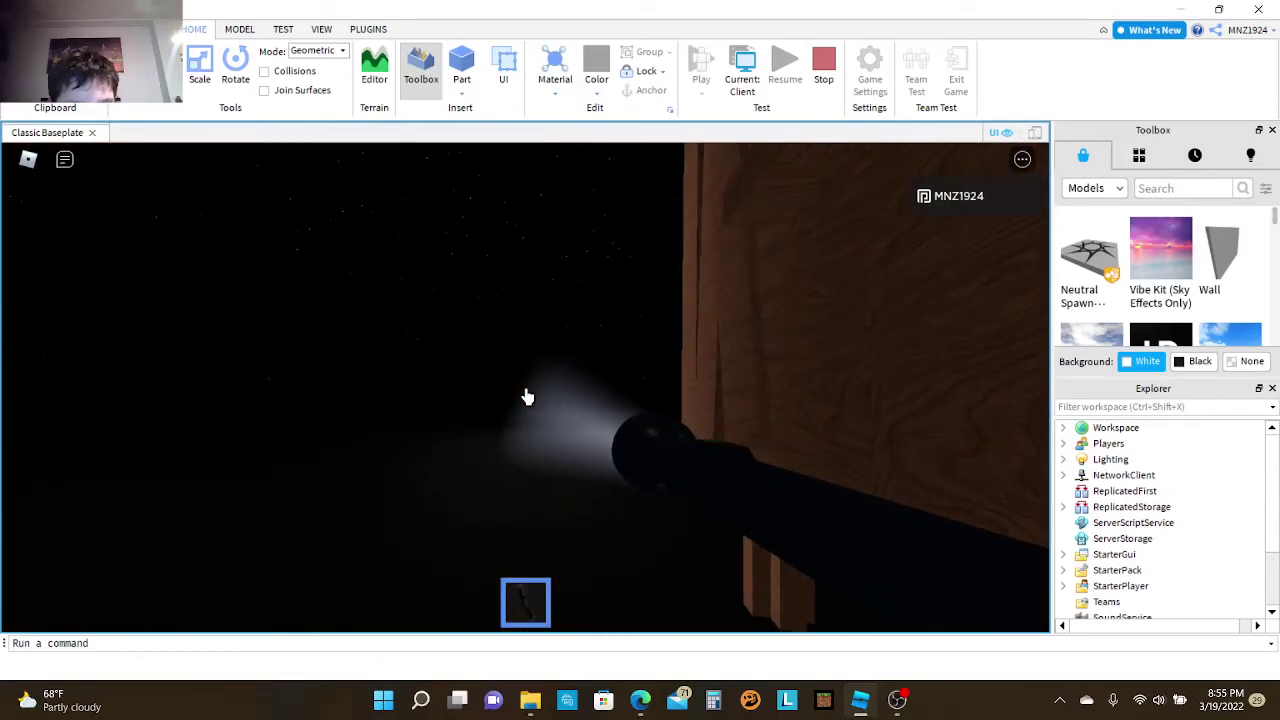
key(w)
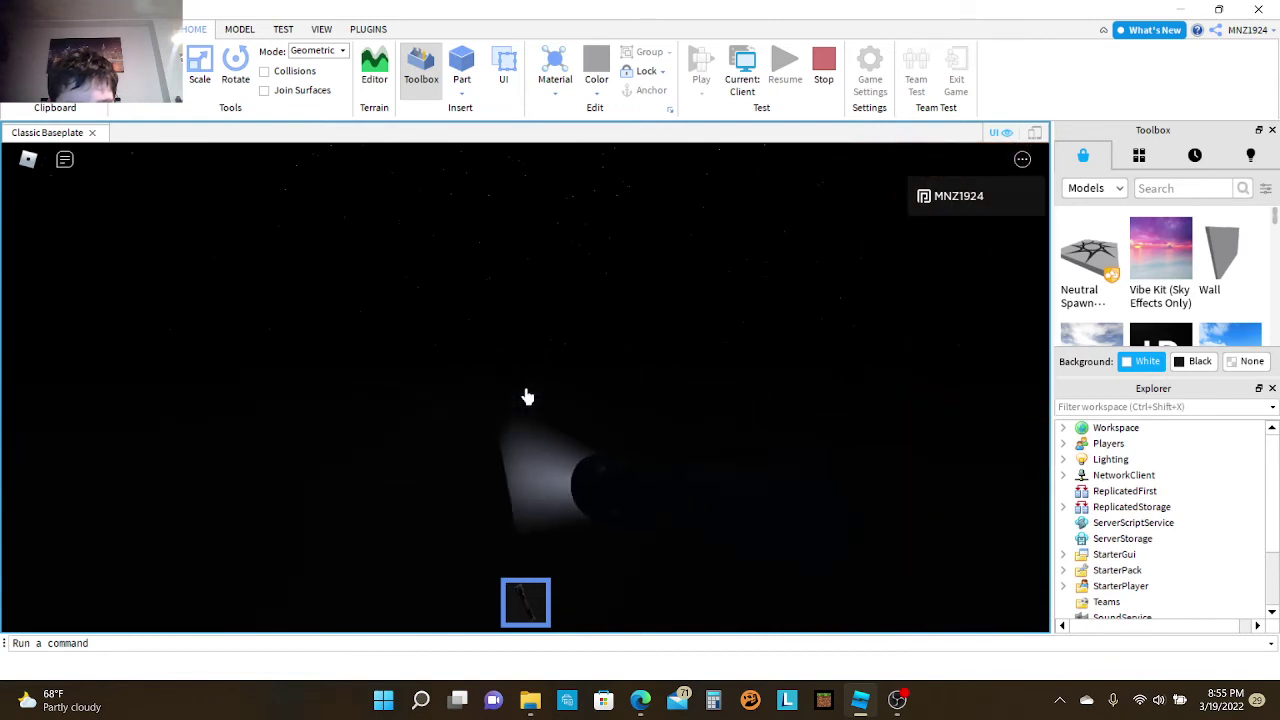
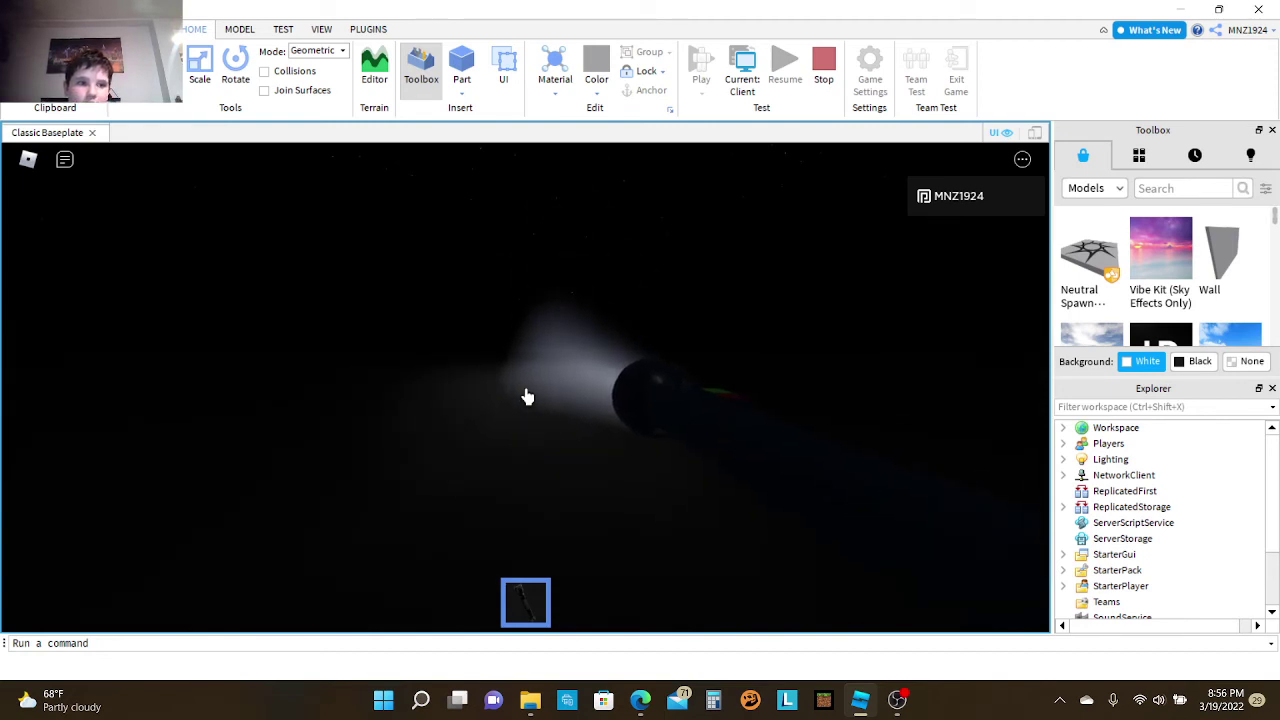
Step: Leave the running playtest and deselect the Guest 666 model on the dark ground
key(Escape)
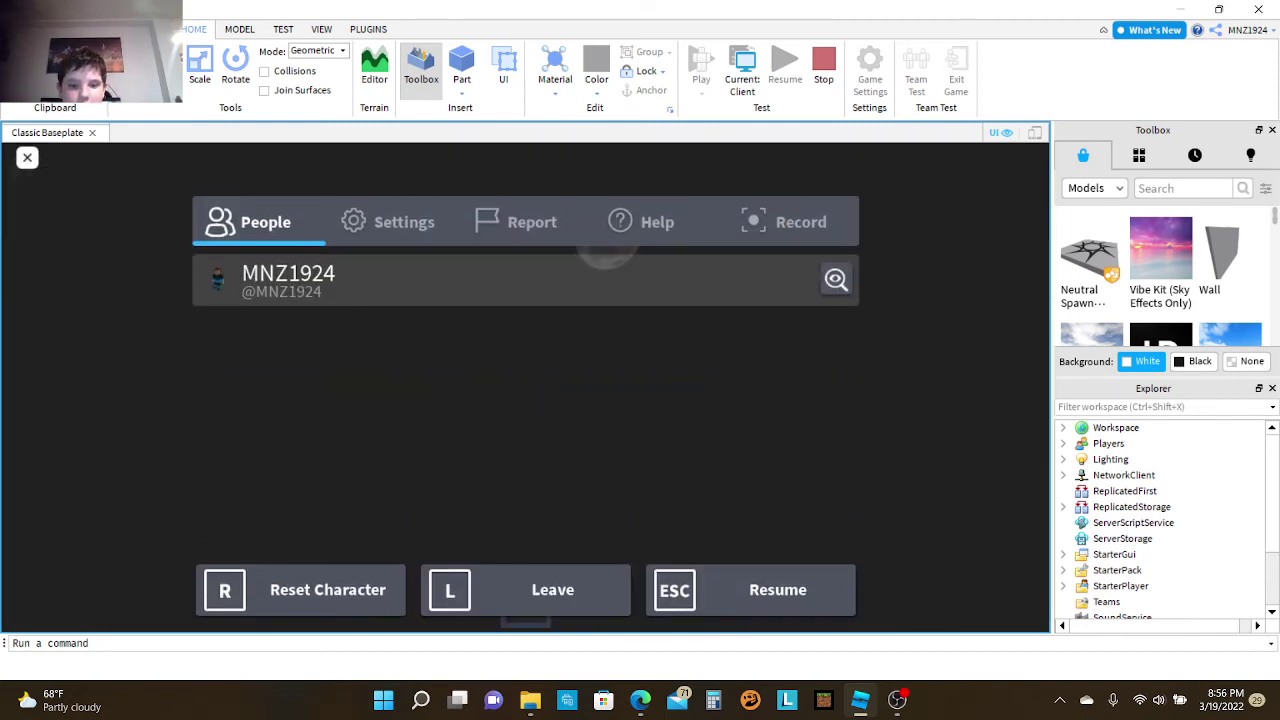
click(588, 598)
click(397, 442)
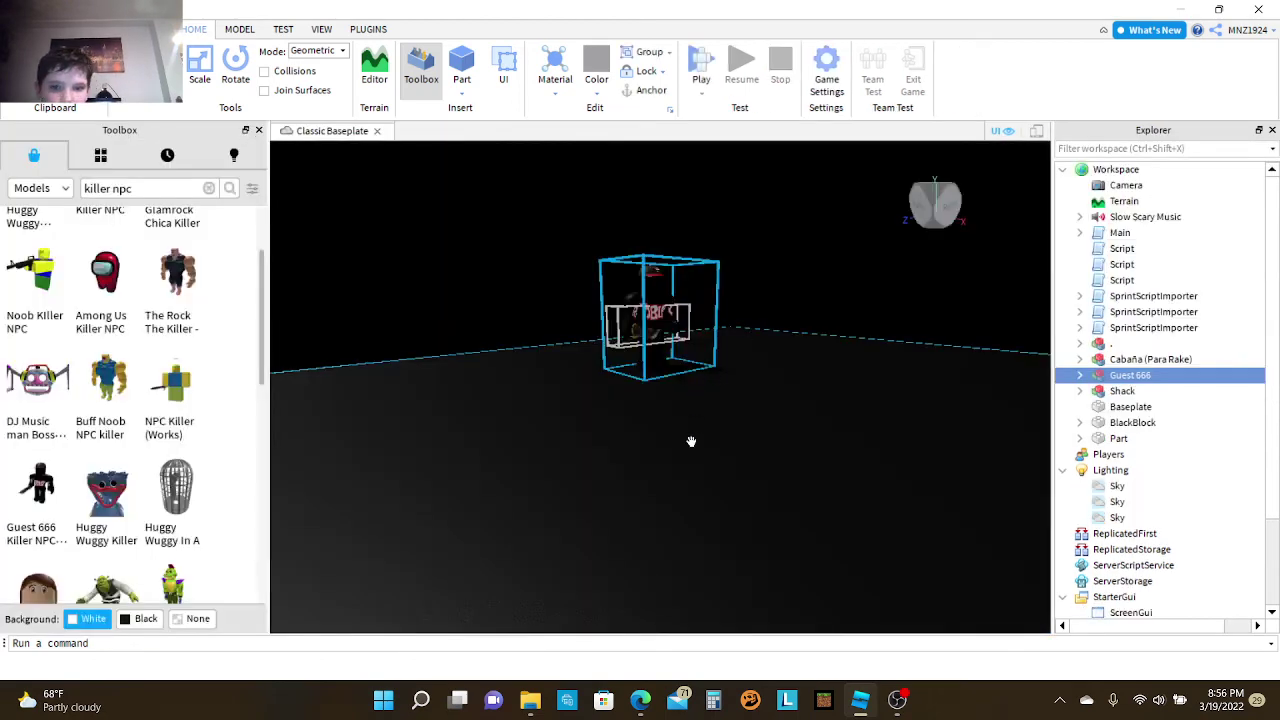
right_drag(692, 440, 694, 443)
key(w)
scroll(694, 441, down, 3)
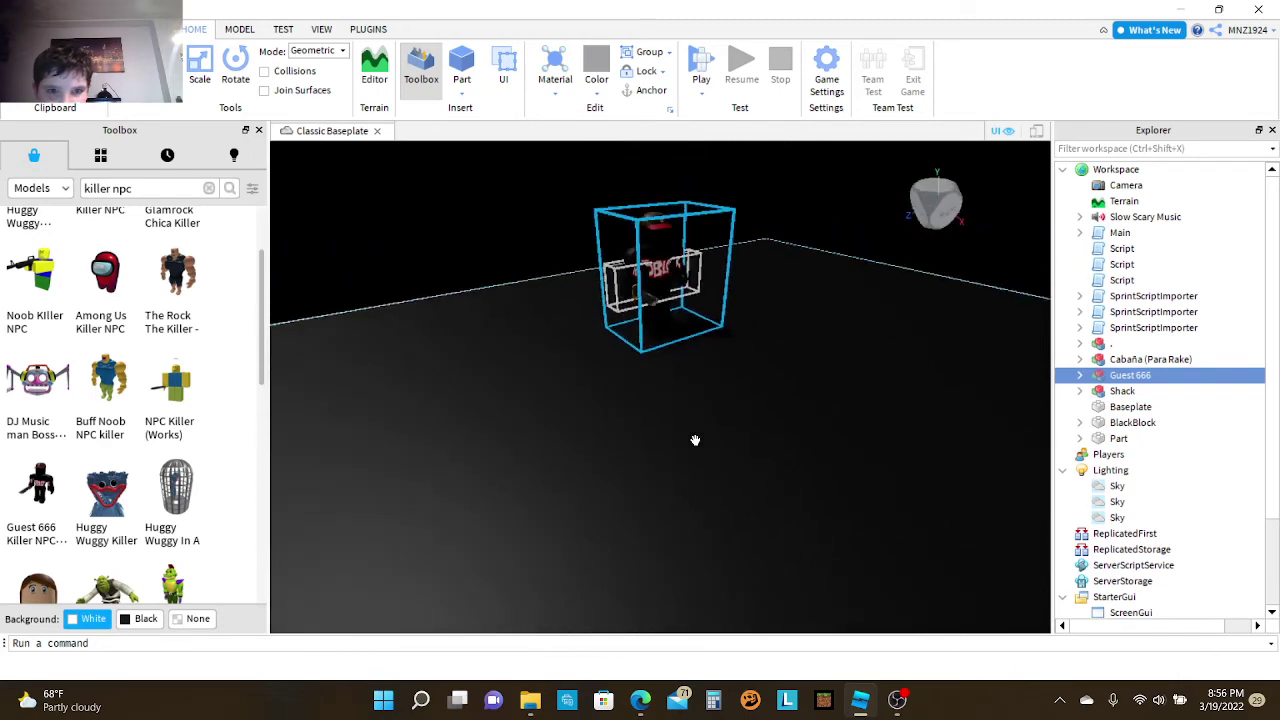
click(821, 260)
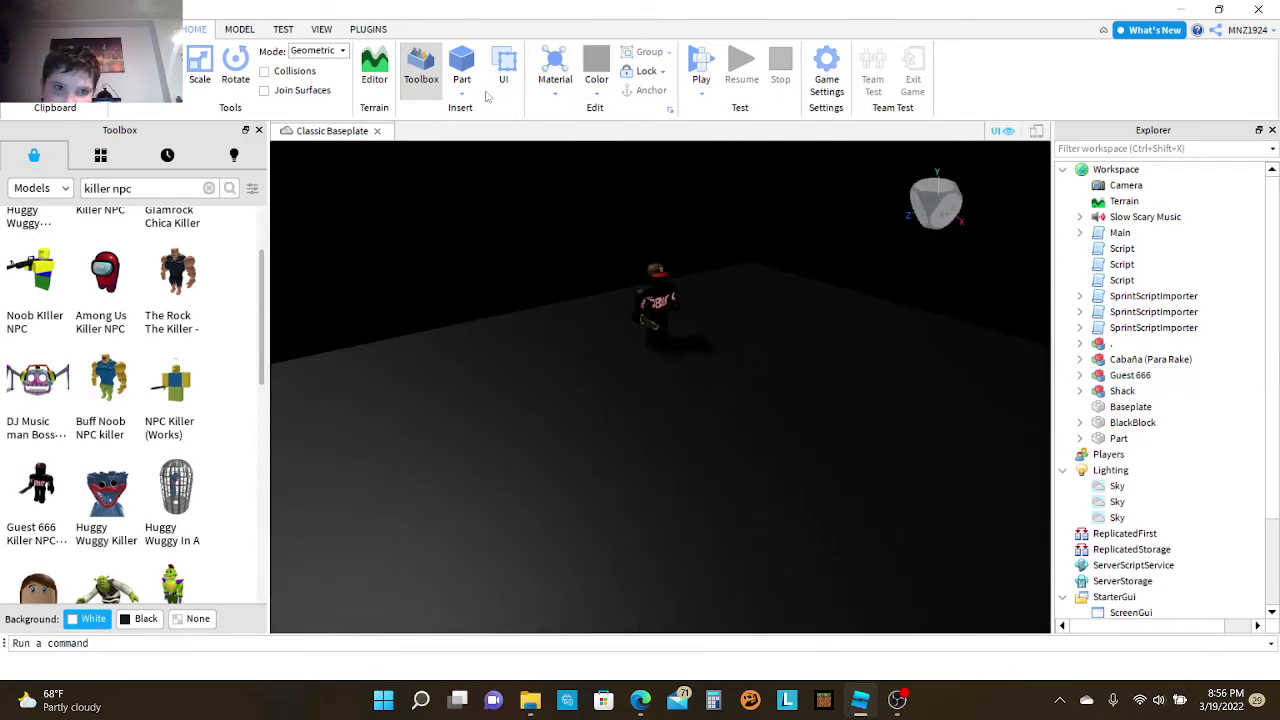
Step: Playtest the place starting from the current camera position, and stop the test
click(701, 93)
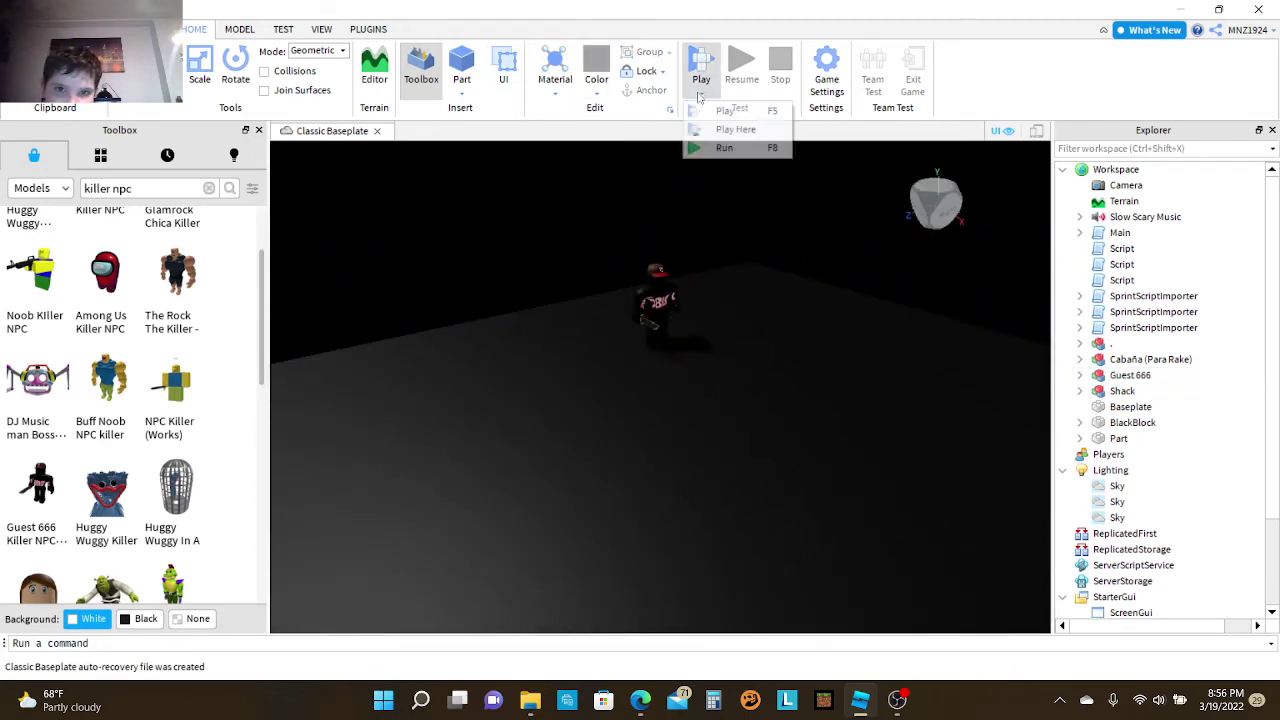
click(735, 130)
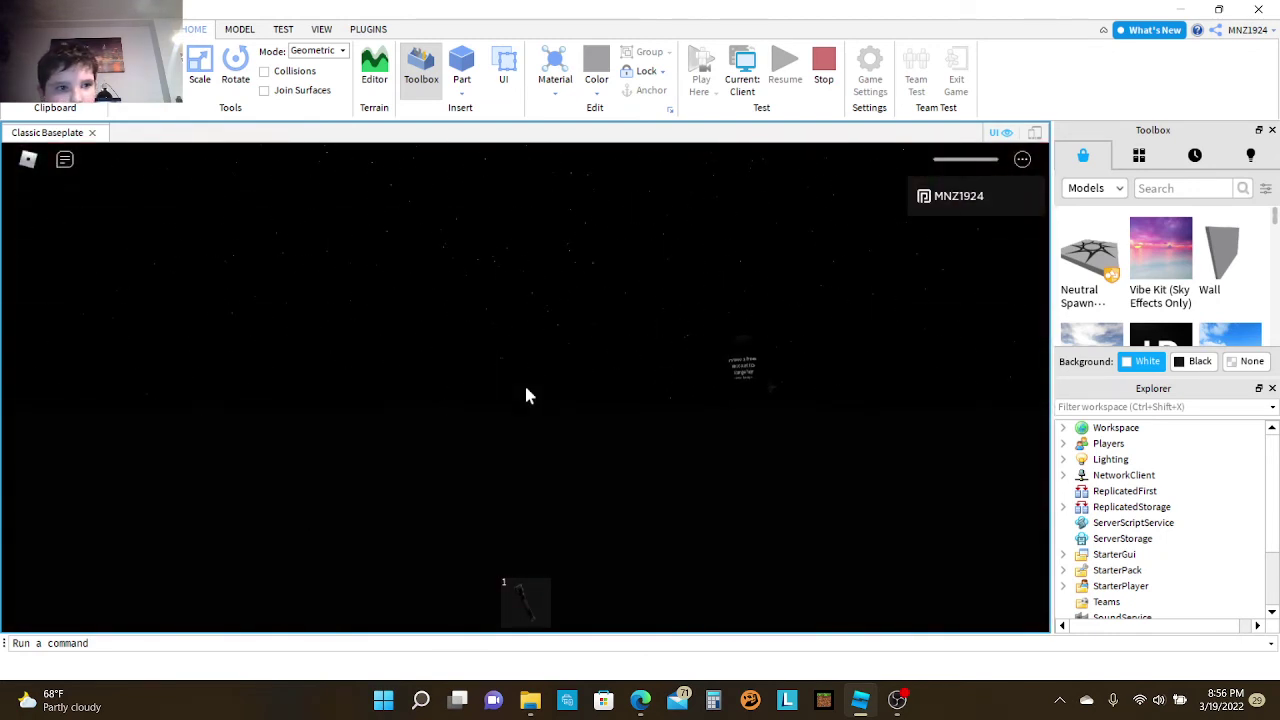
key(shift+F5)
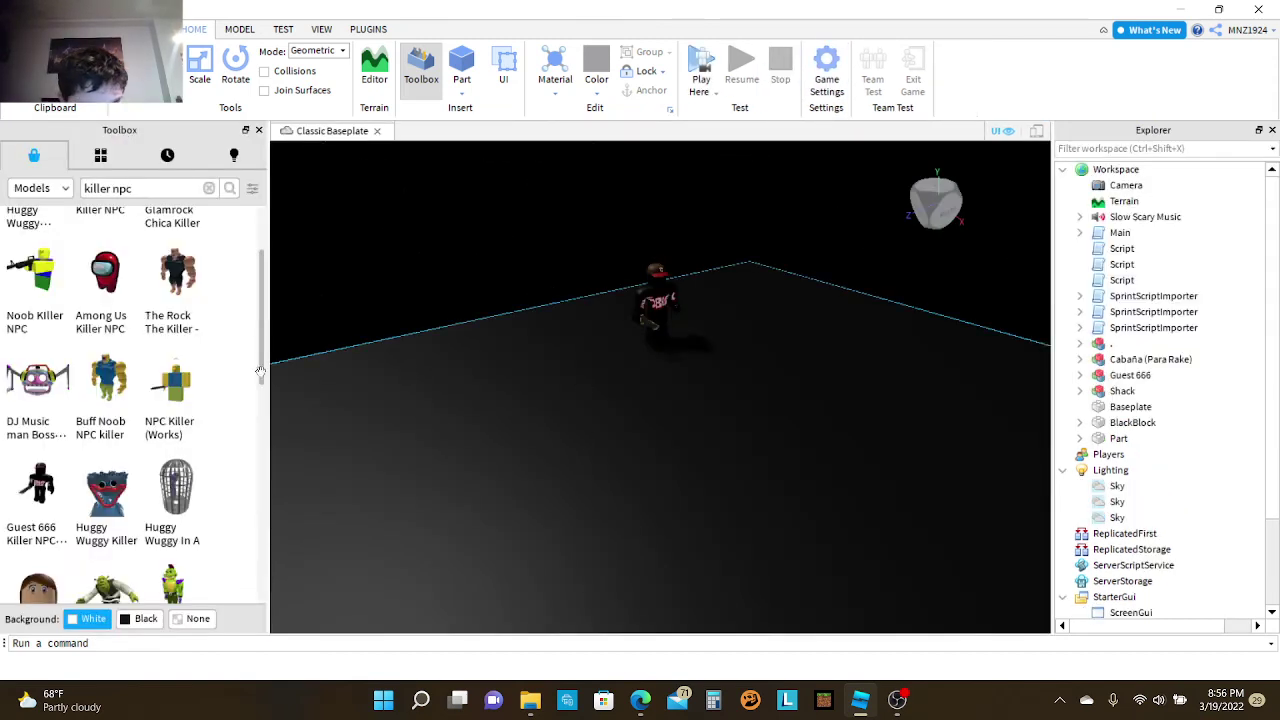
Step: Insert a second Guest 666 Killer NPC on another empty area and move it out toward the baseplate's far corner
mouse_move(14, 451)
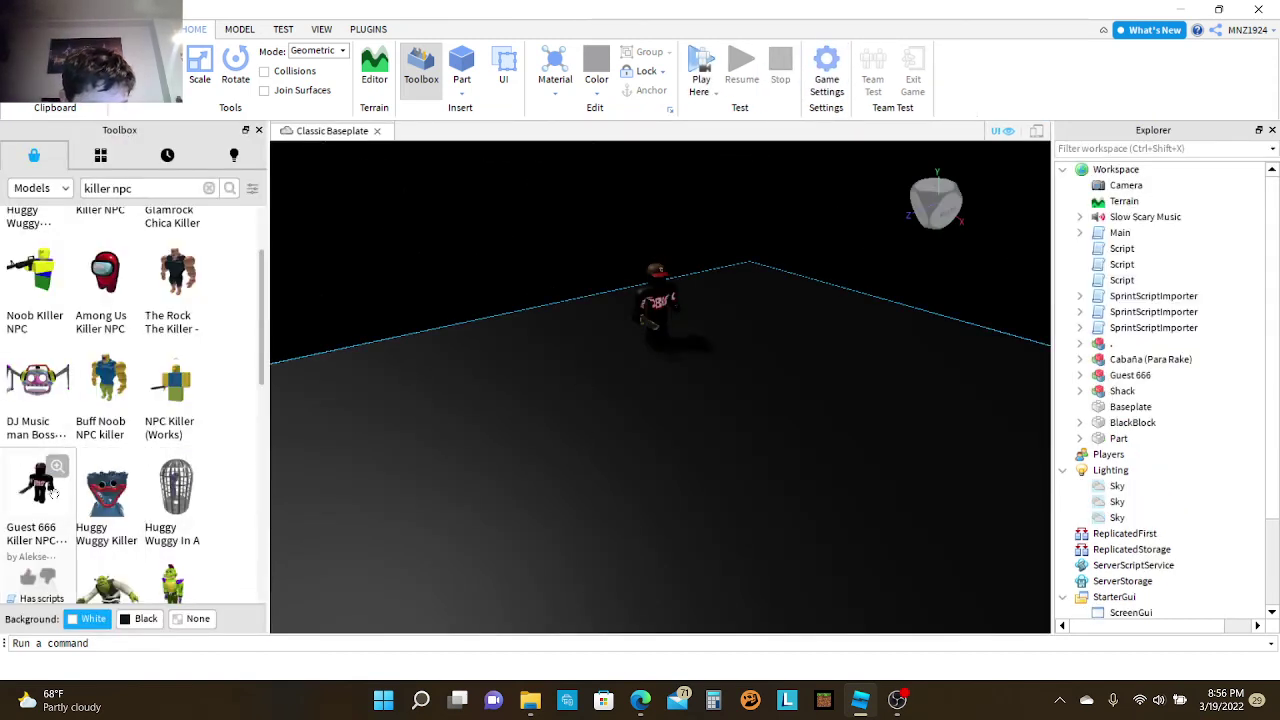
scroll(55, 492, down, 3)
right_drag(477, 506, 465, 502)
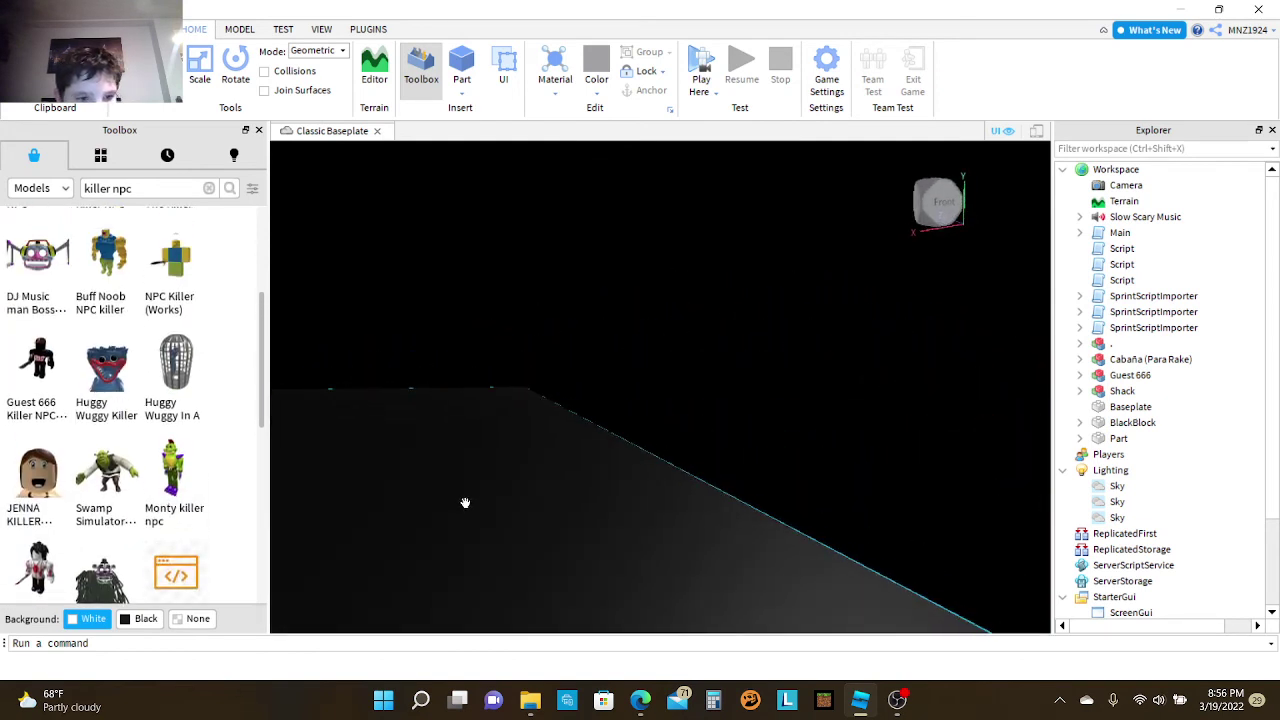
scroll(185, 485, up, 6)
scroll(185, 482, down, 3)
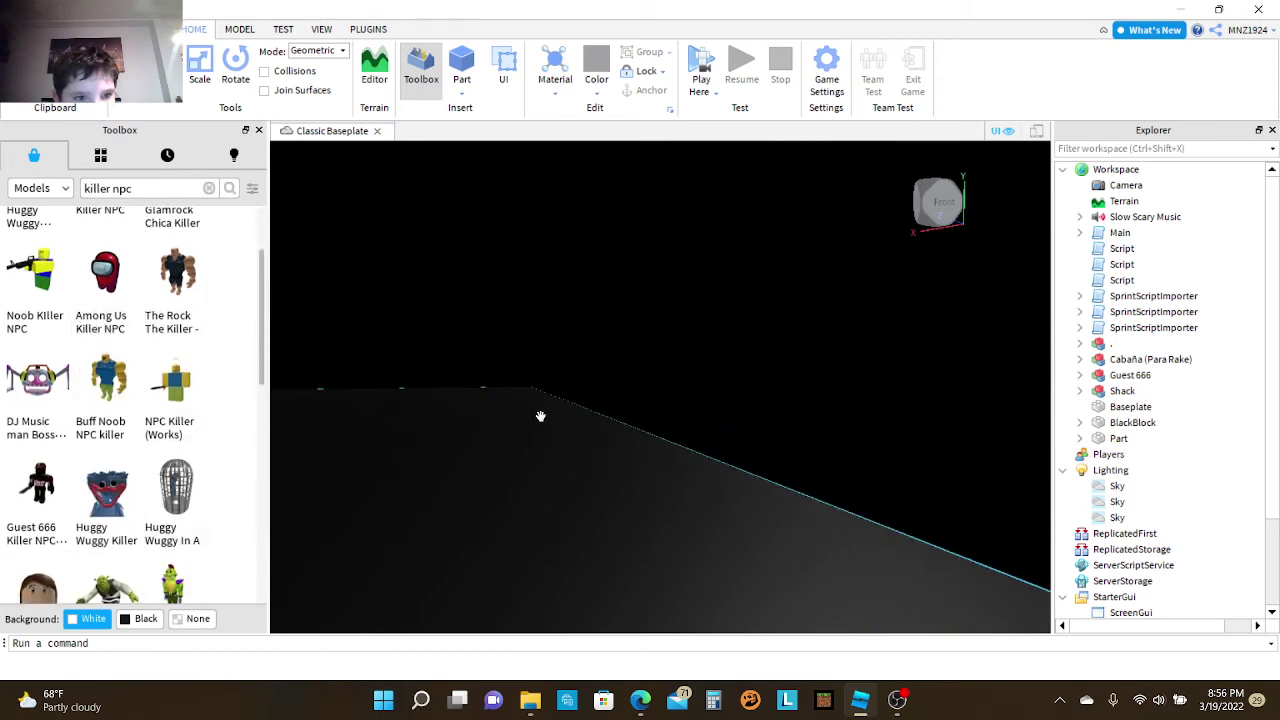
right_drag(540, 416, 574, 397)
scroll(115, 340, up, 2)
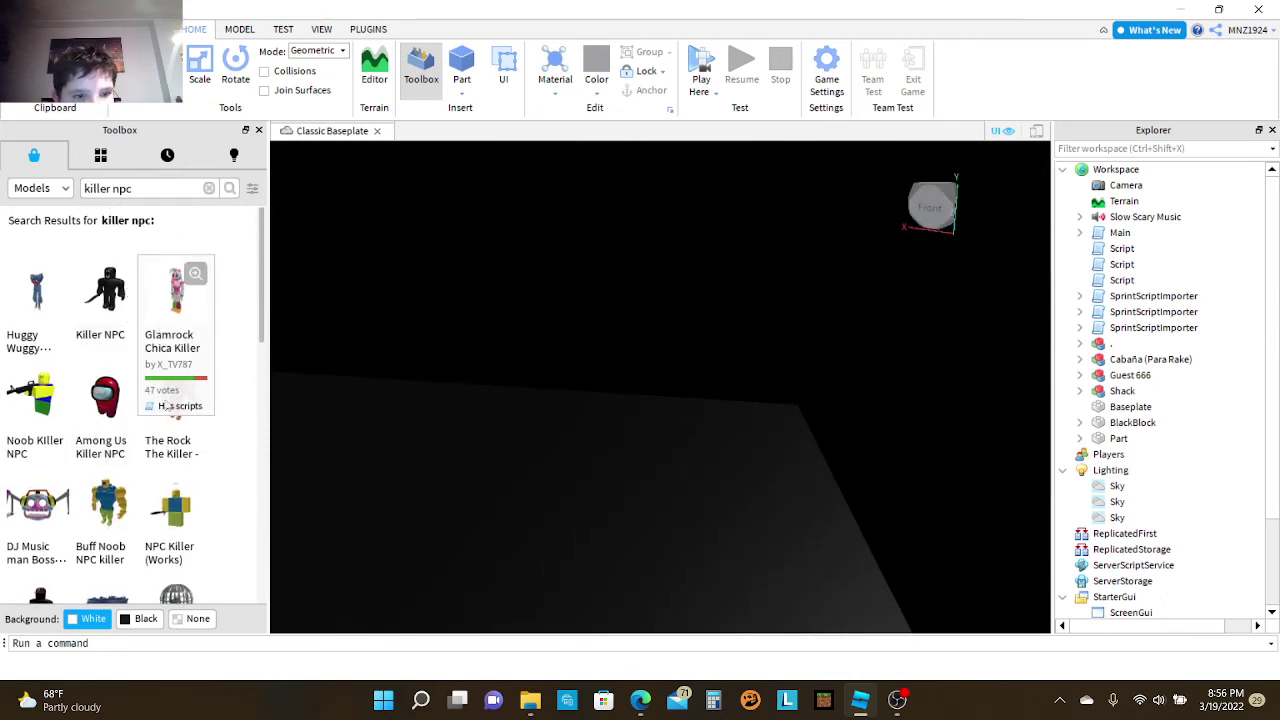
scroll(163, 406, down, 2)
click(17, 537)
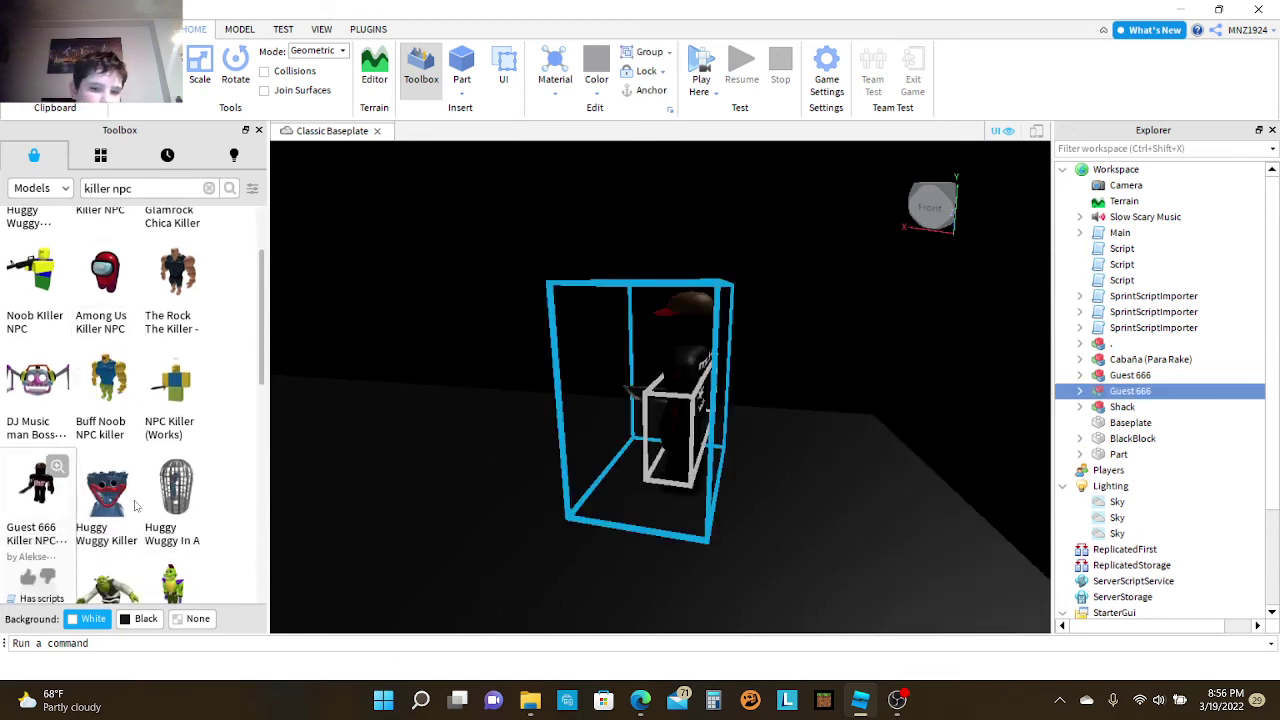
drag(671, 463, 721, 471)
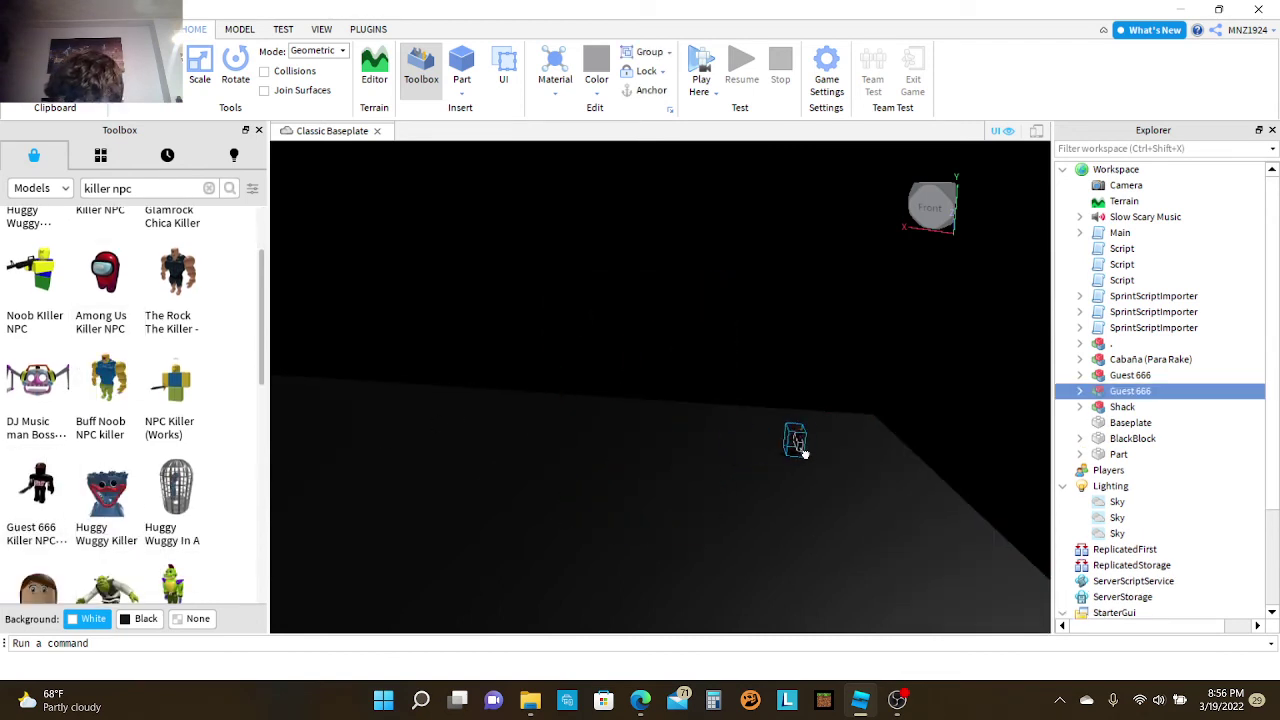
right_drag(878, 505, 878, 505)
Step: Insert a third Guest 666 Killer NPC and move it across the dark ground to near the log cabin with the smoking chimney
right_drag(422, 552, 422, 552)
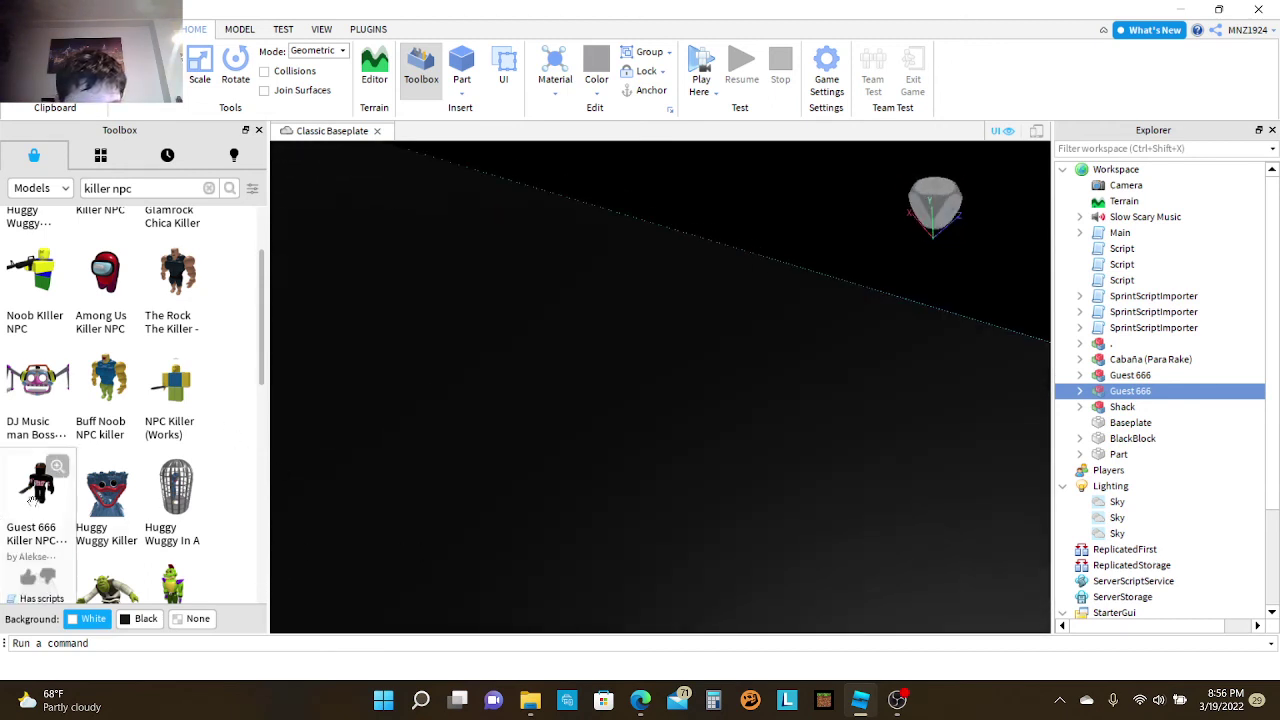
drag(32, 500, 597, 329)
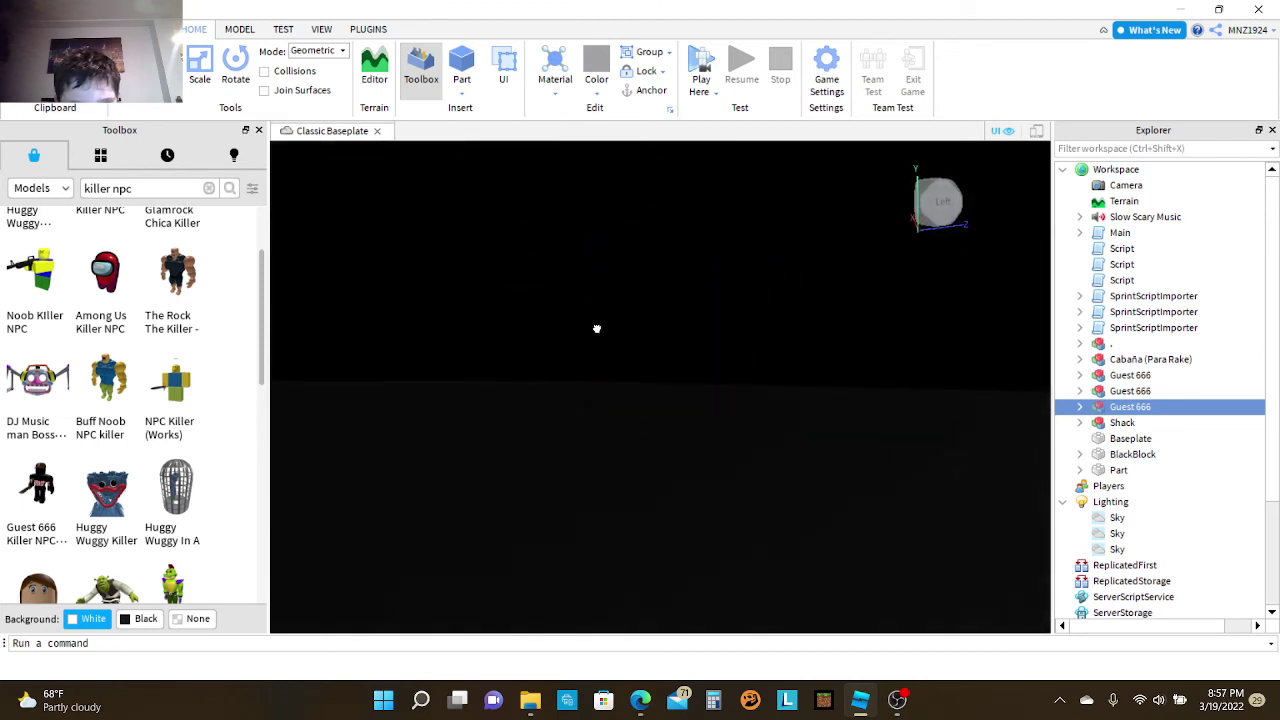
drag(661, 357, 711, 426)
right_drag(711, 426, 711, 426)
drag(711, 426, 778, 379)
right_drag(778, 379, 781, 378)
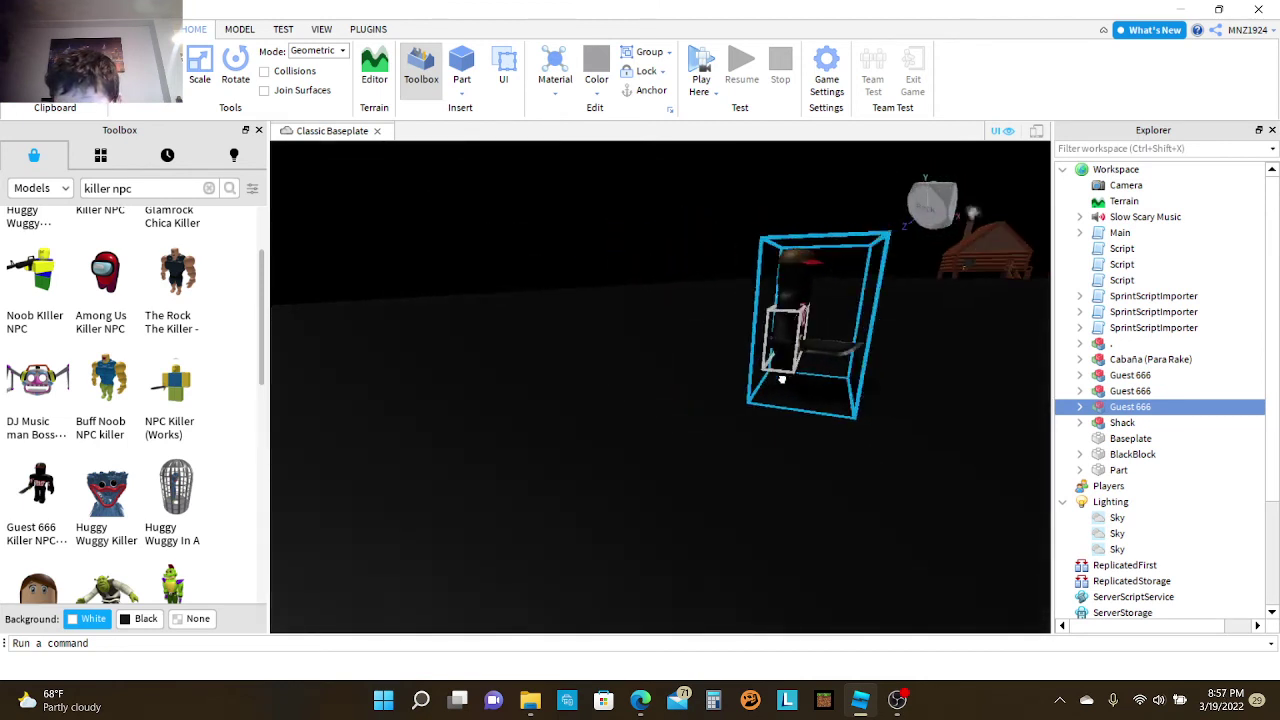
drag(781, 378, 816, 320)
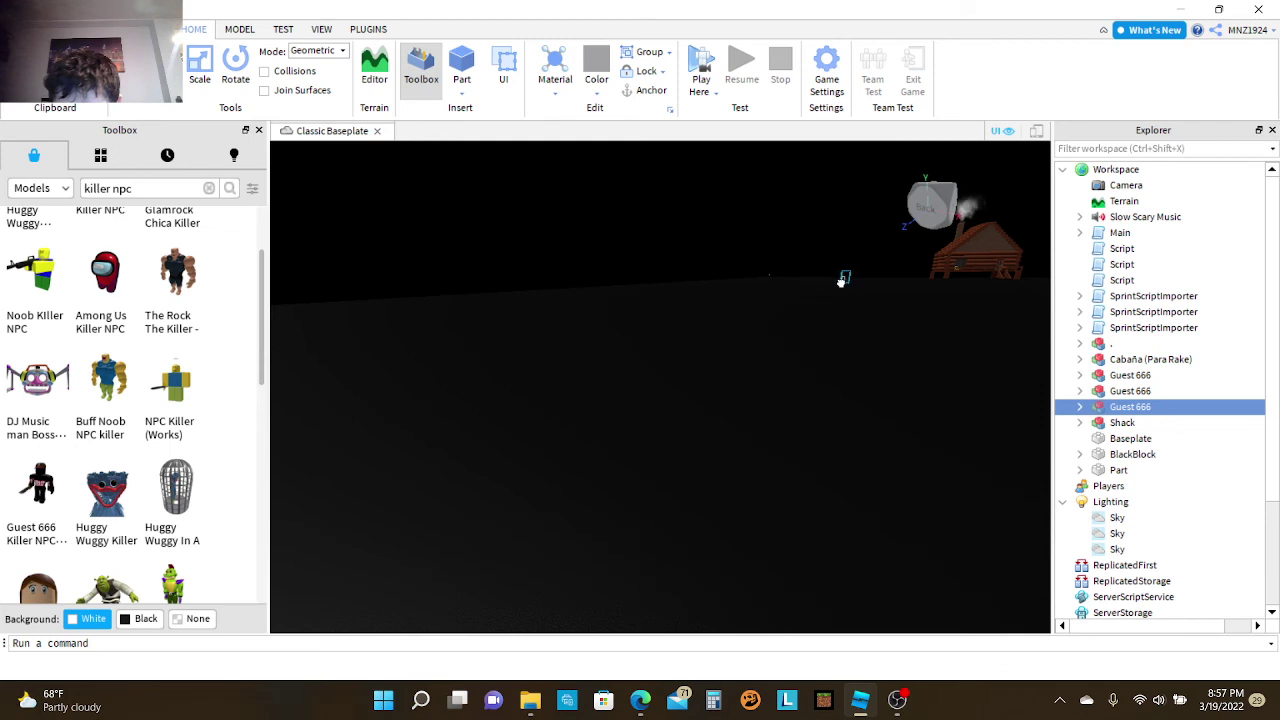
right_drag(889, 352, 889, 352)
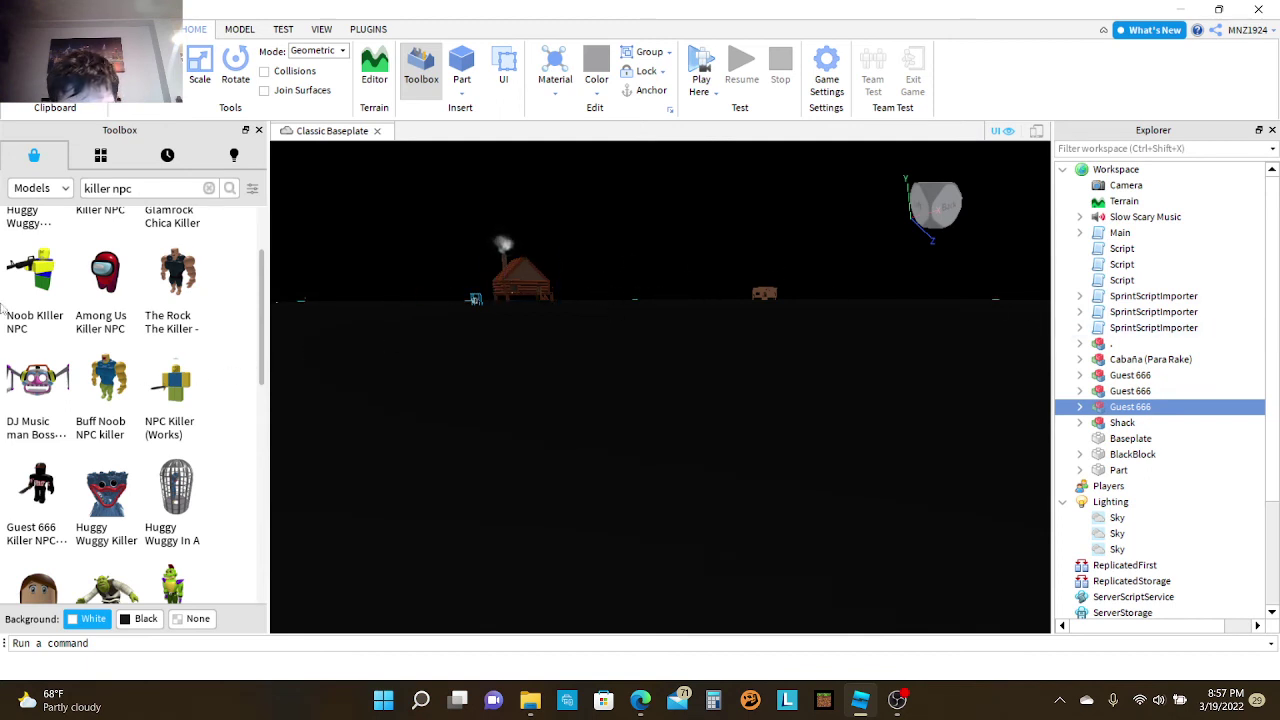
Step: Search the Toolbox models for "Light" instead of "killer npc"
scroll(161, 224, up, 3)
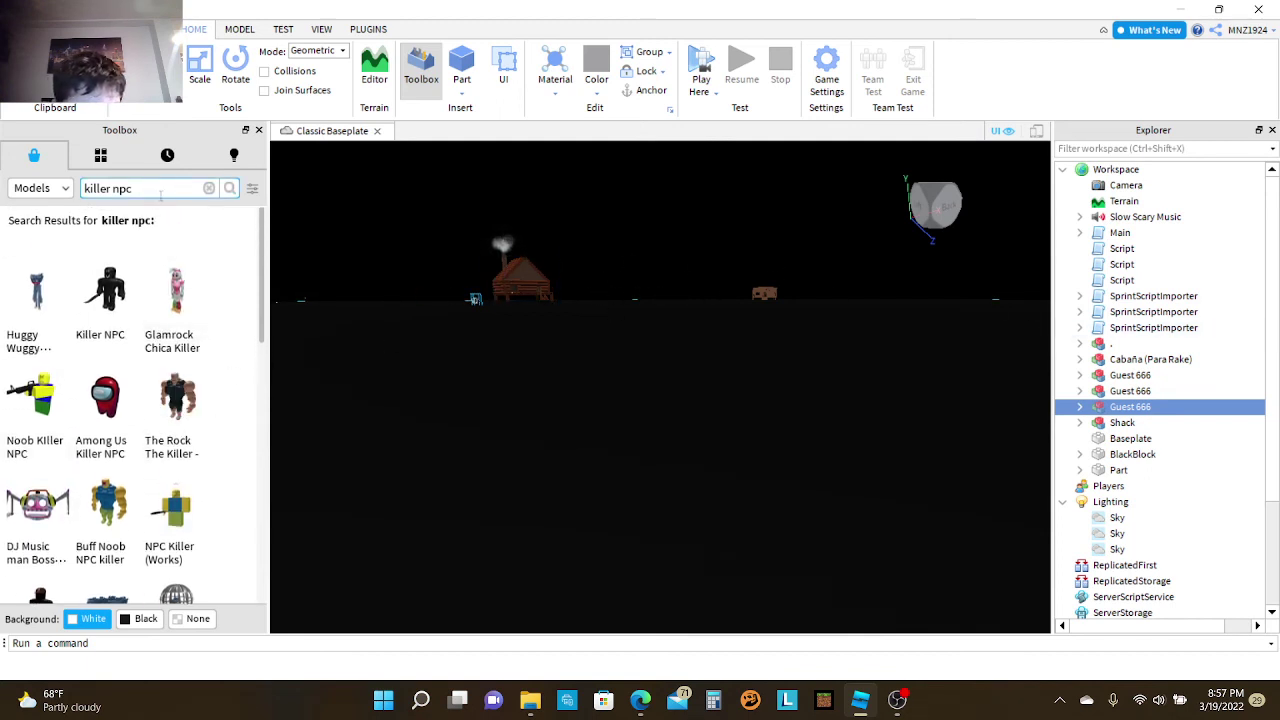
key(BackSpace)
key(BackSpace)
key(BackSpace)
key(BackSpace)
key(BackSpace)
key(BackSpace)
key(BackSpace)
key(BackSpace)
key(BackSpace)
key(BackSpace)
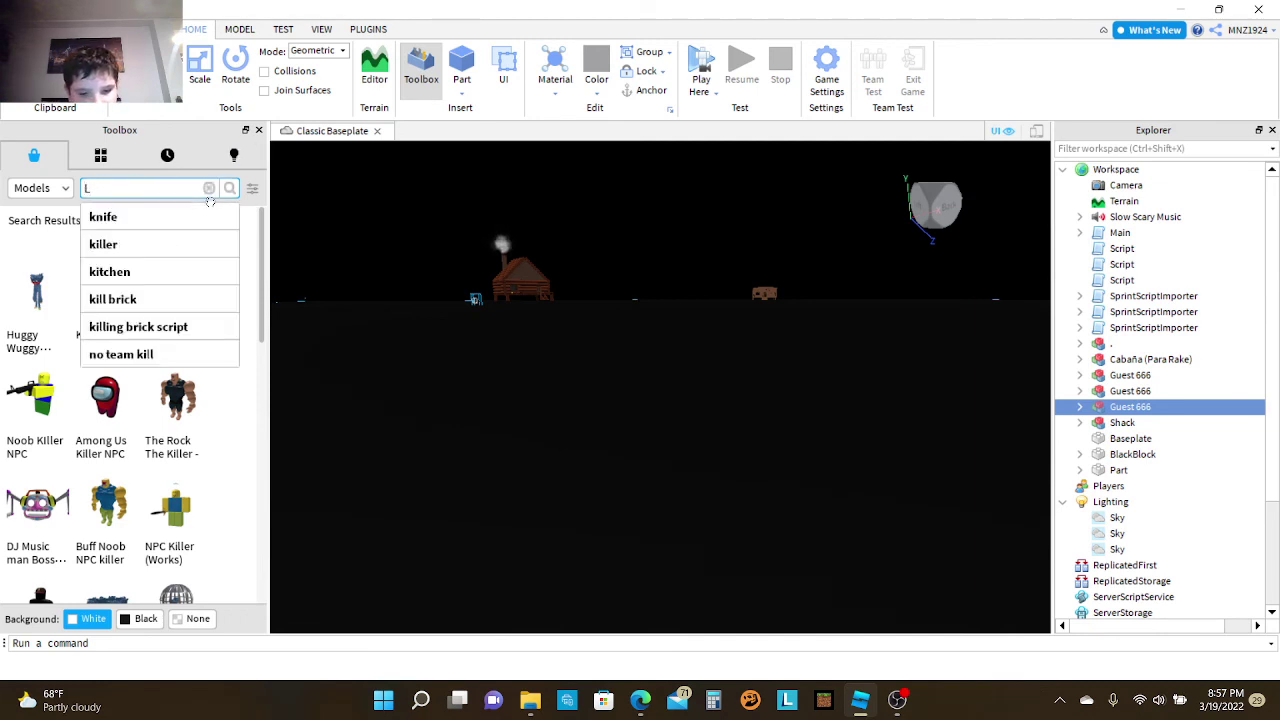
text(Light)
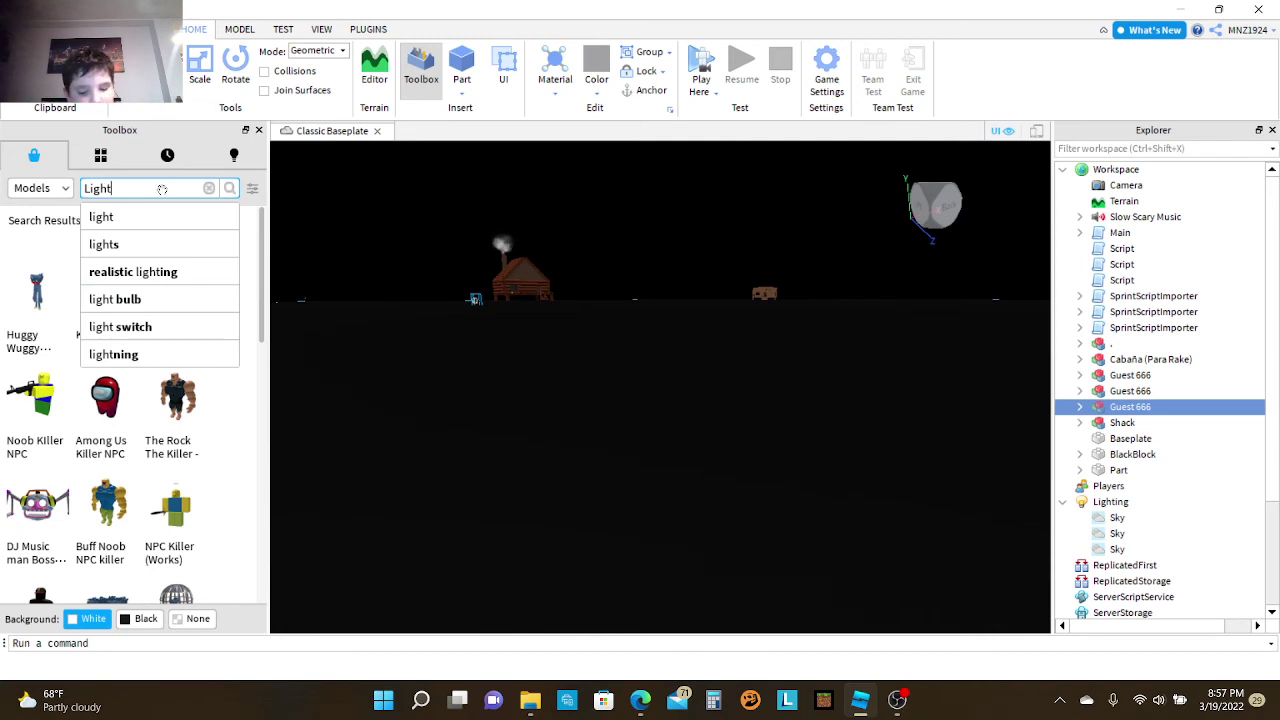
key(Return)
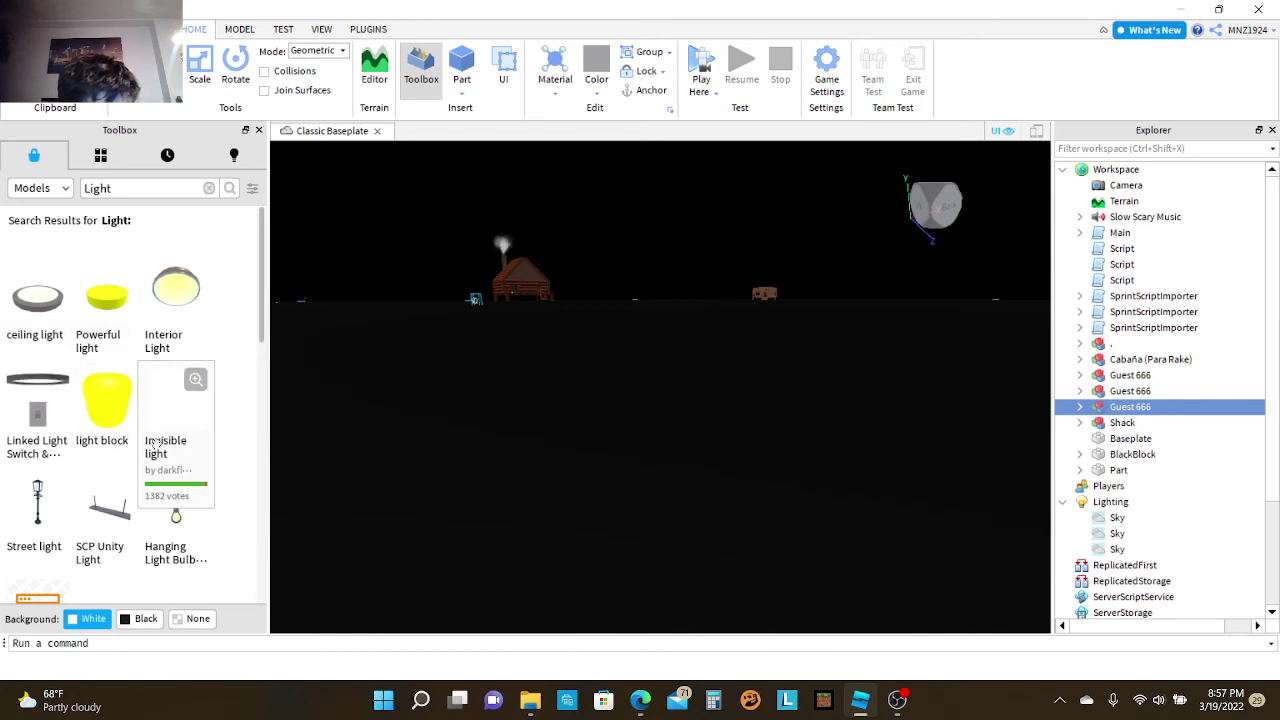
Step: Insert the Flash Light tool from the light models and put it into the starter pack
scroll(155, 444, down, 2)
scroll(132, 490, up, 2)
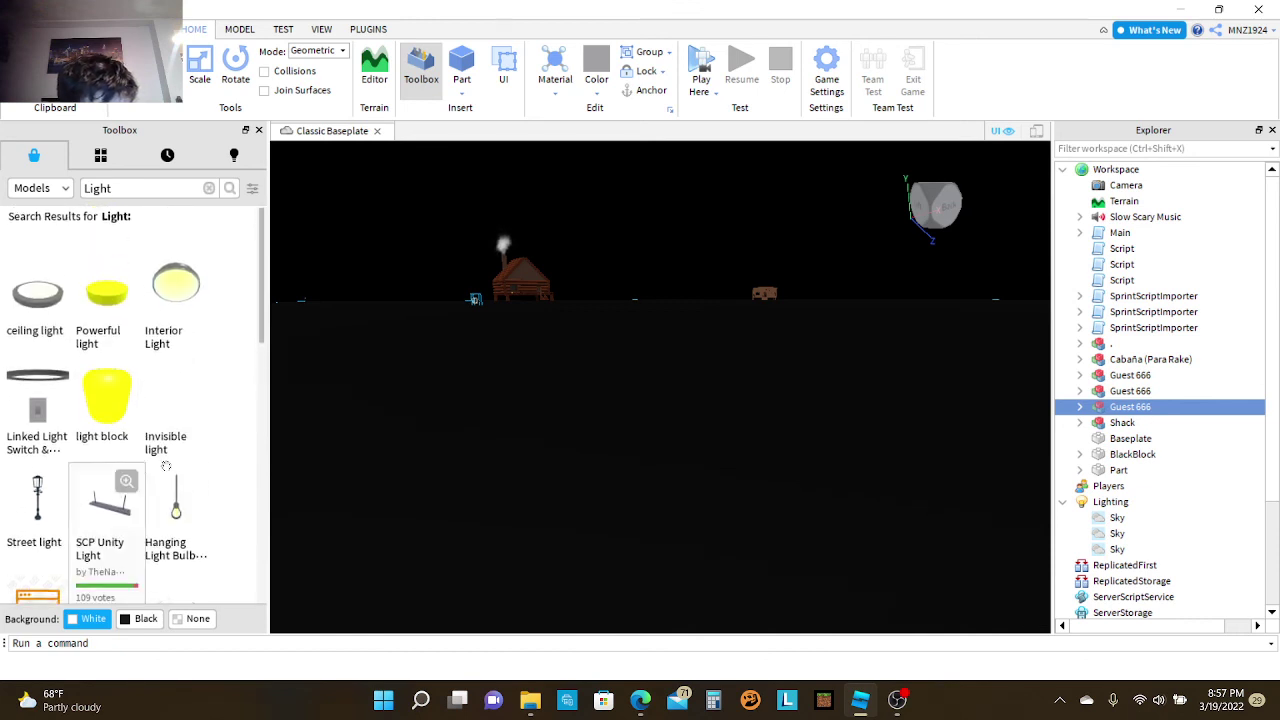
scroll(166, 466, down, 3)
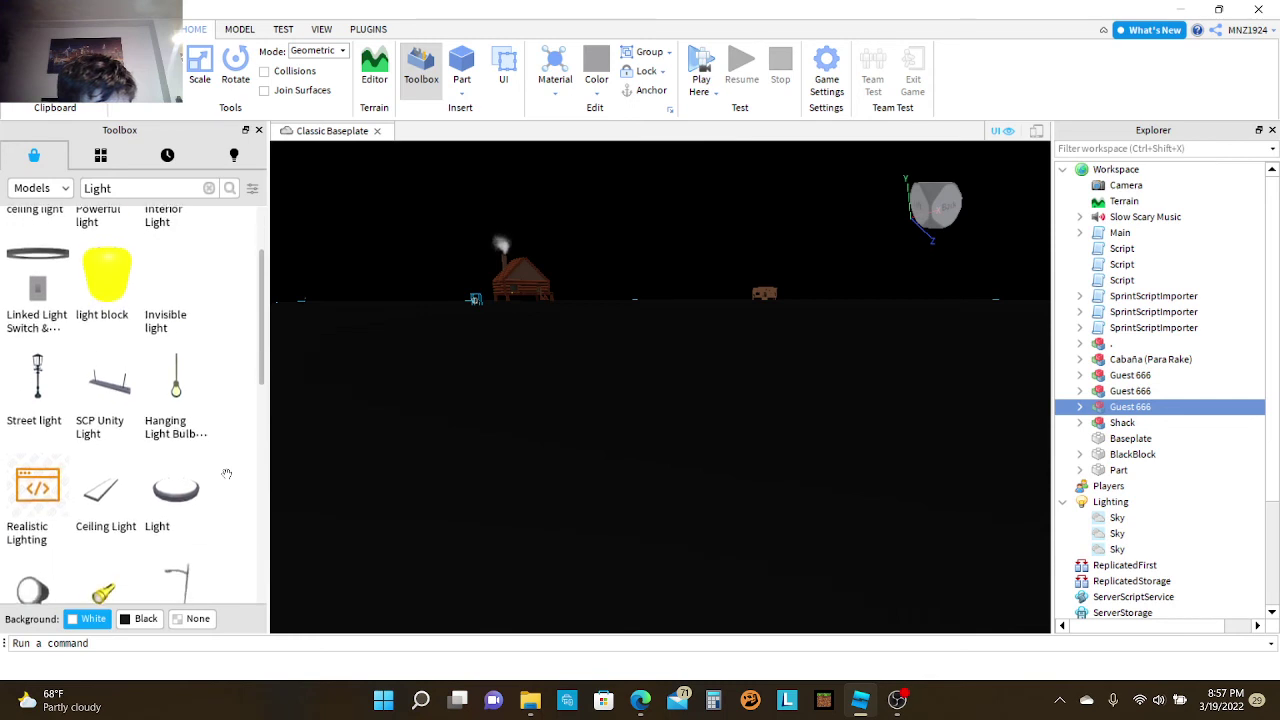
scroll(227, 473, down, 6)
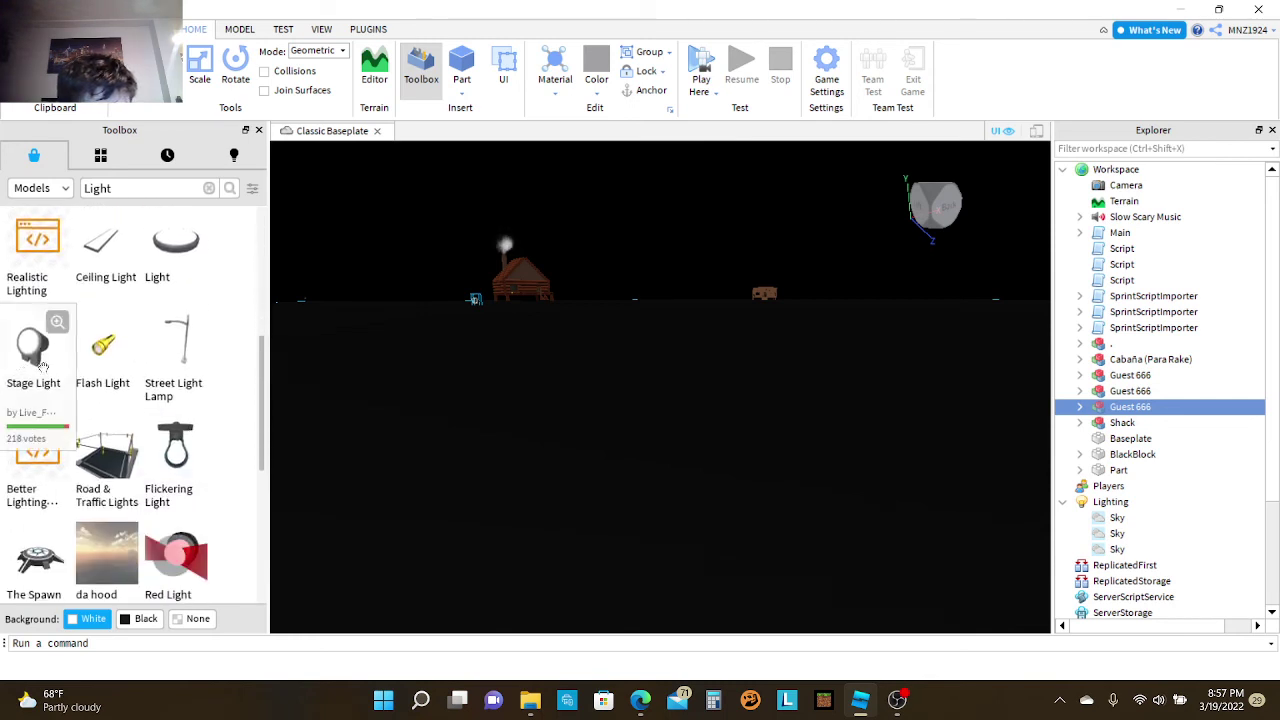
click(108, 388)
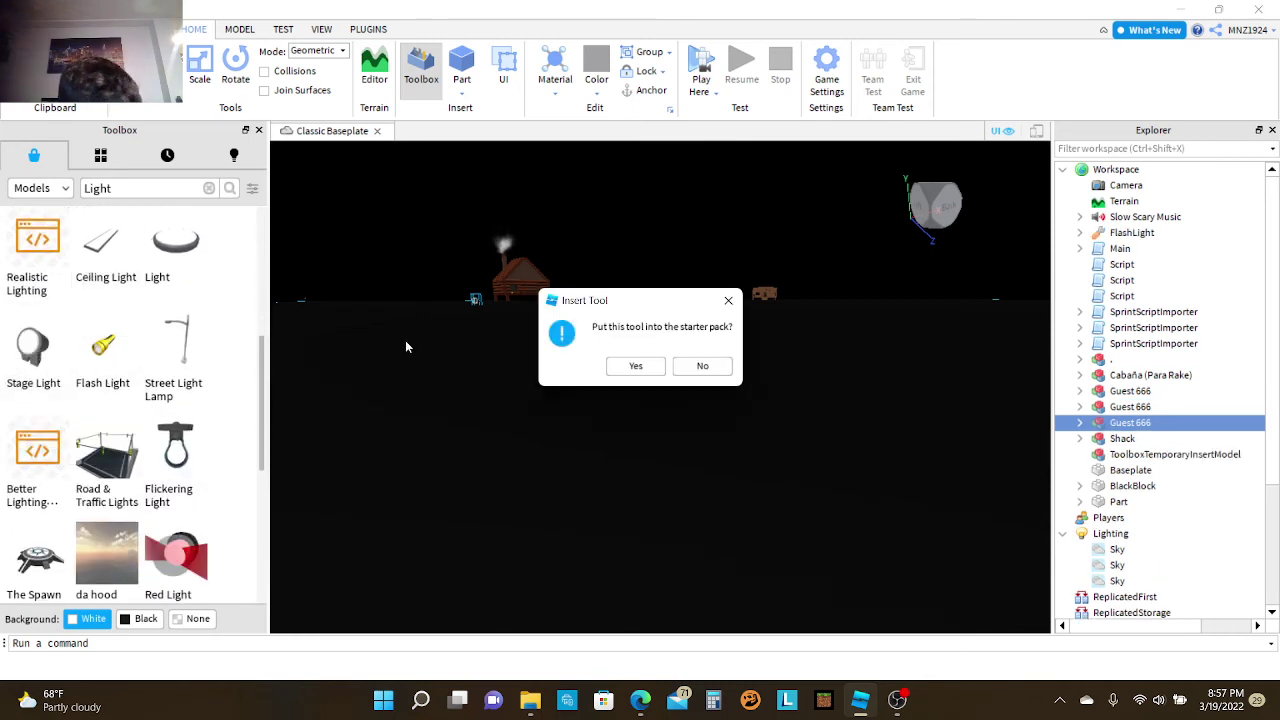
click(635, 366)
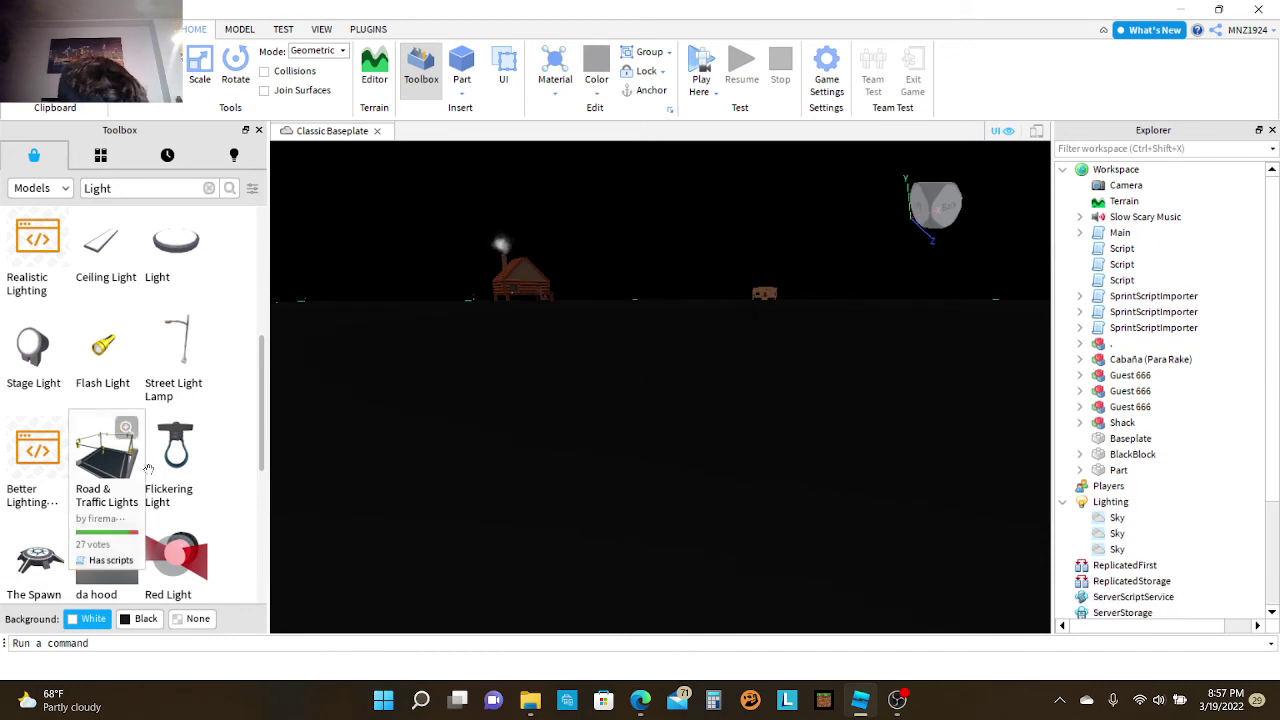
Step: Find the "THE RAKE: Original" flashlight among the light models and insert it into the starter pack
scroll(148, 487, down, 3)
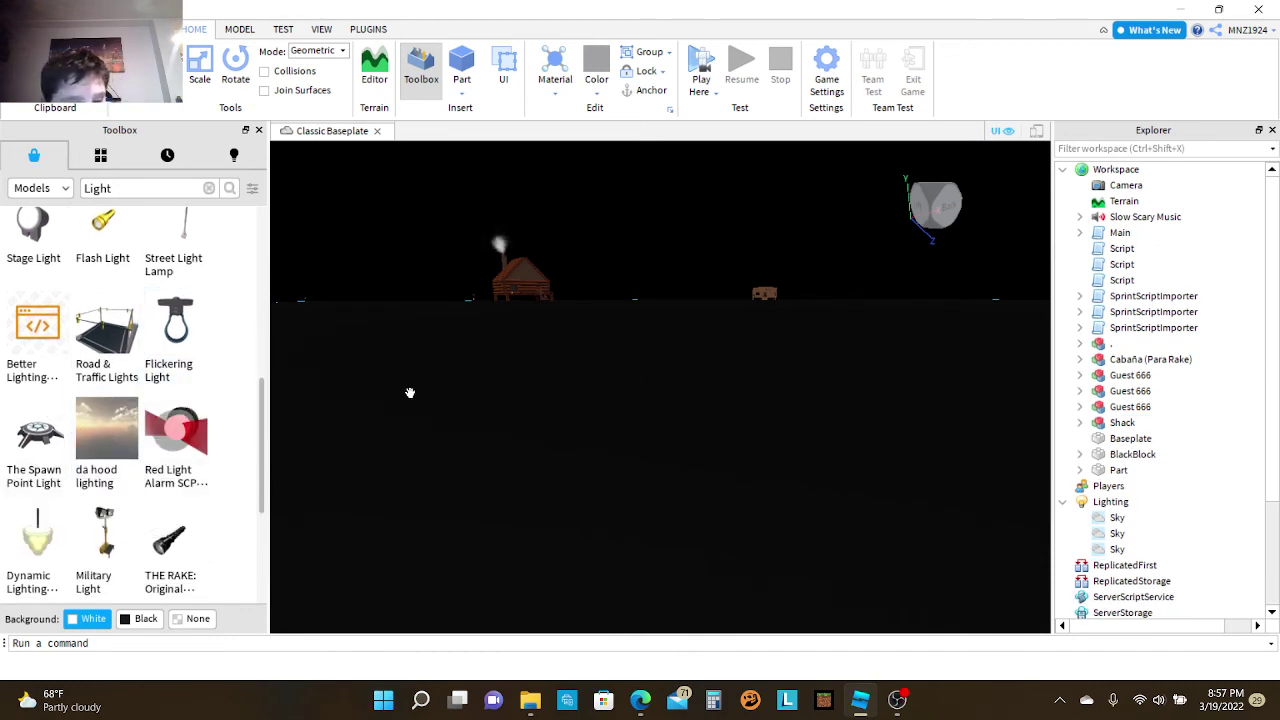
right_drag(410, 393, 411, 393)
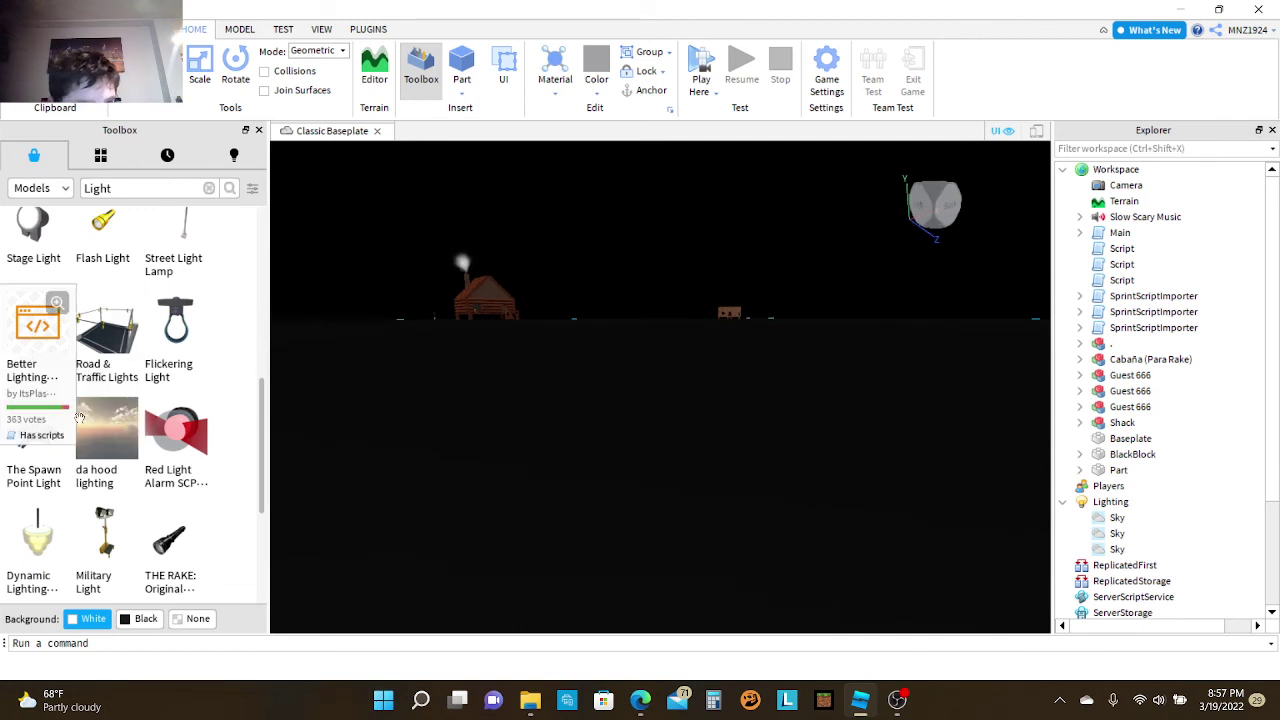
scroll(128, 492, down, 4)
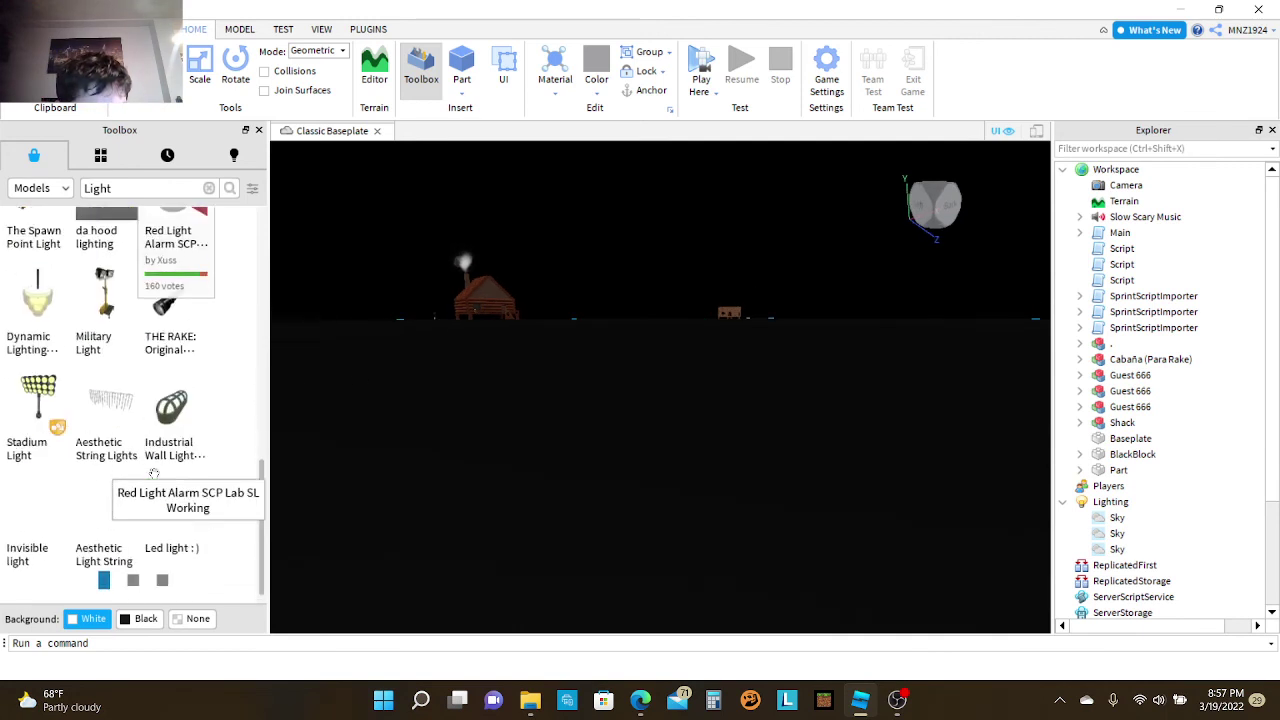
scroll(167, 412, up, 1)
scroll(167, 412, down, 1)
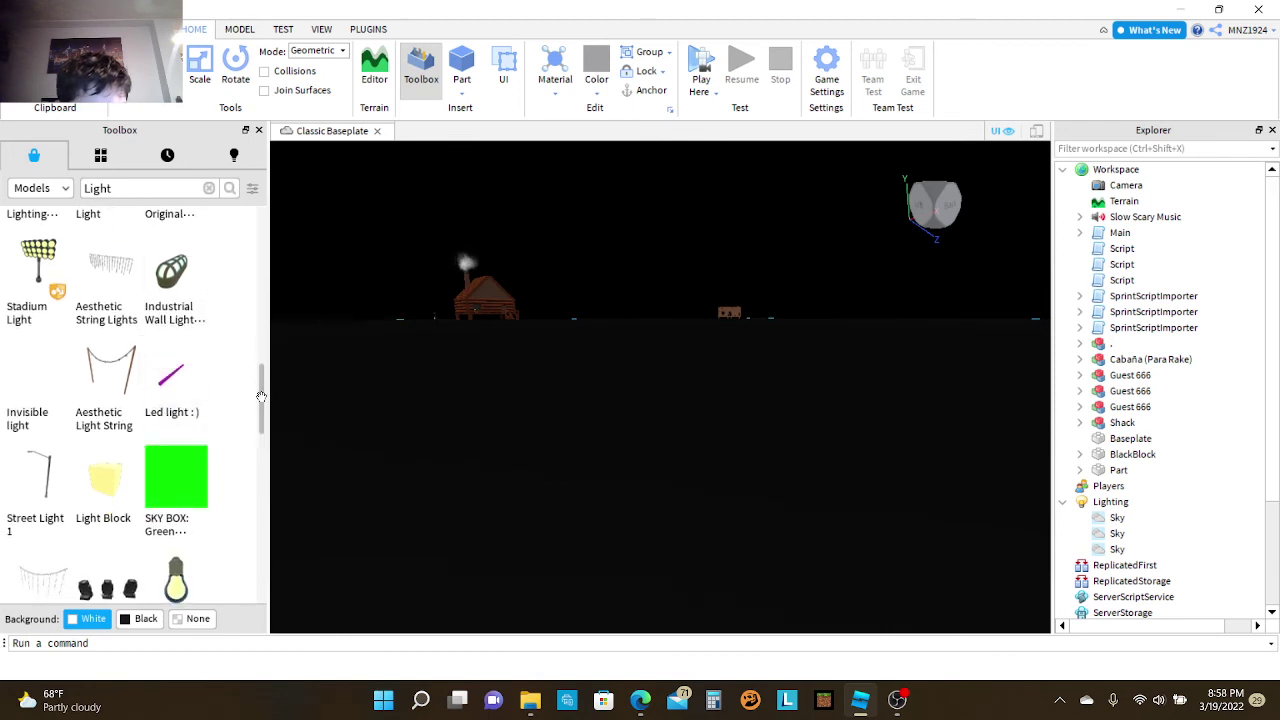
drag(261, 397, 236, 360)
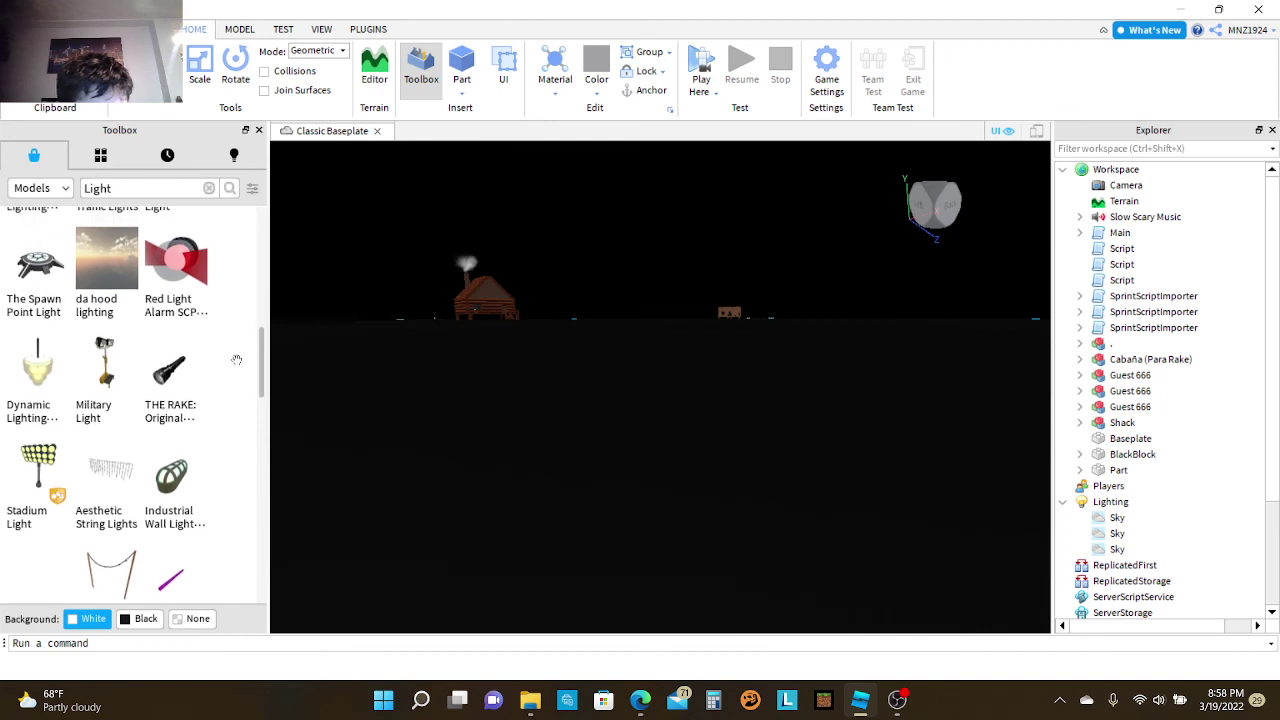
click(184, 396)
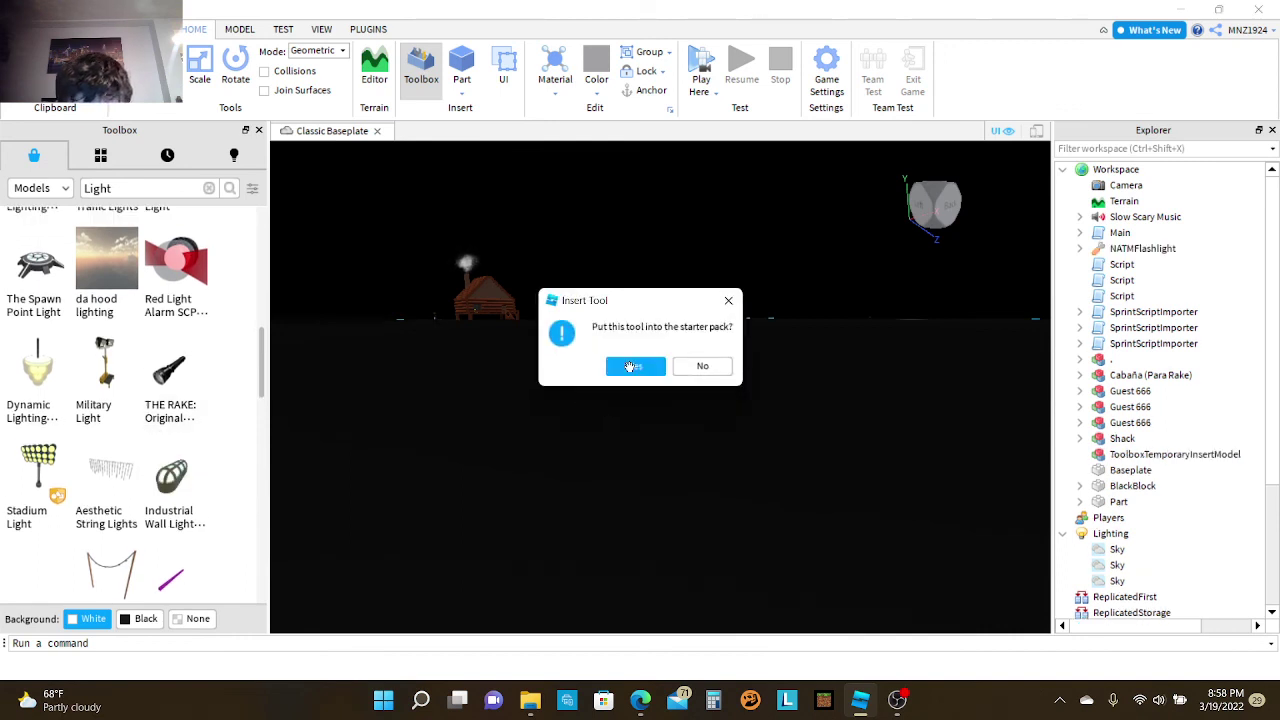
click(630, 366)
Step: Try the Backroom light sound from the light models and delete the inserted Sound from the workspace
scroll(195, 484, up, 3)
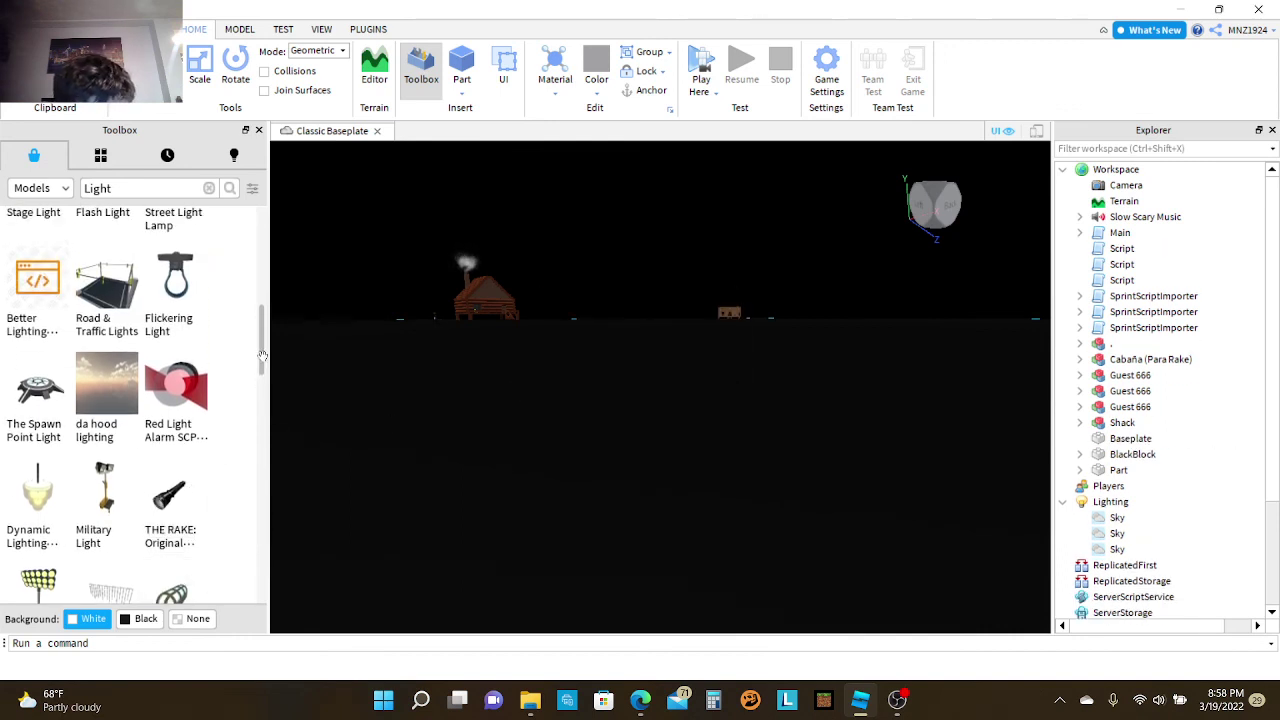
drag(262, 355, 234, 432)
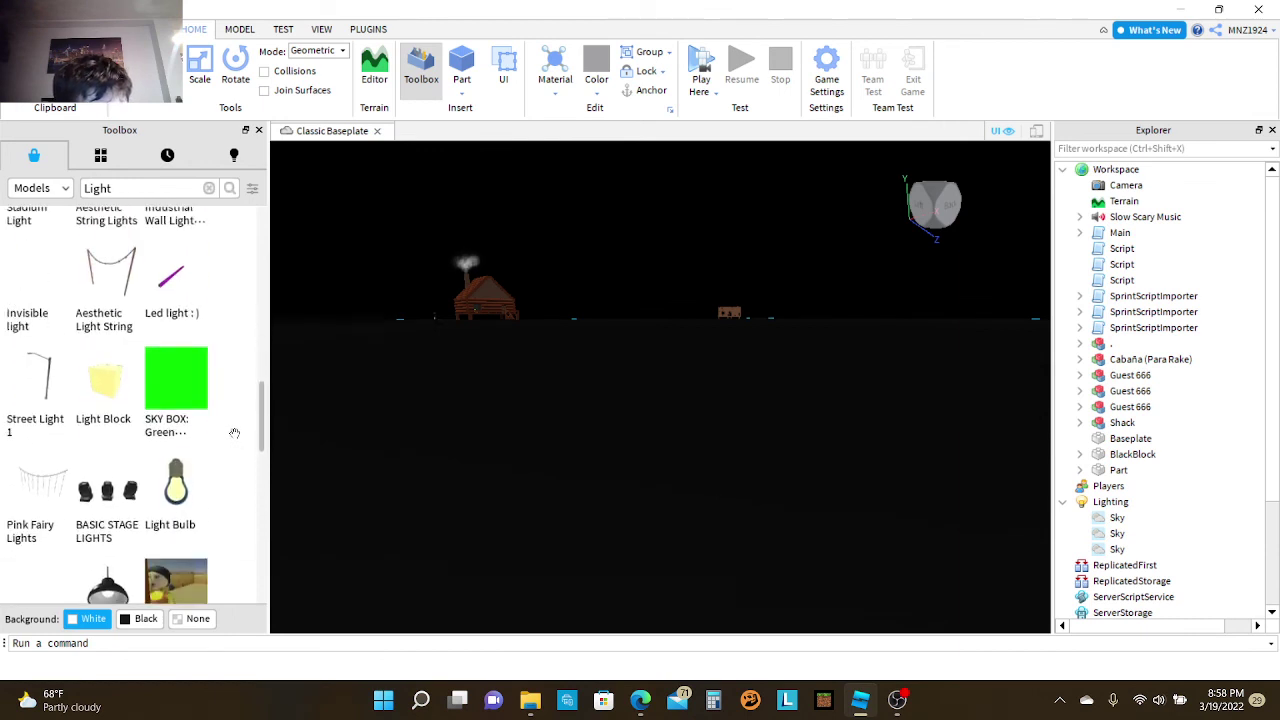
scroll(234, 432, down, 5)
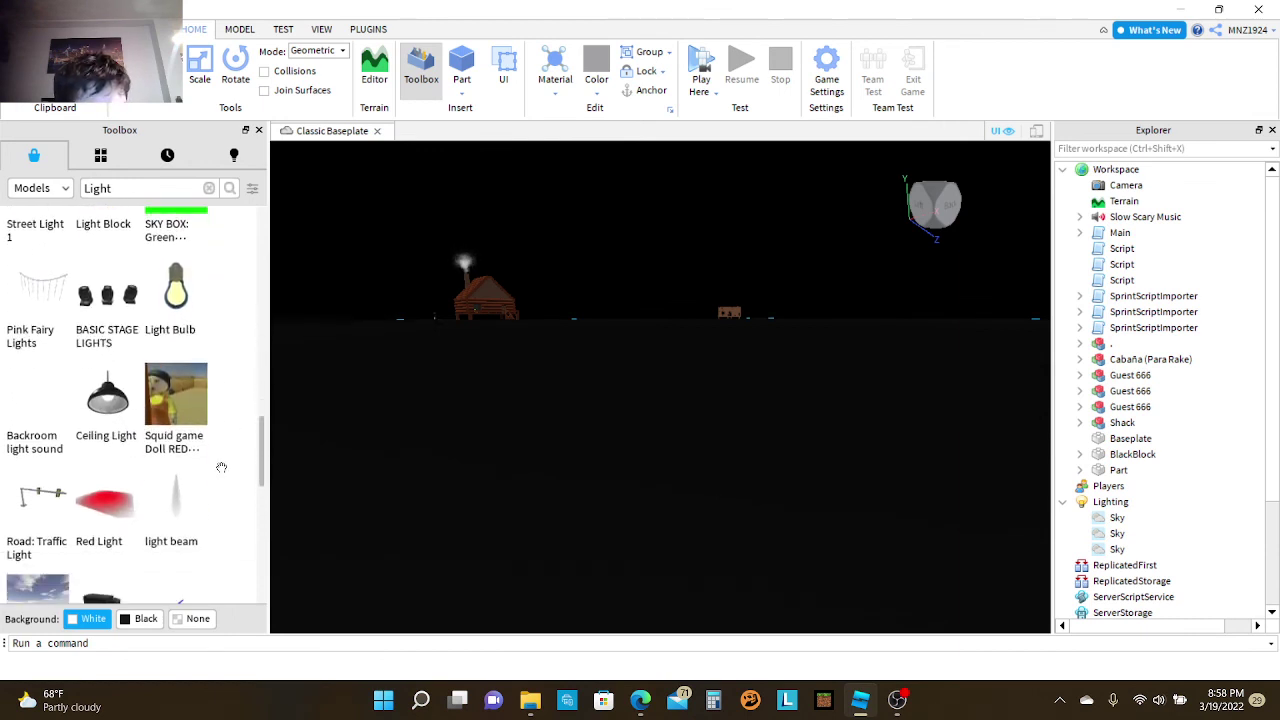
scroll(221, 467, down, 2)
scroll(221, 482, down, 2)
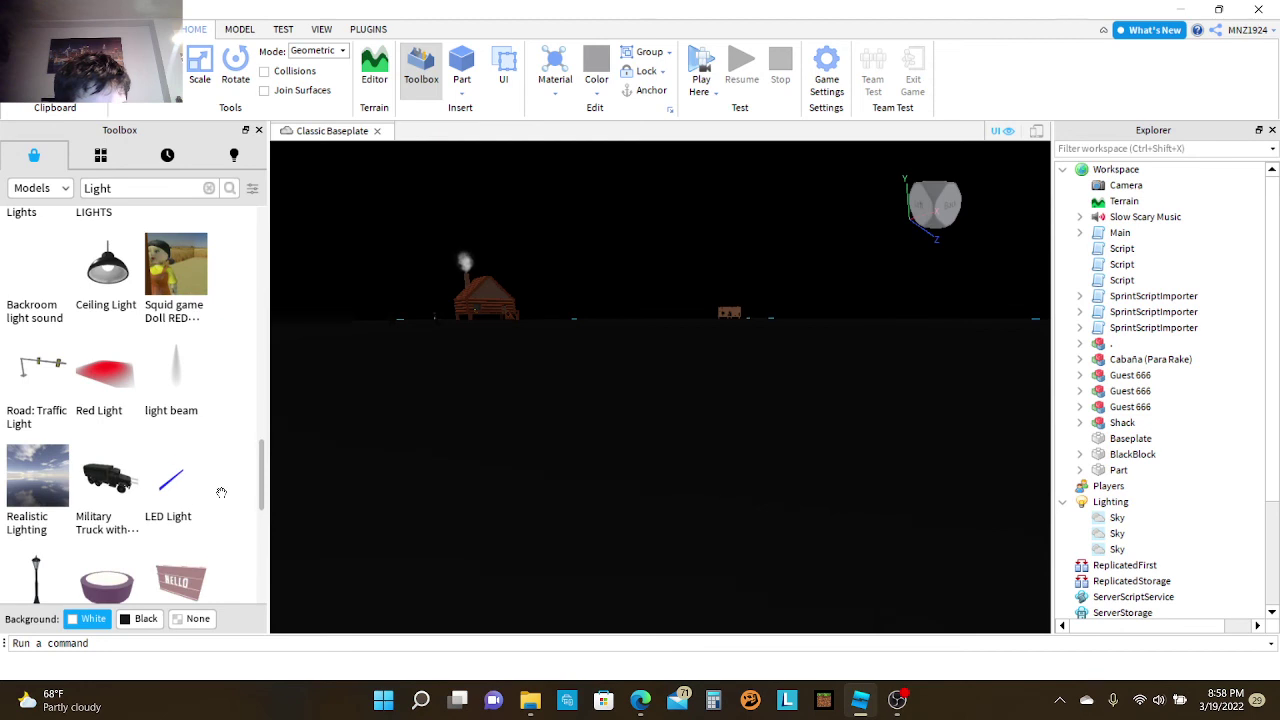
scroll(216, 488, down, 1)
scroll(212, 493, up, 1)
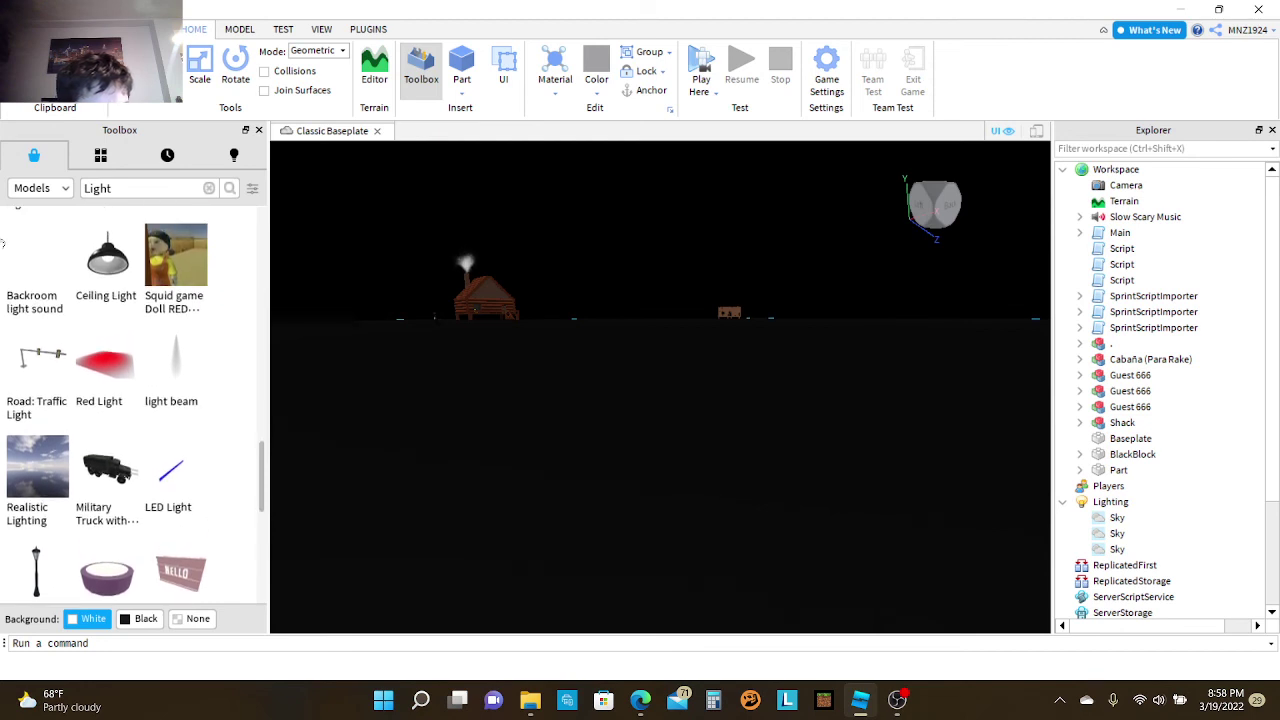
click(11, 270)
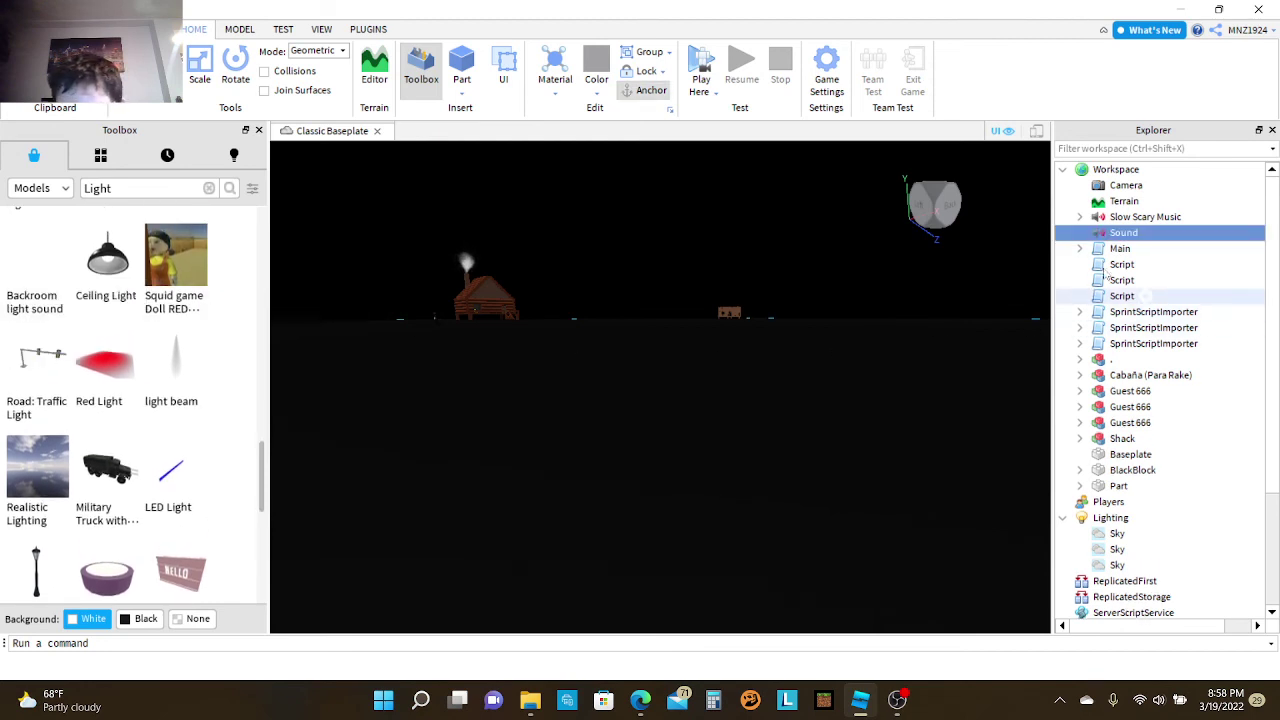
right_click(1141, 240)
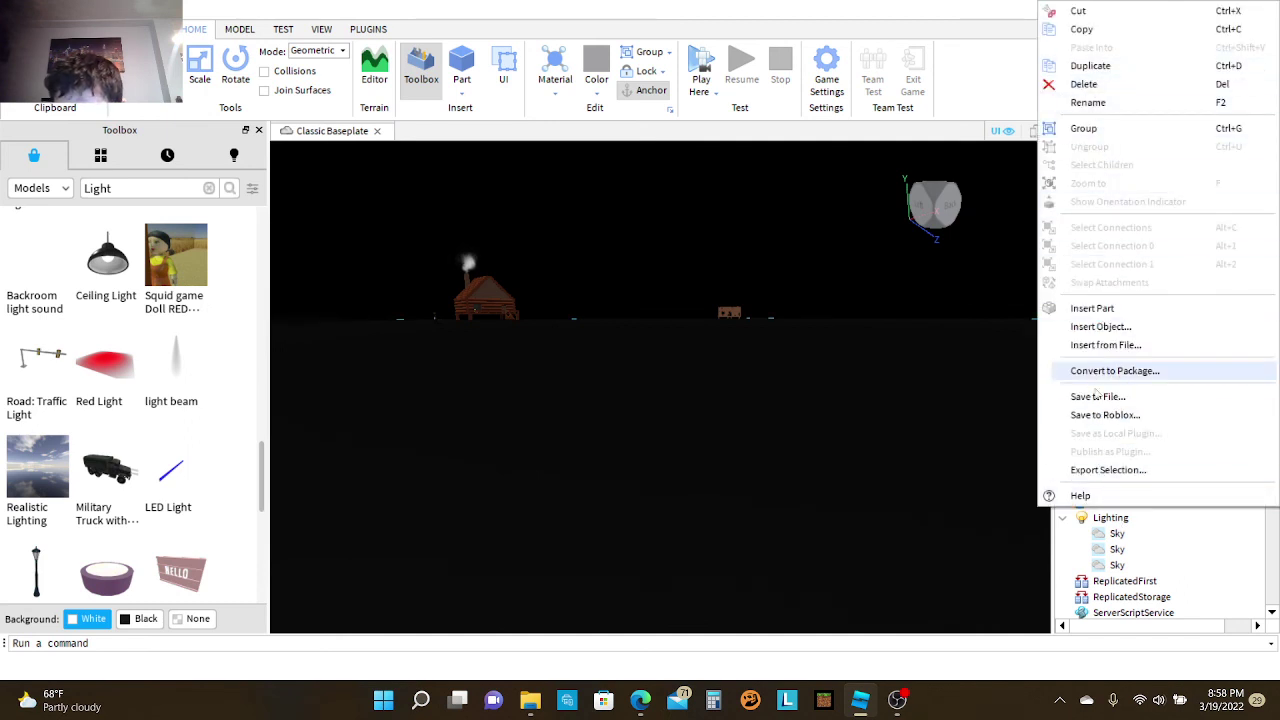
click(1098, 90)
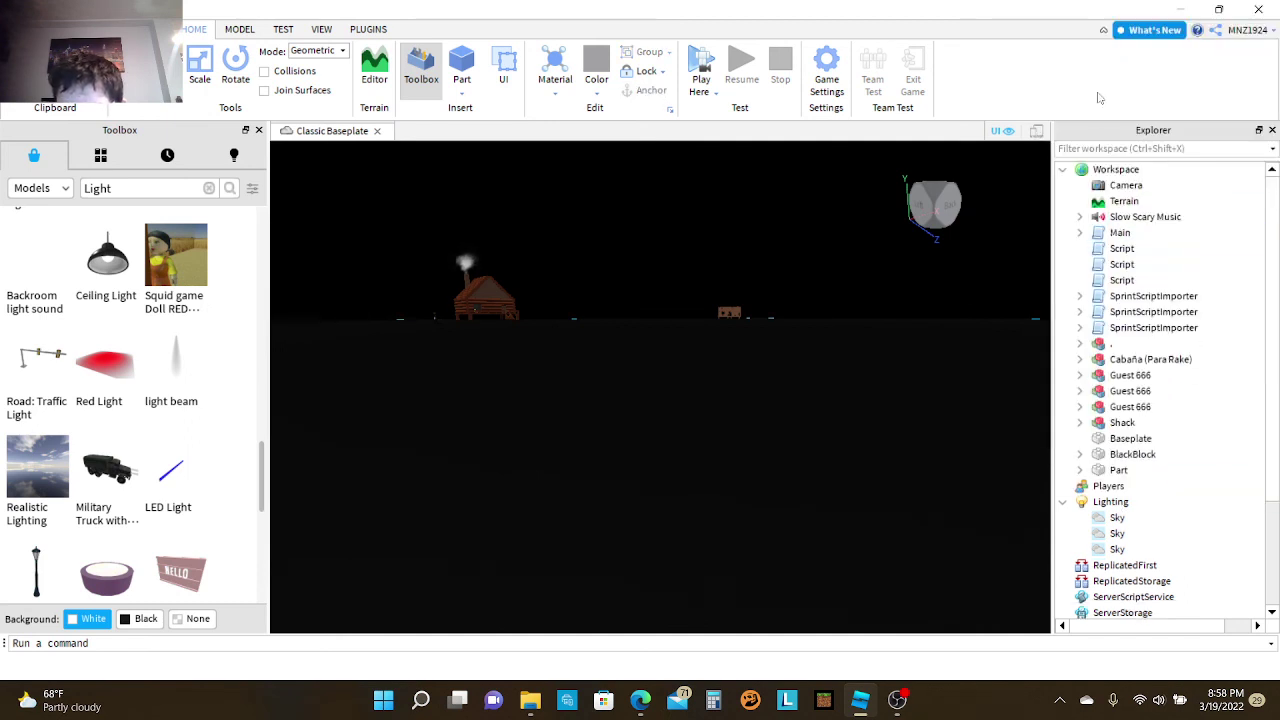
Step: Find the Minecraft working torch among the light models and place one on the dark ground
scroll(14, 410, down, 6)
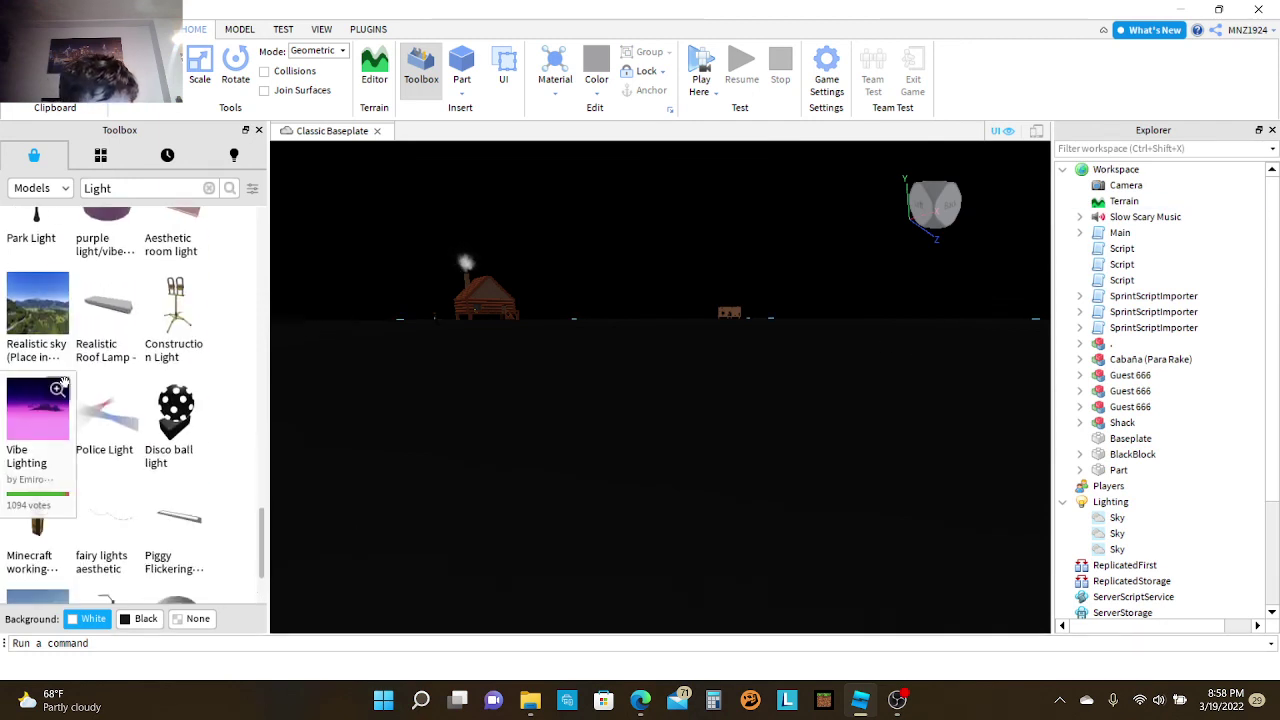
scroll(183, 447, up, 2)
scroll(183, 450, down, 2)
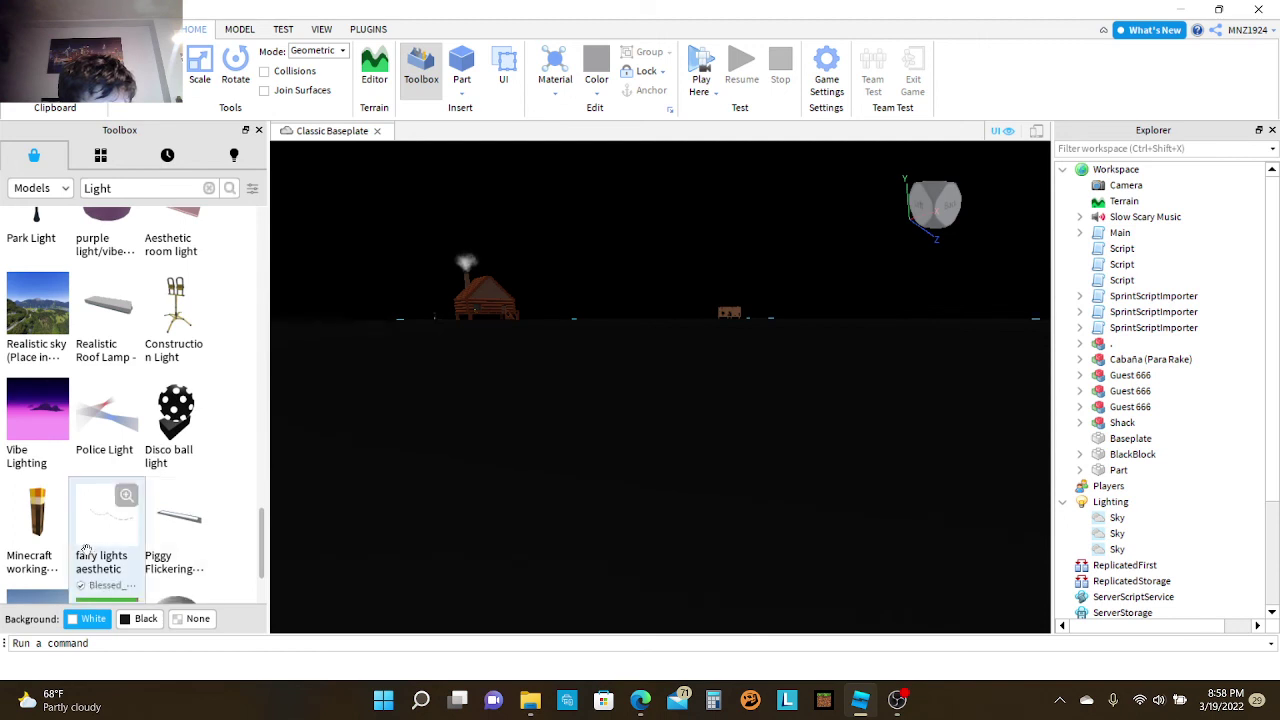
drag(38, 535, 705, 516)
key(s)
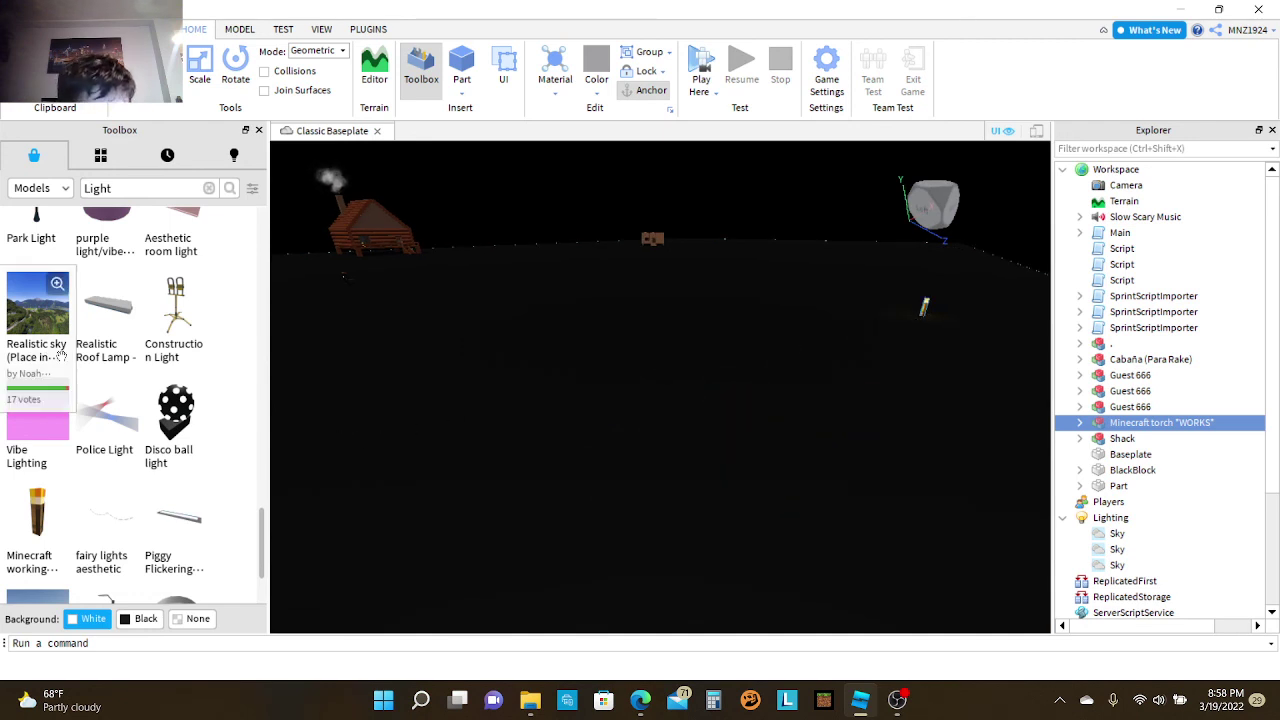
Step: Place a second Minecraft torch on the ground out toward the small wooden shack
drag(38, 515, 679, 271)
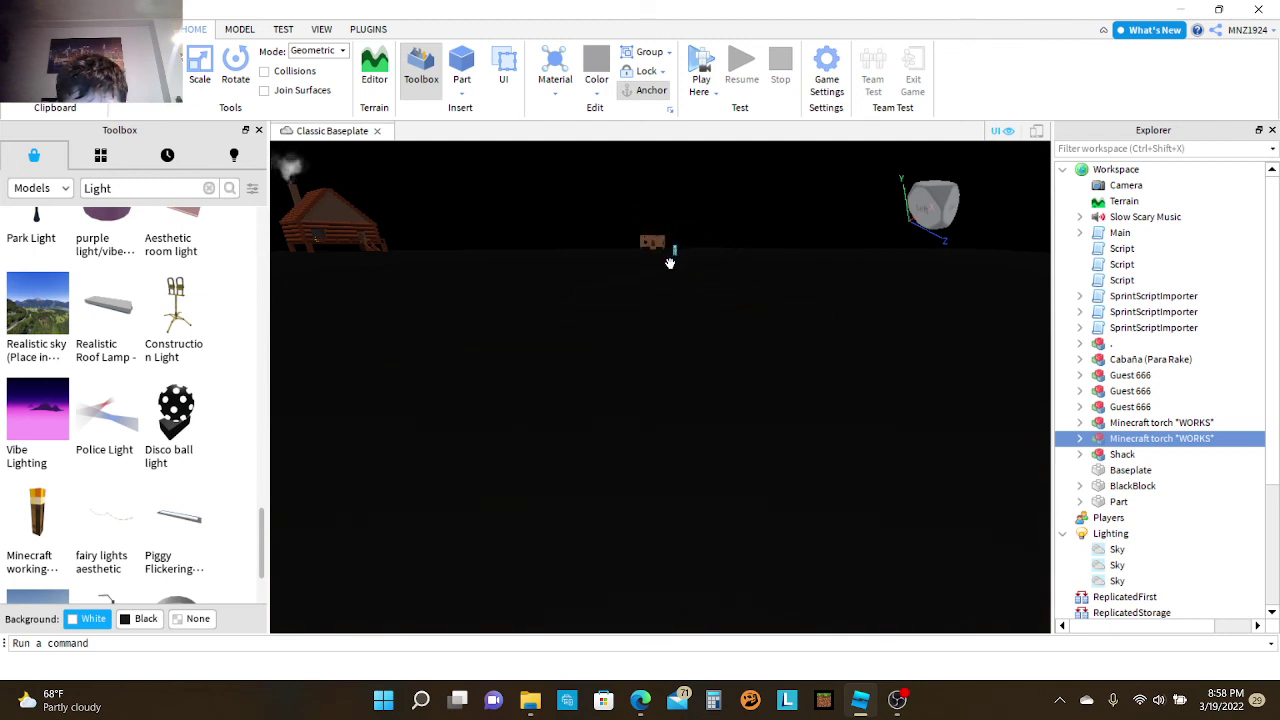
key(w)
right_drag(589, 489, 625, 476)
click(692, 210)
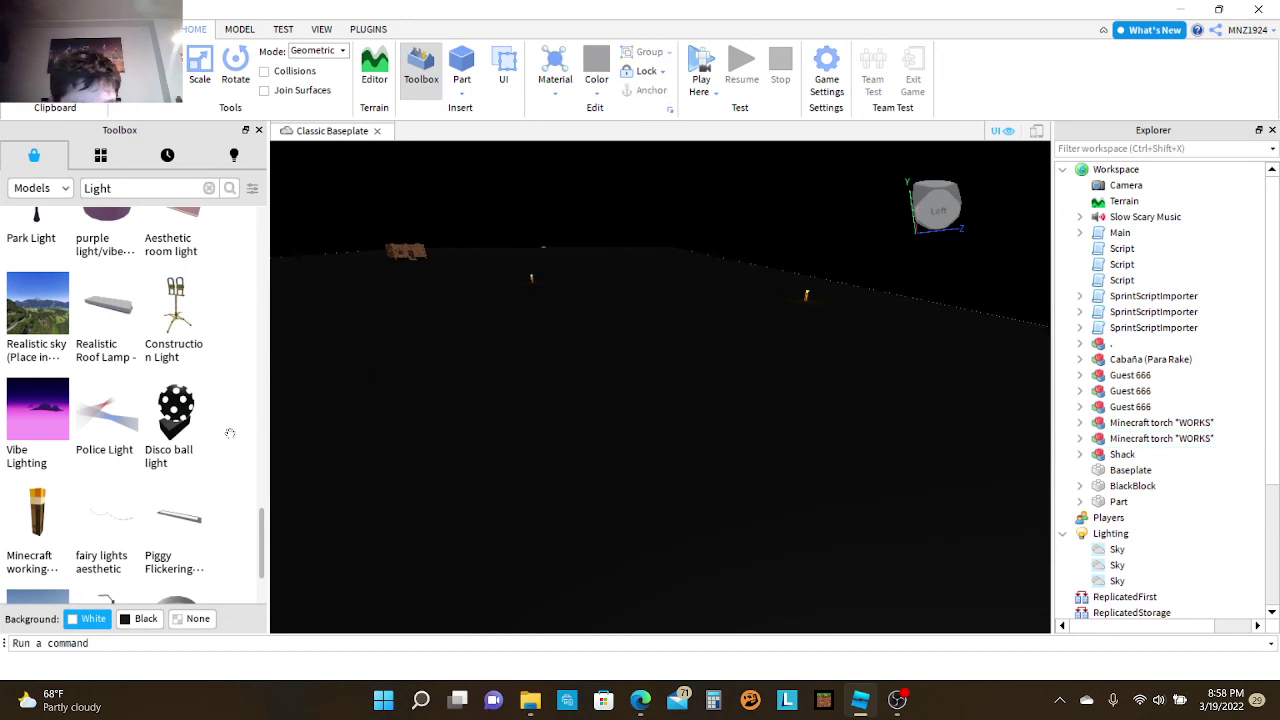
Step: Add two more Minecraft torches, one farther along toward the wooden shack and one far off between the first two torches
drag(78, 492, 340, 258)
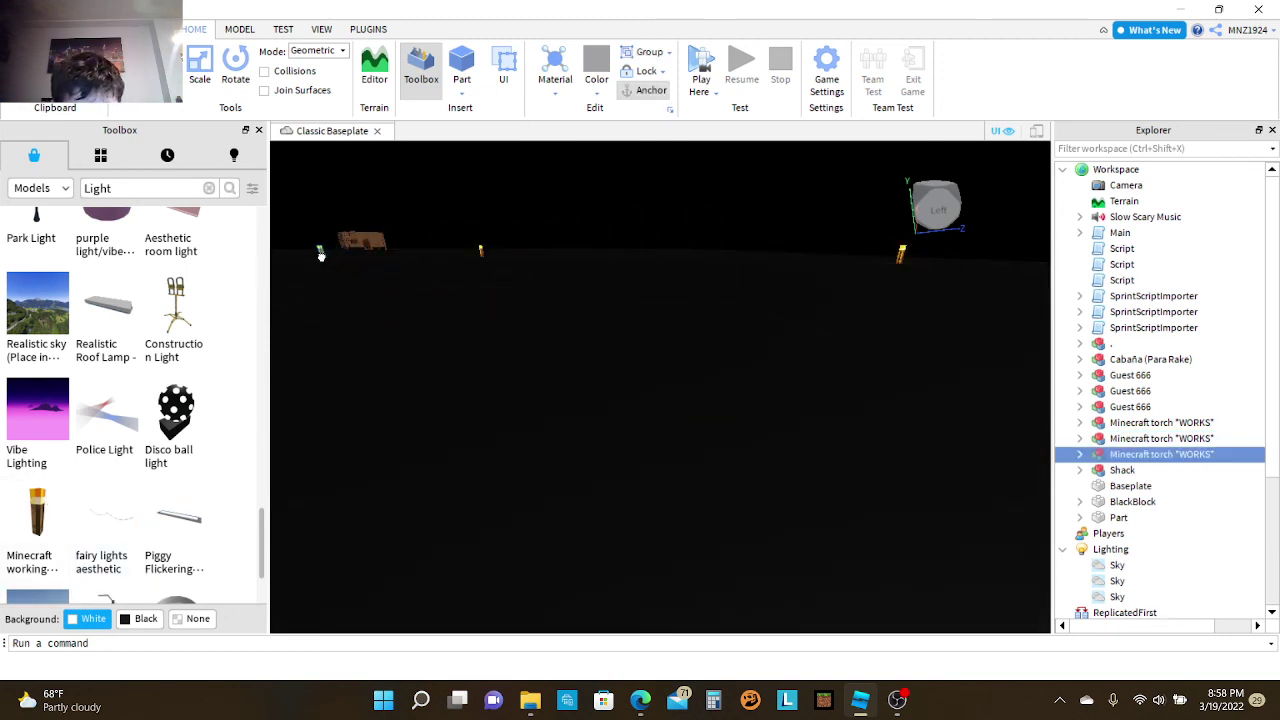
scroll(423, 471, down, 5)
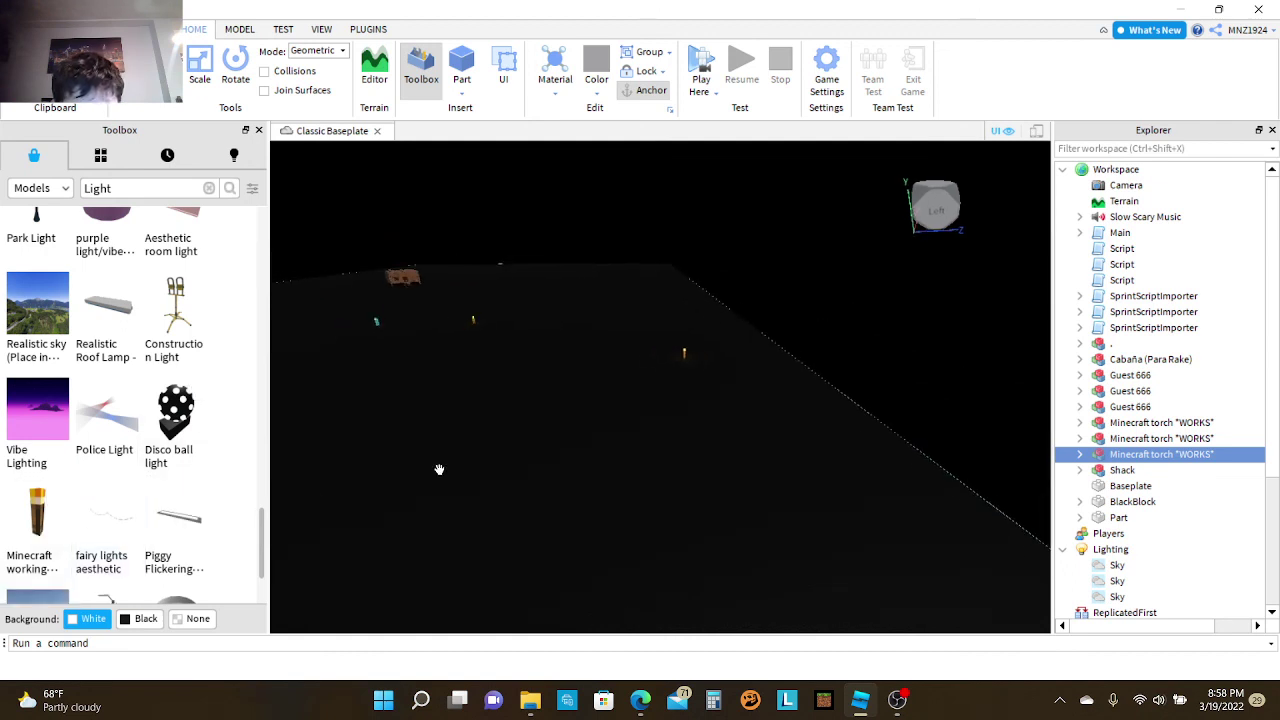
click(45, 525)
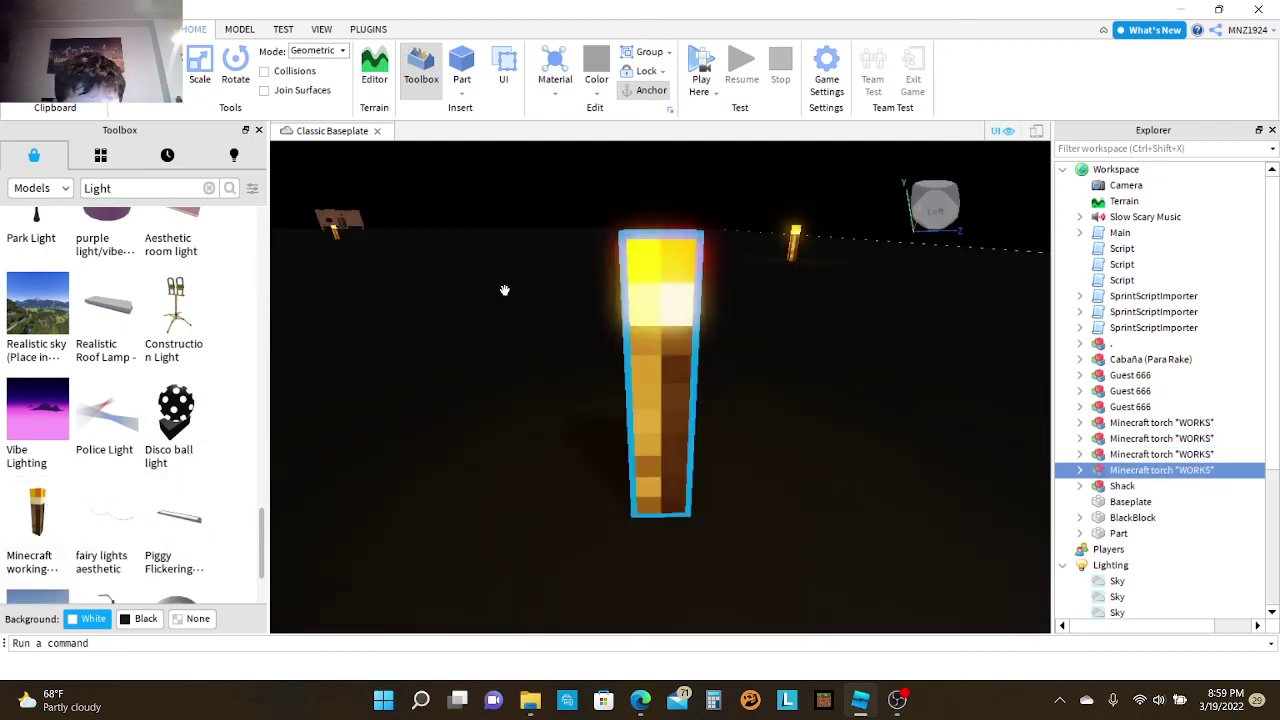
drag(692, 349, 630, 250)
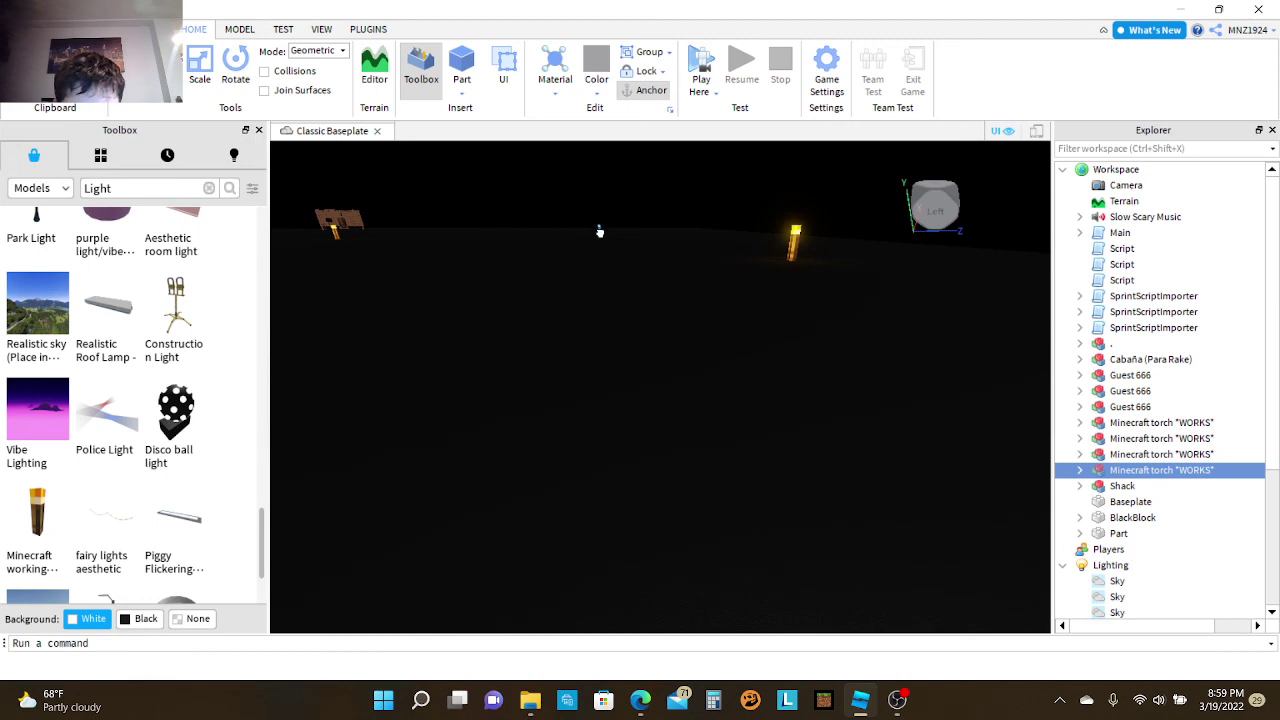
Step: Play-test the place by equipping the three starter-pack flashlights in turn, and leave the experience
click(715, 93)
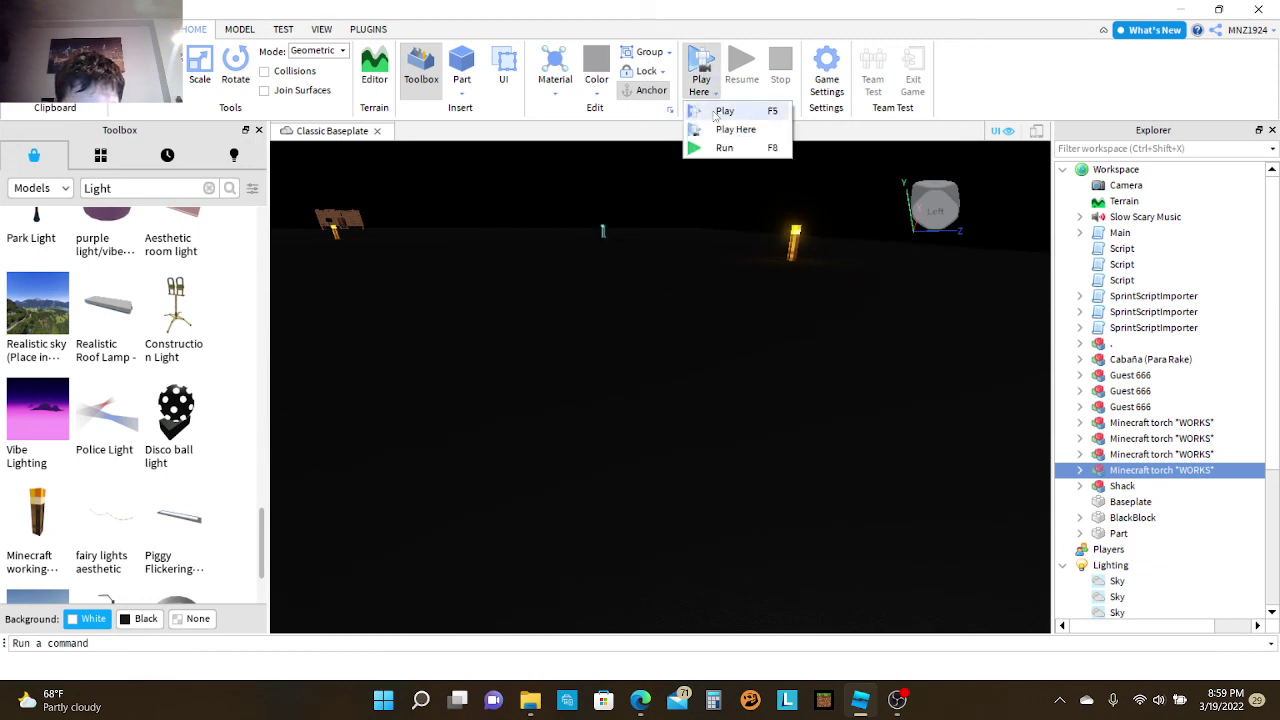
click(722, 111)
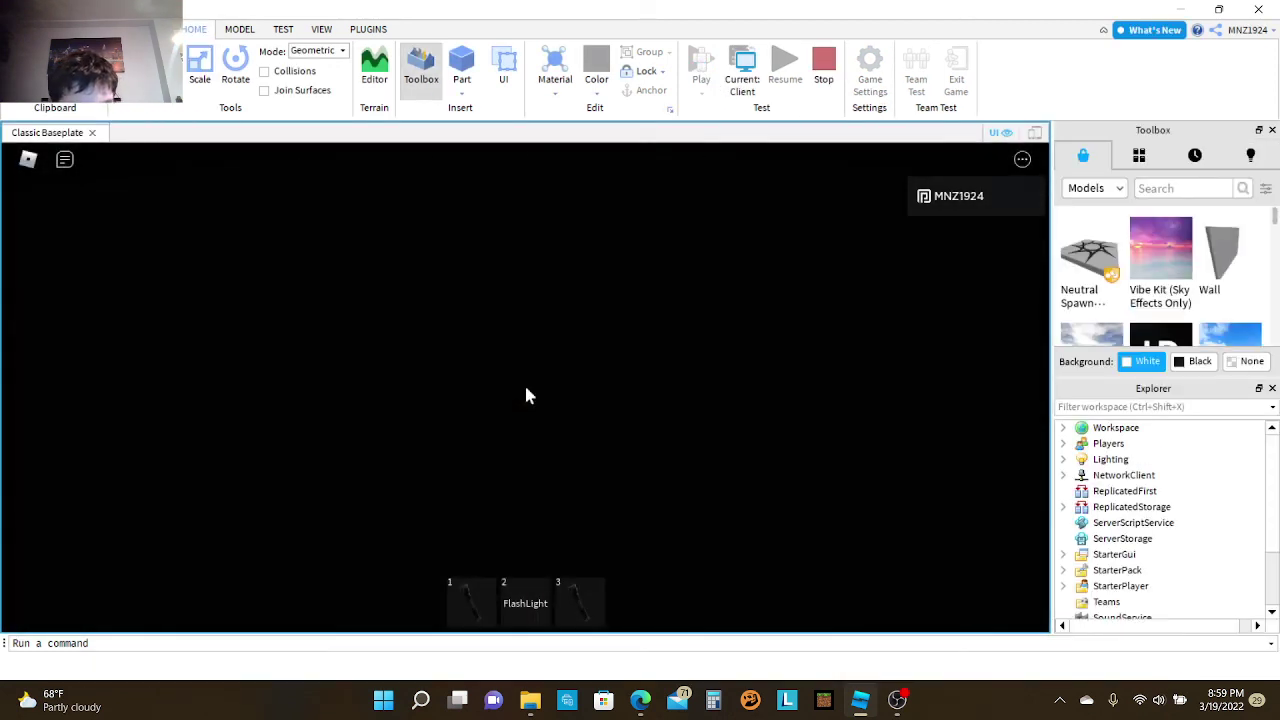
key(1)
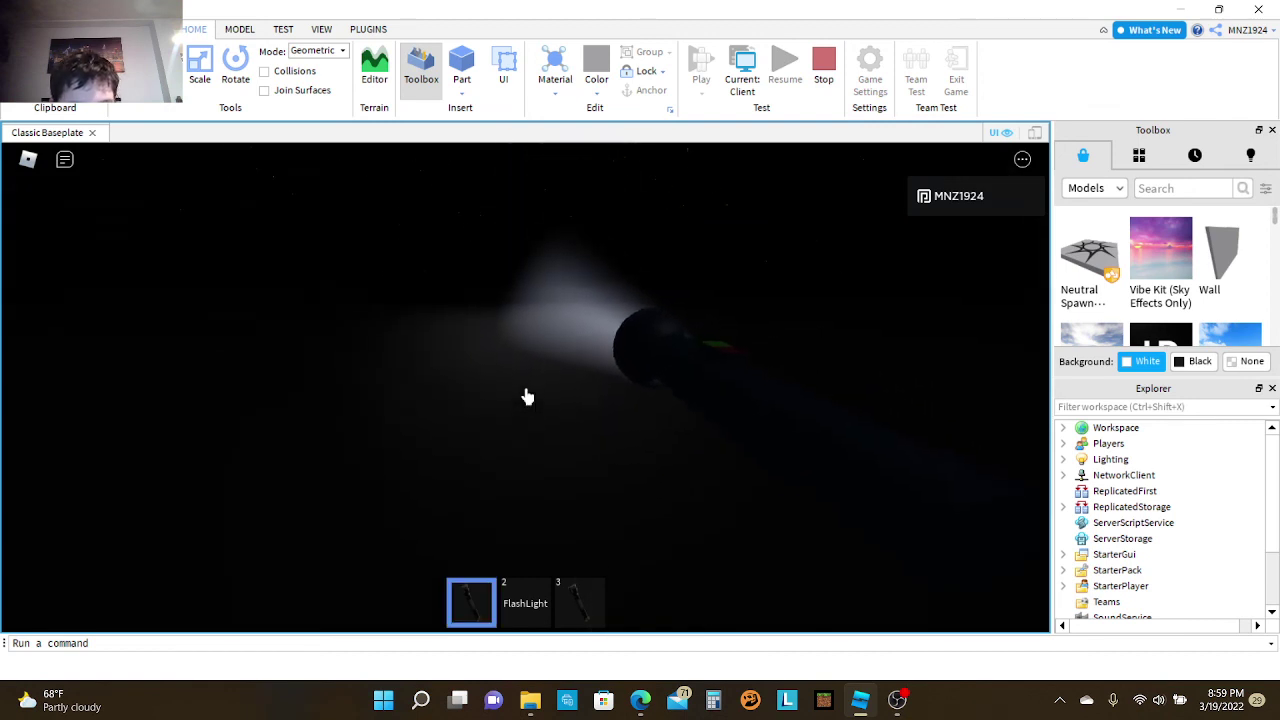
key(2)
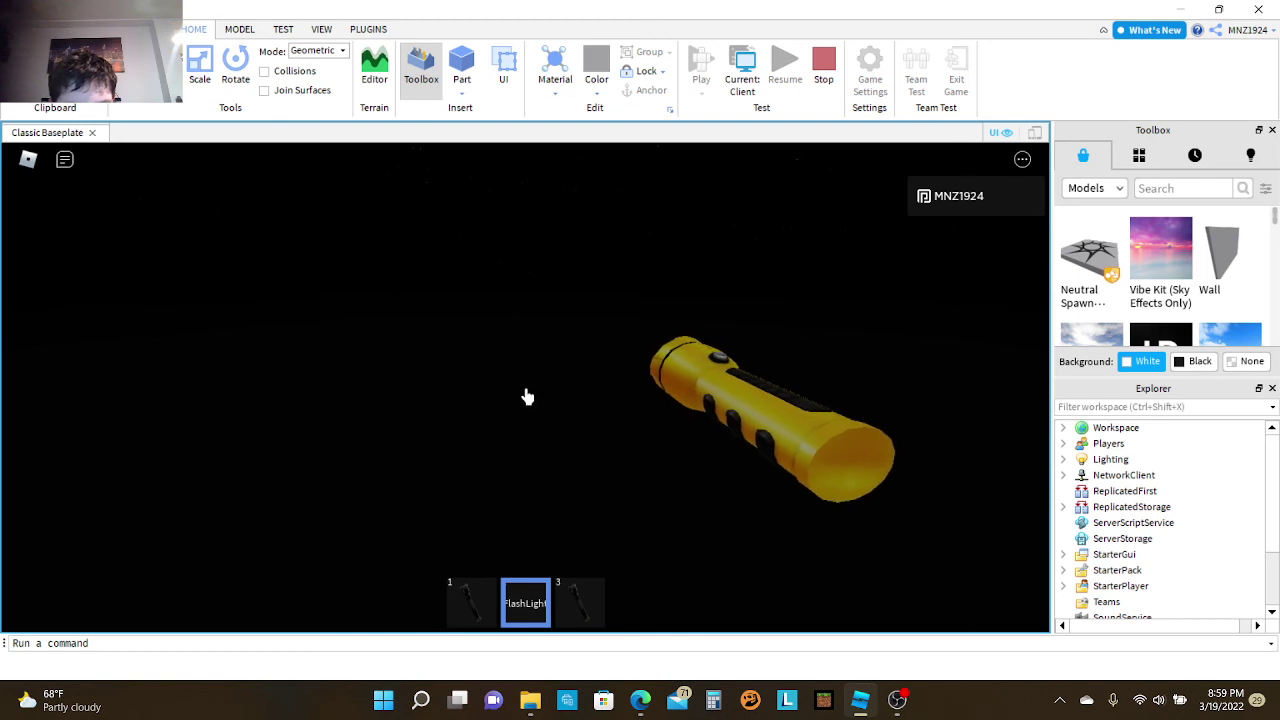
key(3)
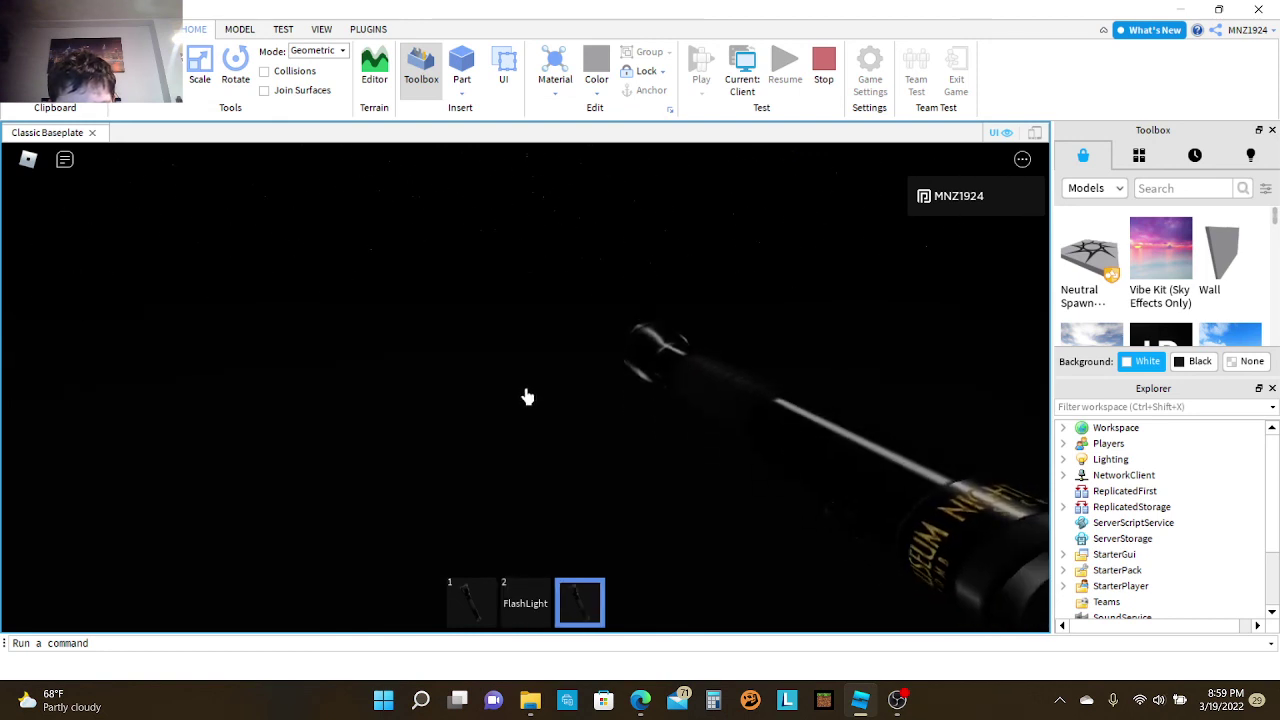
key(1)
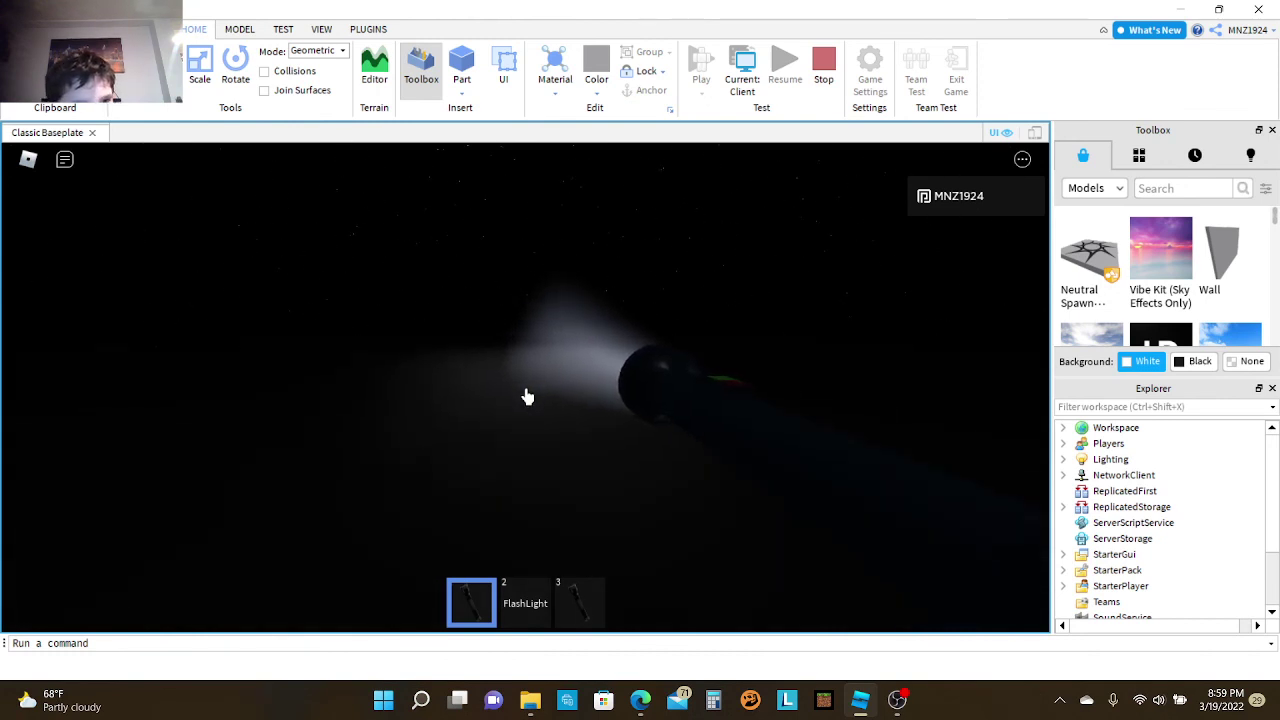
key(Escape)
click(463, 610)
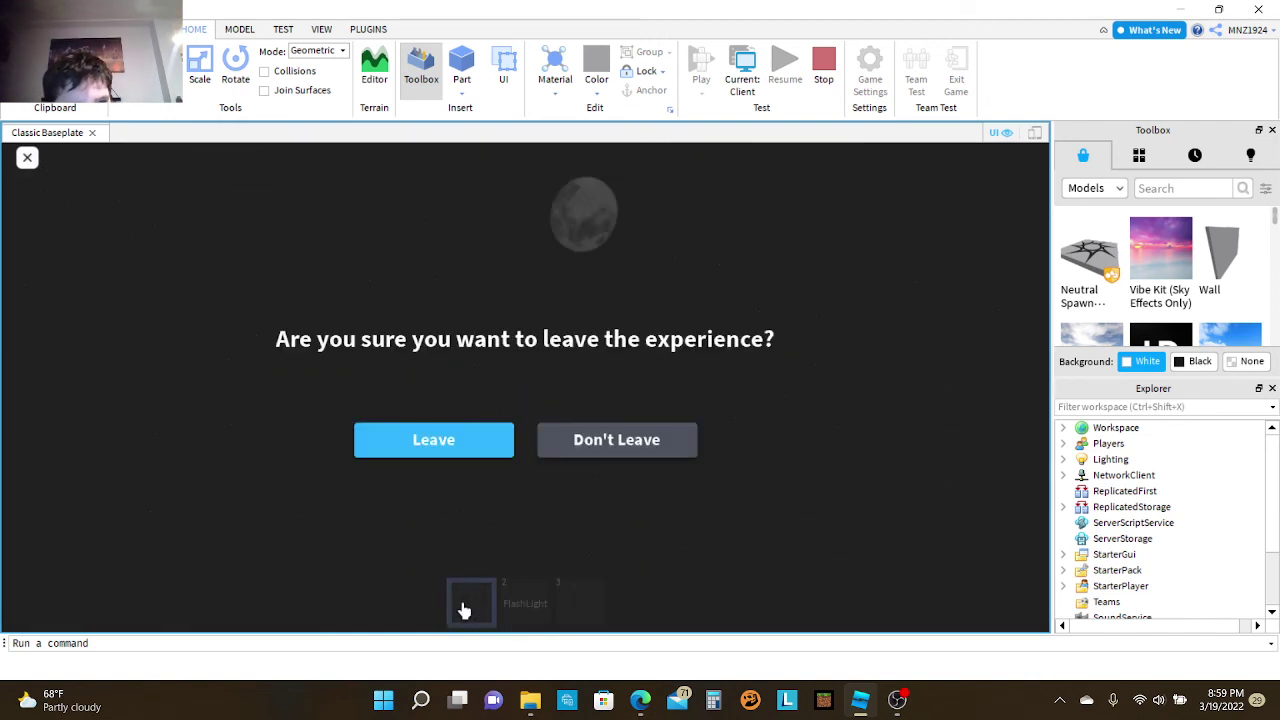
click(389, 457)
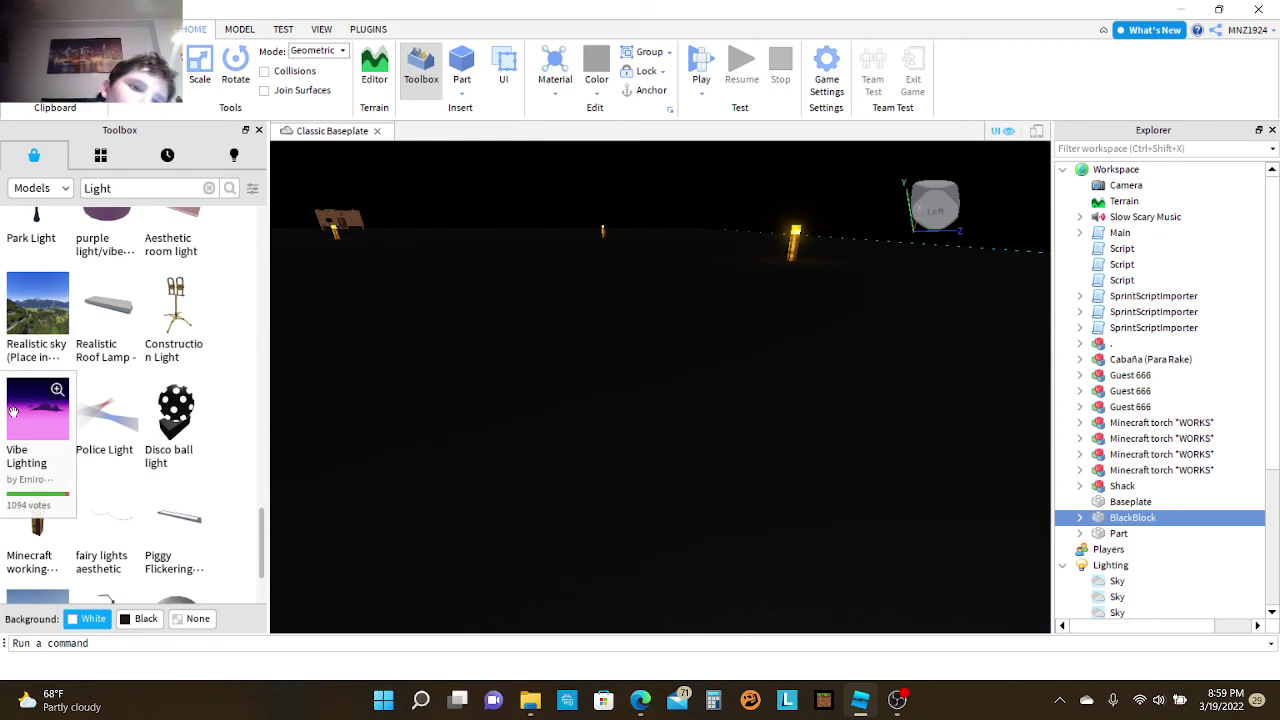
Step: Look back through the Toolbox light models for another light to add
scroll(158, 458, up, 1)
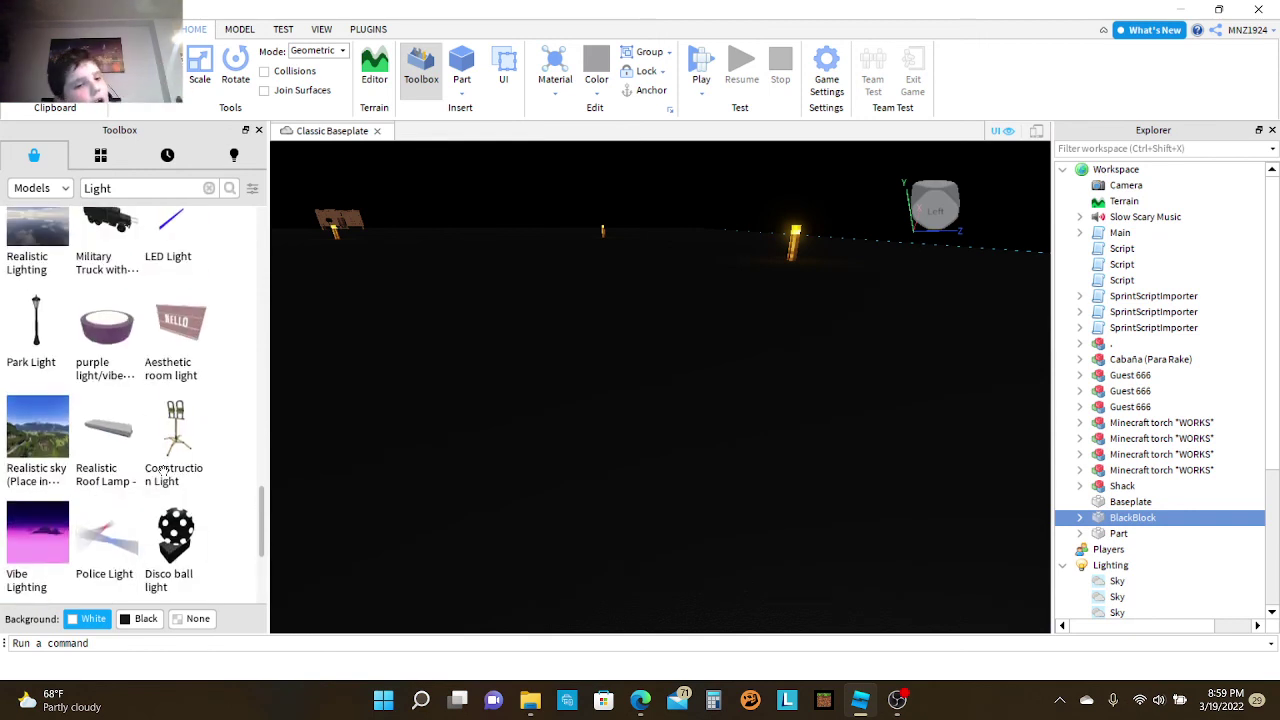
scroll(162, 462, down, 1)
scroll(162, 462, up, 1)
scroll(162, 457, down, 1)
scroll(160, 455, down, 1)
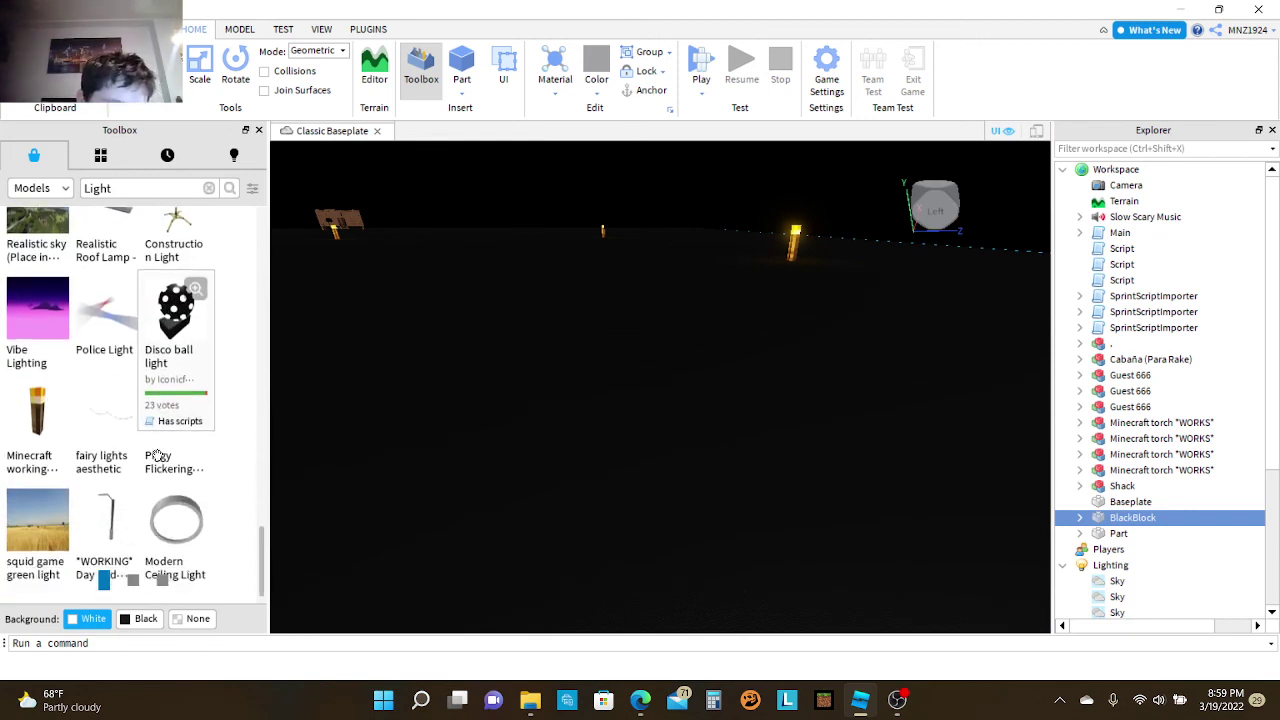
scroll(165, 460, up, 2)
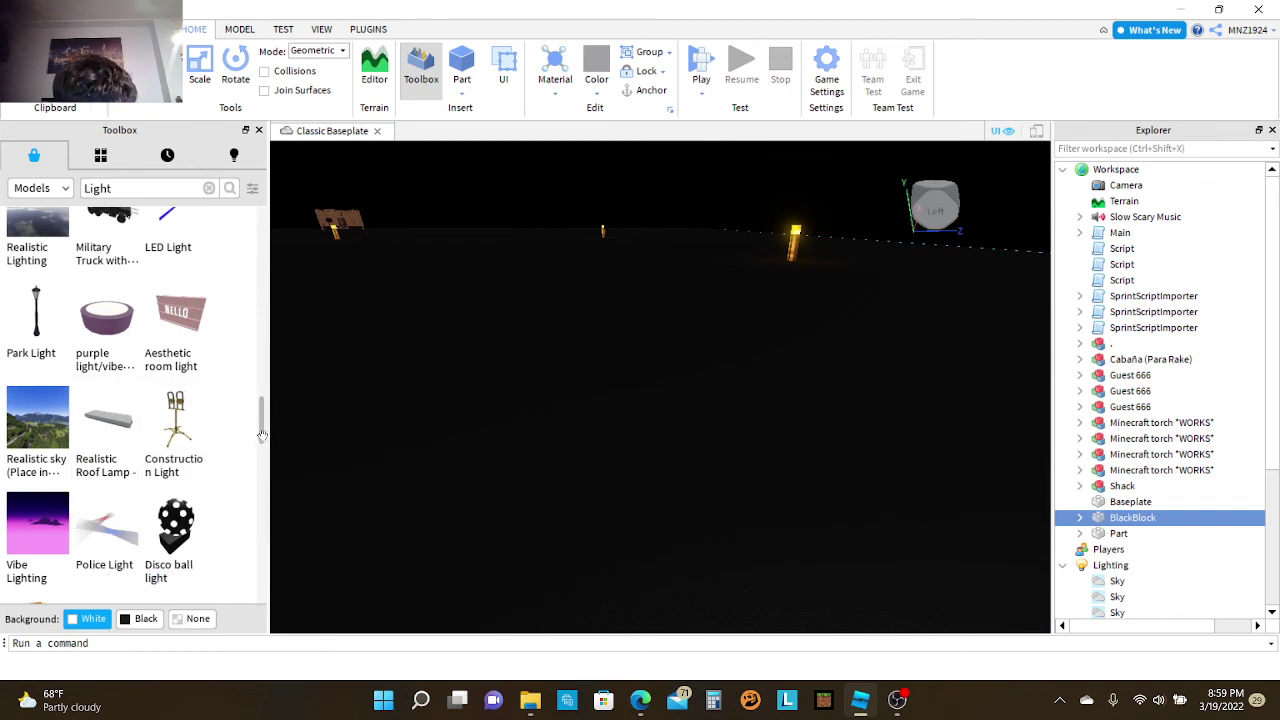
drag(260, 433, 303, 277)
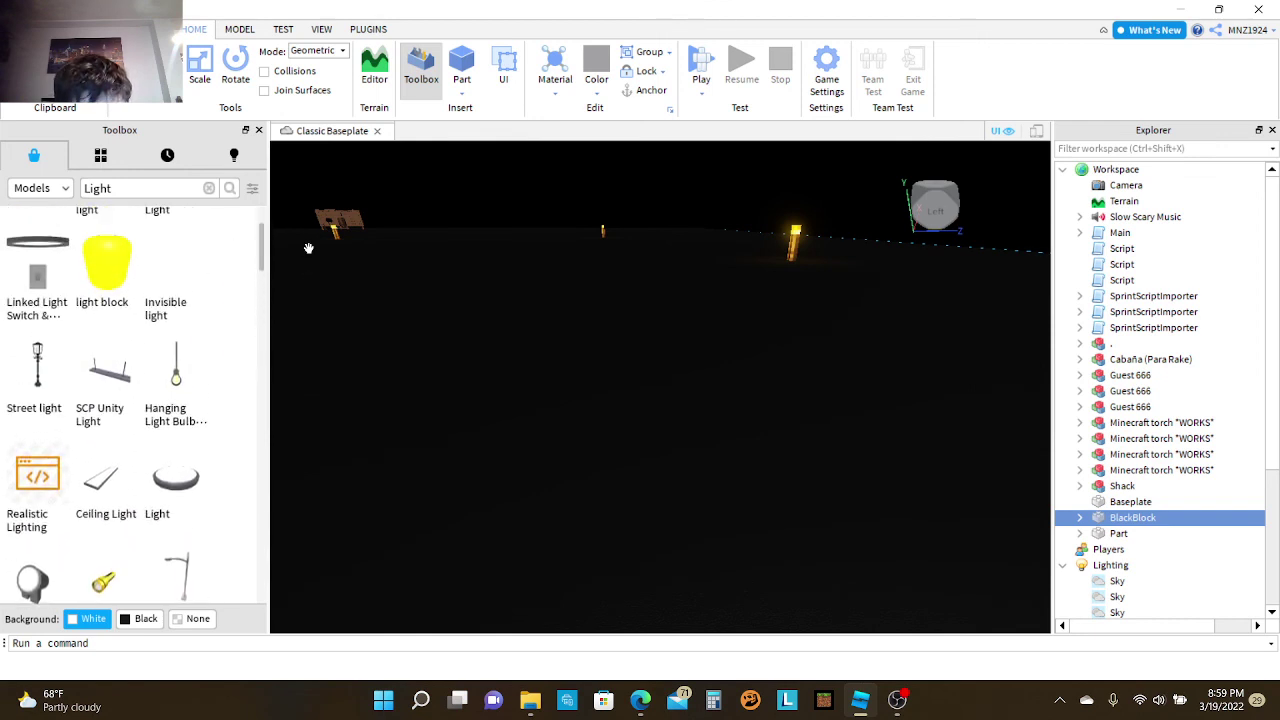